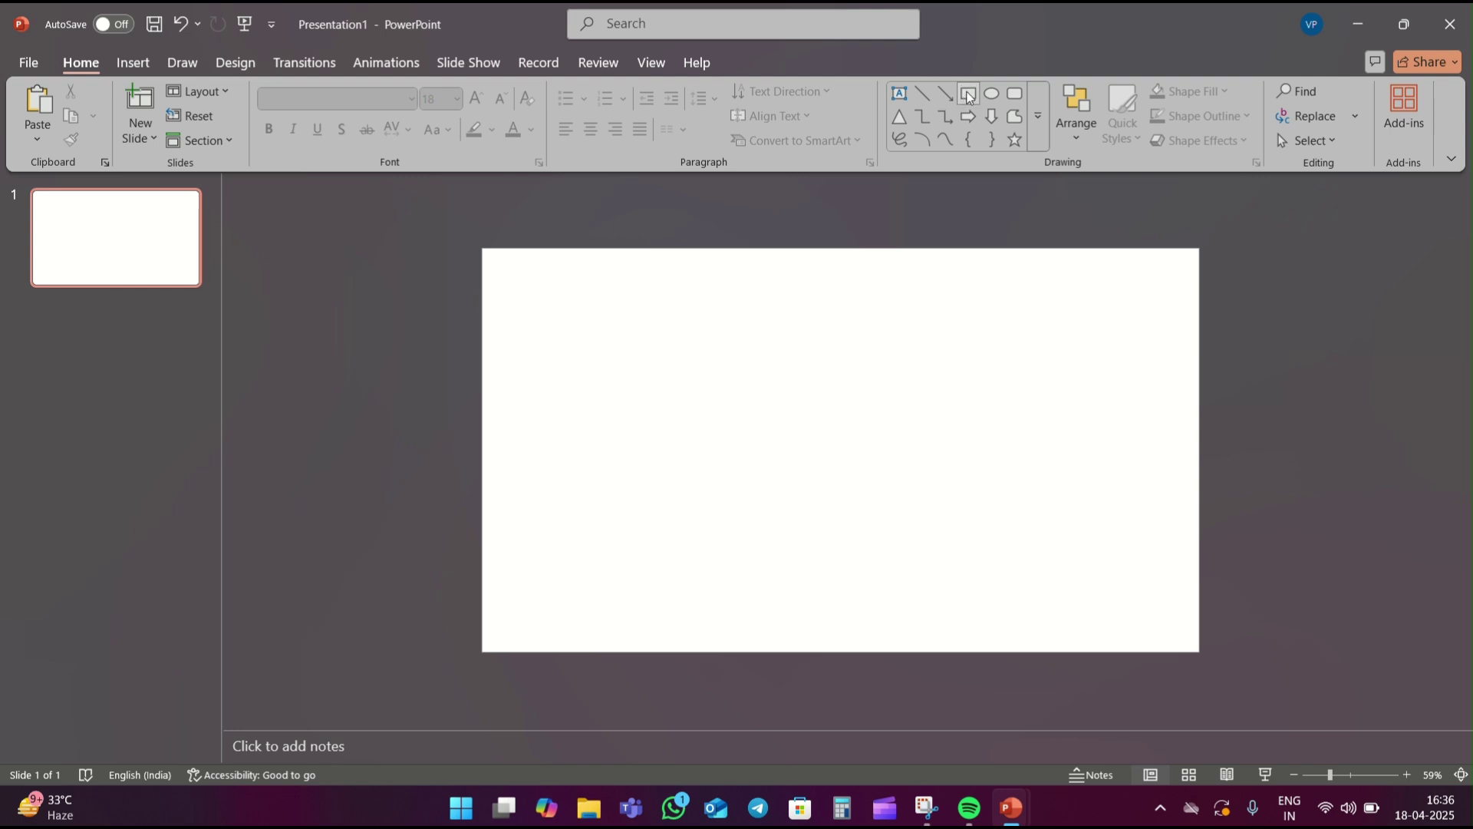
Step: Draw a blue rectangle 3.61 cm wide by 0.73 cm tall and move it left of centre
click(969, 93)
mouse_move(592, 413)
mouse_down()
mouse_move(611, 432)
mouse_move(689, 435)
mouse_up()
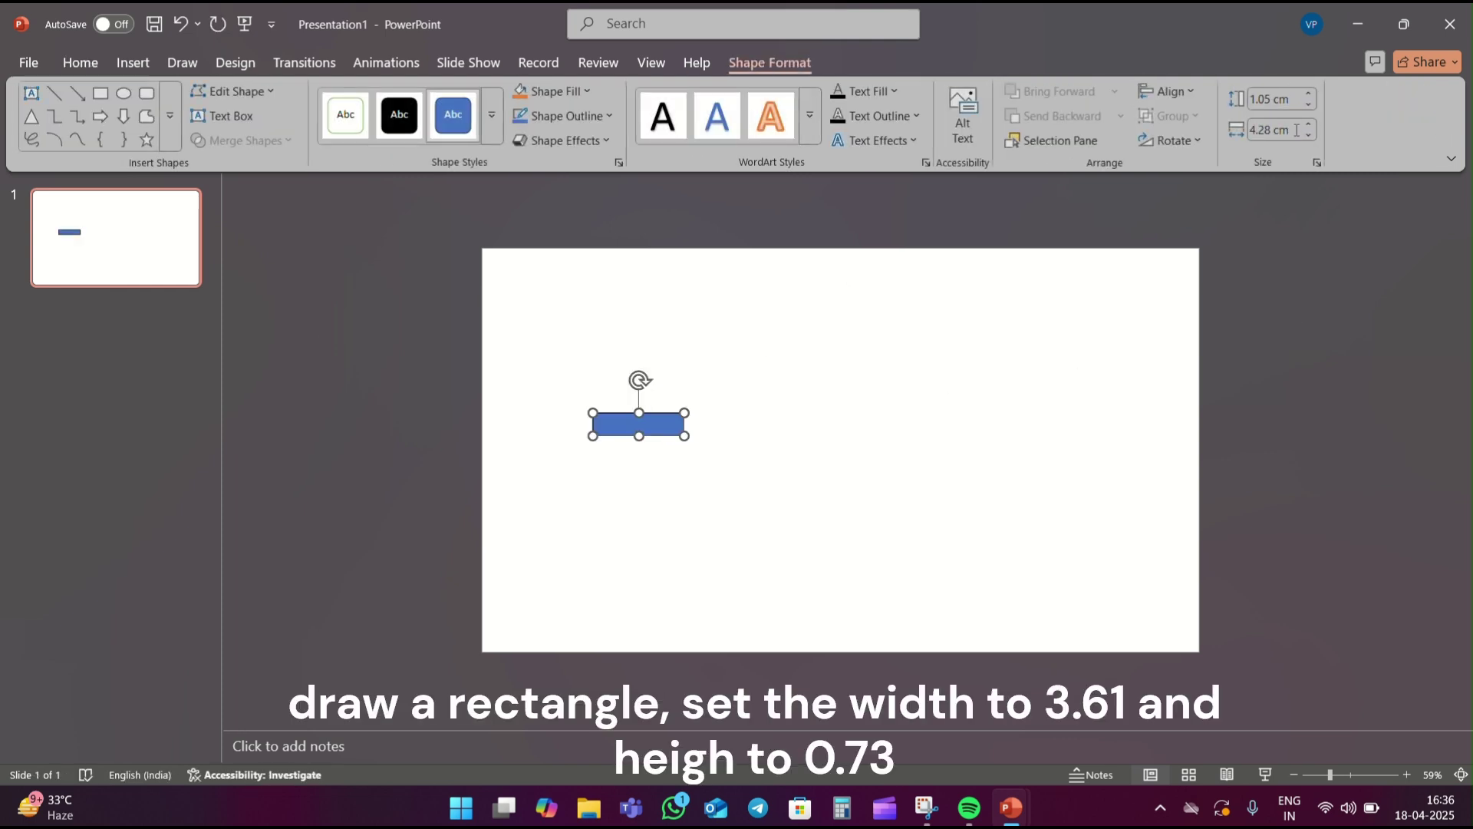
click(1302, 132)
text(3.61)
click(1296, 101)
key(BackSpace)
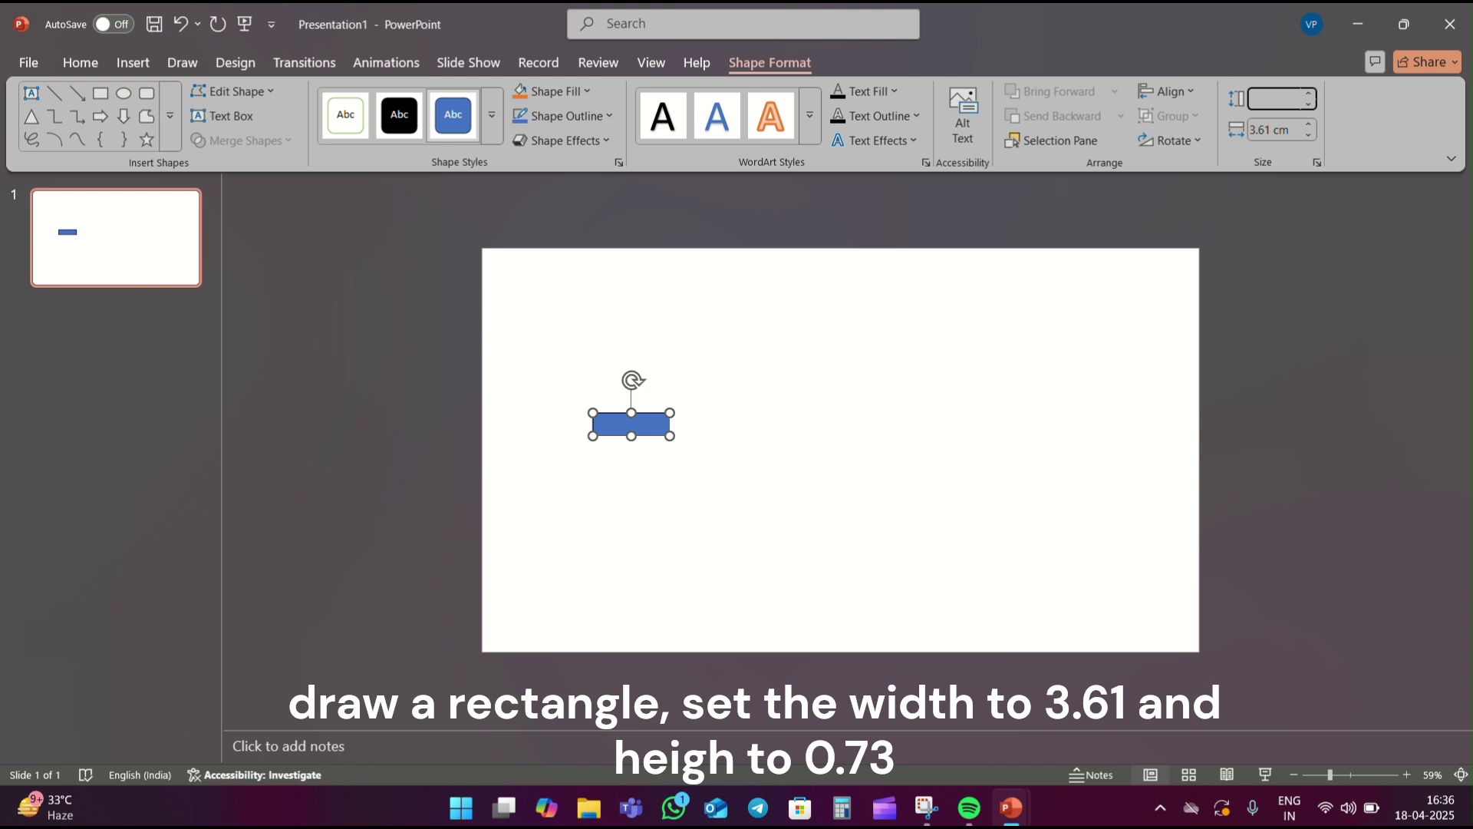
click(898, 413)
mouse_move(641, 423)
mouse_down()
mouse_move(599, 443)
mouse_move(688, 452)
mouse_up()
Step: Duplicate the rectangle and snap copies end to end to build the first four segments
key(ctrl+d)
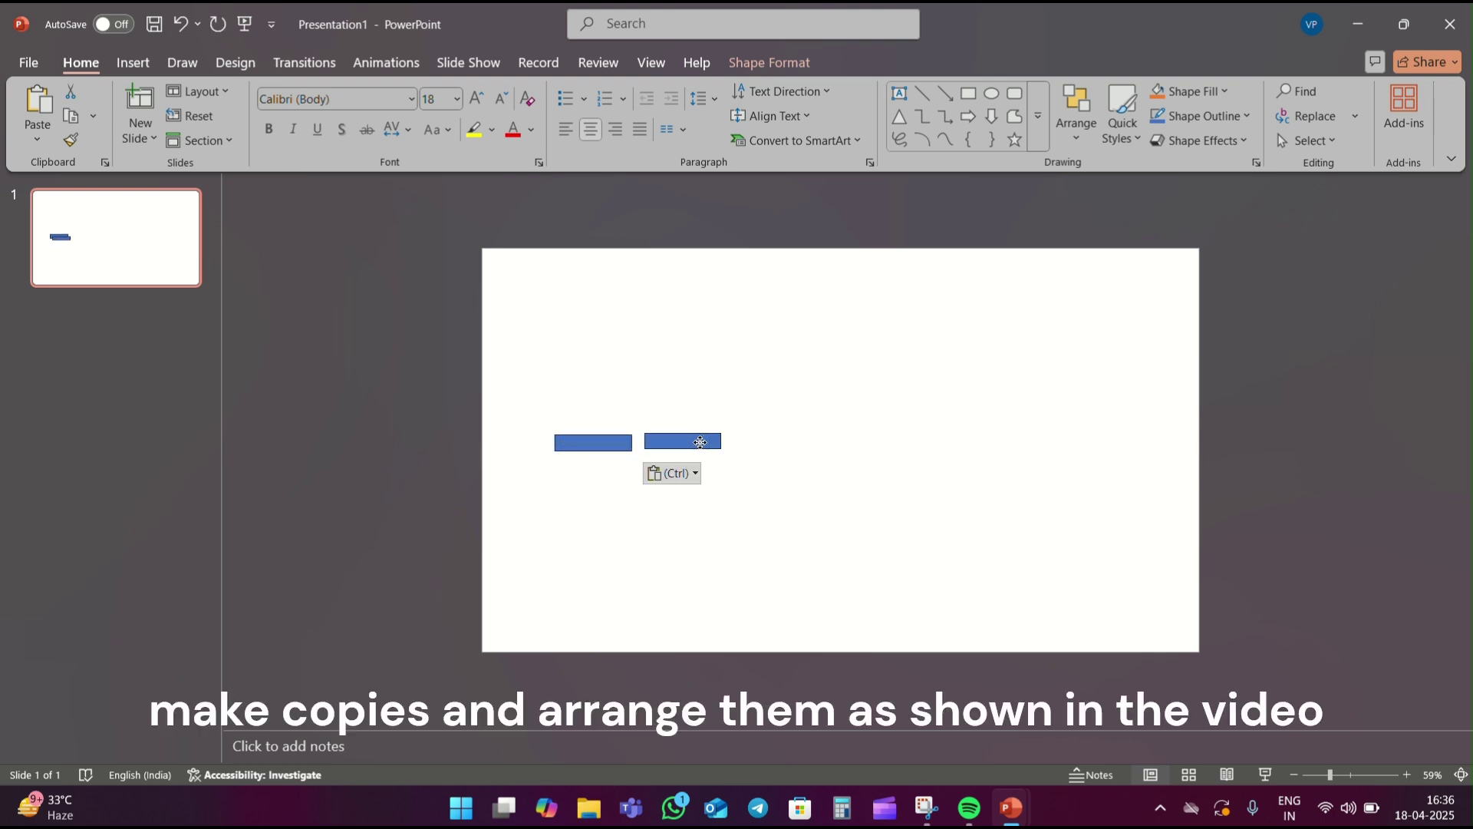
key(ctrl+d)
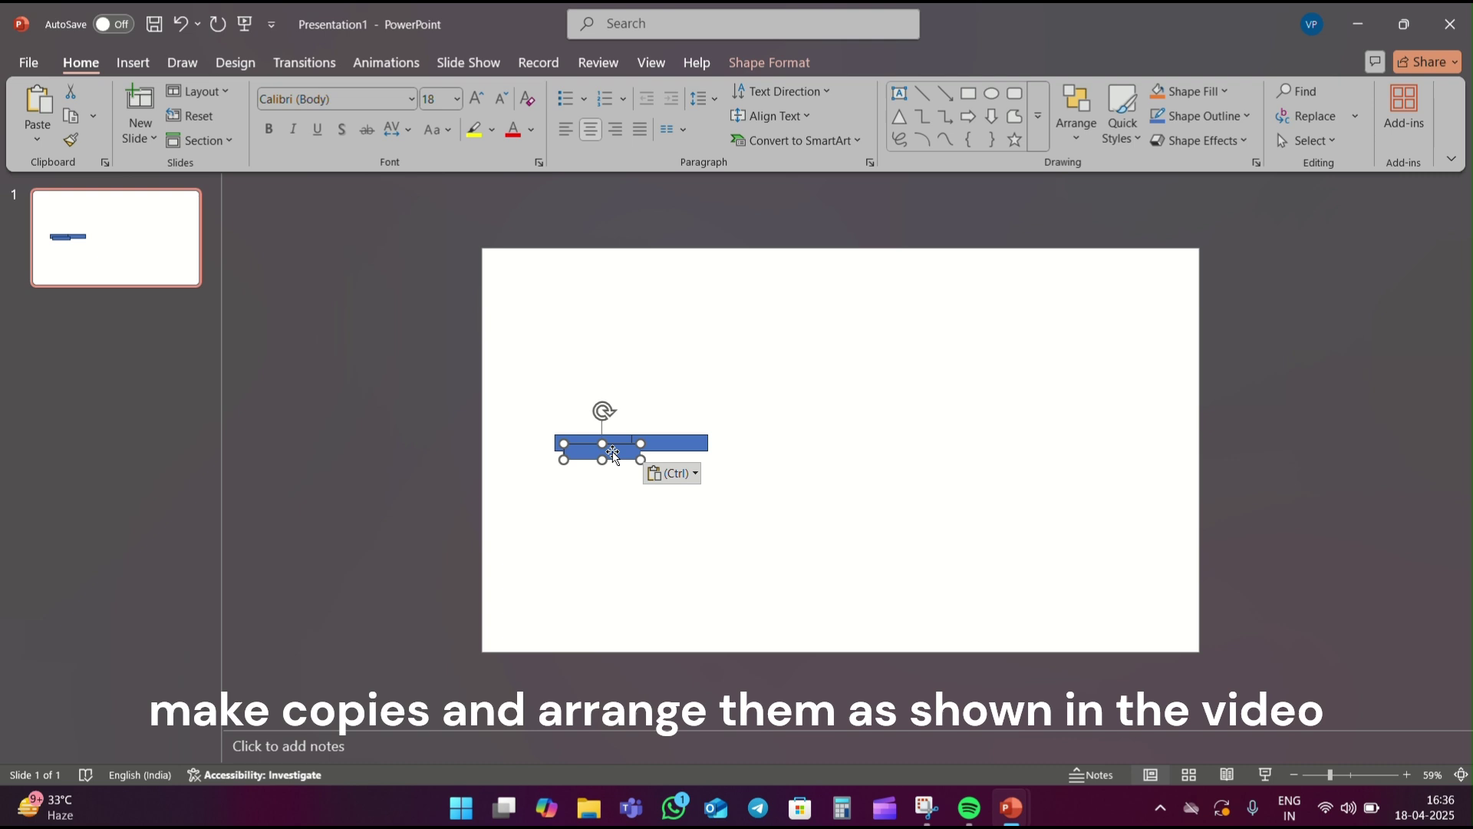
drag(688, 453, 757, 442)
click(593, 442)
key(ctrl+d)
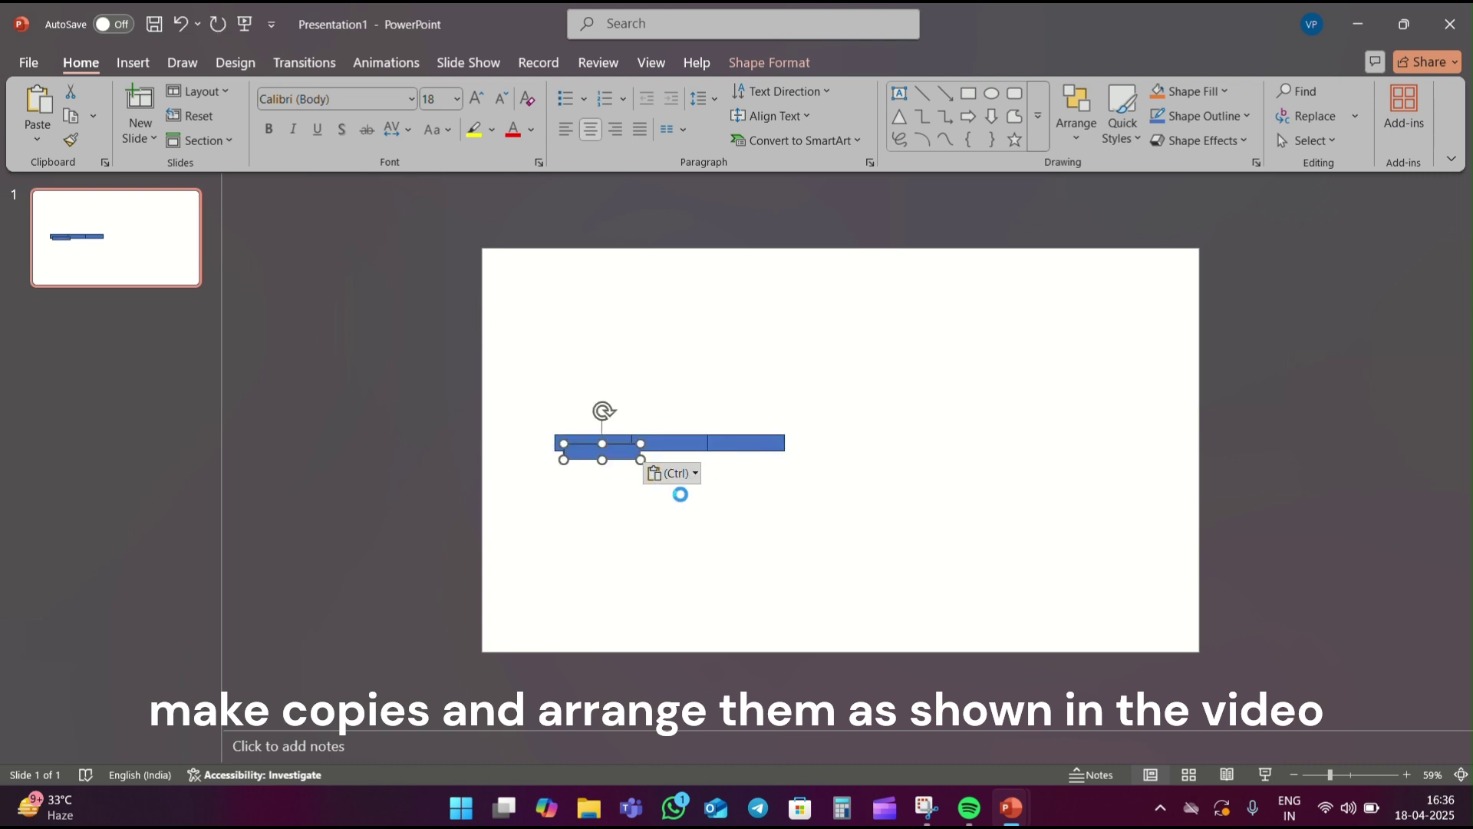
key(ctrl+d)
key(ctrl+d)
mouse_move(643, 470)
mouse_down()
mouse_move(772, 471)
mouse_move(845, 445)
mouse_up()
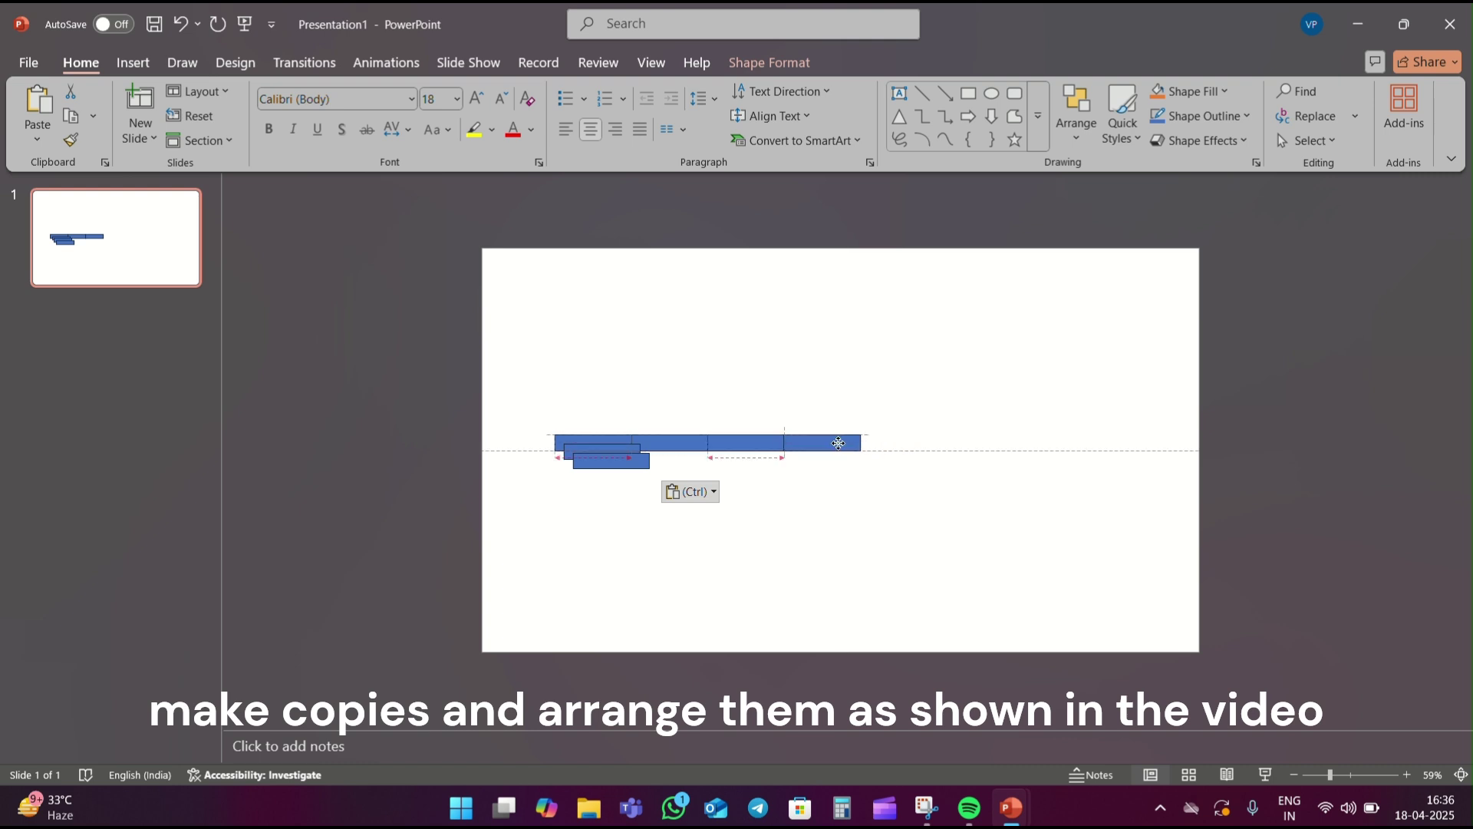
mouse_move(631, 461)
mouse_down()
mouse_move(899, 458)
mouse_move(918, 443)
mouse_up()
Step: Paste and attach more copies at the right end until eight rectangles form the row
click(596, 458)
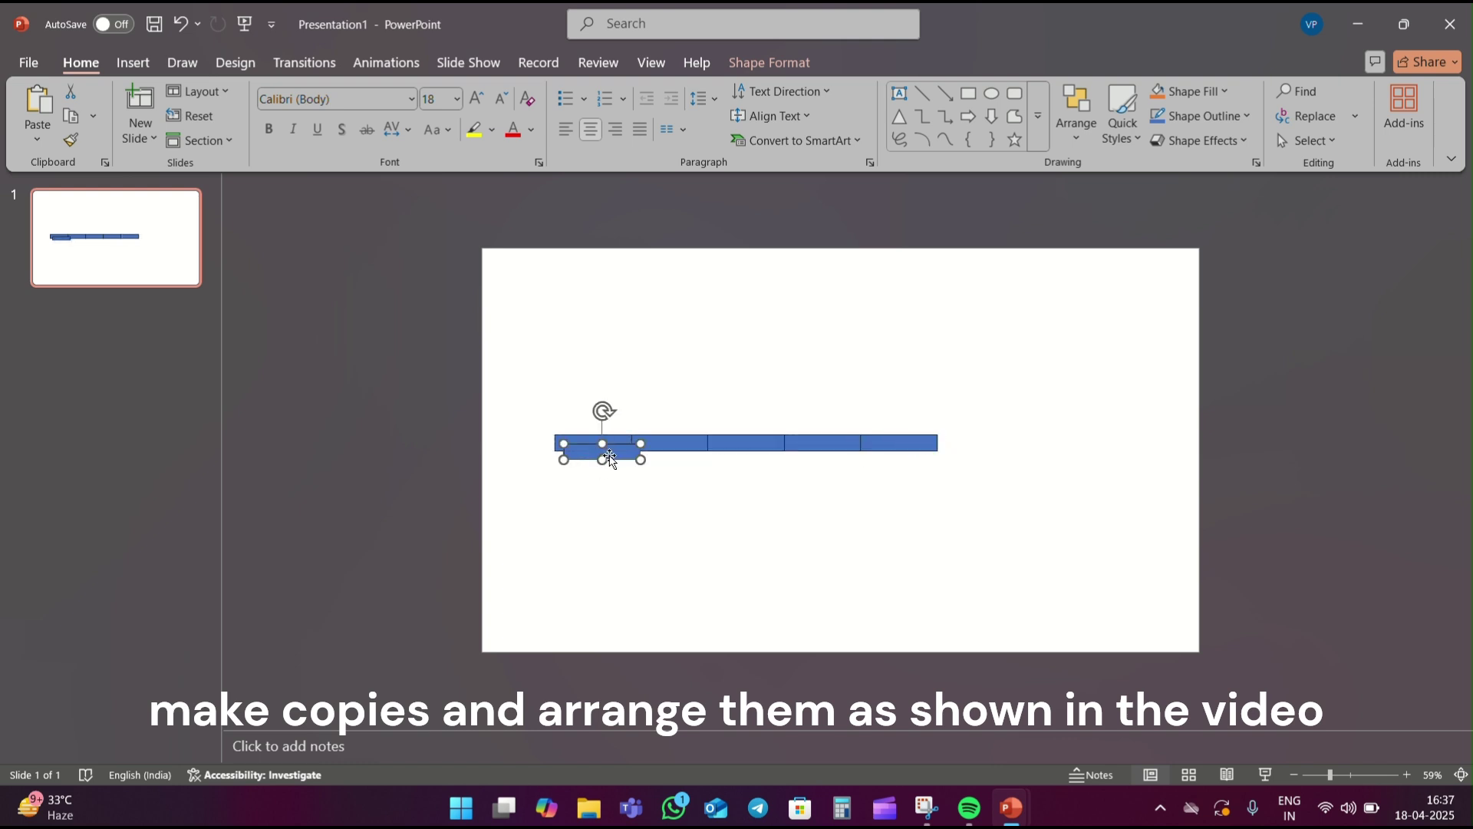
drag(611, 454, 994, 453)
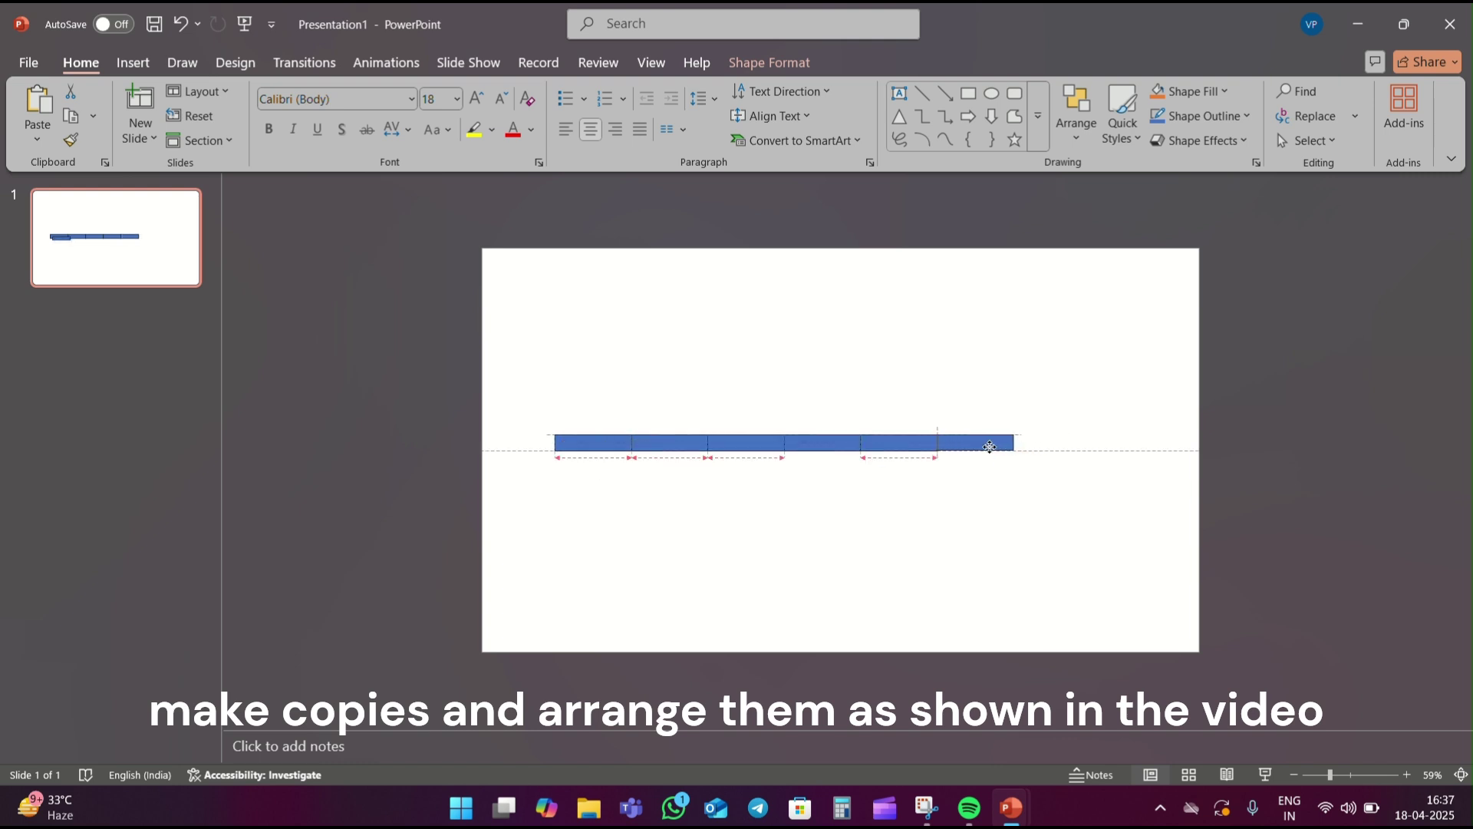
key(ctrl+v)
drag(596, 458, 1048, 444)
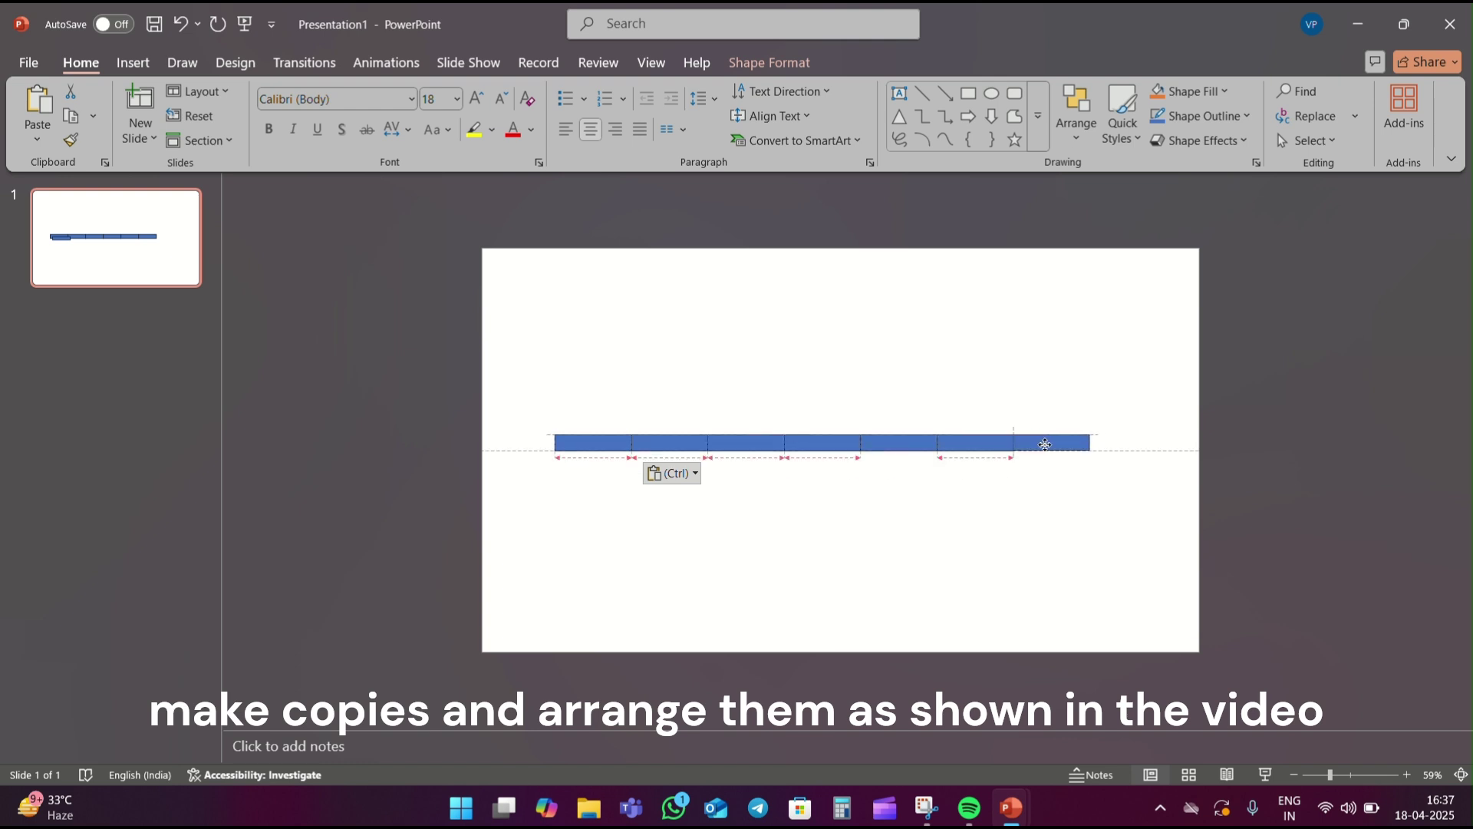
key(ctrl+v)
drag(614, 459, 1145, 449)
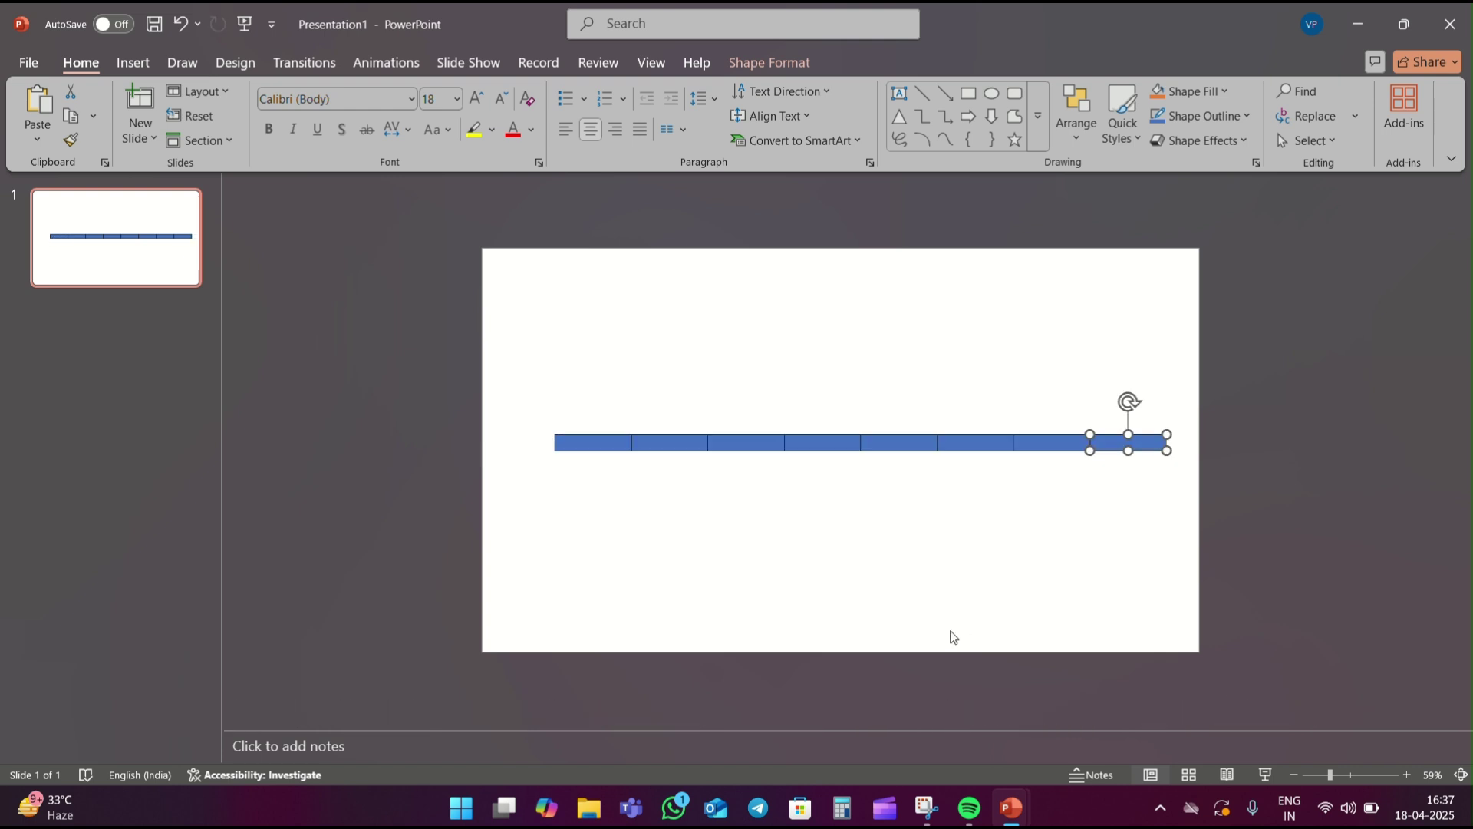
click(590, 456)
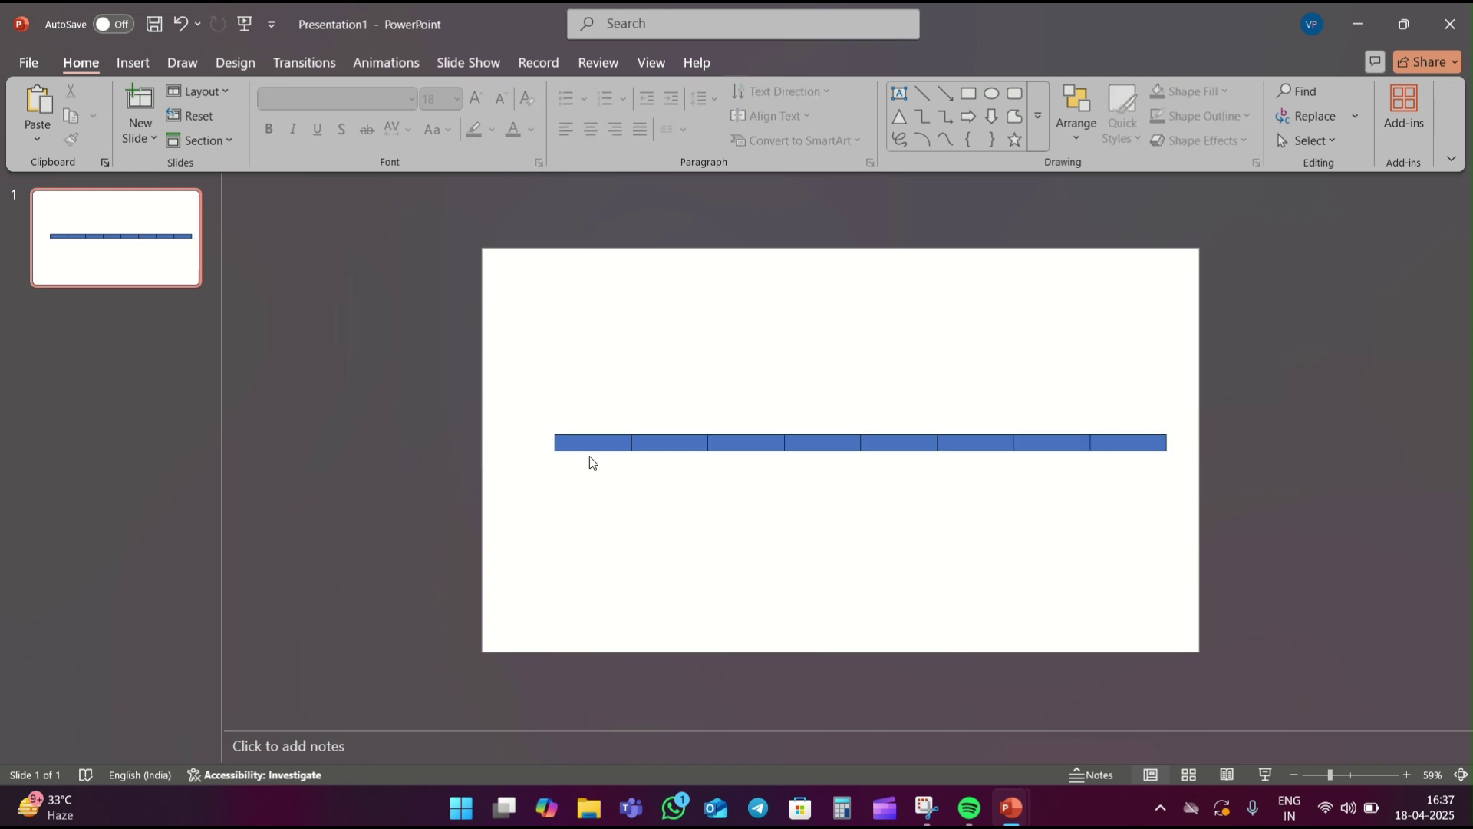
click(591, 443)
Step: Fill the first rectangle gold and the second orange via Format Shape
right_click(592, 445)
click(696, 745)
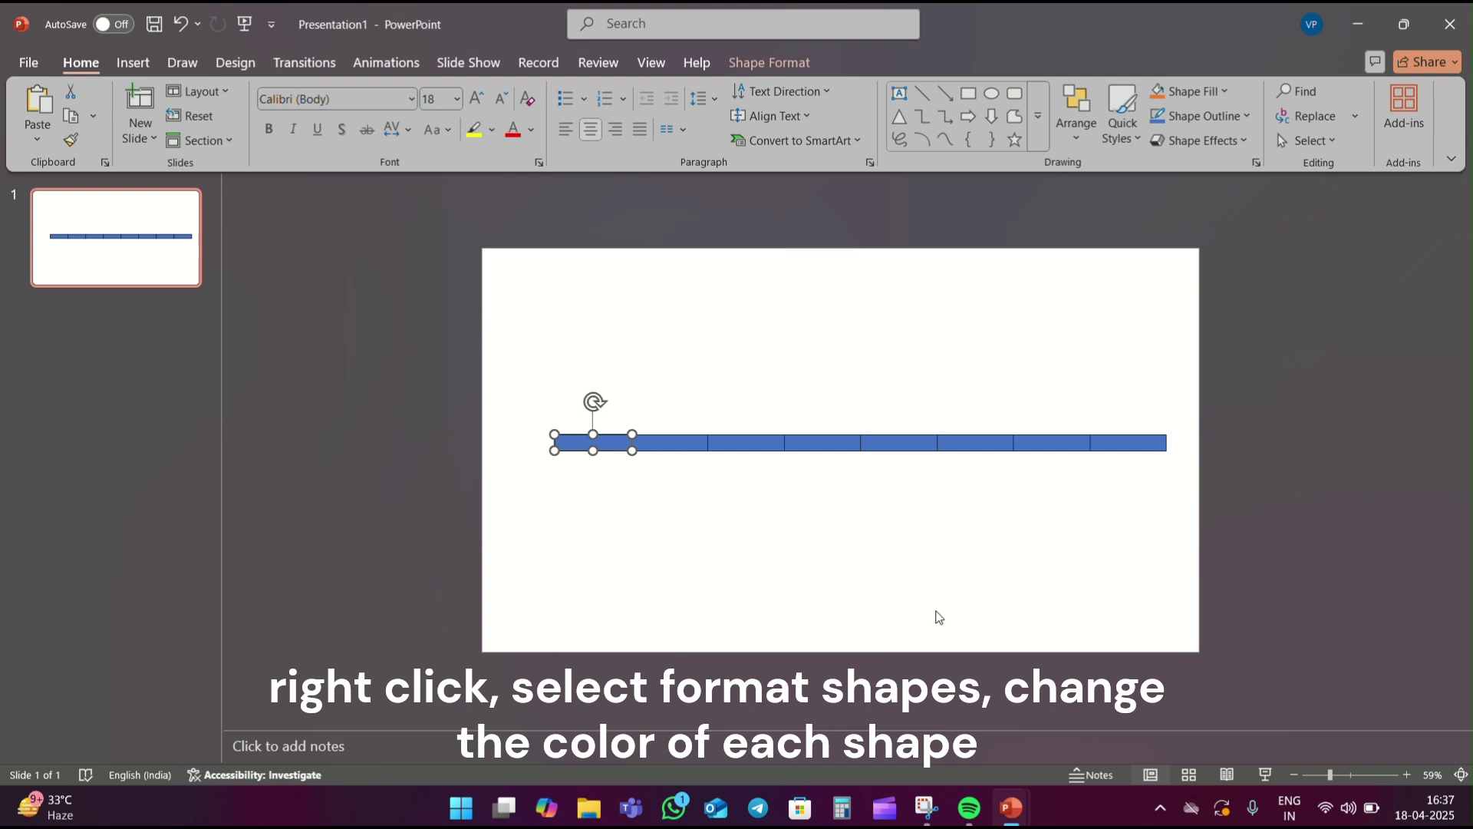
click(1244, 318)
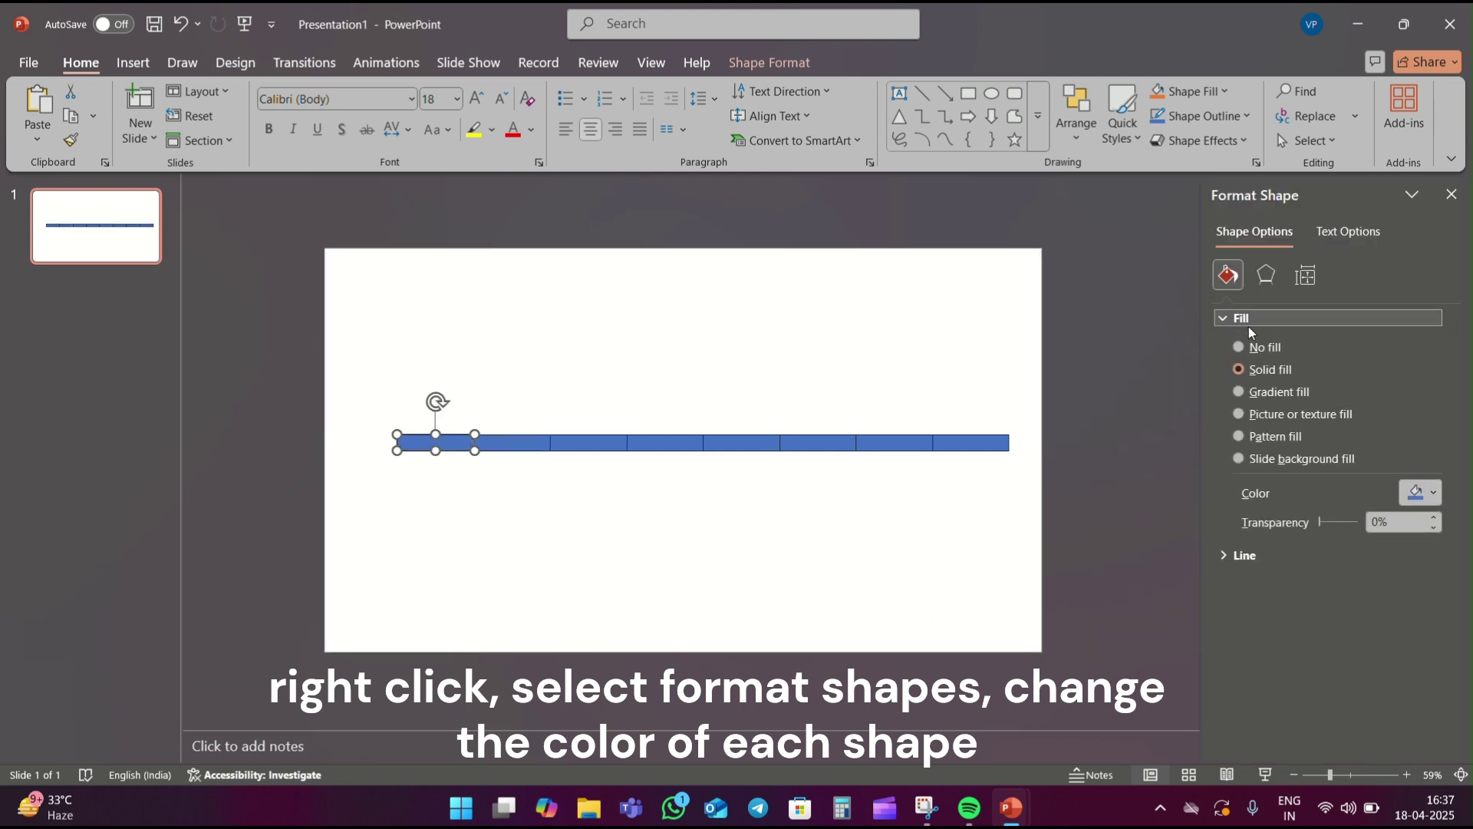
click(1410, 498)
click(1283, 411)
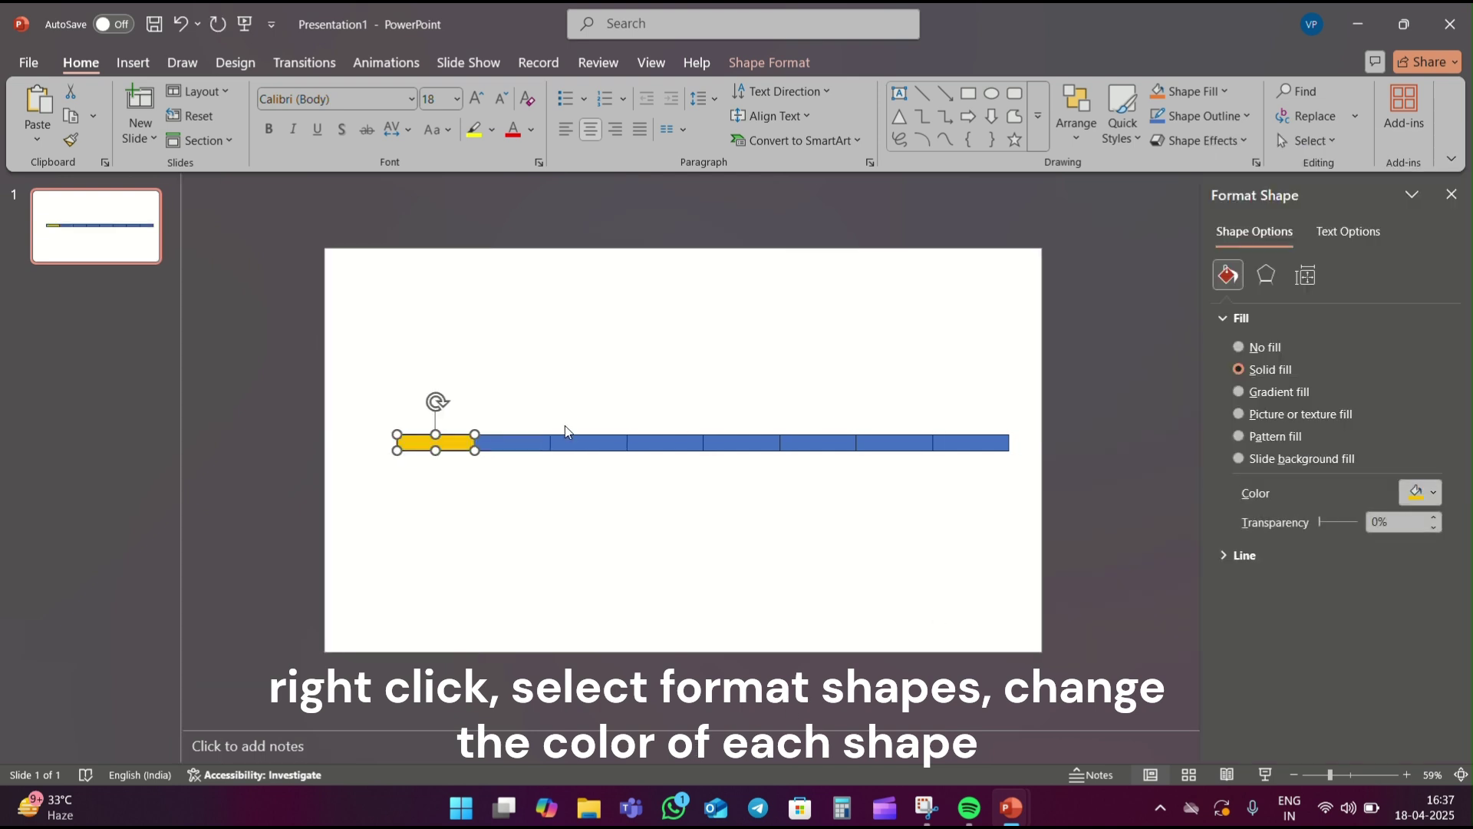
click(545, 445)
click(1416, 493)
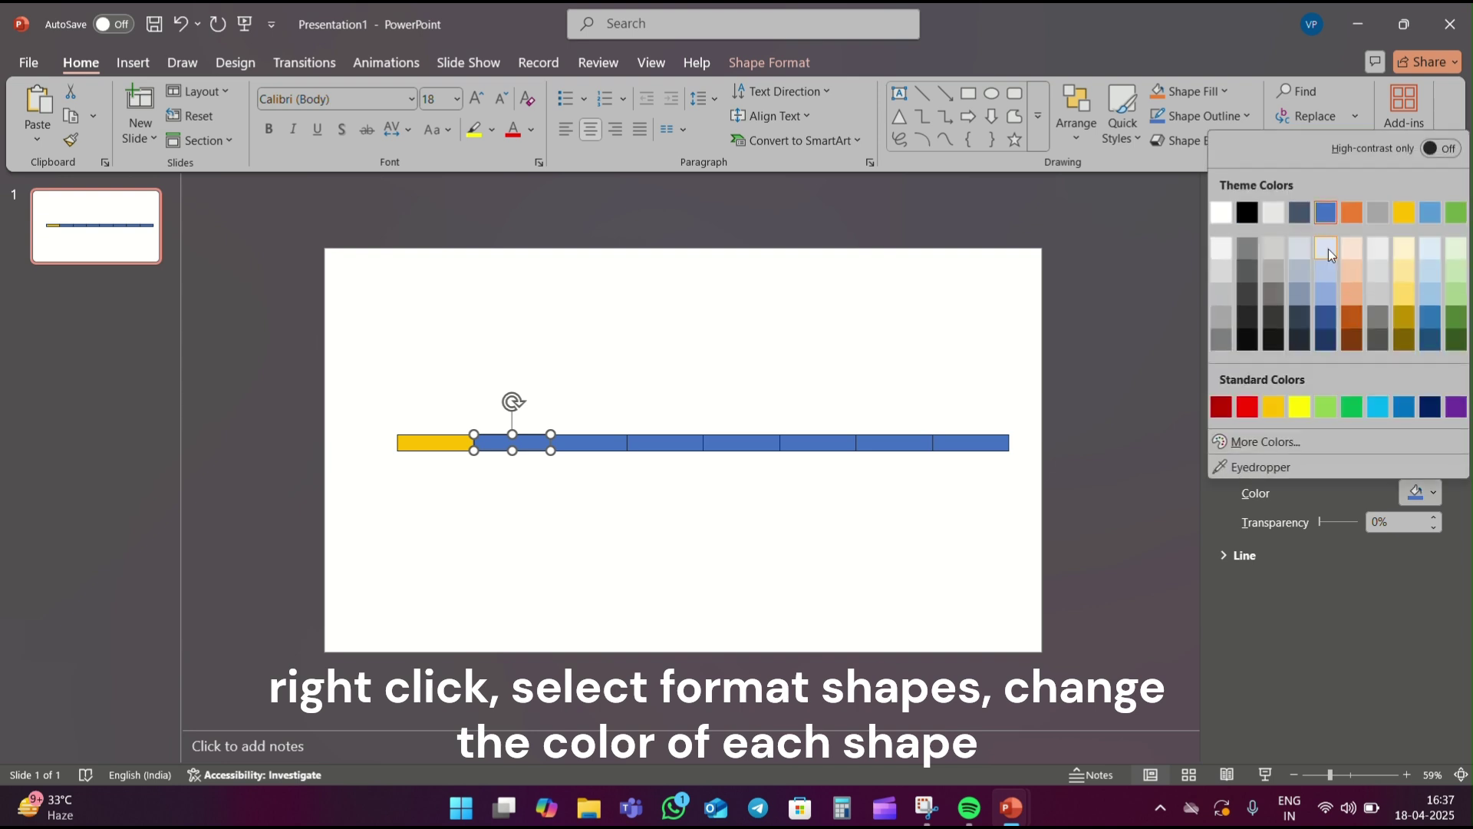
click(1349, 208)
Step: Fill the third rectangle light blue, the fourth purple and the fifth a custom magenta
click(603, 443)
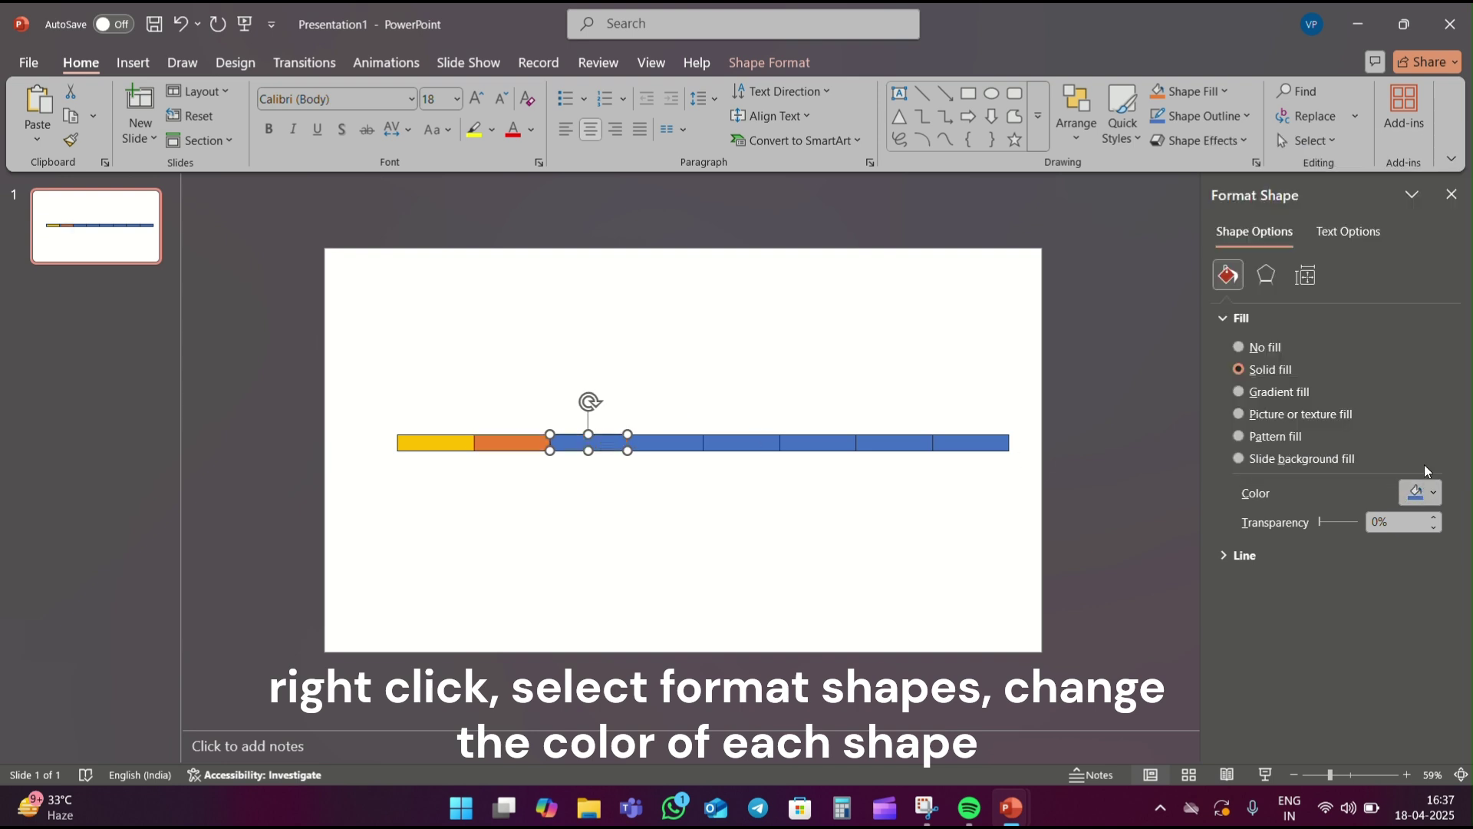
click(1416, 493)
click(1384, 410)
click(683, 438)
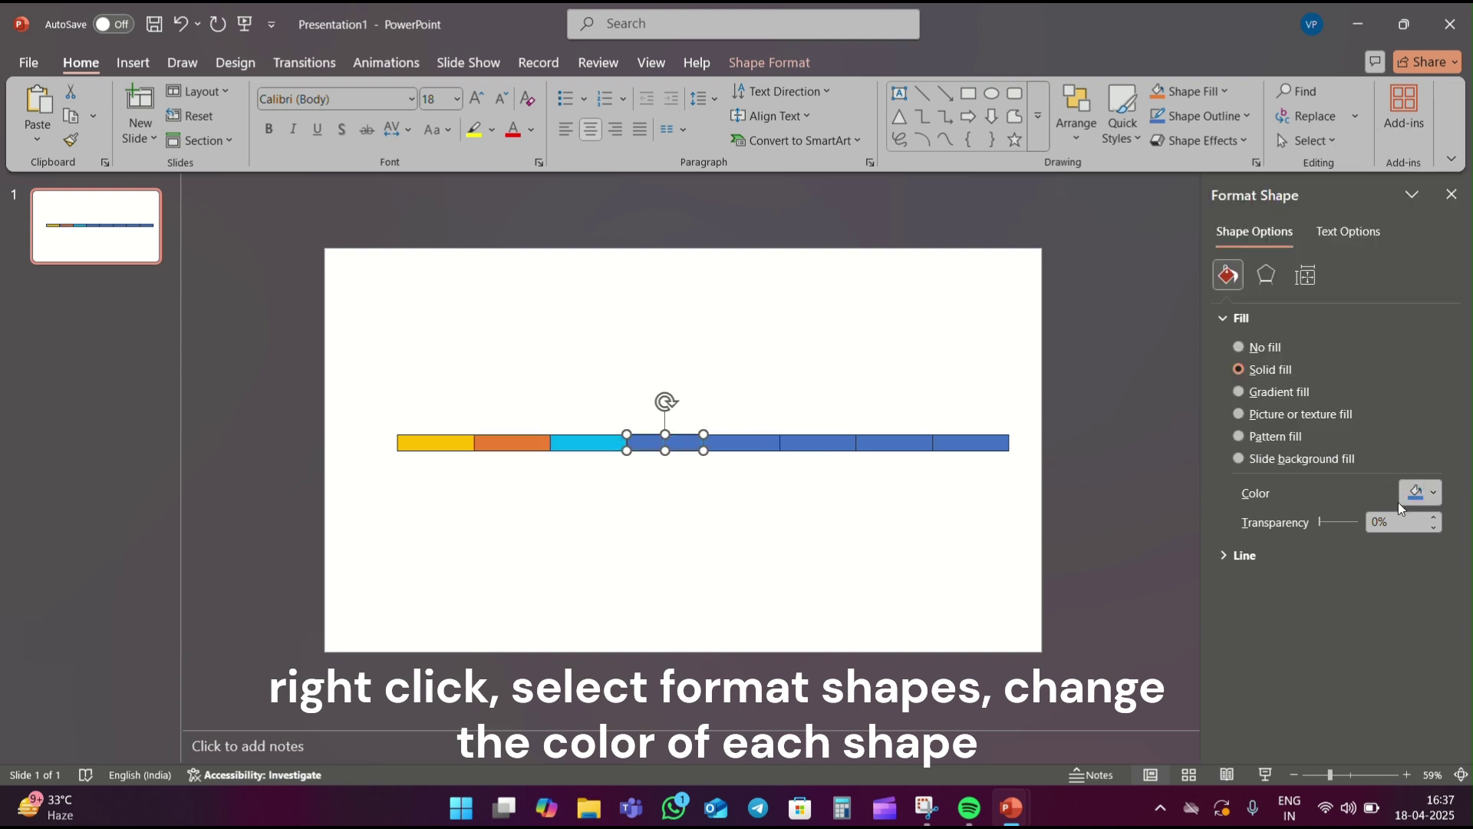
click(1416, 493)
click(1459, 409)
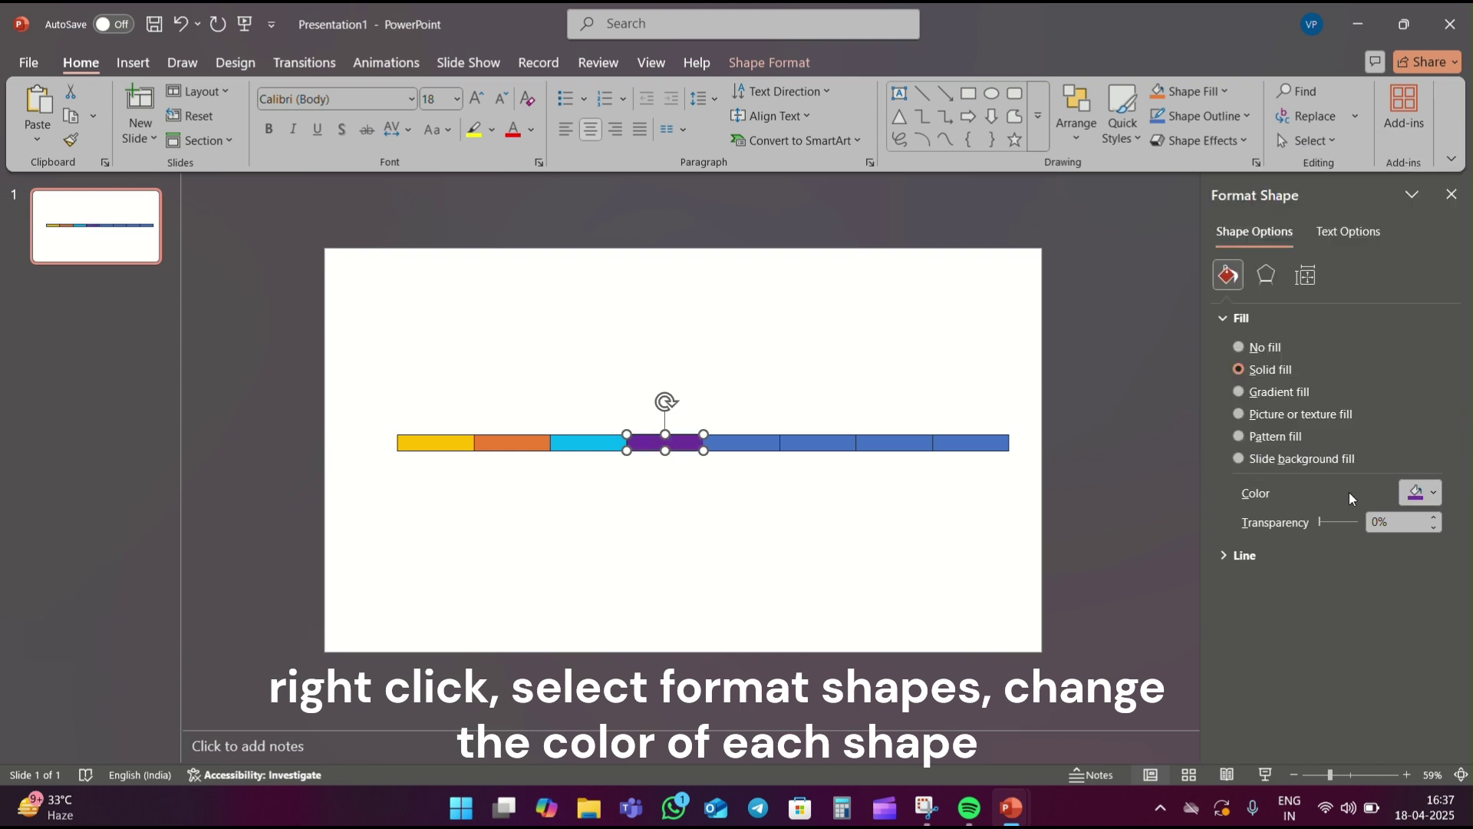
click(764, 443)
click(1416, 493)
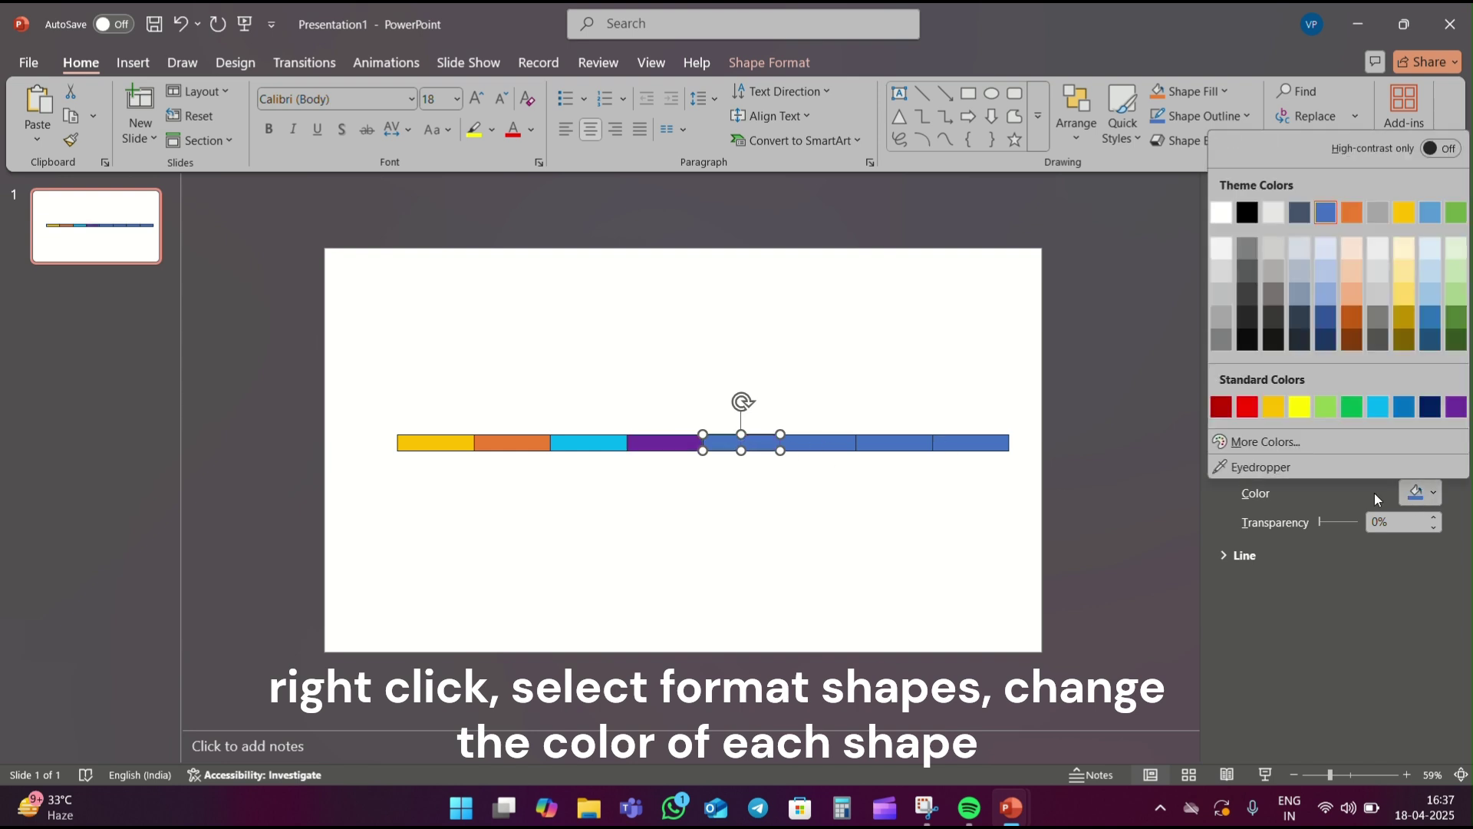
click(1284, 444)
click(728, 301)
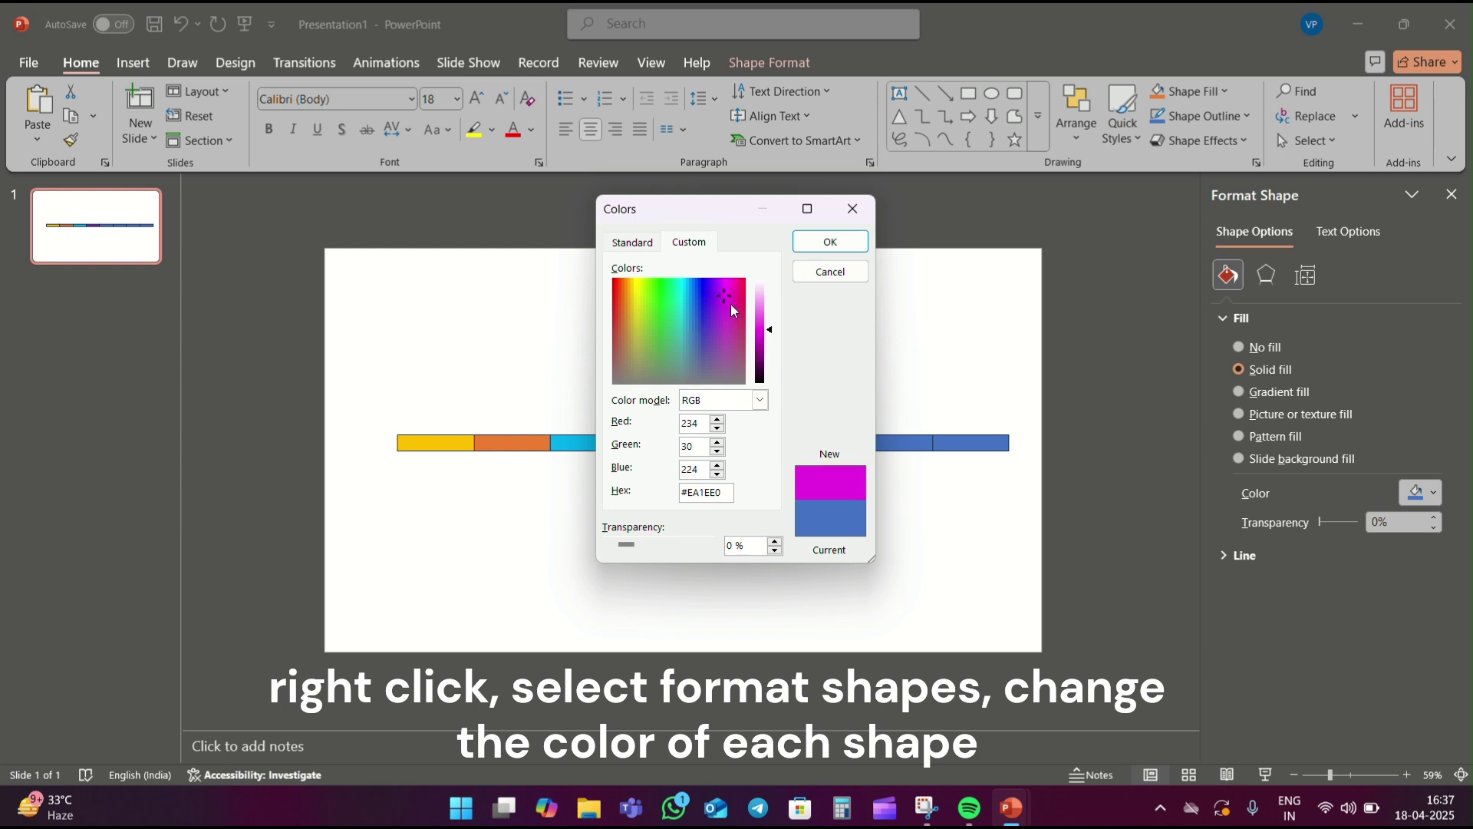
click(831, 241)
Step: Fill the sixth rectangle orange, the seventh gold and the eighth purple
click(809, 444)
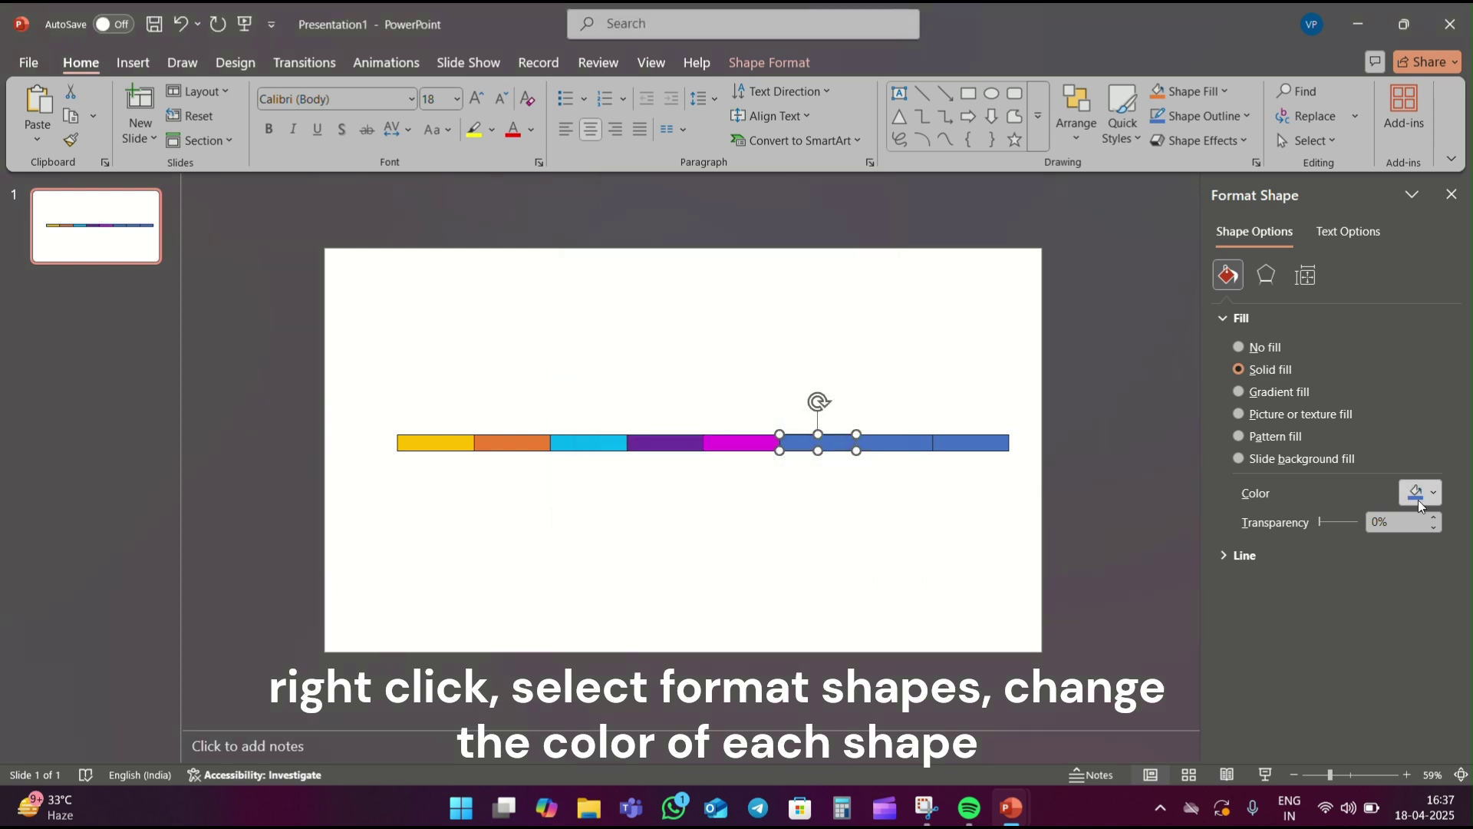
click(1420, 493)
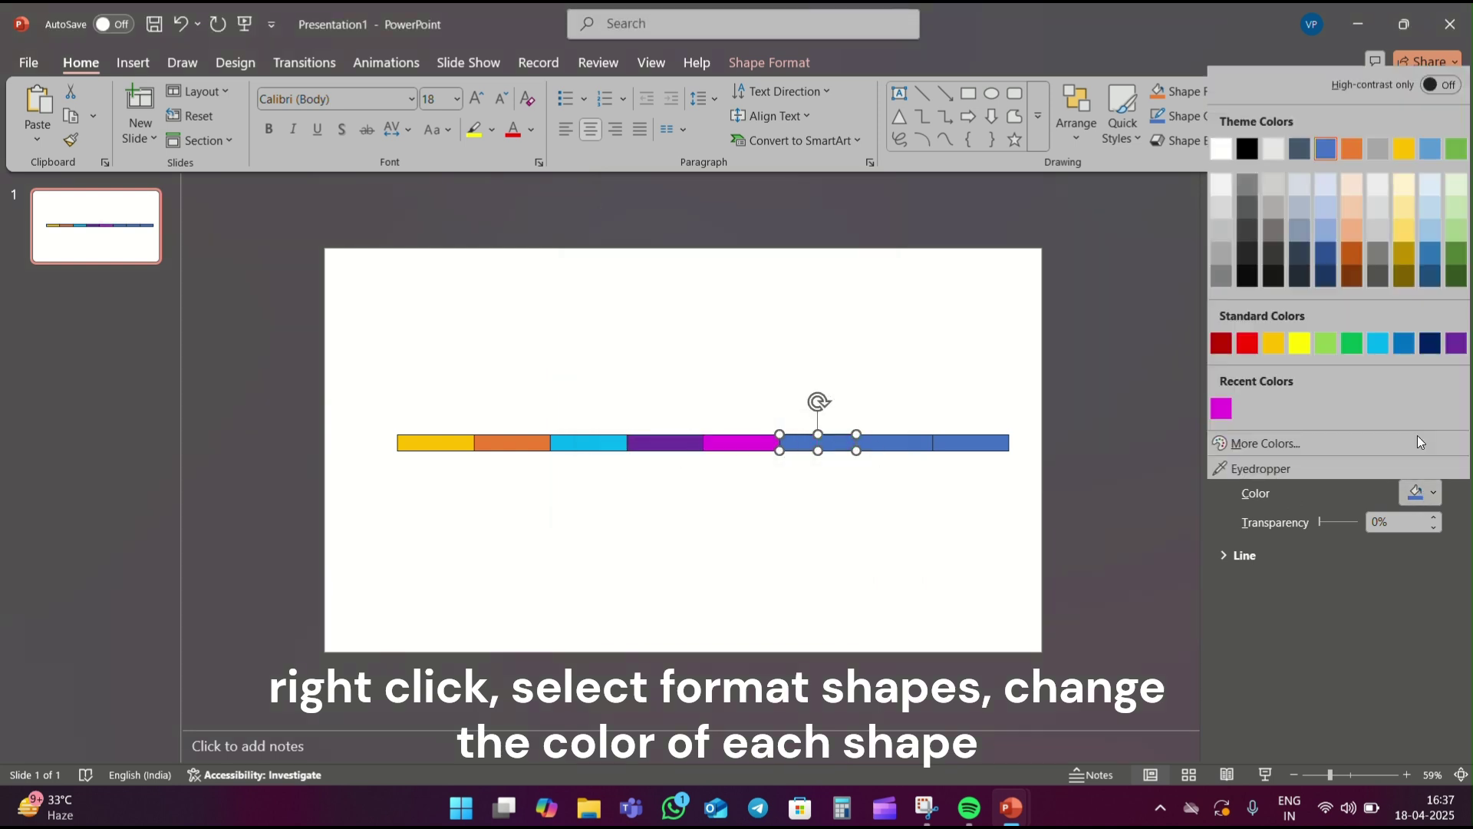
click(1351, 147)
click(917, 444)
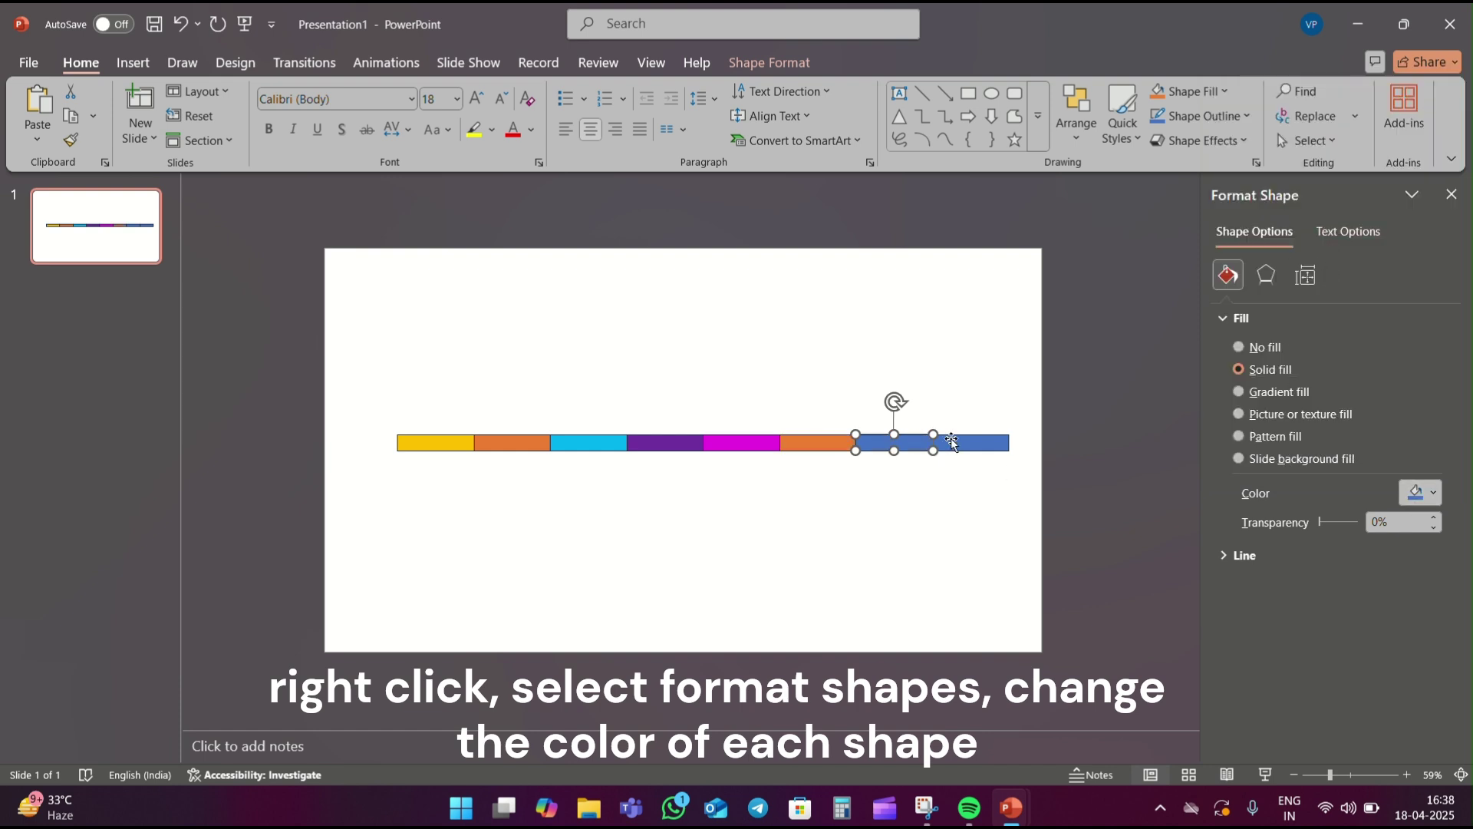
click(1418, 493)
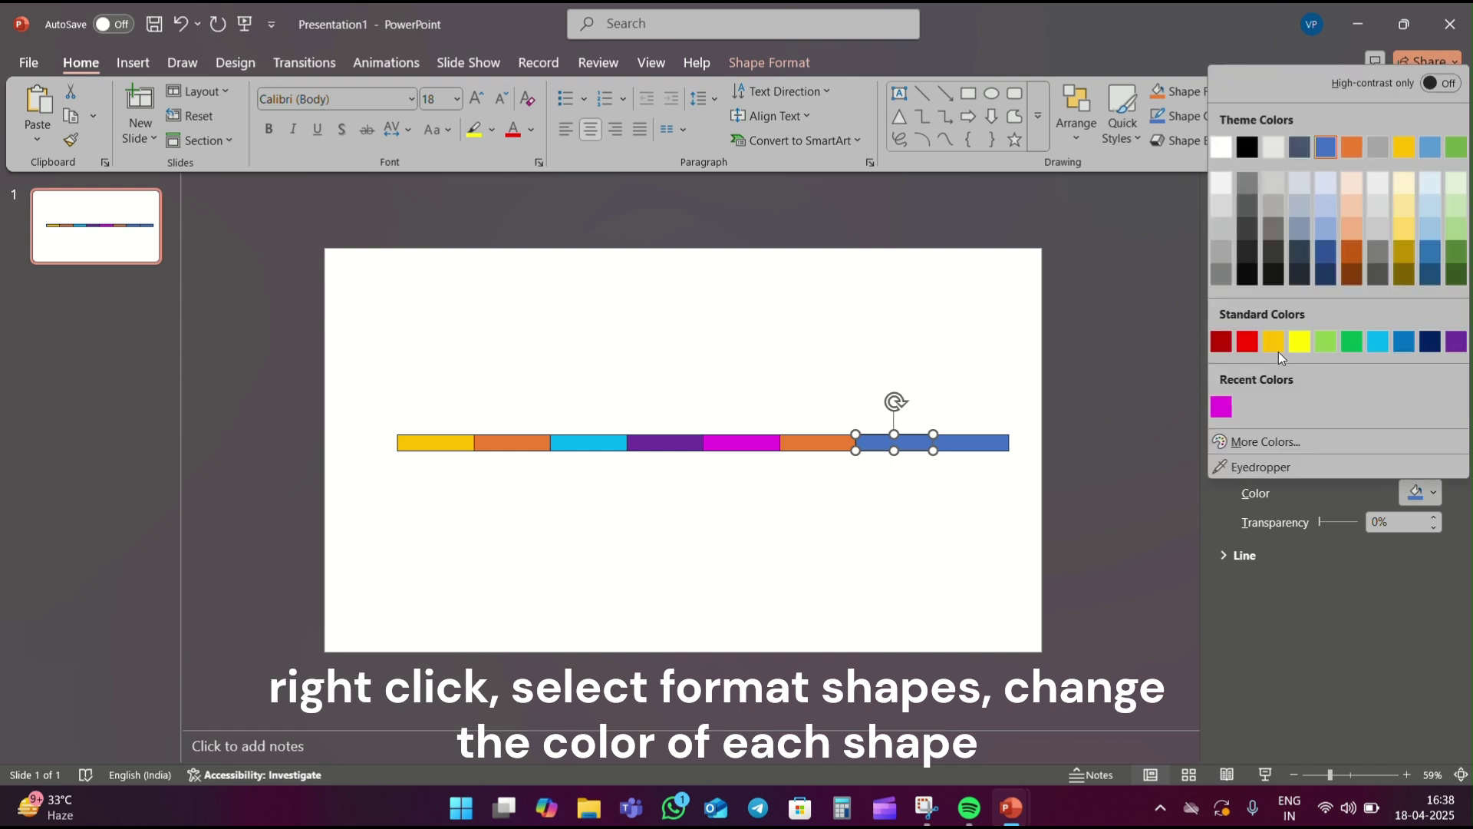
click(1276, 354)
click(995, 443)
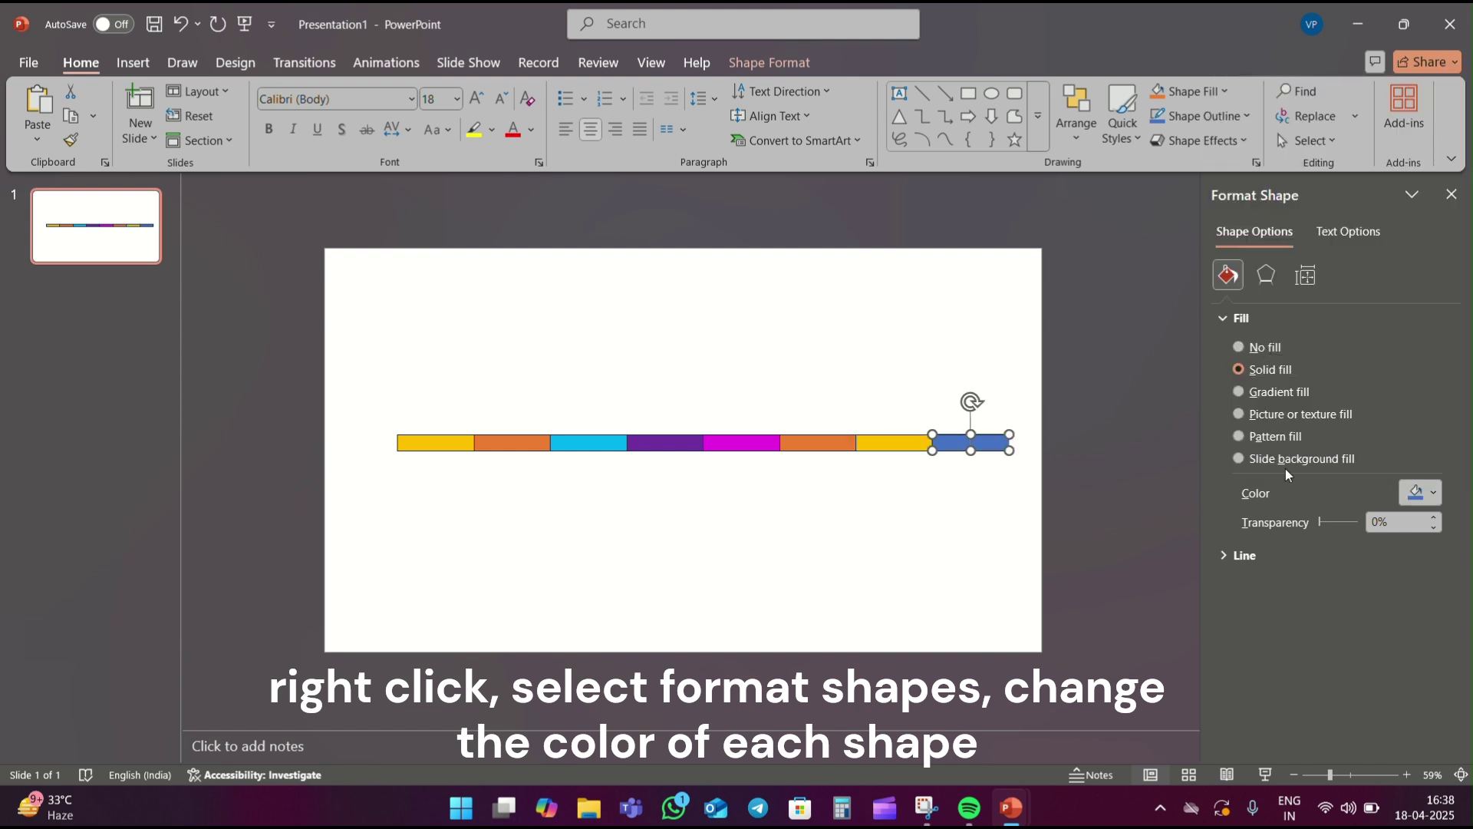
click(1418, 493)
click(1456, 341)
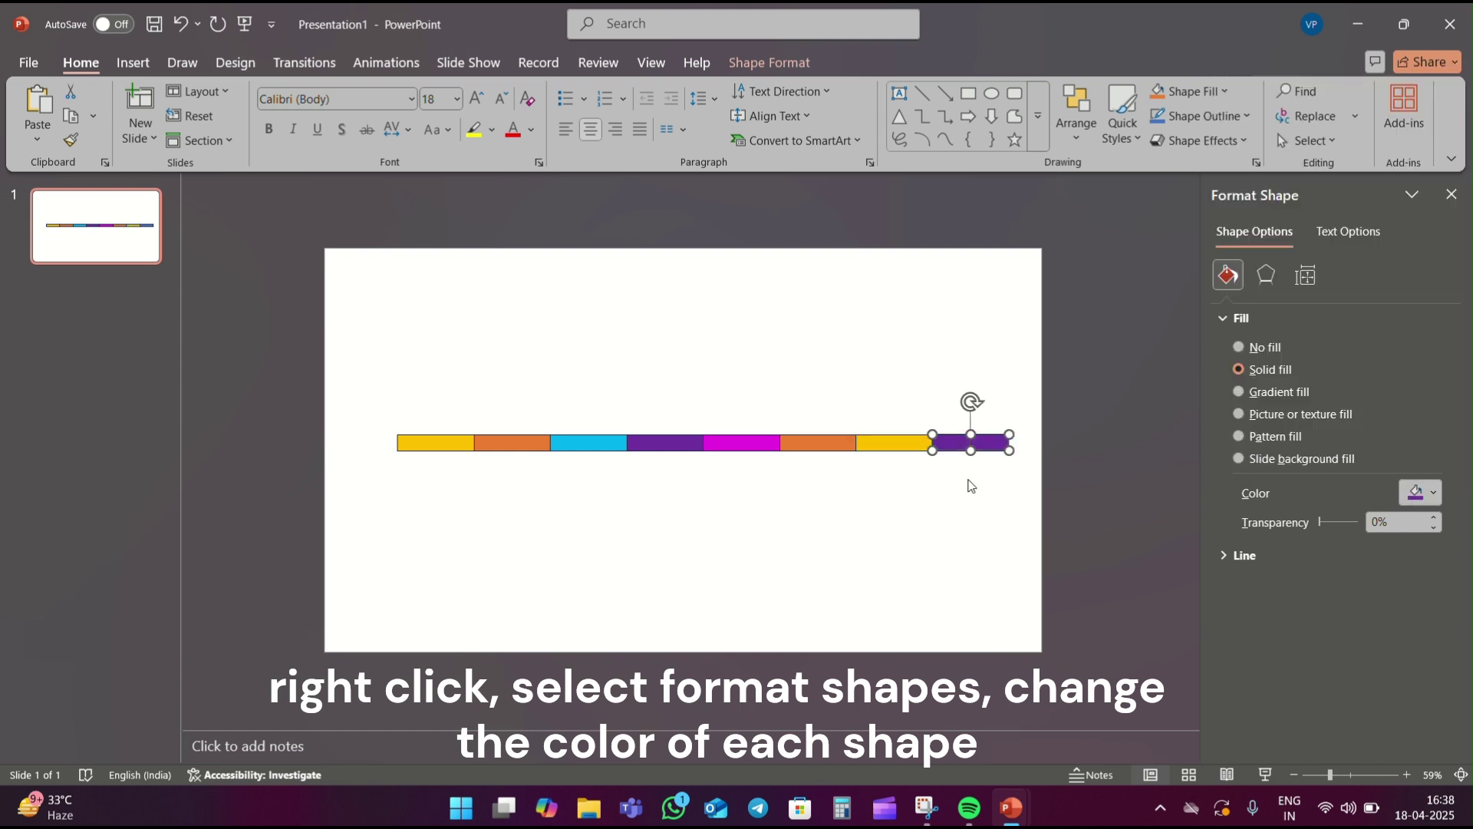
click(453, 474)
Step: Remove the outlines from all eight rectangles and group them into one bar
key(ctrl+a)
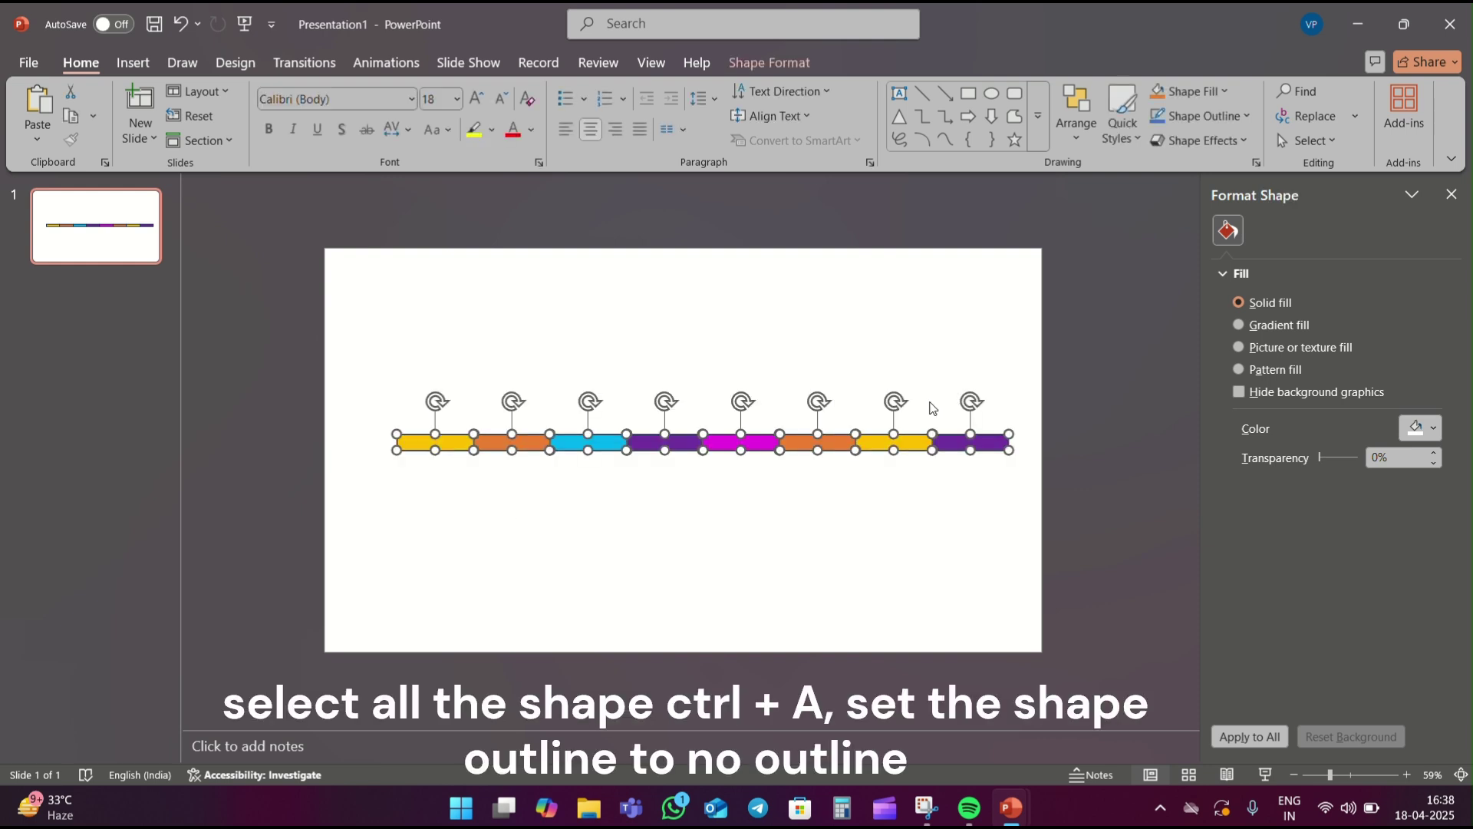
click(1195, 114)
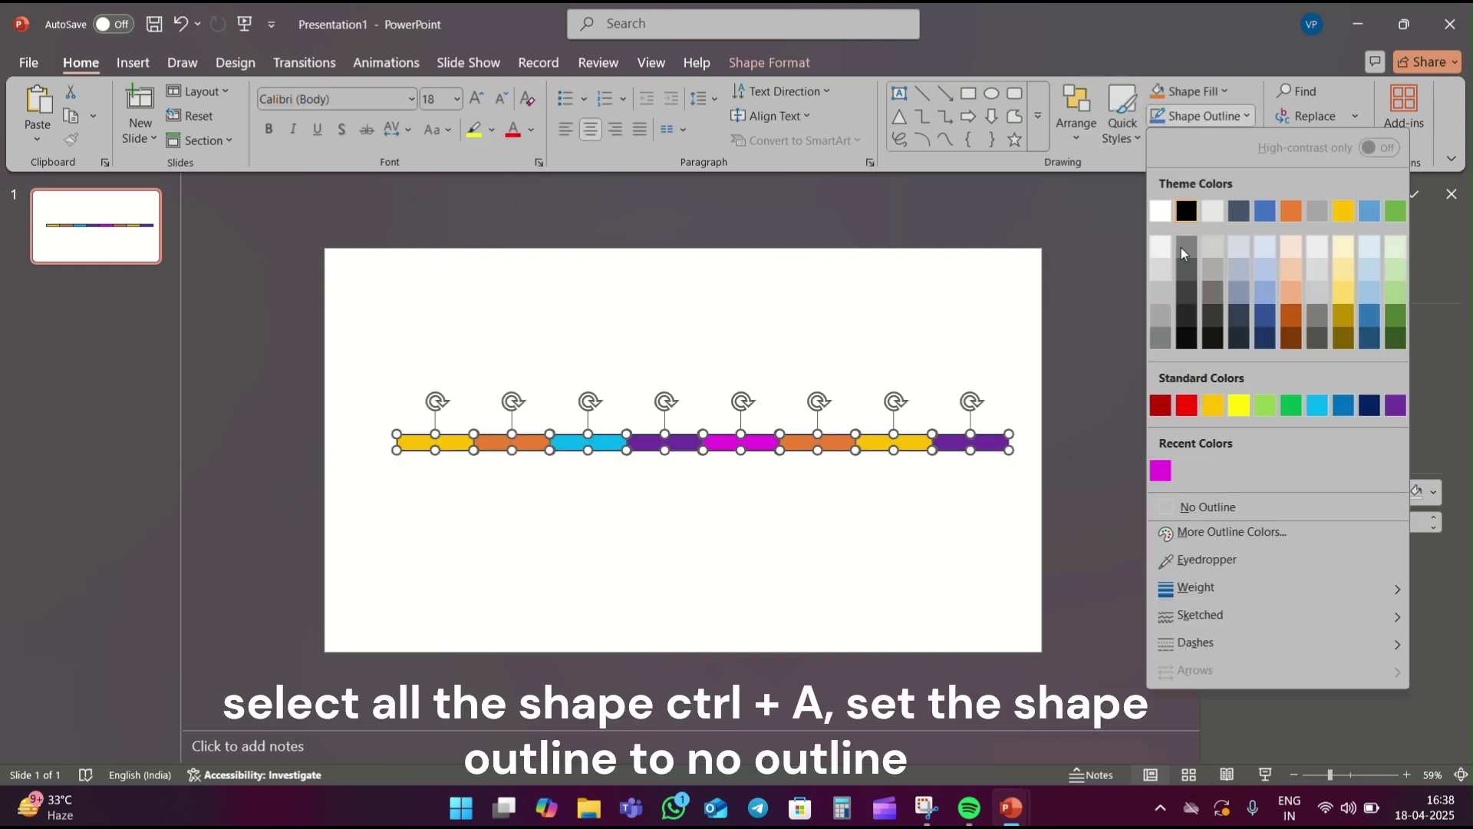
click(1183, 498)
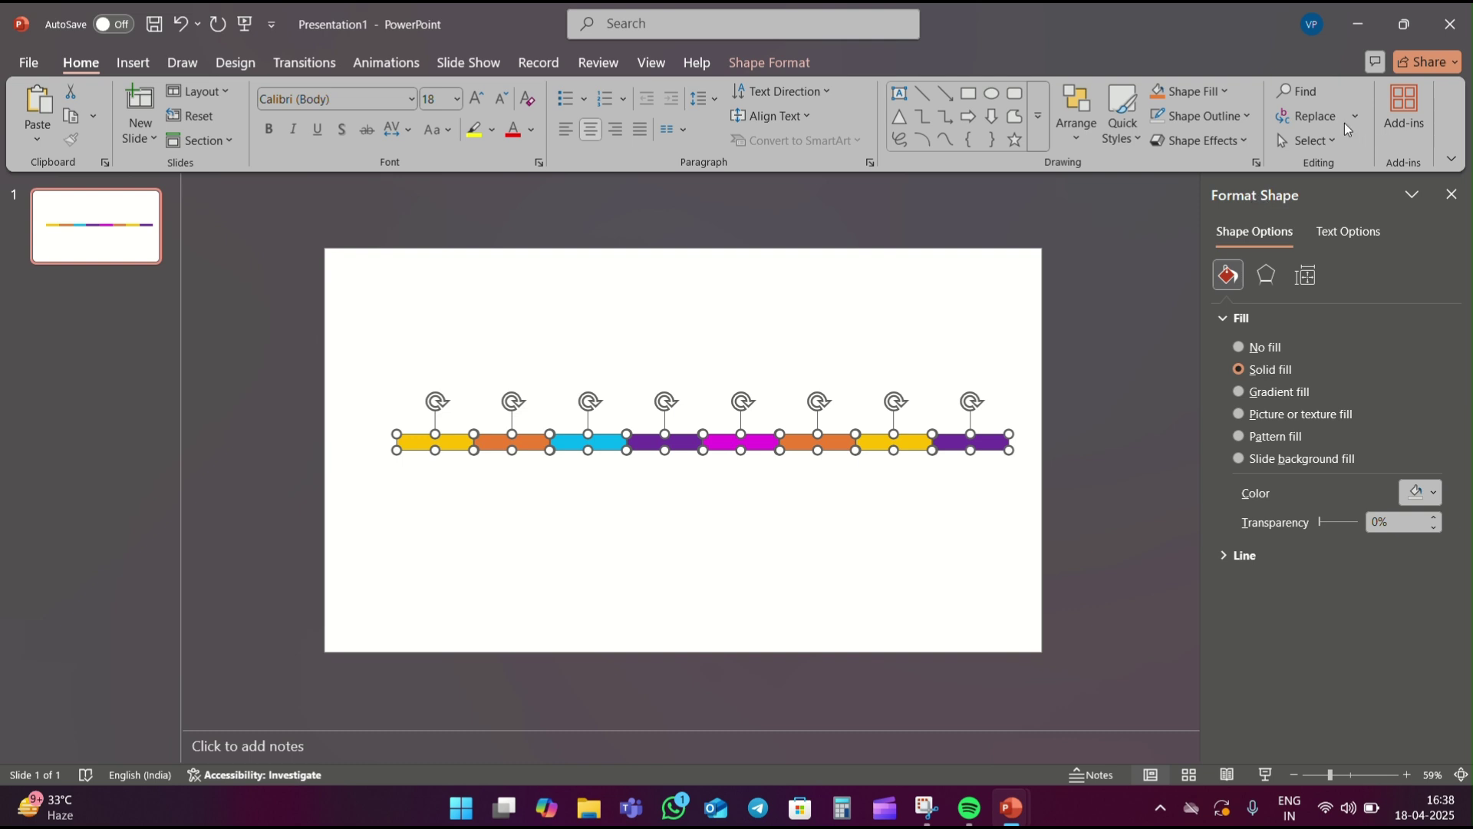
click(623, 492)
key(ctrl+a)
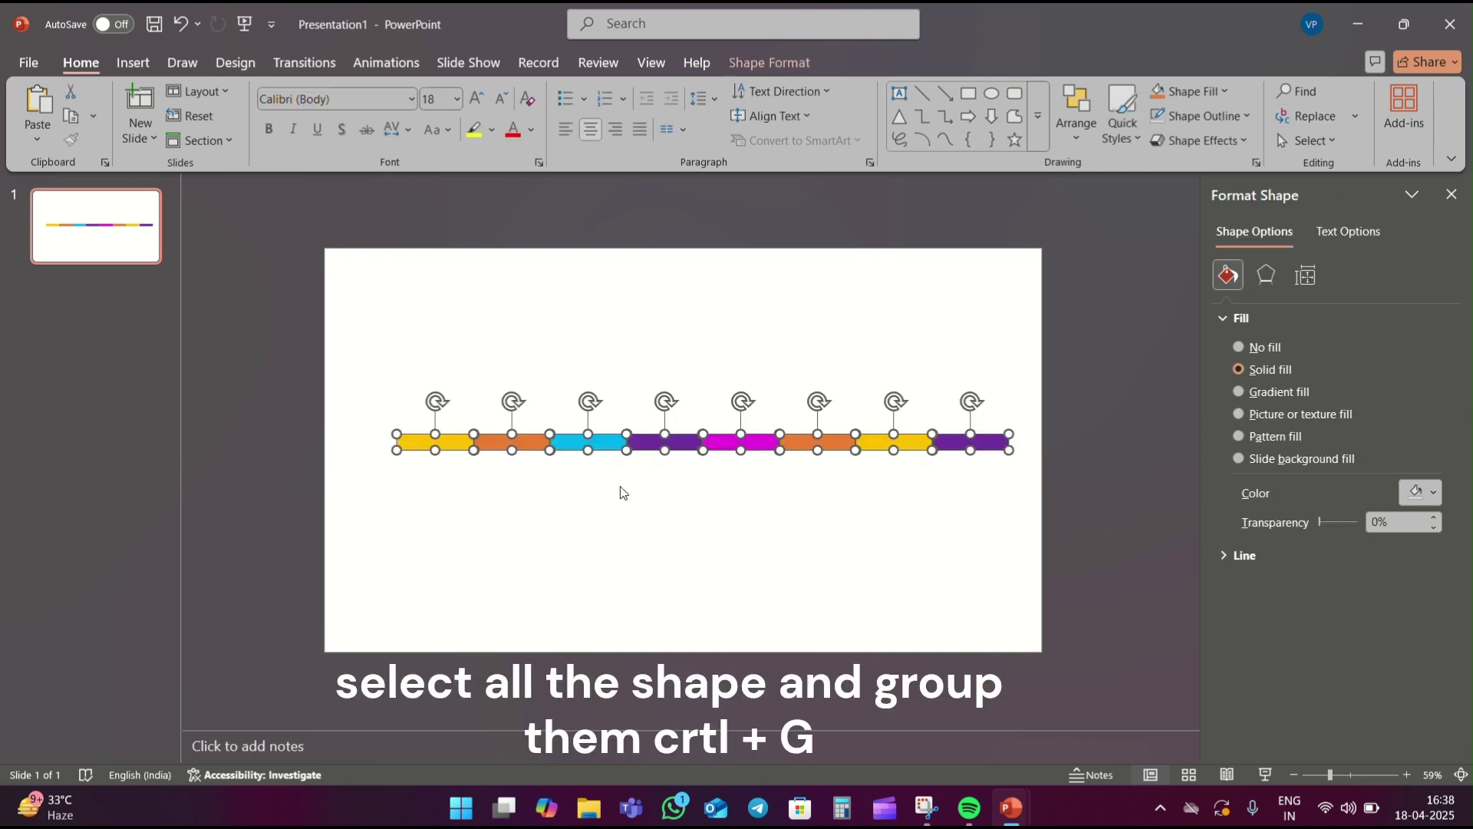
key(ctrl+g)
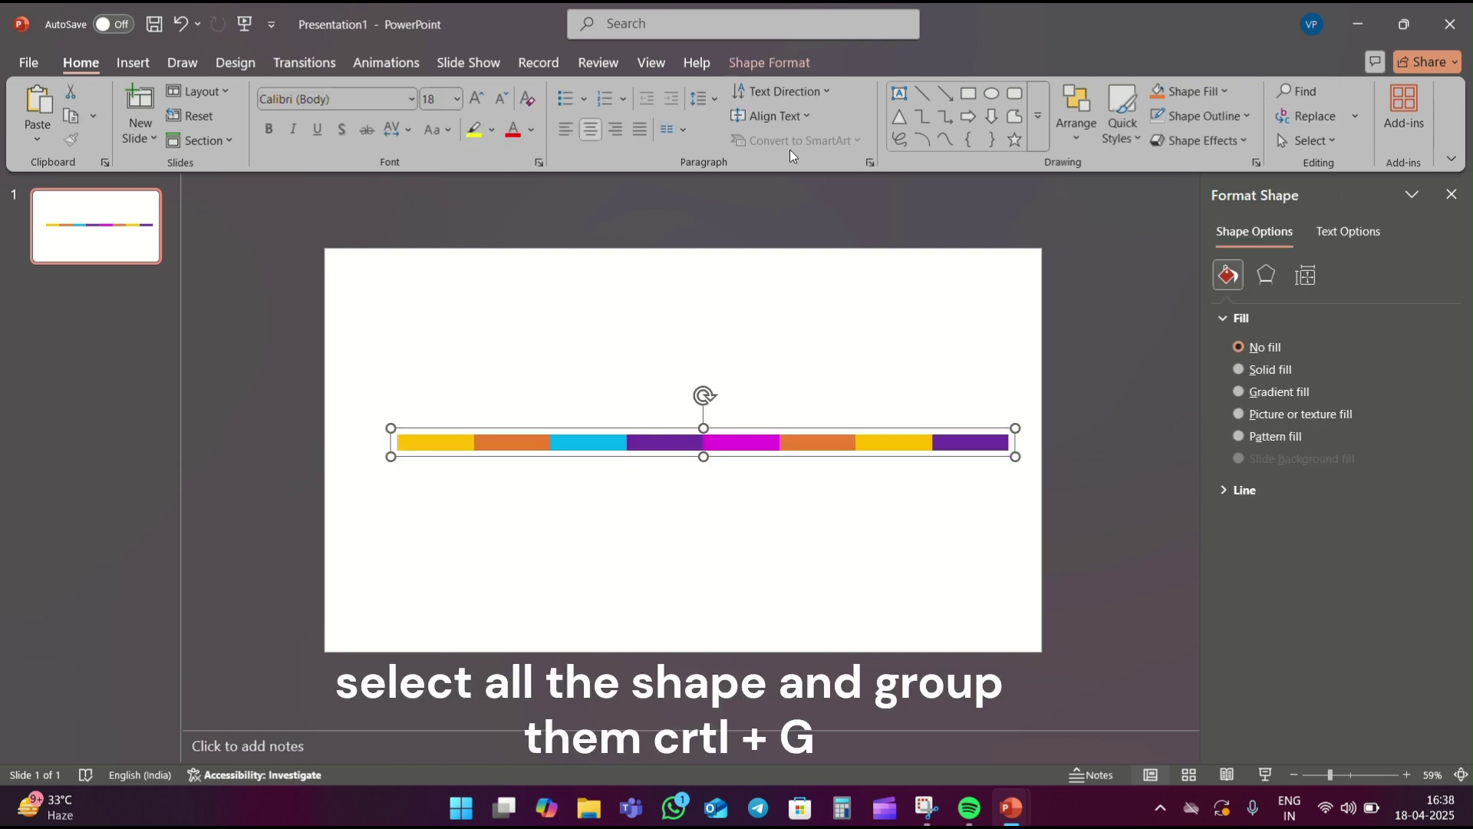
Step: Align the grouped bar to the middle and centre of the slide
click(798, 69)
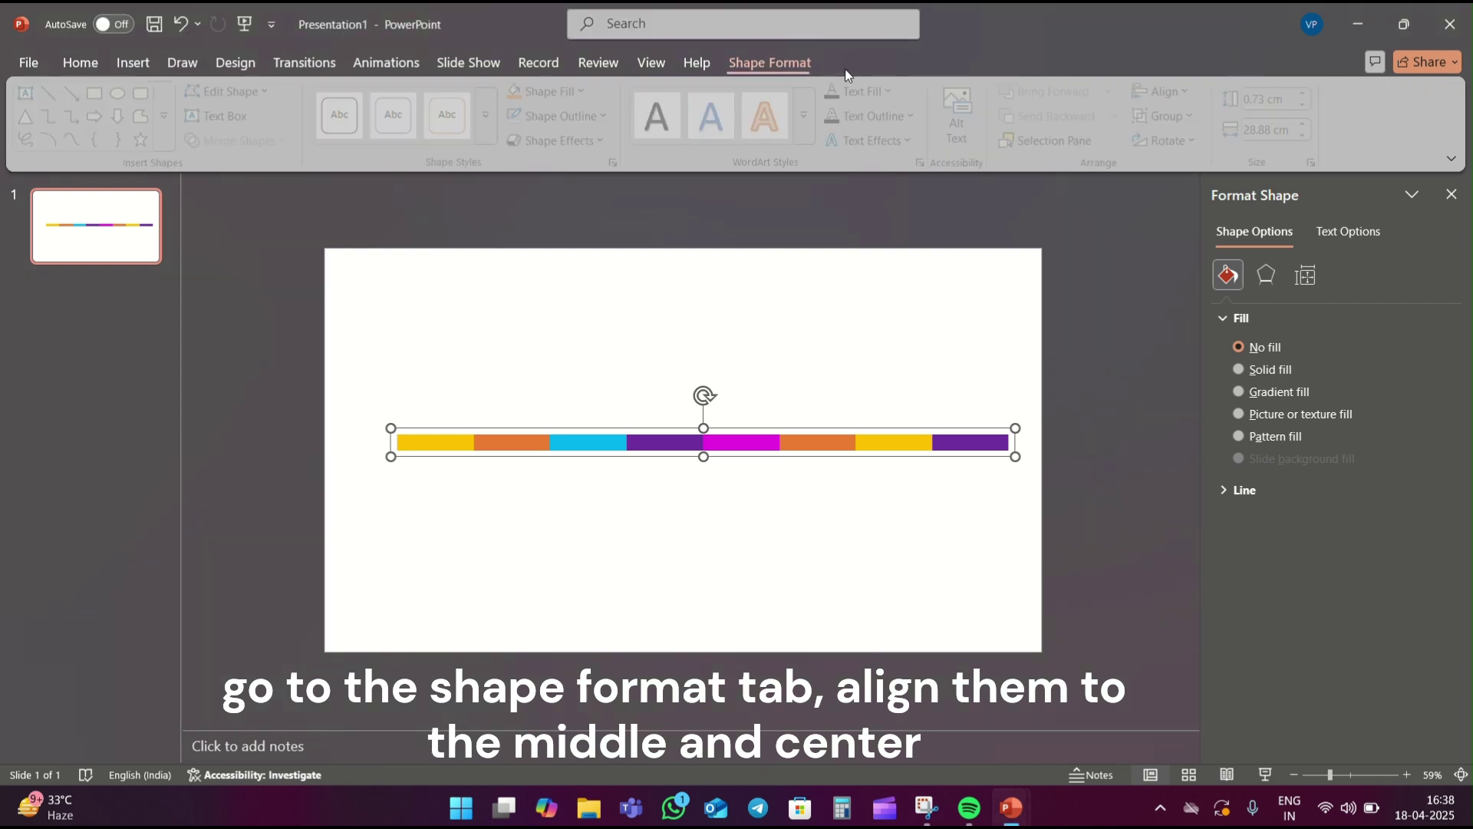
click(1167, 91)
click(1162, 232)
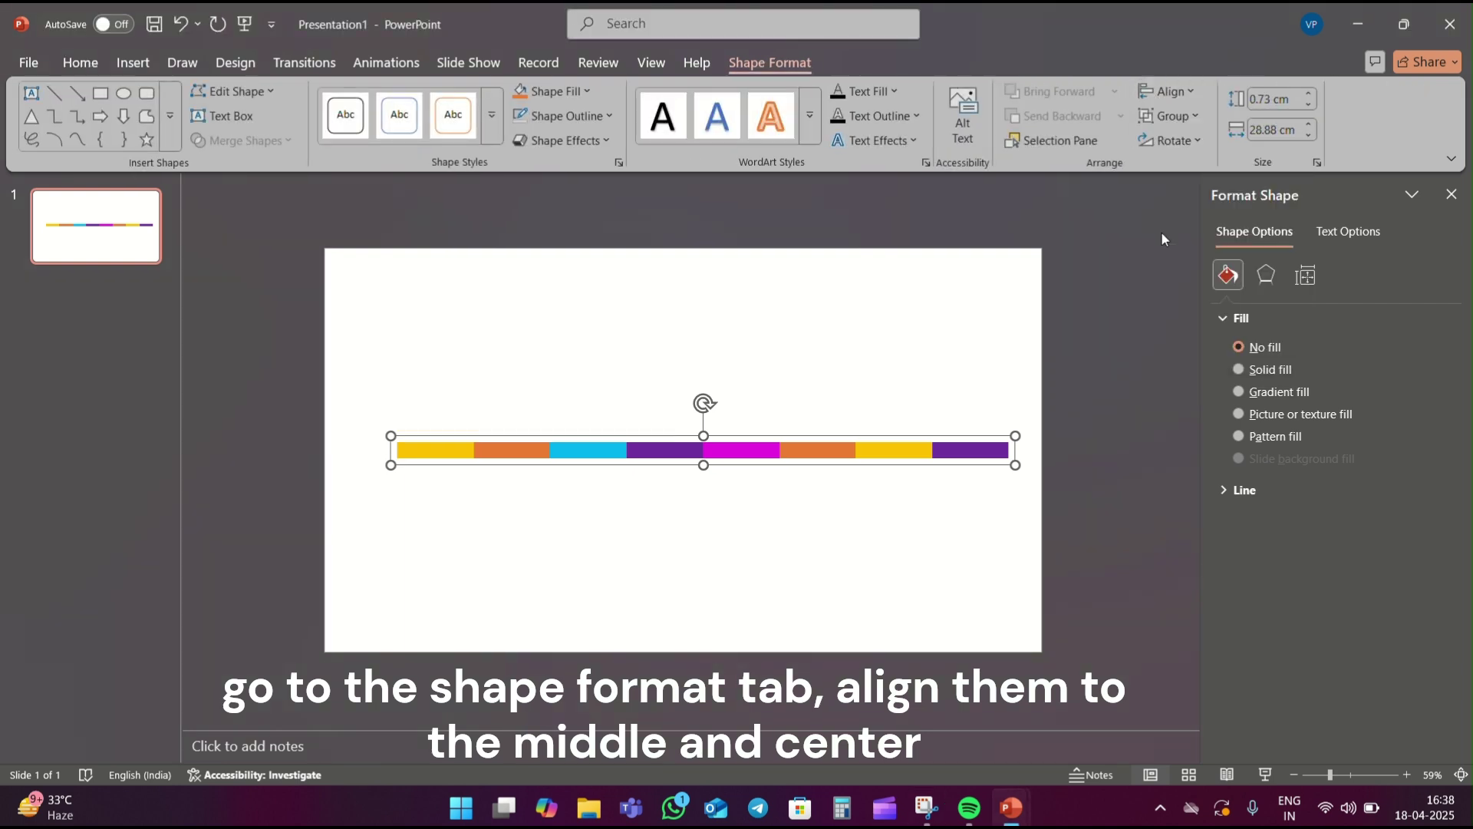
click(1166, 91)
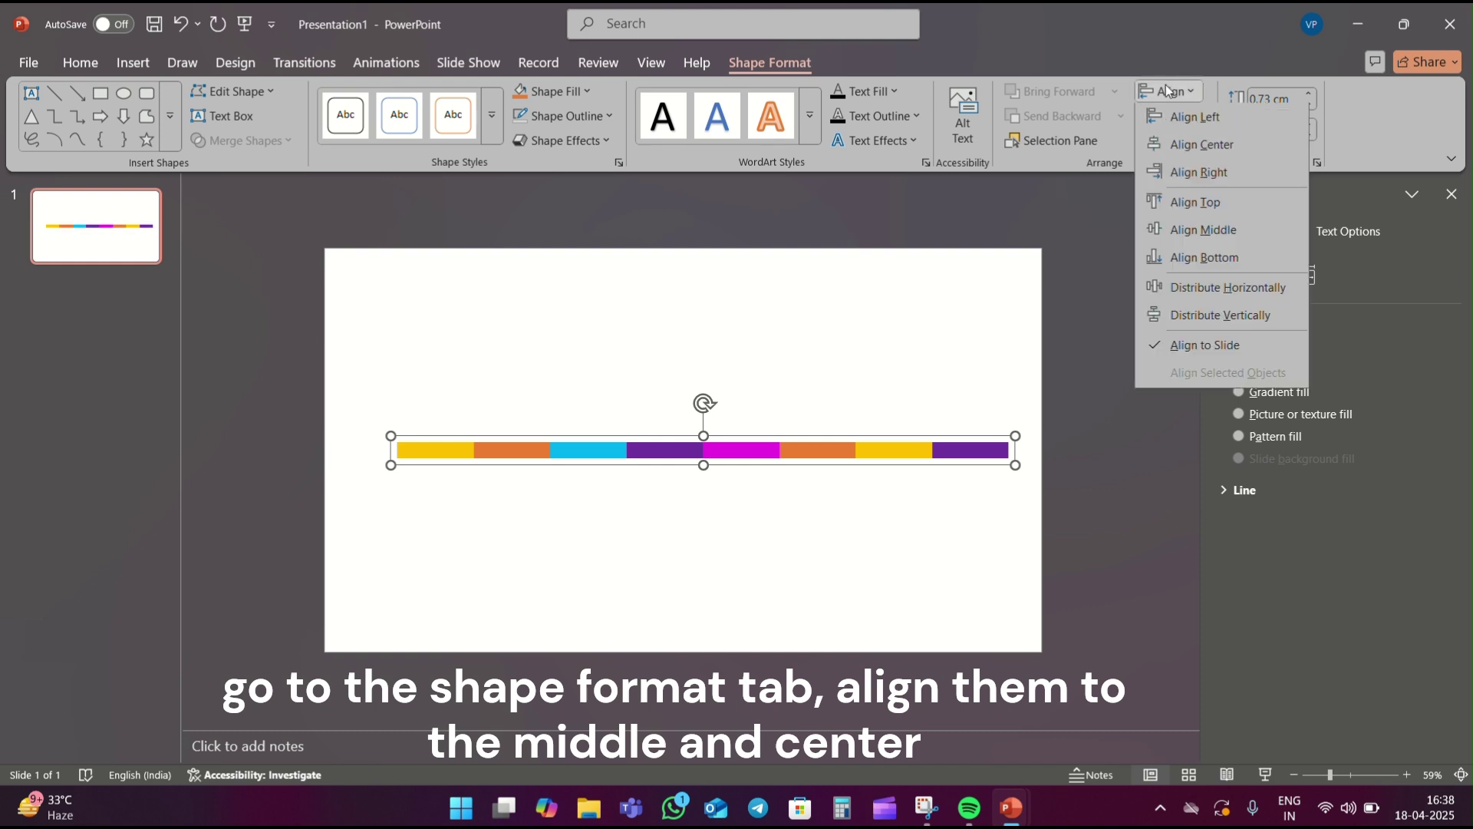
click(1199, 149)
Step: Set the slide background fill to dark grey
click(924, 537)
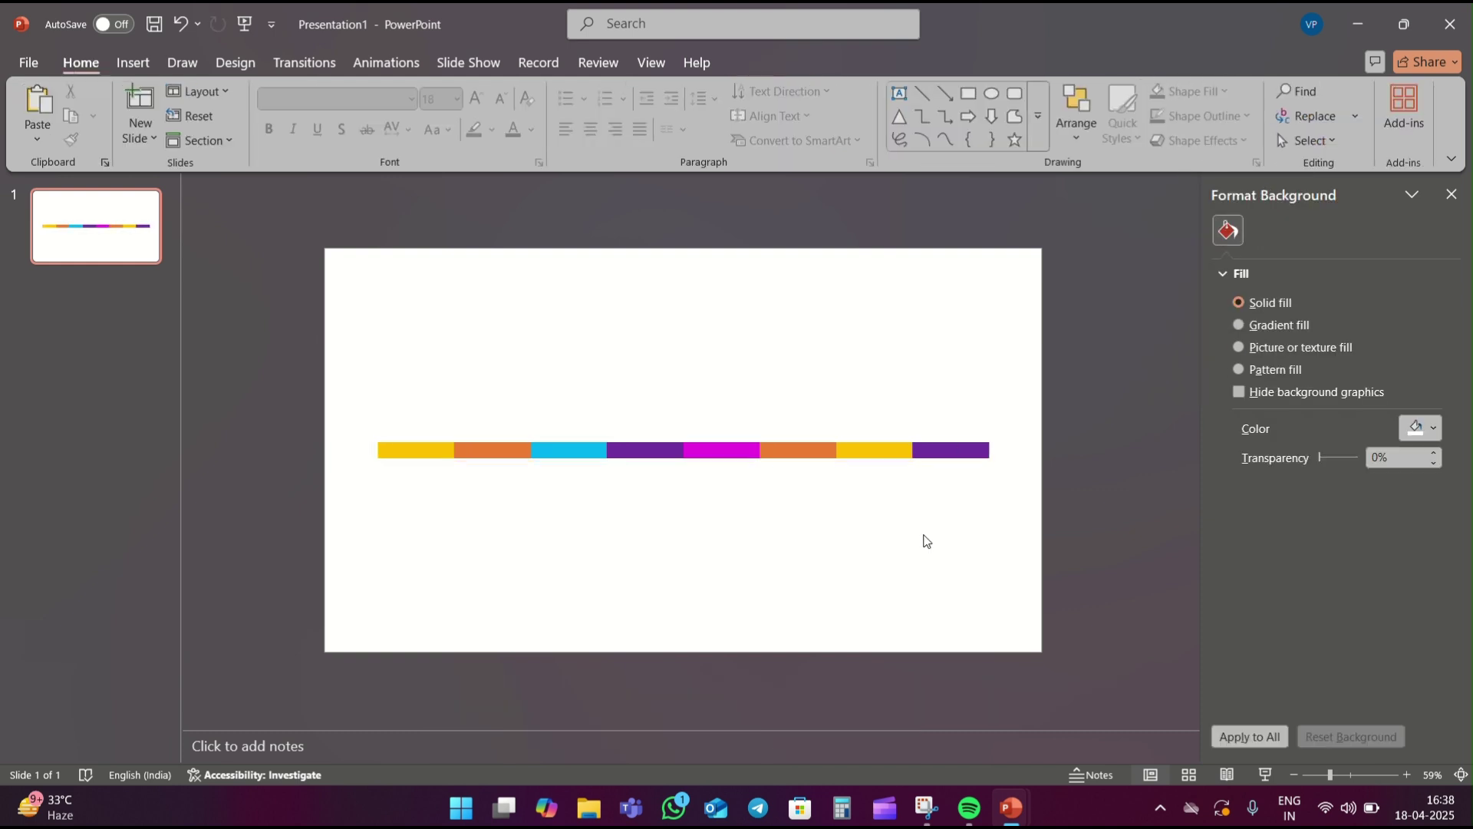
click(1423, 427)
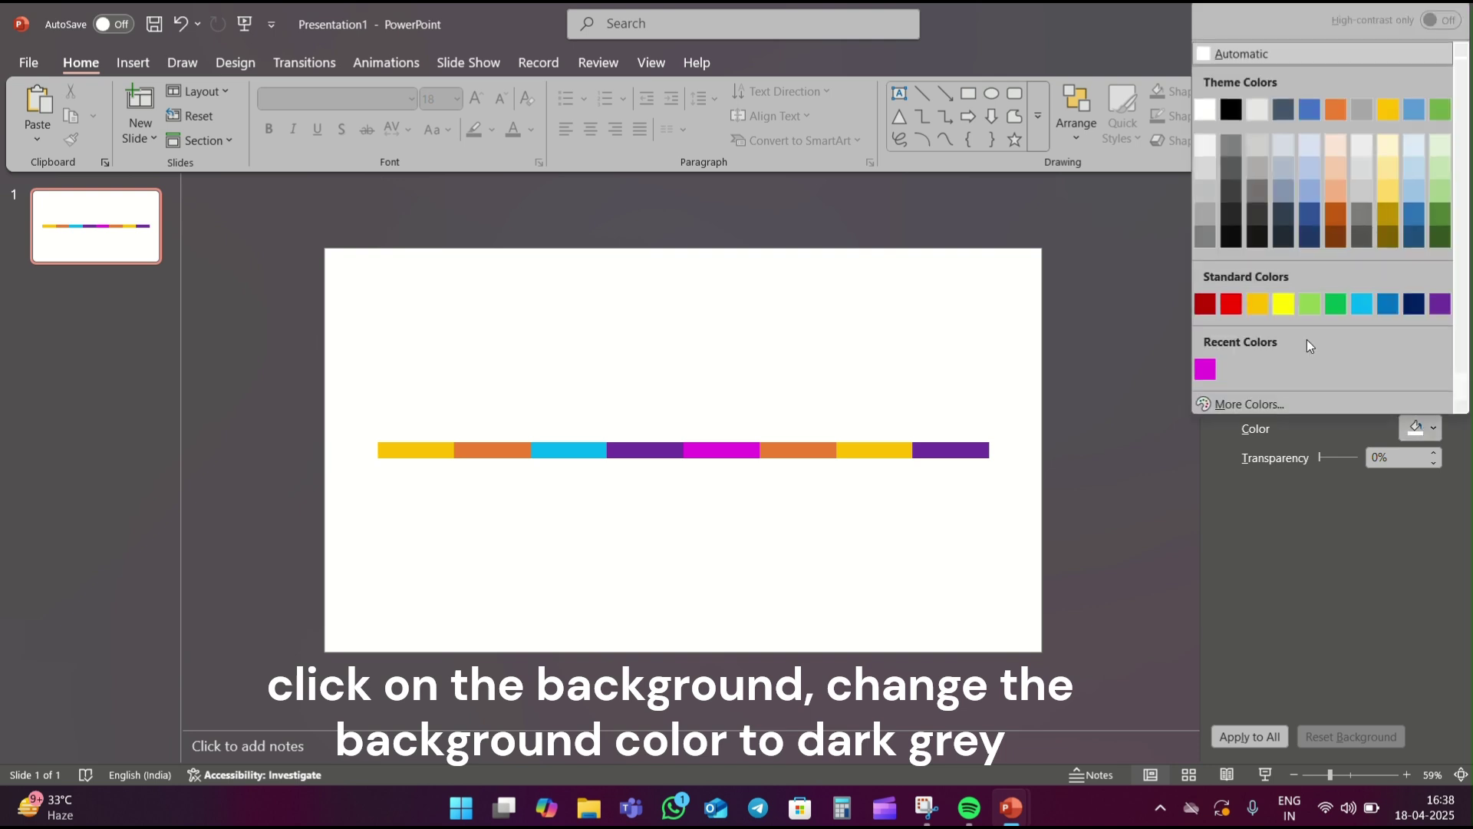
click(1231, 215)
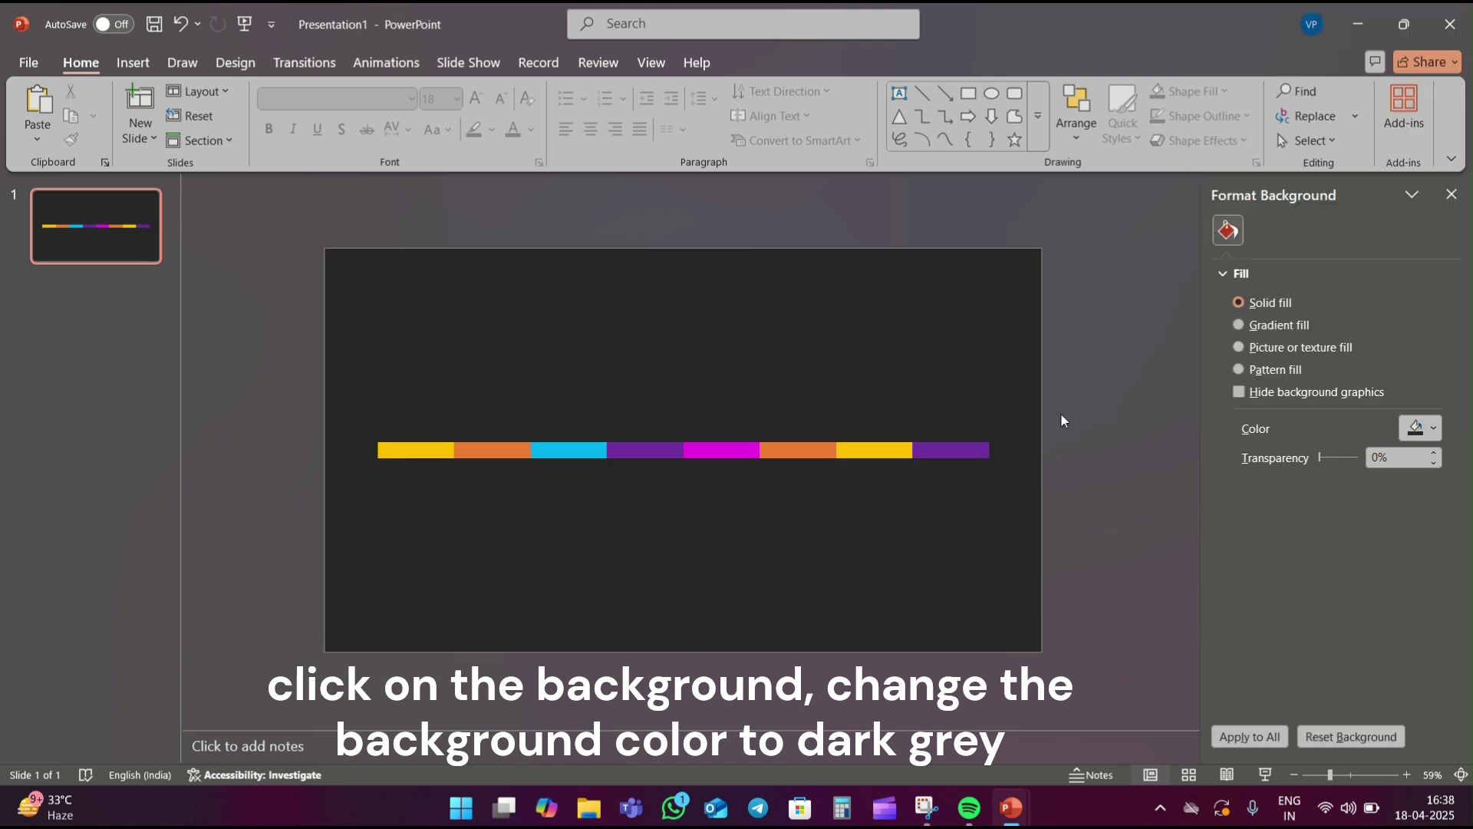
Step: Draw a vertical line and set its height to 2 cm
click(924, 99)
mouse_move(719, 310)
mouse_down()
mouse_move(775, 365)
mouse_move(721, 367)
mouse_up()
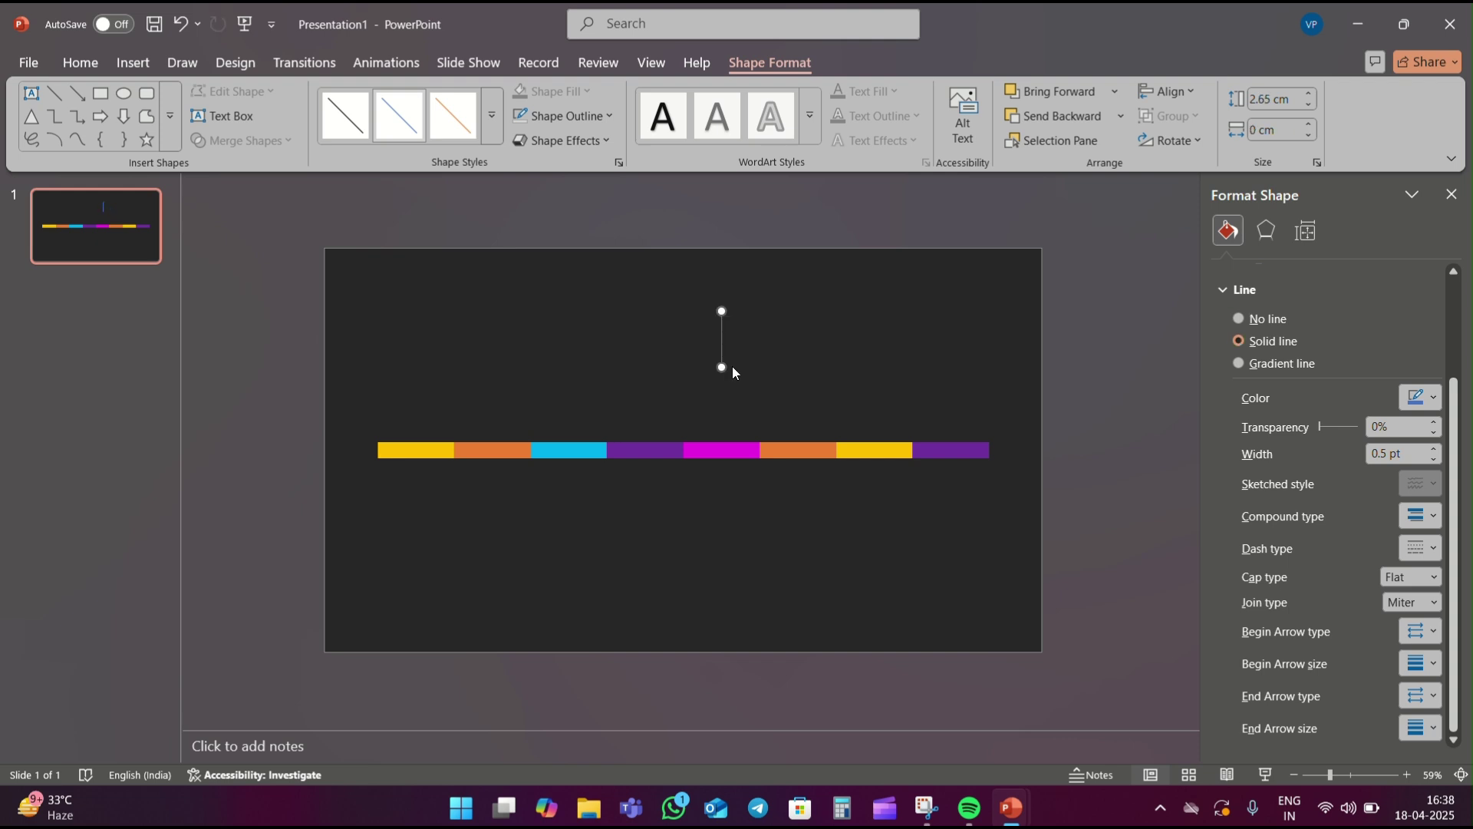
click(1294, 99)
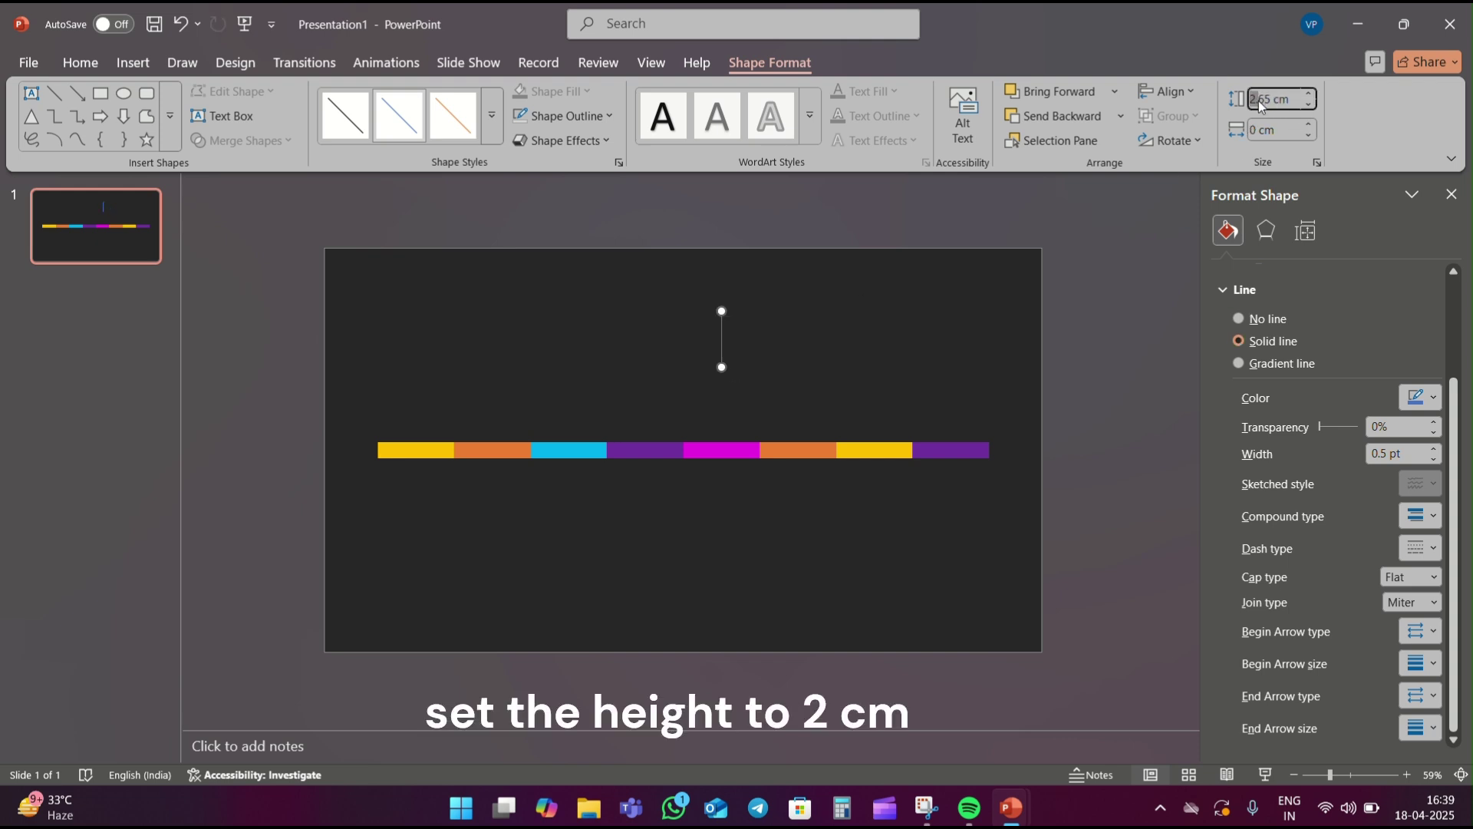
drag(1260, 105, 1306, 106)
text(2)
key(Return)
Step: Position the 2 cm vertical line on the left end of the colour bar
click(875, 377)
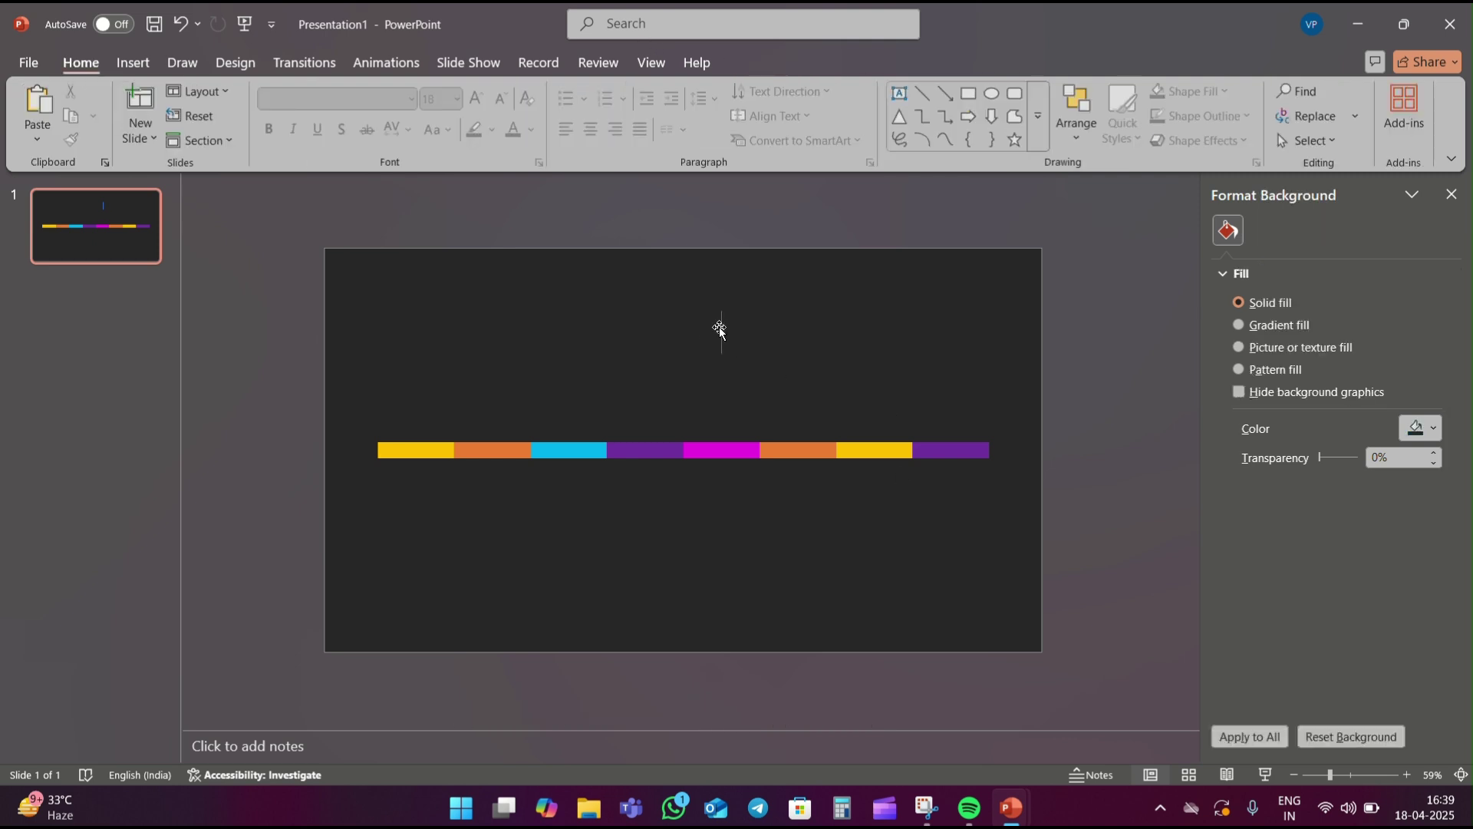
drag(720, 328, 374, 413)
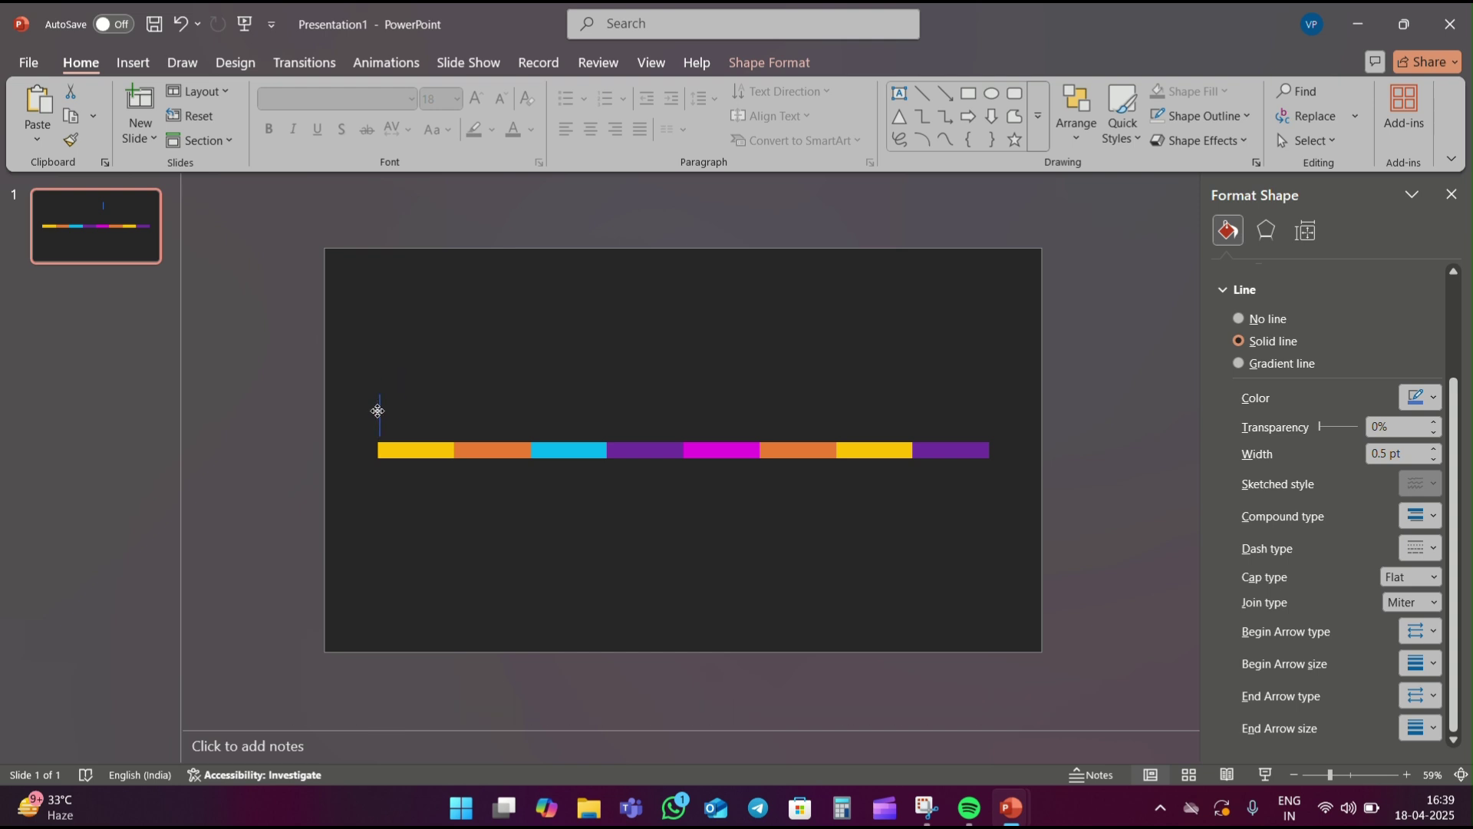
drag(377, 411, 377, 415)
key(ctrl+z)
click(402, 367)
click(380, 412)
click(416, 405)
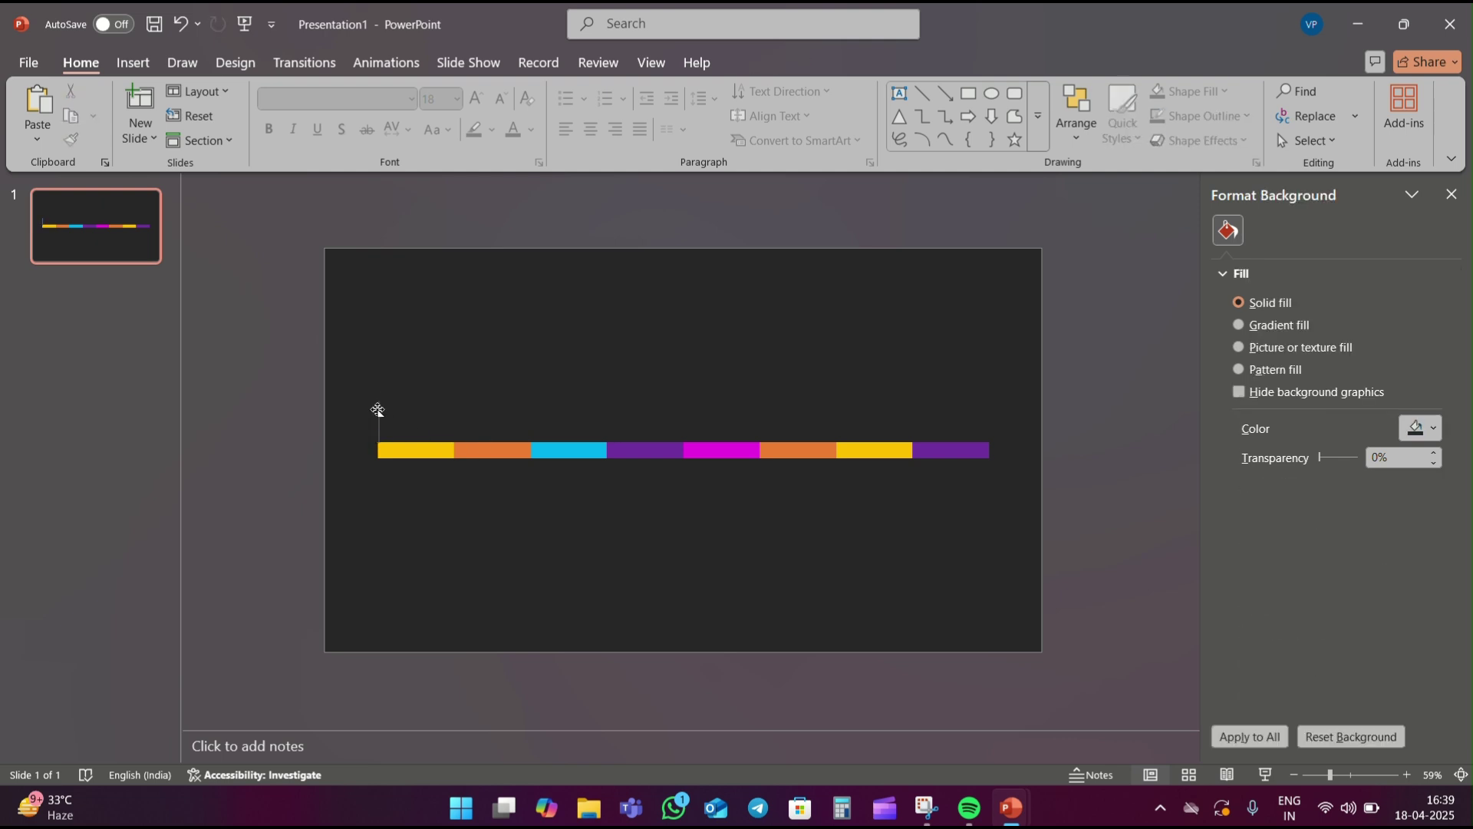
click(377, 409)
click(394, 406)
click(928, 92)
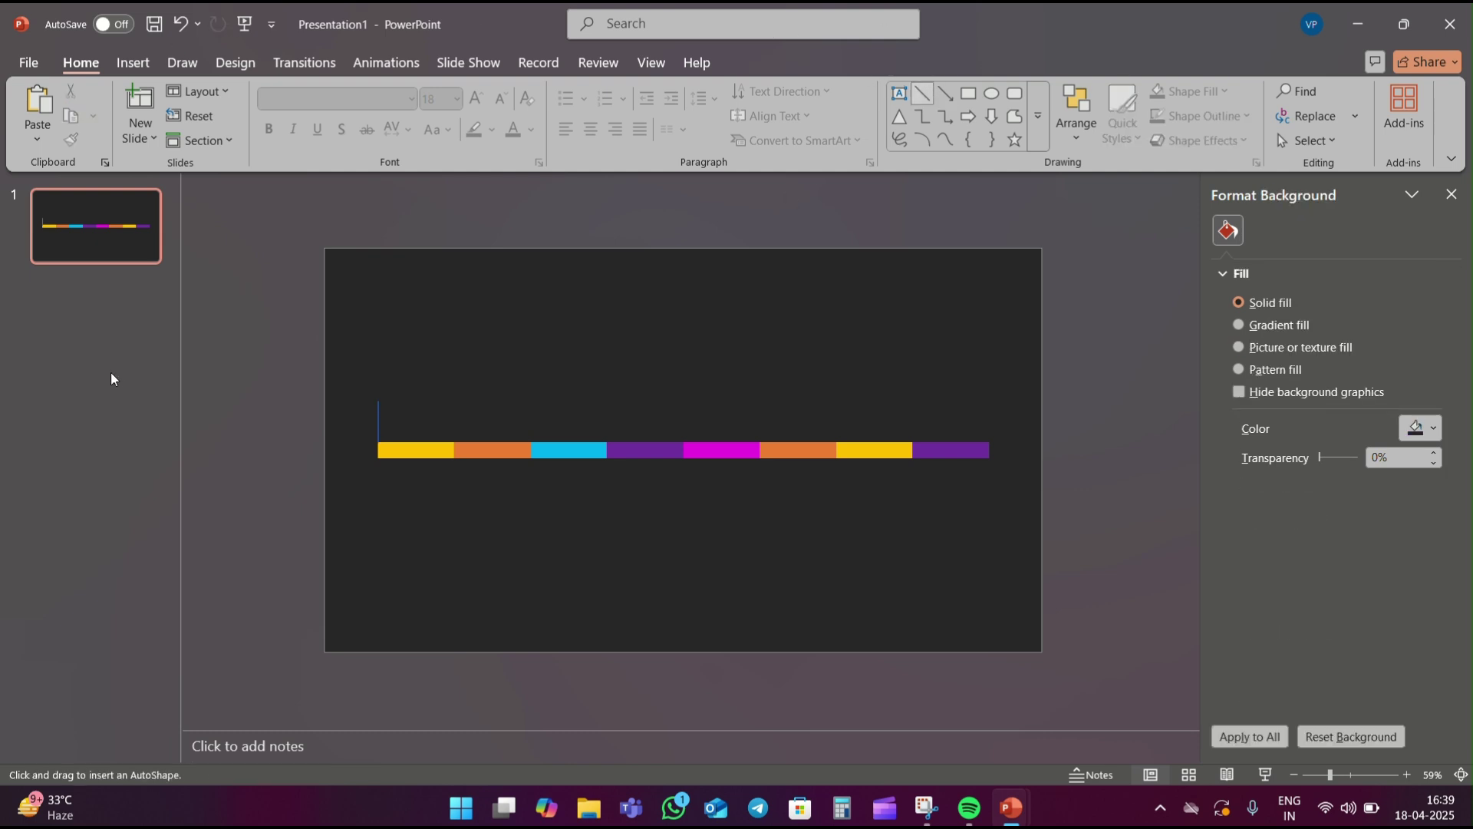
Step: Draw a horizontal line right from the vertical line's top and set its width to 3.58 cm
click(377, 400)
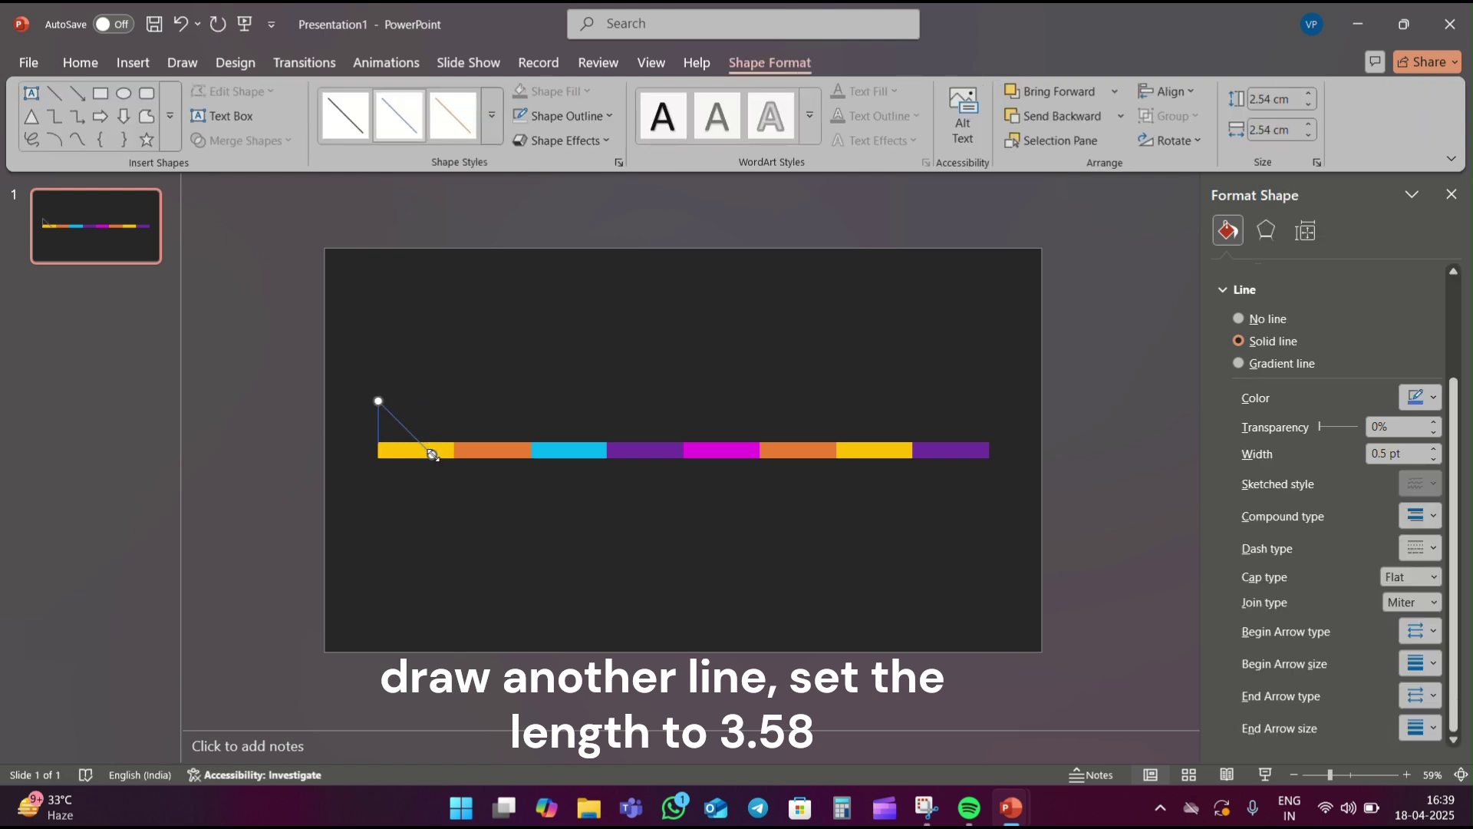
drag(428, 436, 445, 401)
drag(450, 401, 454, 401)
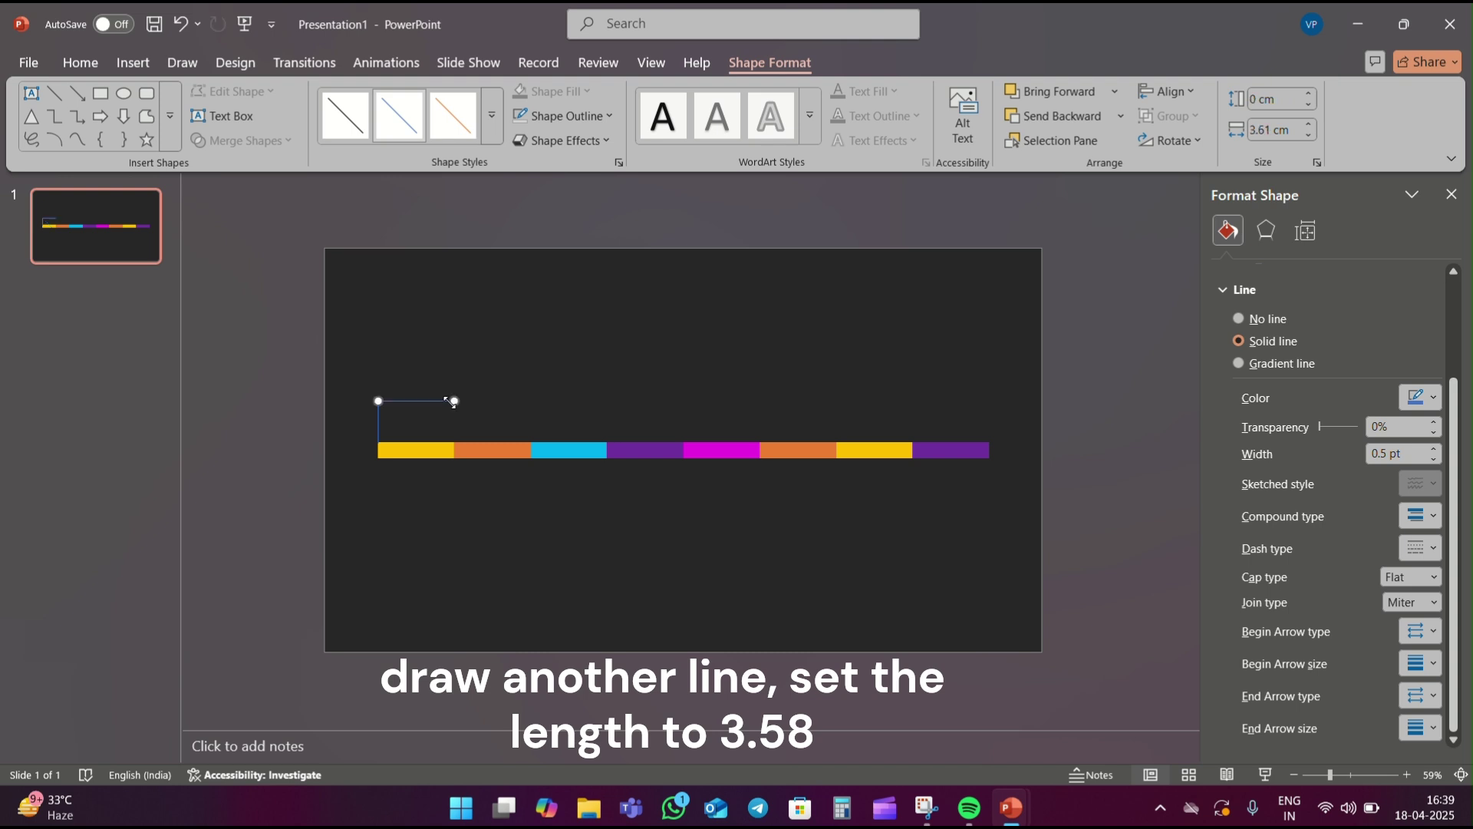
click(1296, 133)
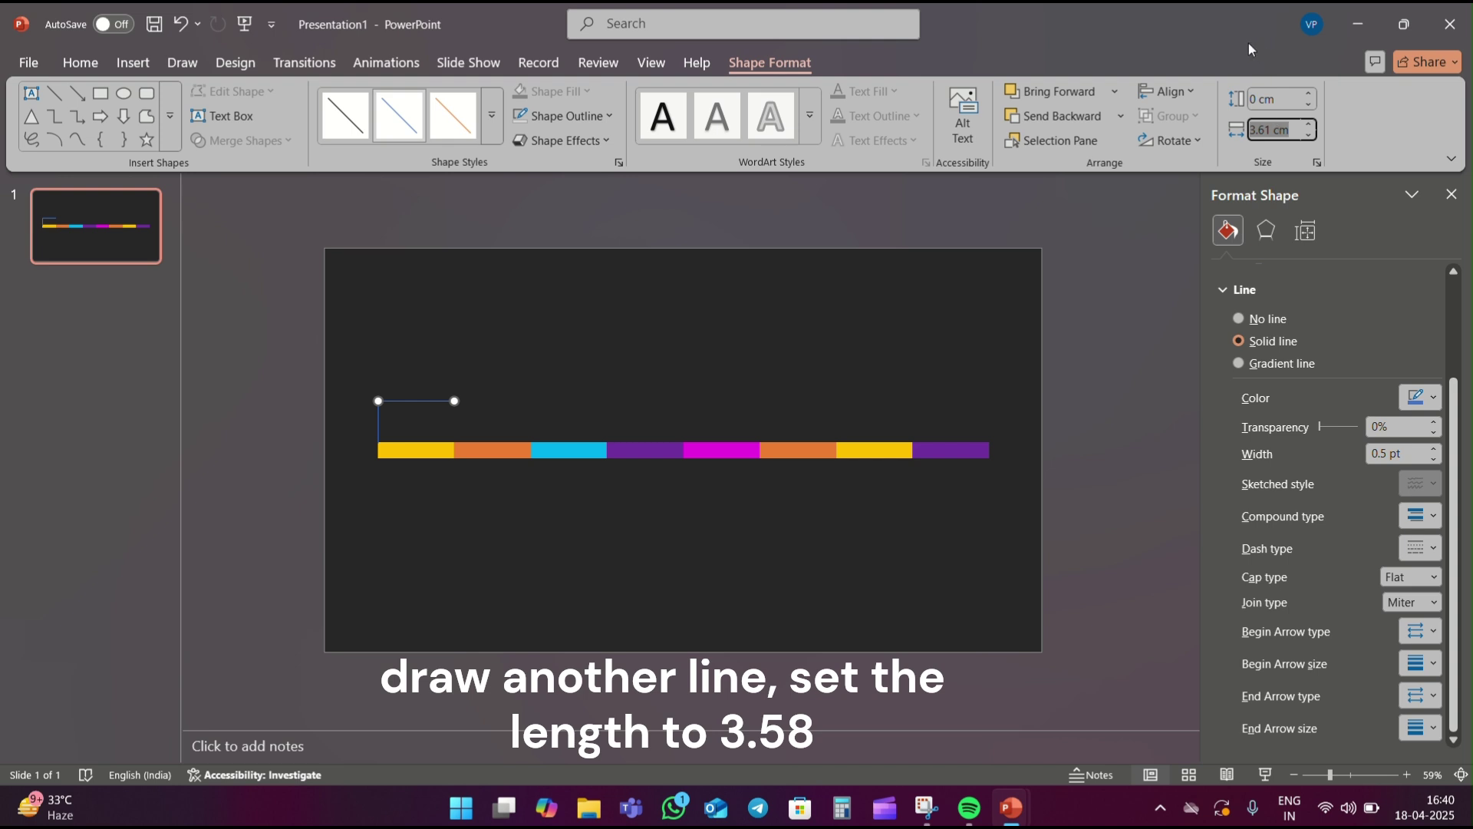
text(3.58)
Step: Duplicate the vertical line upward to extend the marker
click(578, 336)
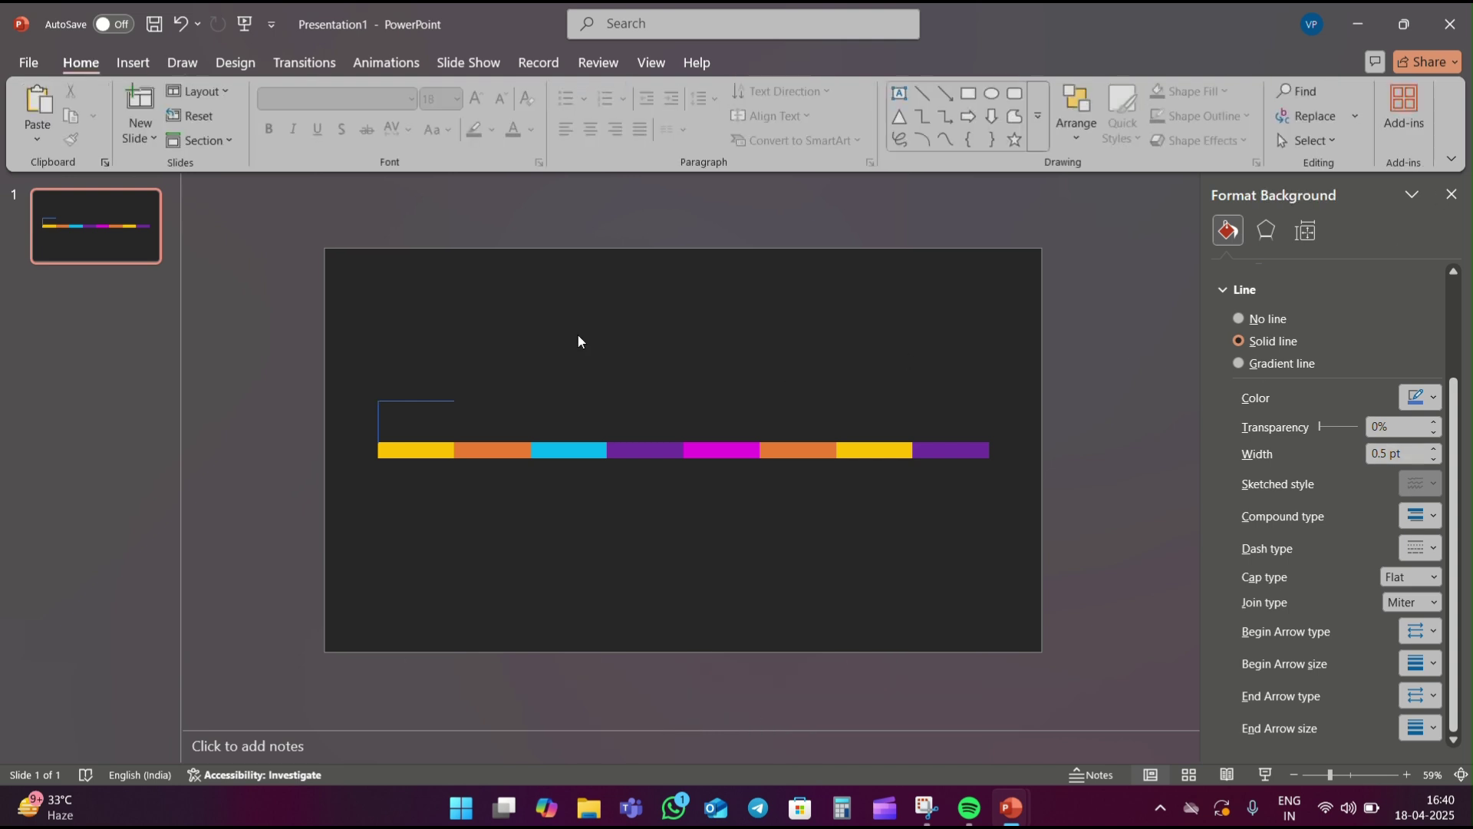
click(379, 415)
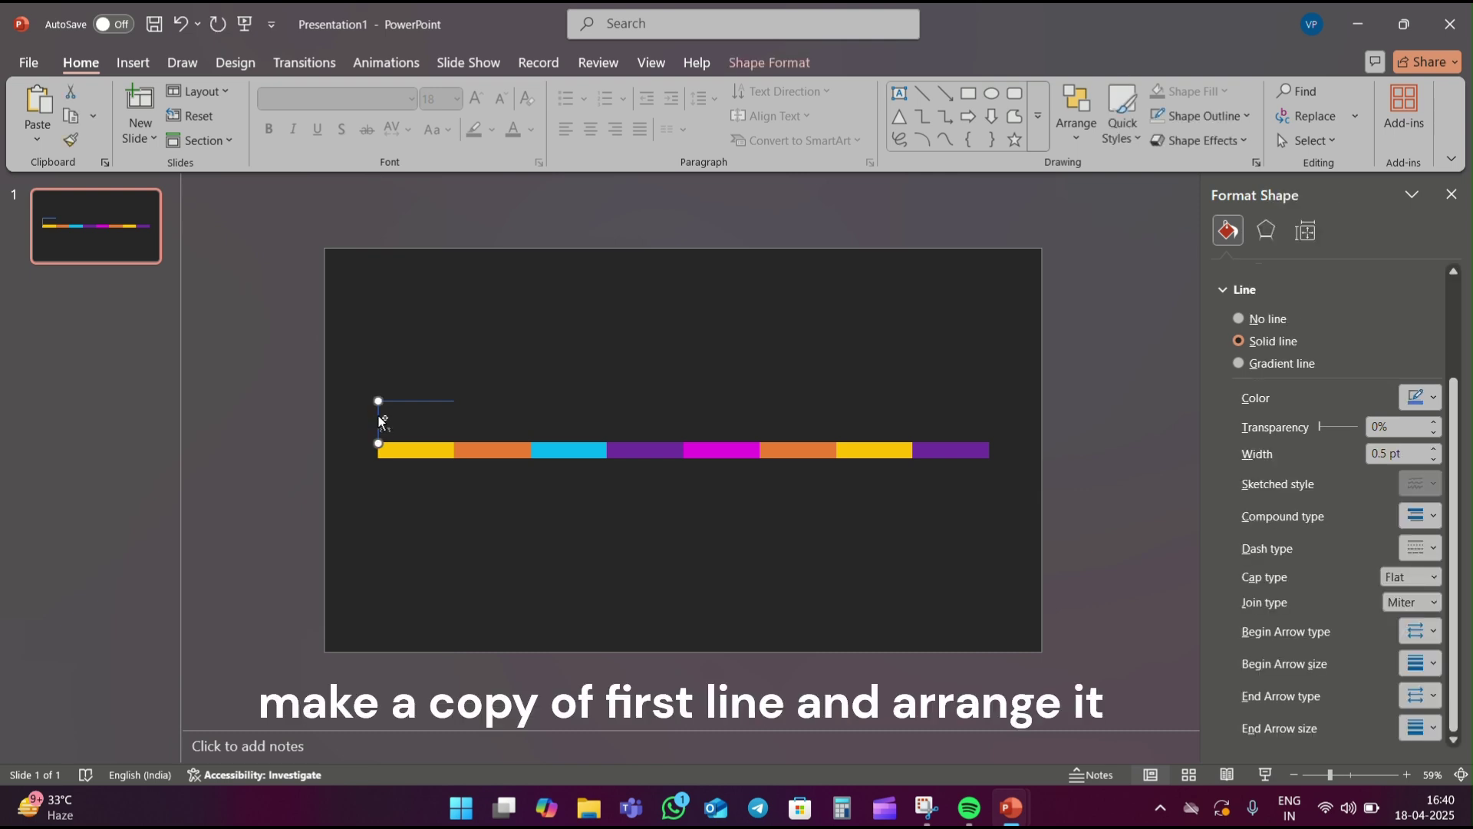
drag(388, 429, 382, 382)
click(420, 368)
click(380, 375)
click(418, 360)
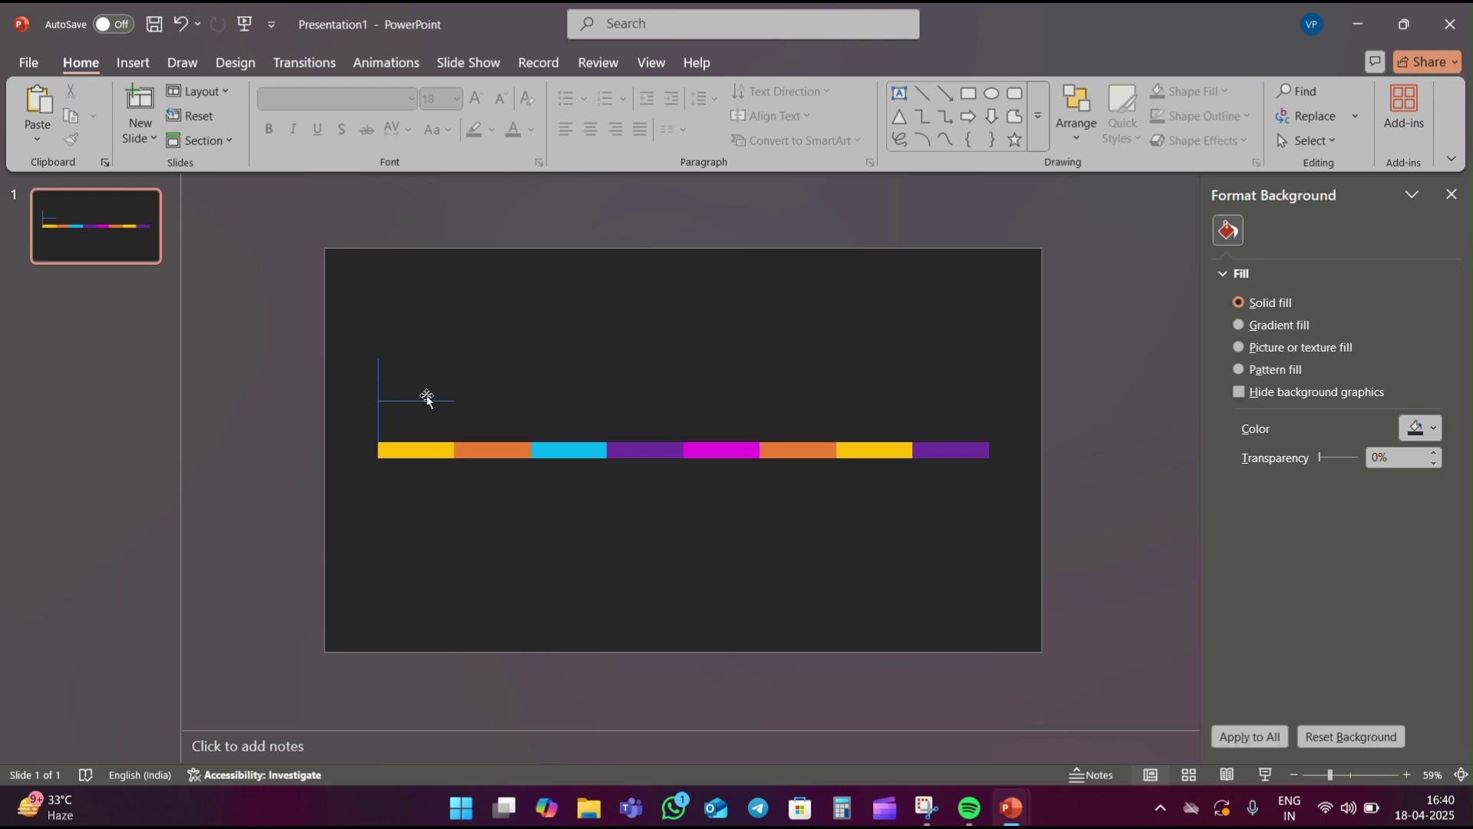
Step: Copy the horizontal line to the new top and shorten it to 1.30 cm
drag(428, 402, 421, 360)
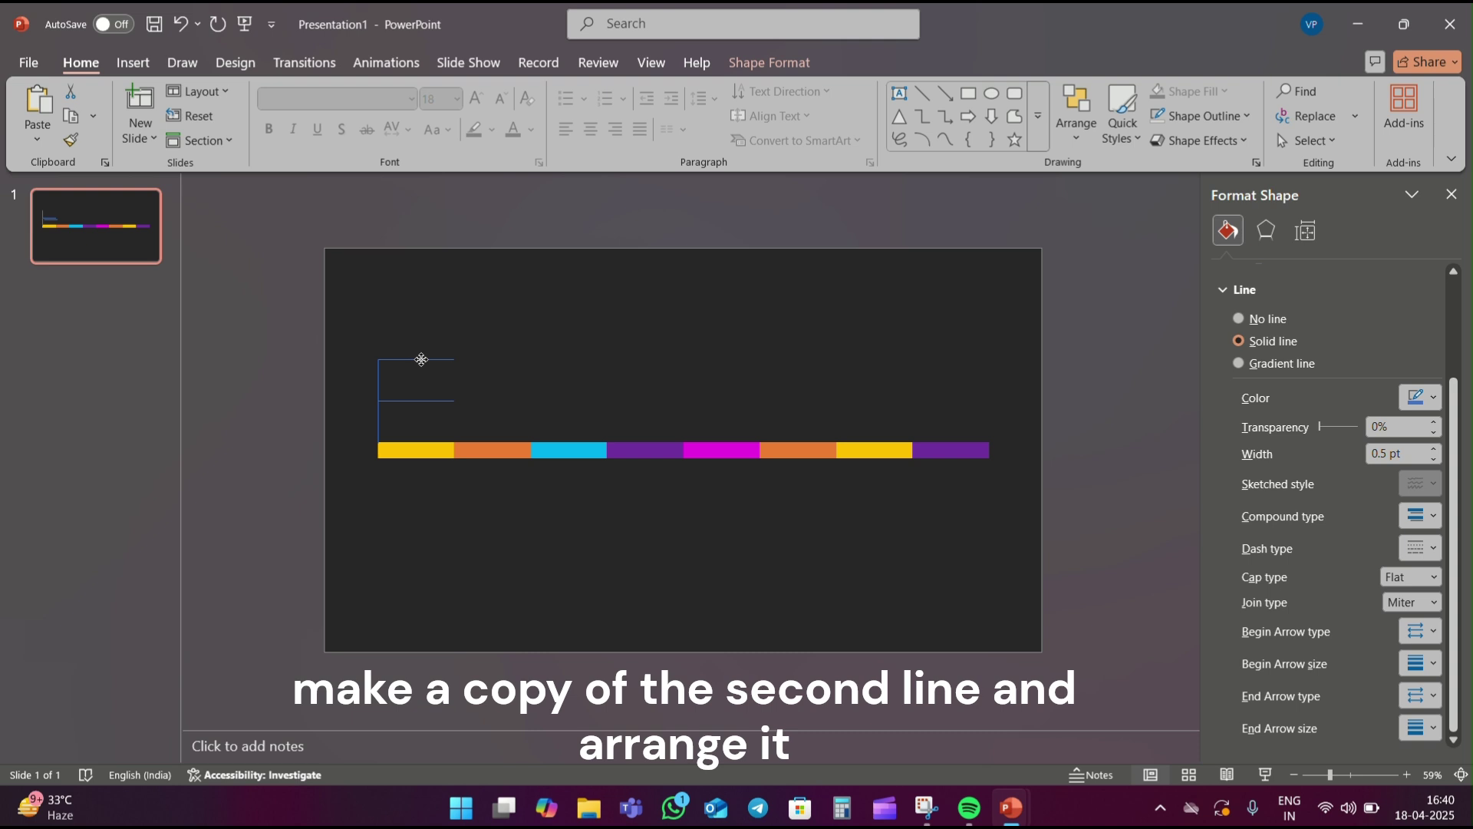
drag(421, 360, 422, 359)
click(766, 69)
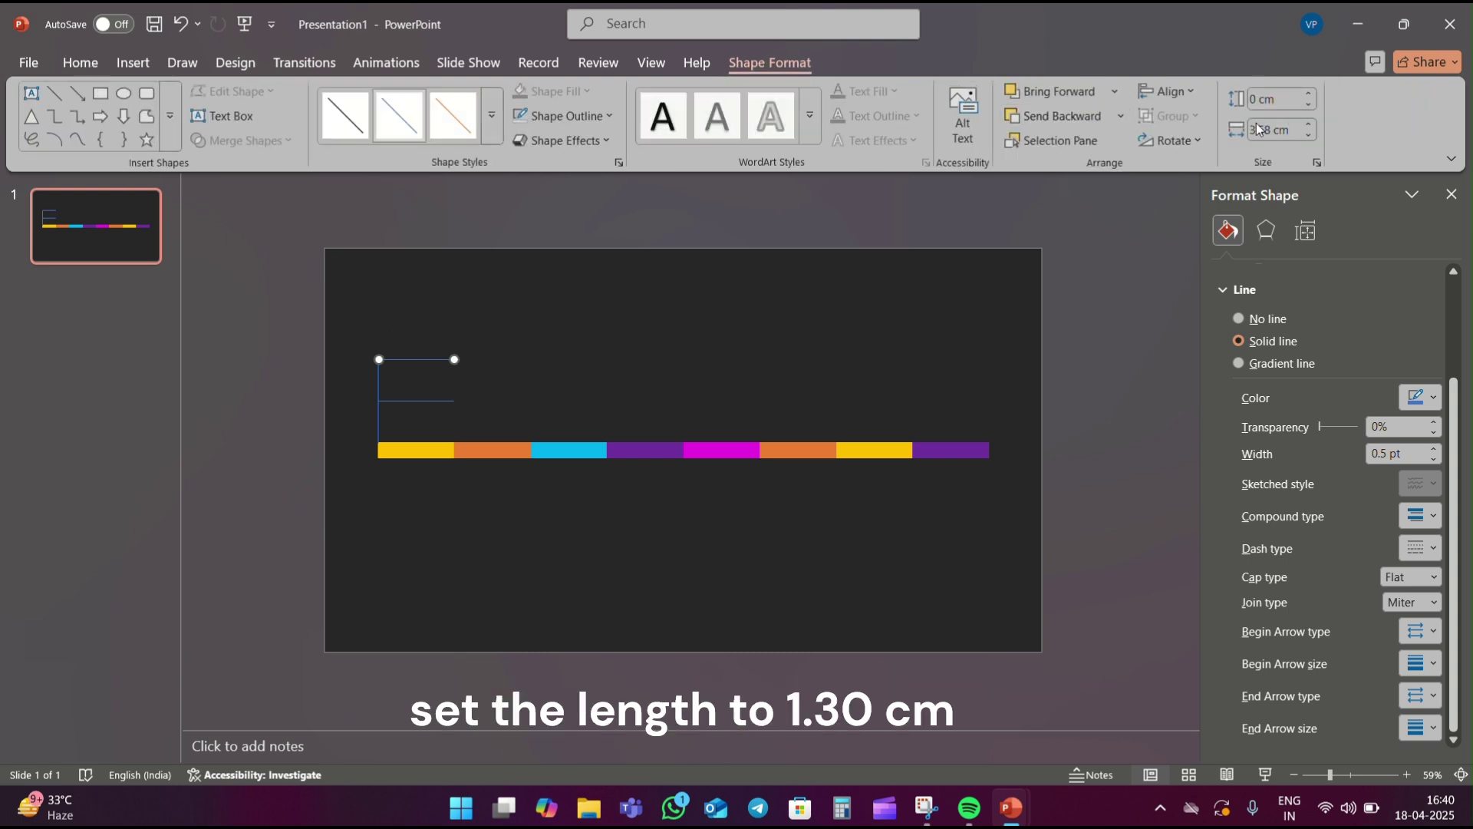
click(1298, 135)
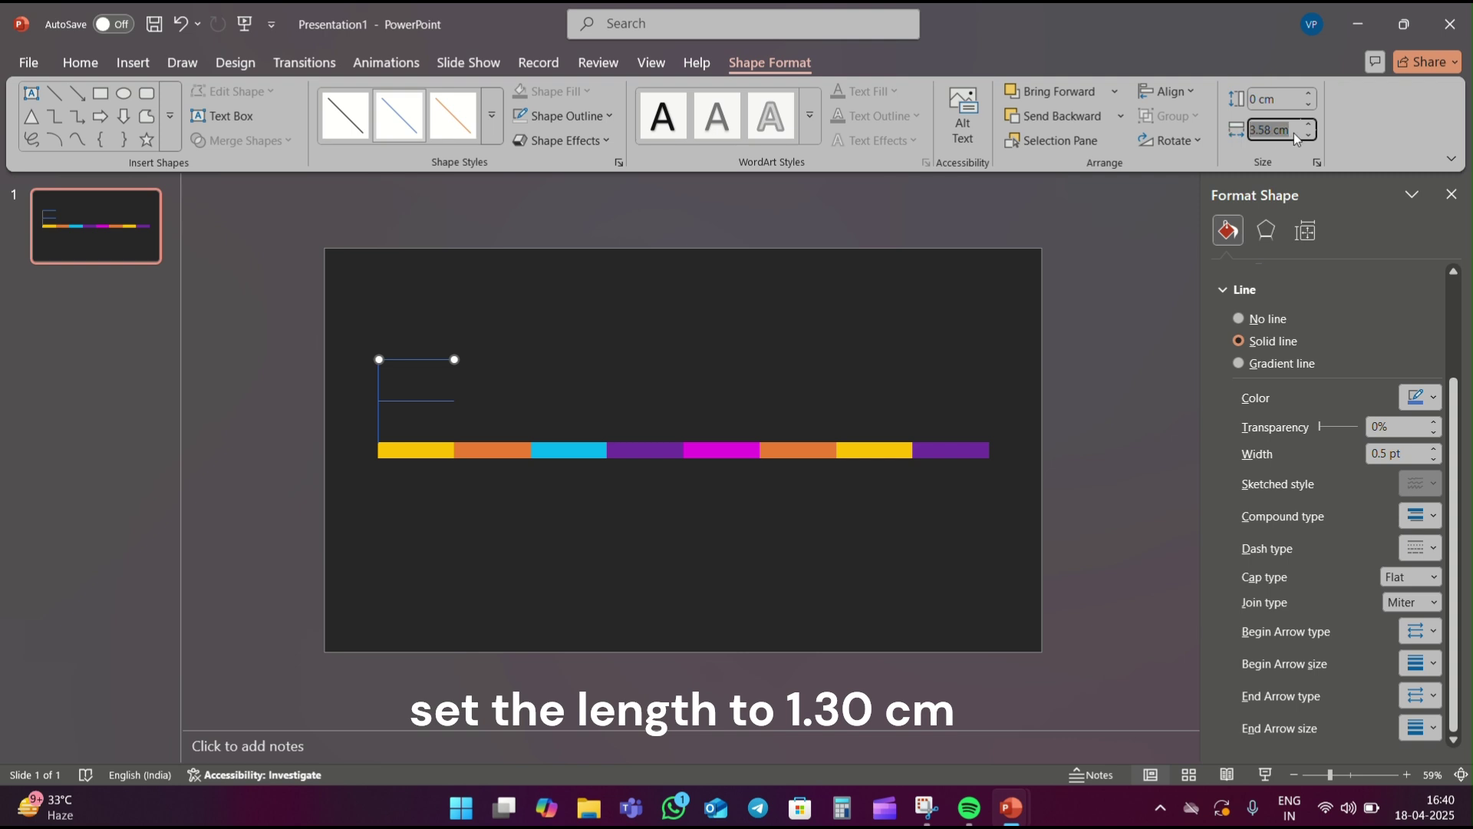
text(1.30)
click(773, 333)
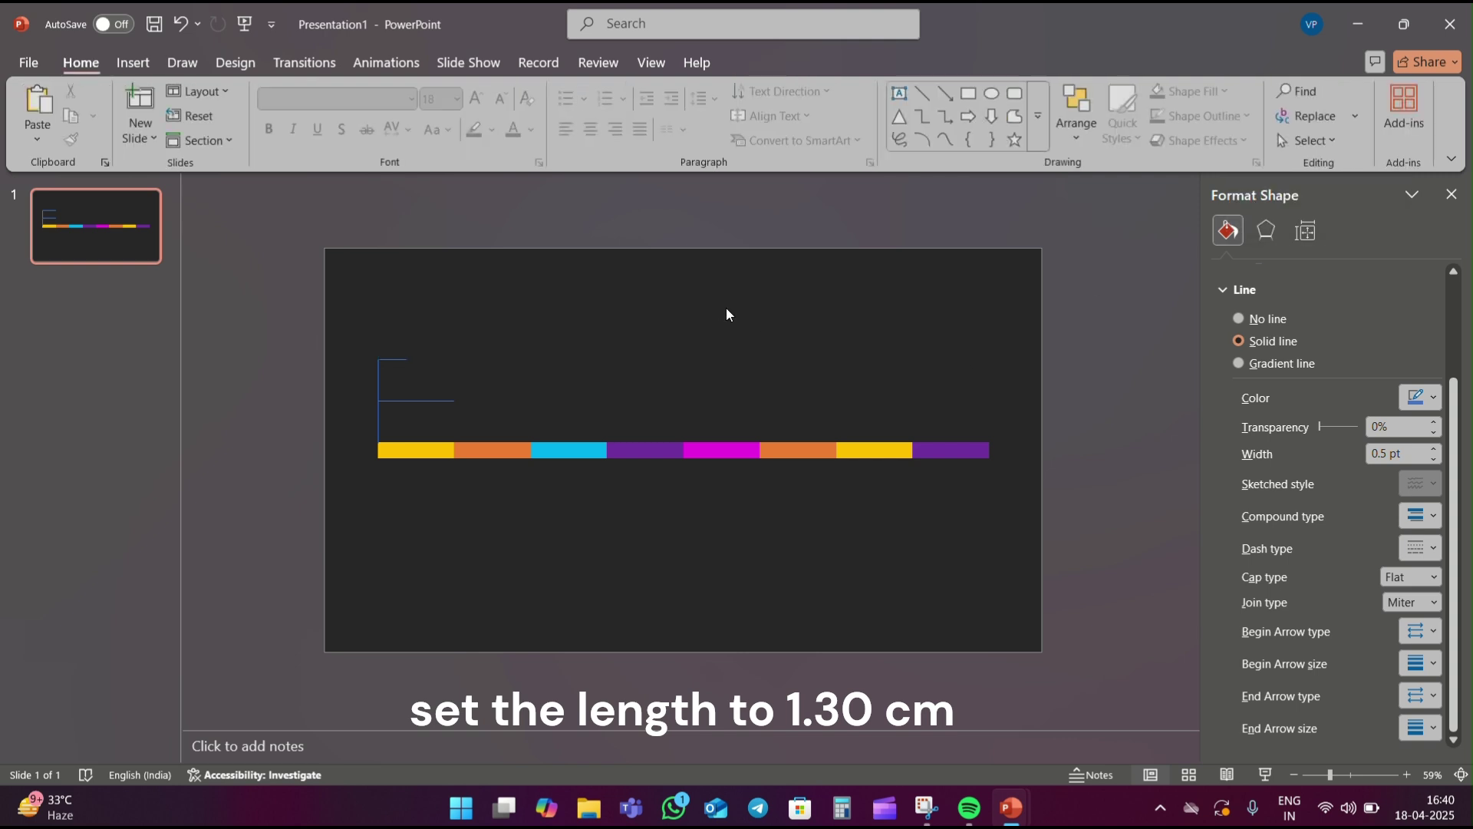
Step: Group the two horizontal lines and the vertical line, and colour them light grey
click(404, 362)
shift+click(388, 398)
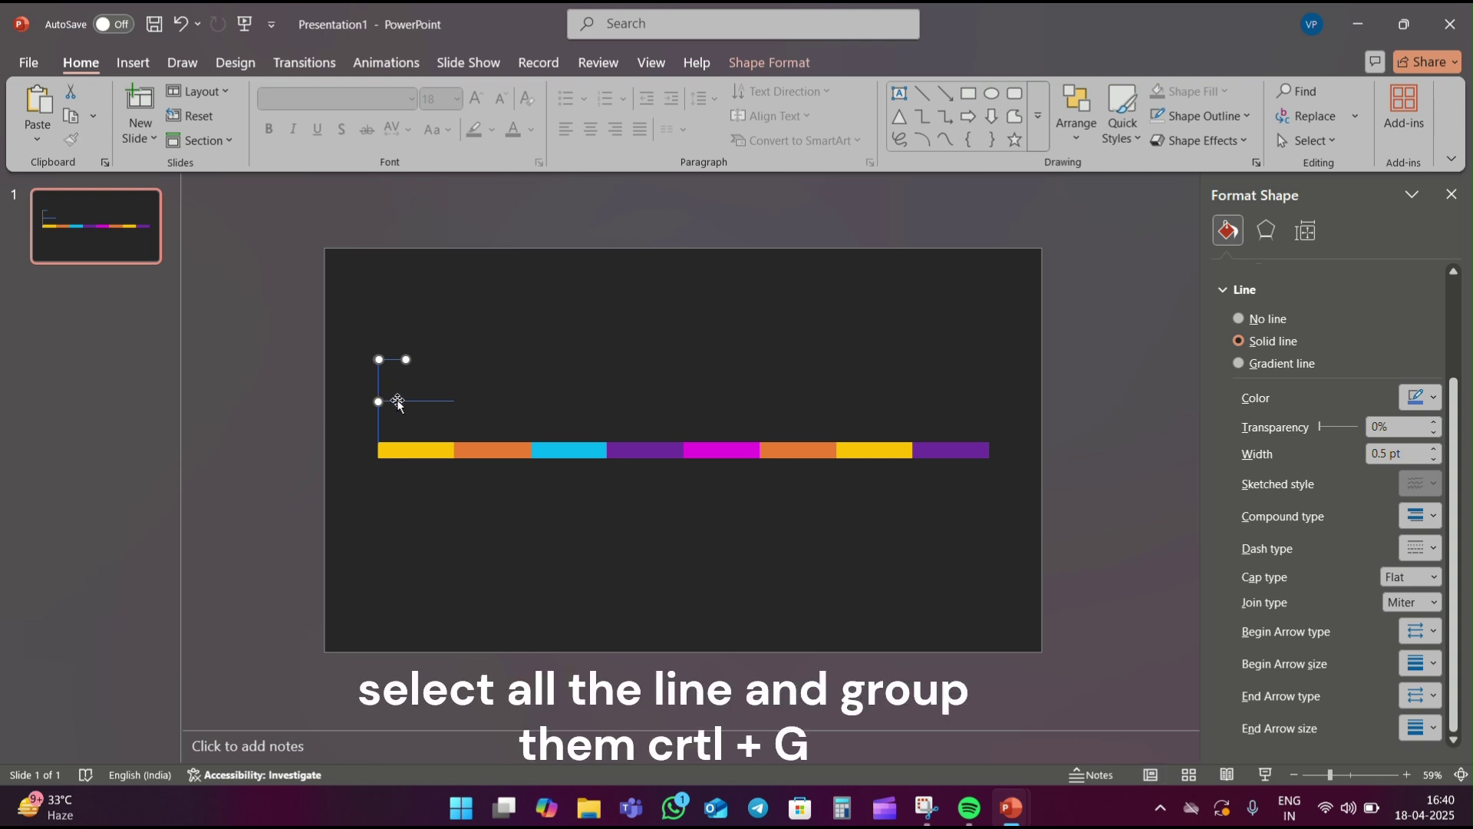
shift+click(378, 427)
key(ctrl+g)
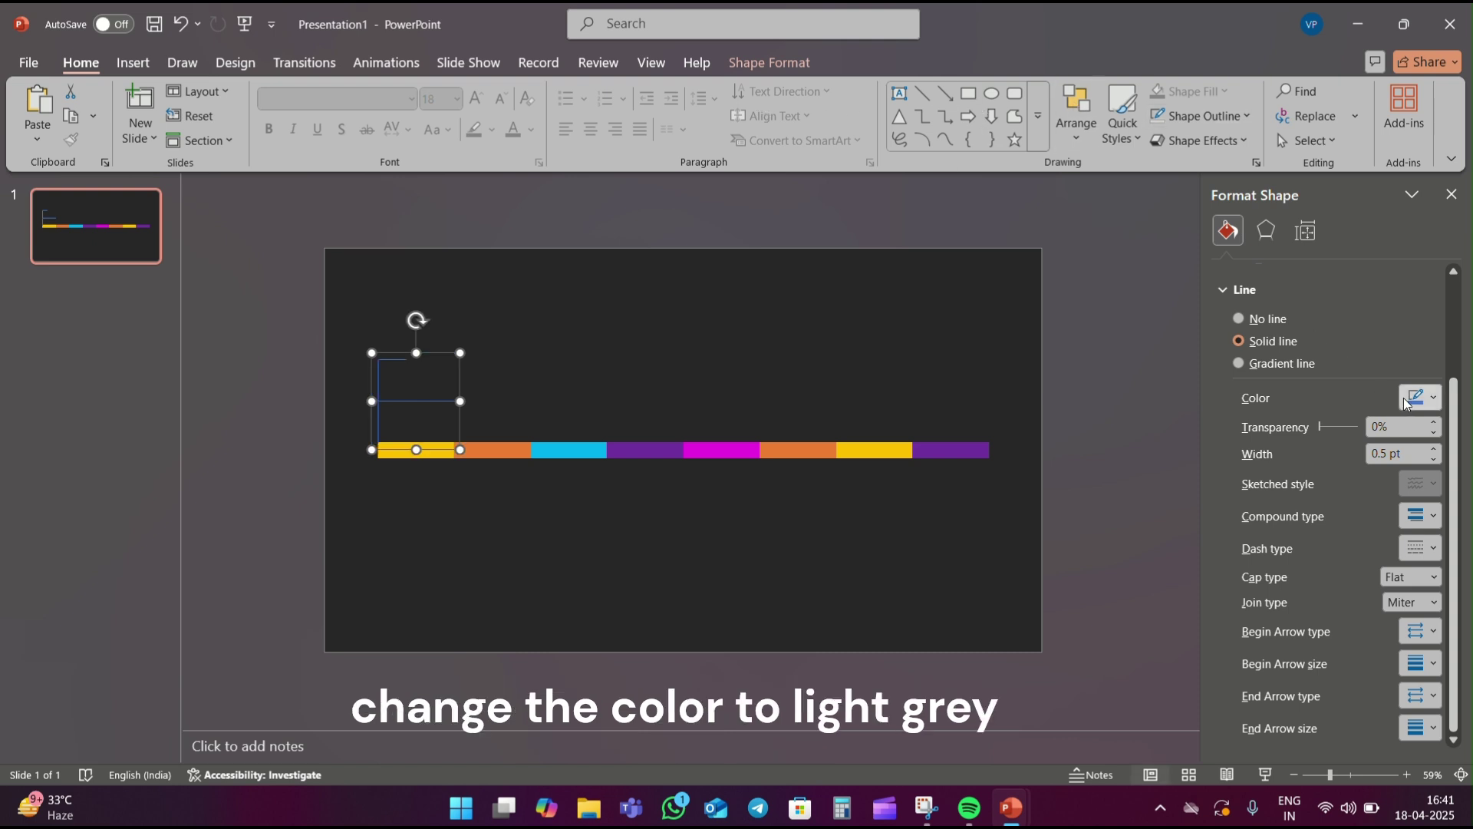
click(1405, 394)
click(1267, 98)
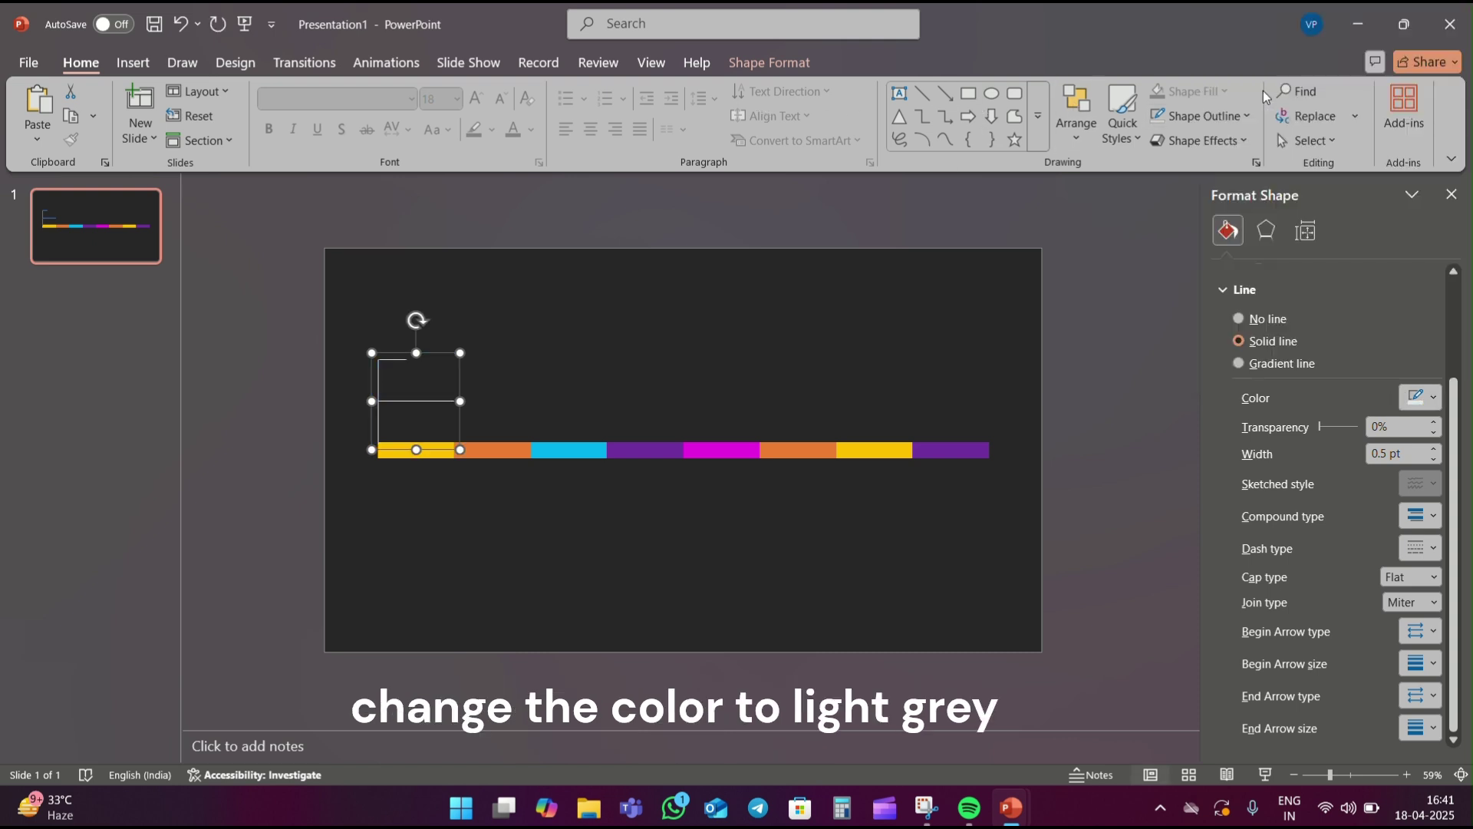
click(506, 380)
click(991, 93)
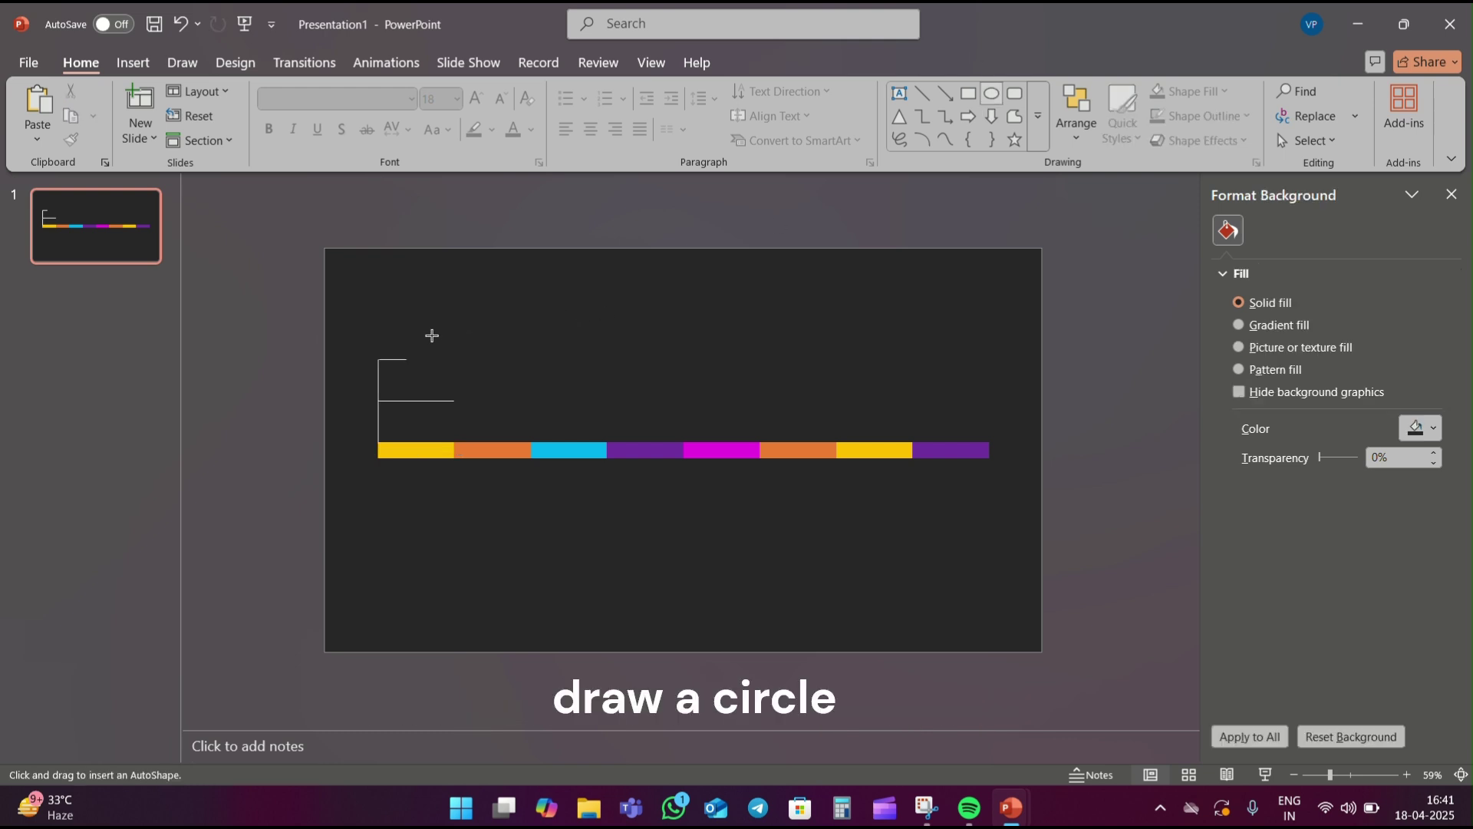
Step: Draw a circle at the top connector's end with no outline and white fill
mouse_move(531, 295)
mouse_down()
mouse_move(579, 343)
mouse_move(437, 358)
mouse_up()
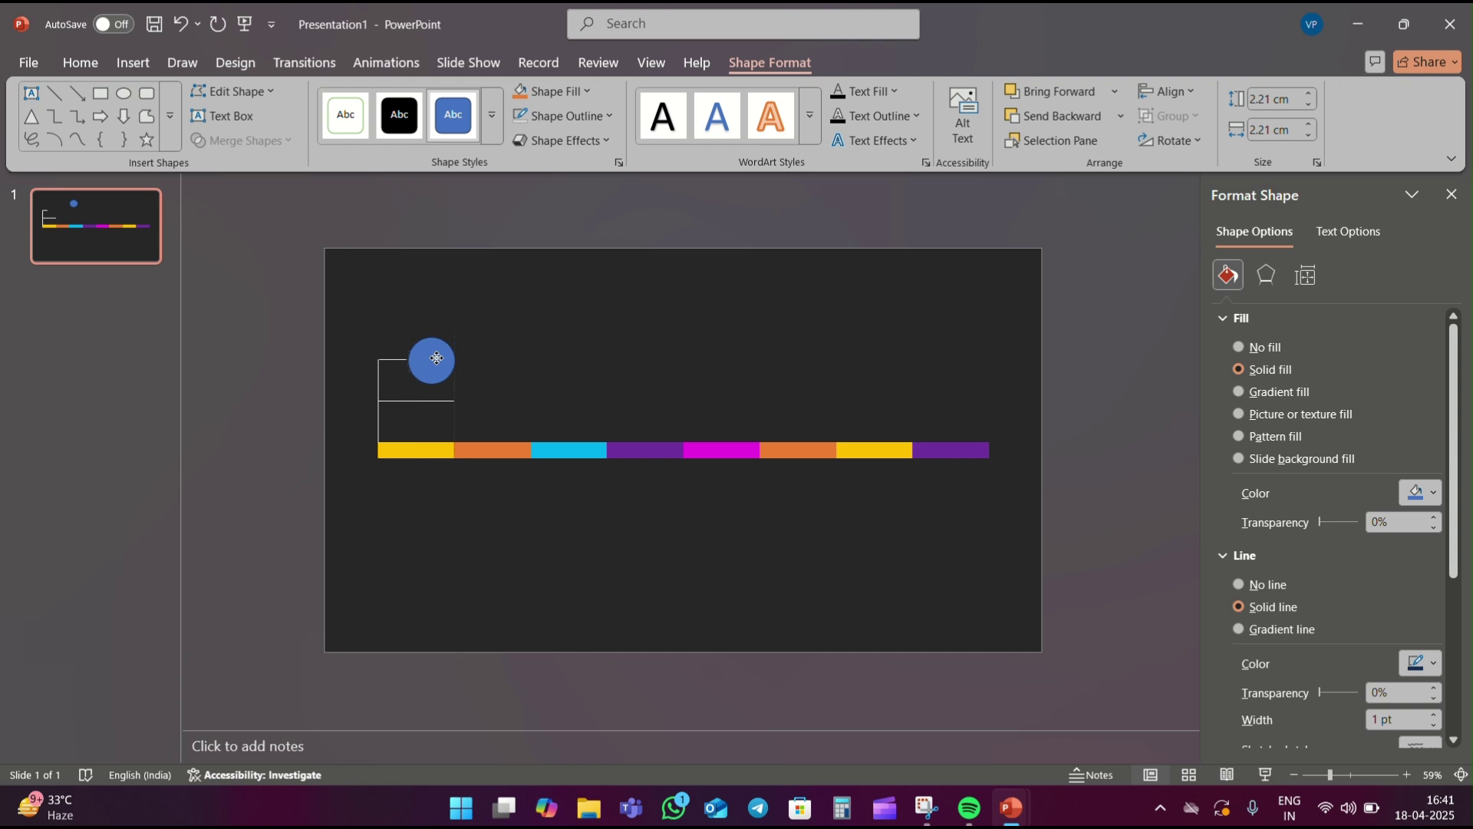
drag(437, 358, 437, 359)
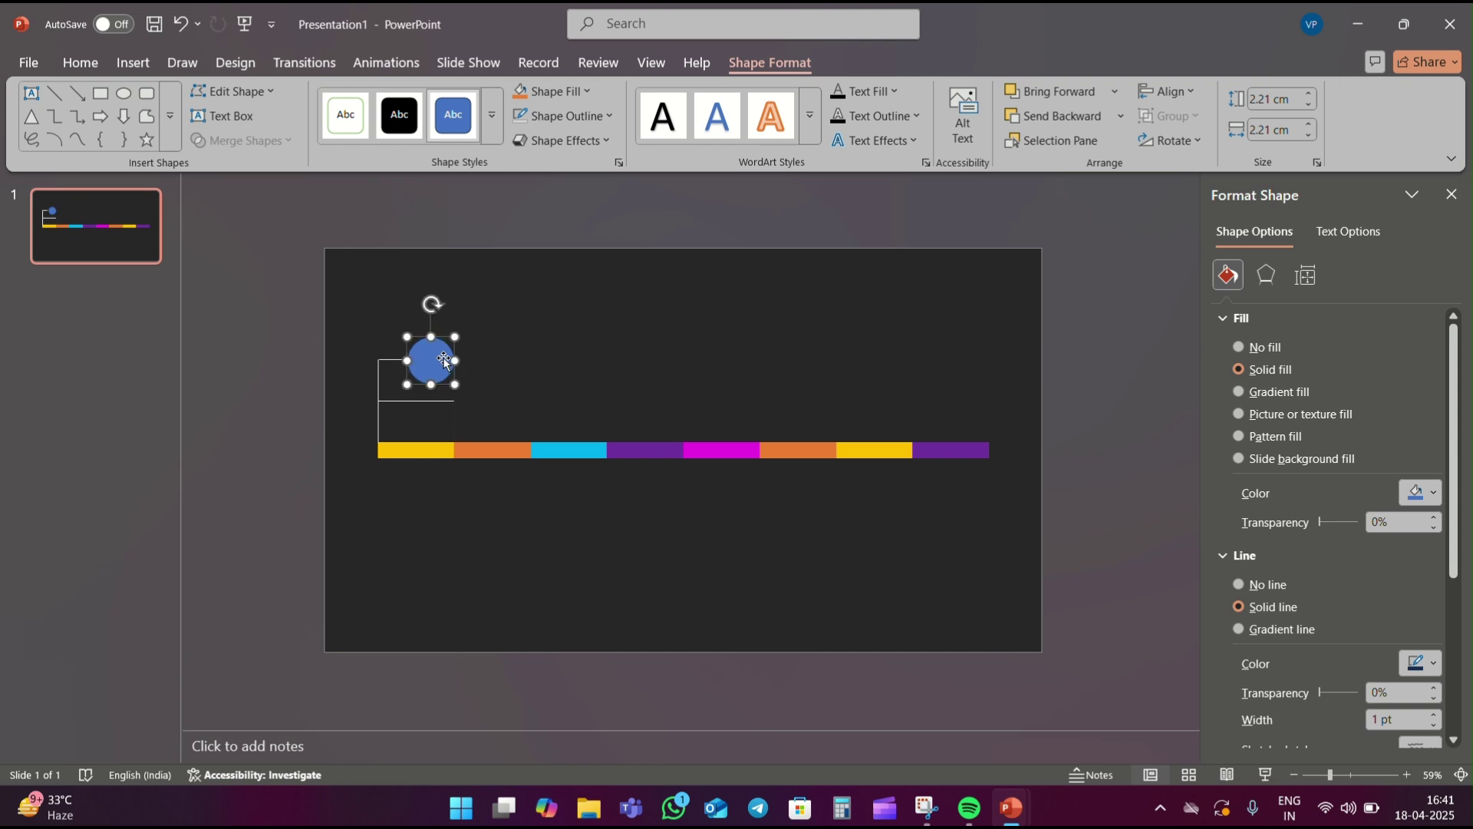
click(1240, 586)
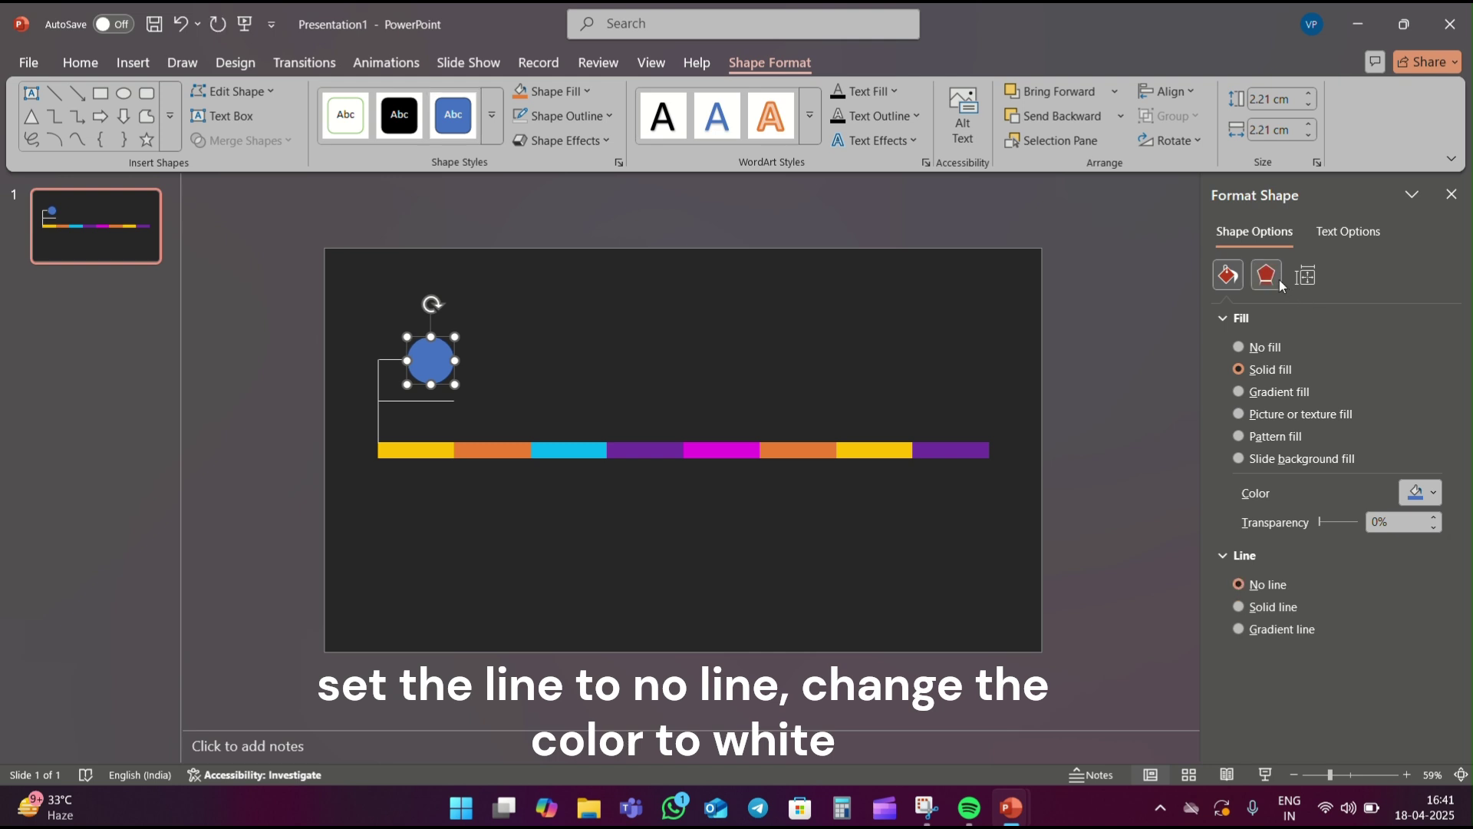
click(1423, 493)
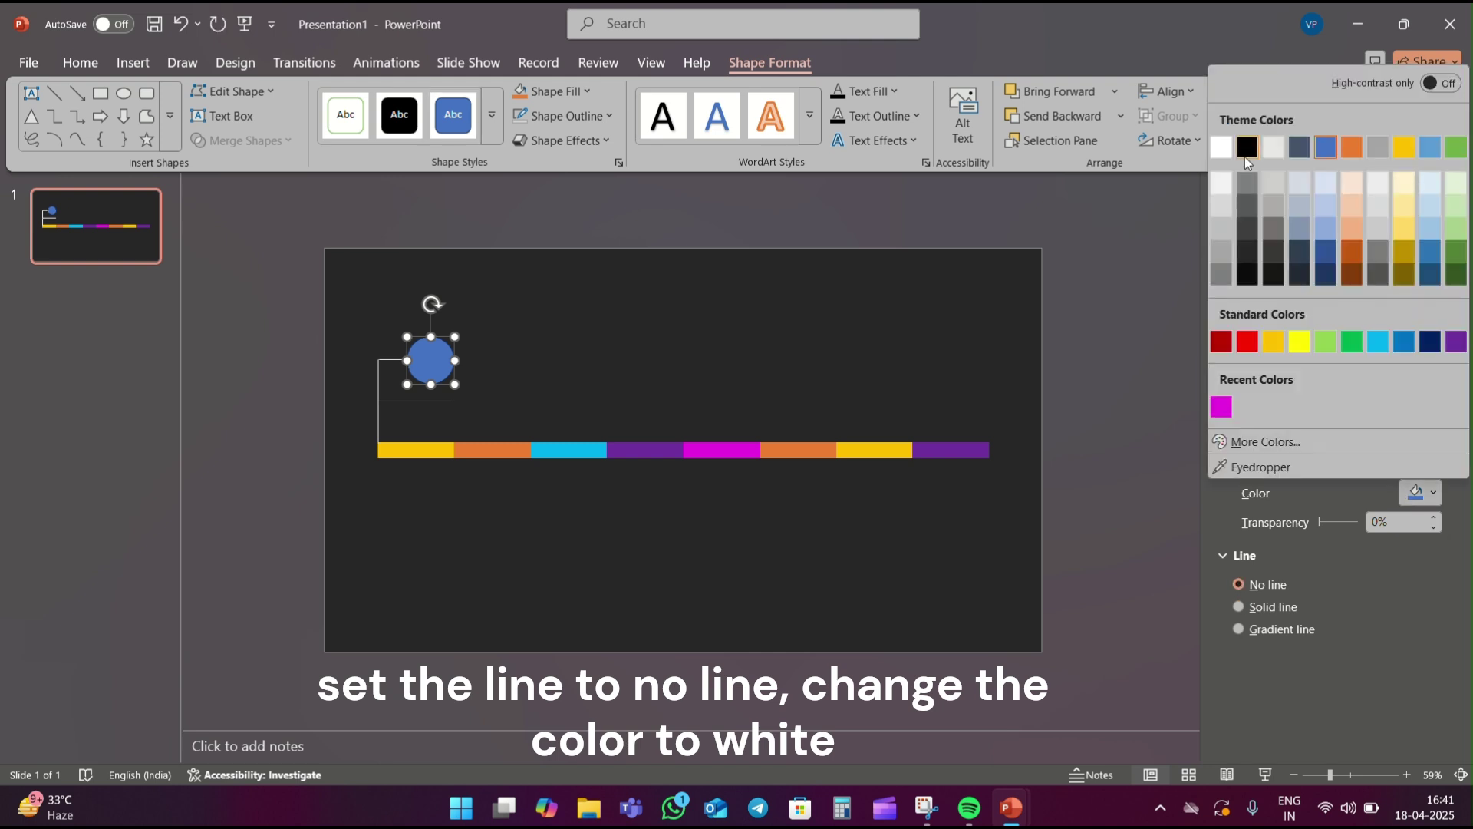
click(1222, 148)
Step: Give the circle an inner shadow with 45 pt blur in golden yellow
click(1264, 276)
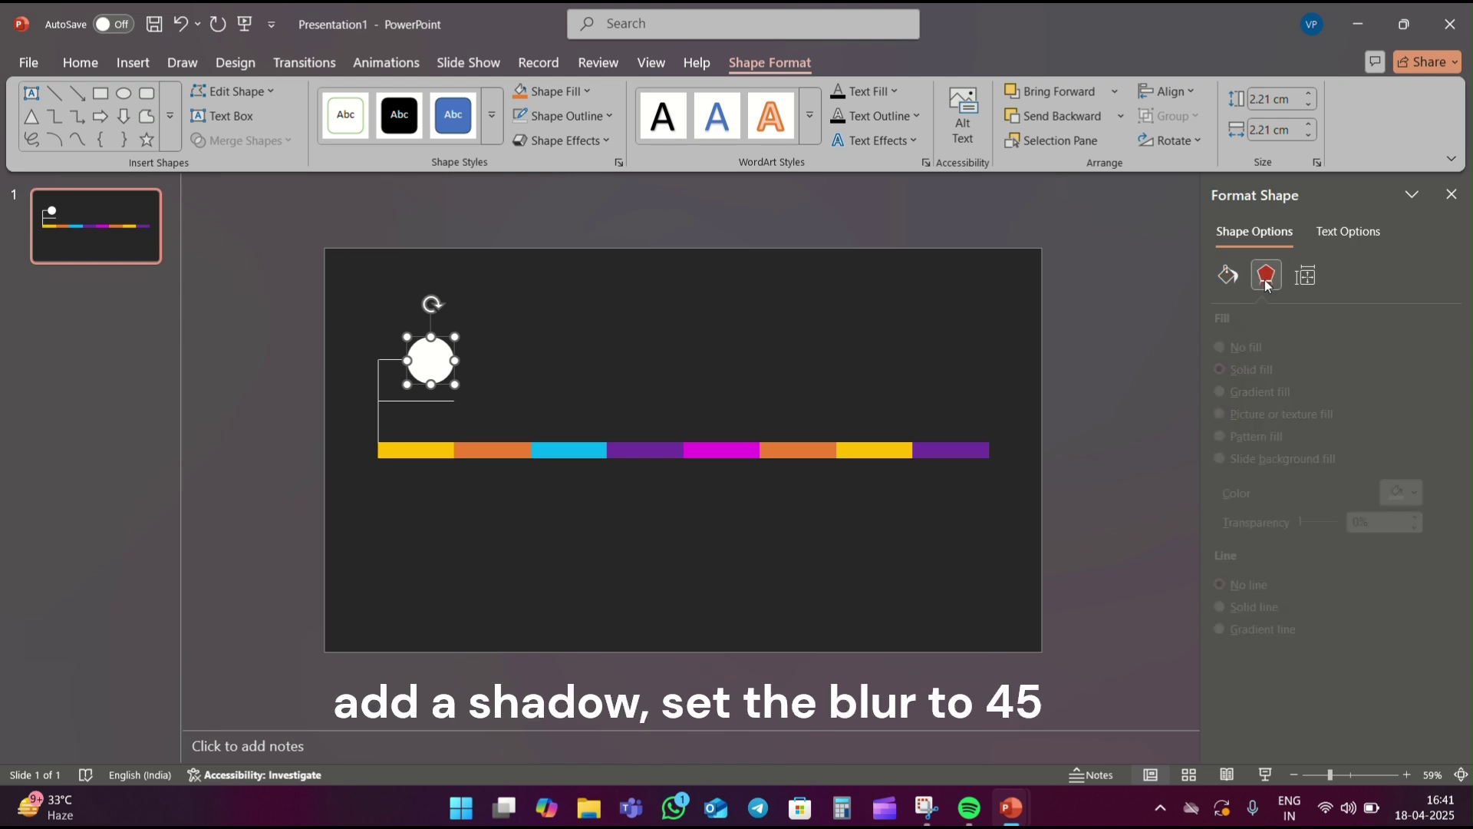
click(1254, 317)
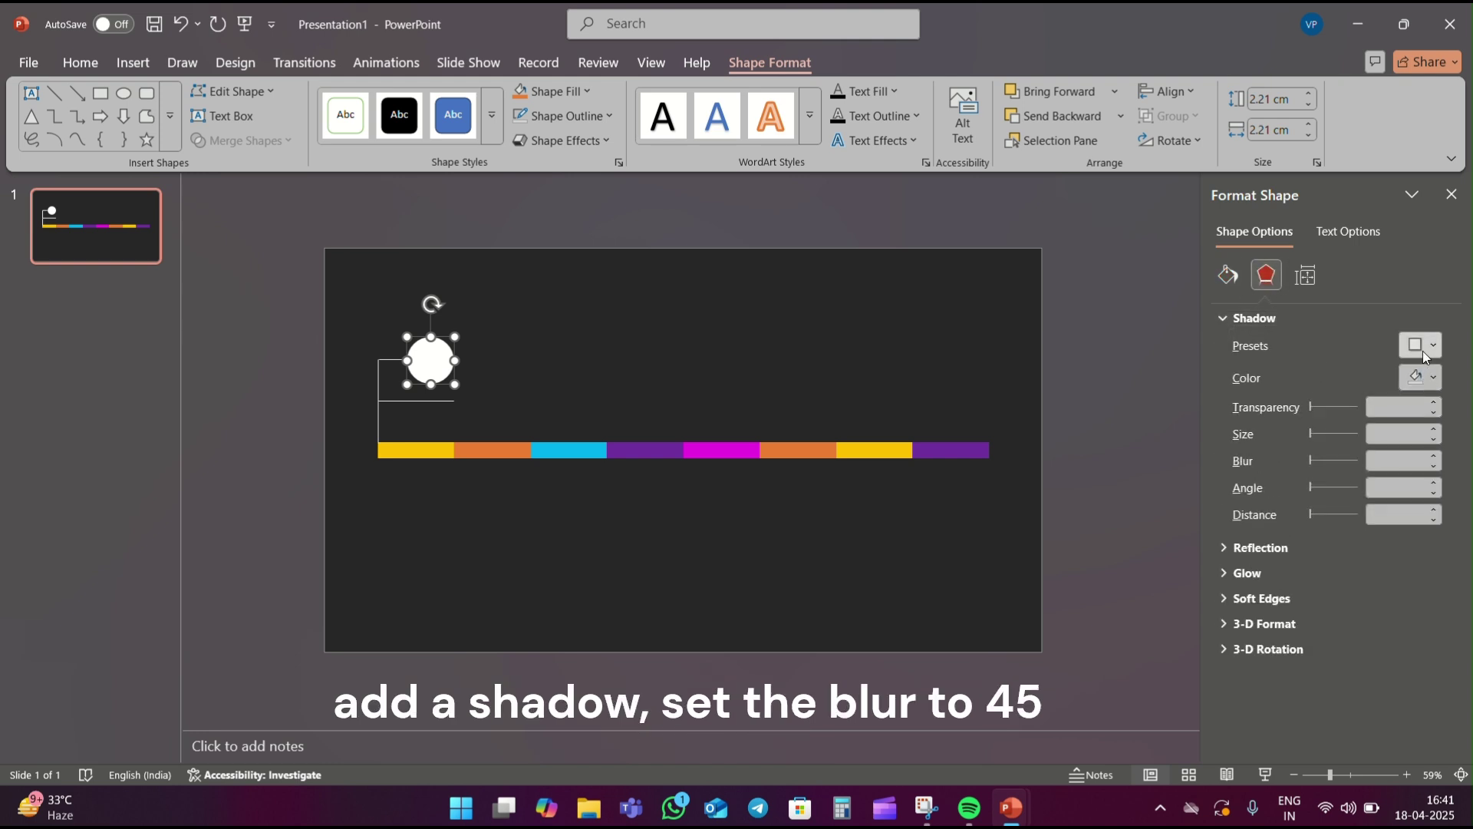
click(1420, 345)
click(1373, 760)
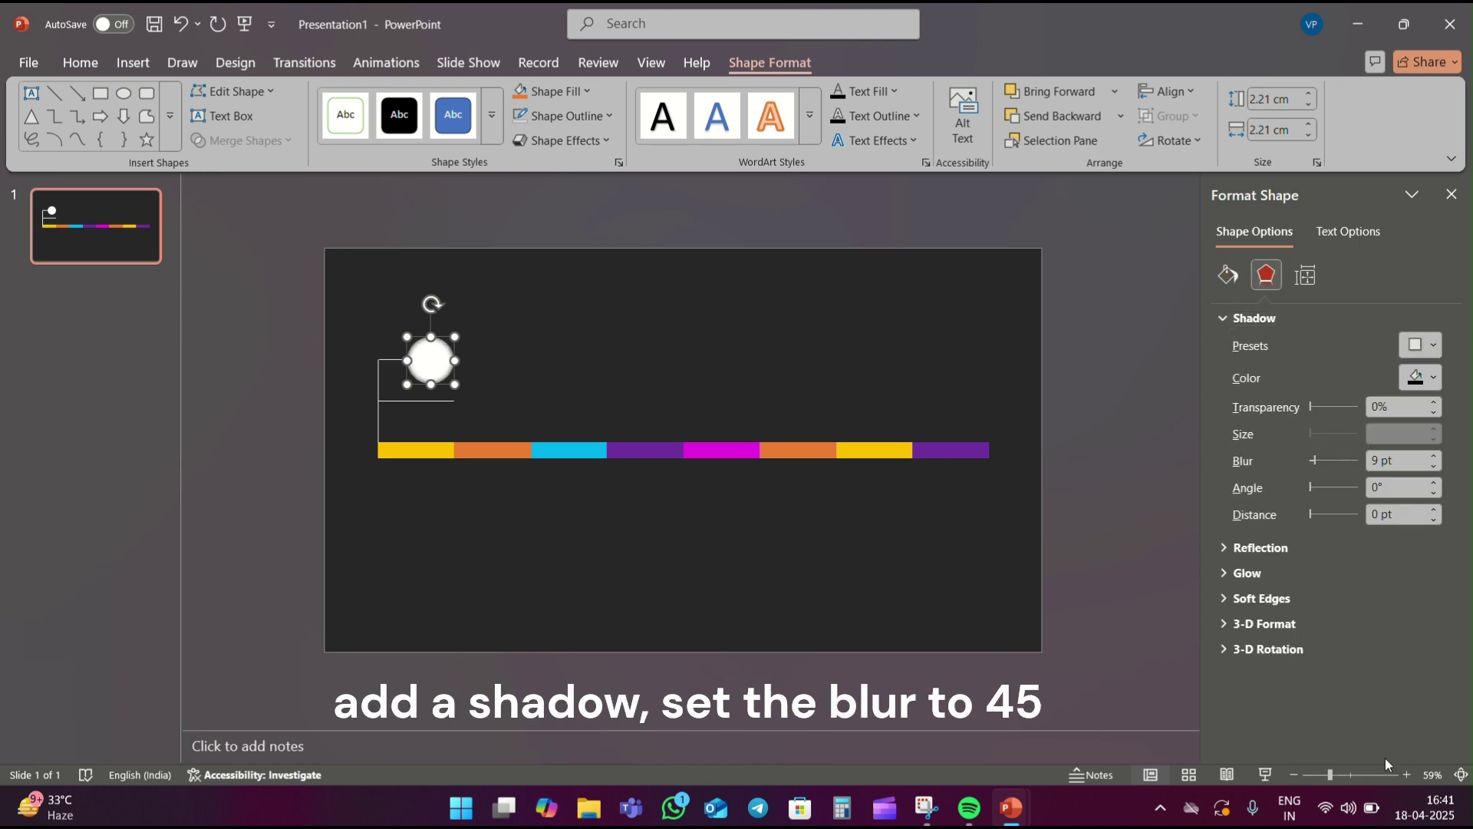
drag(1400, 461, 1354, 465)
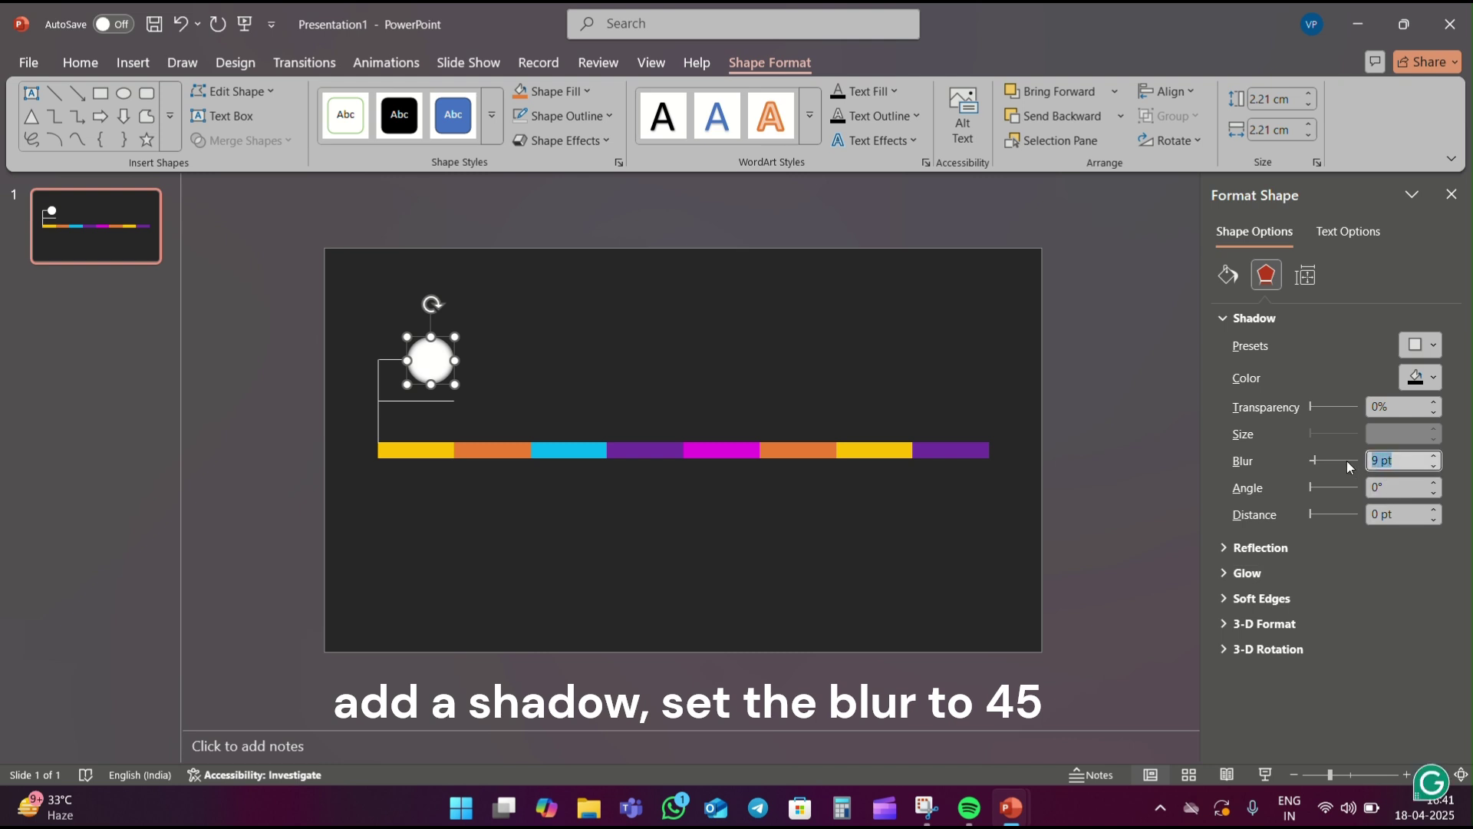
text(45)
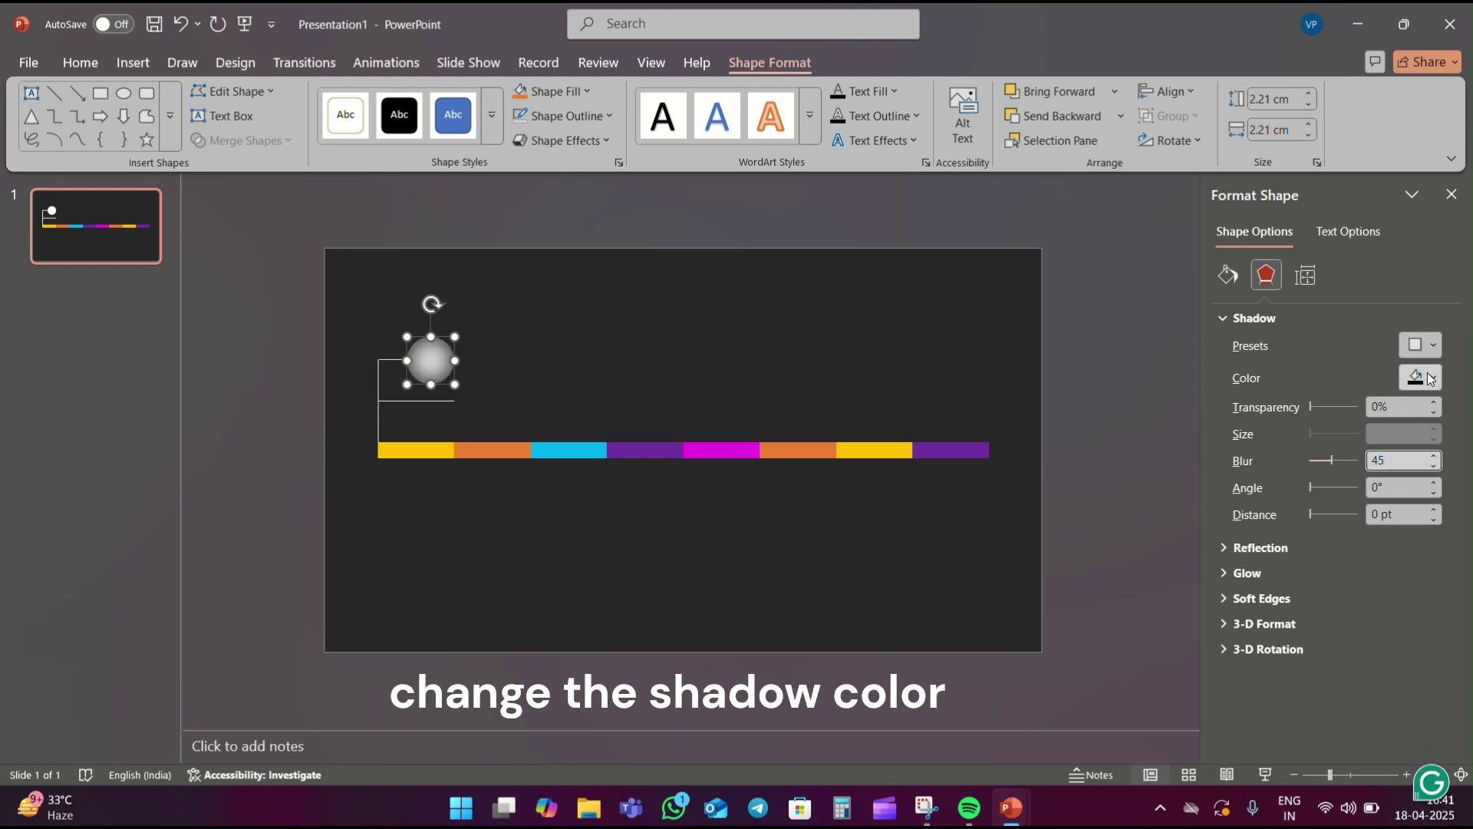
click(1433, 378)
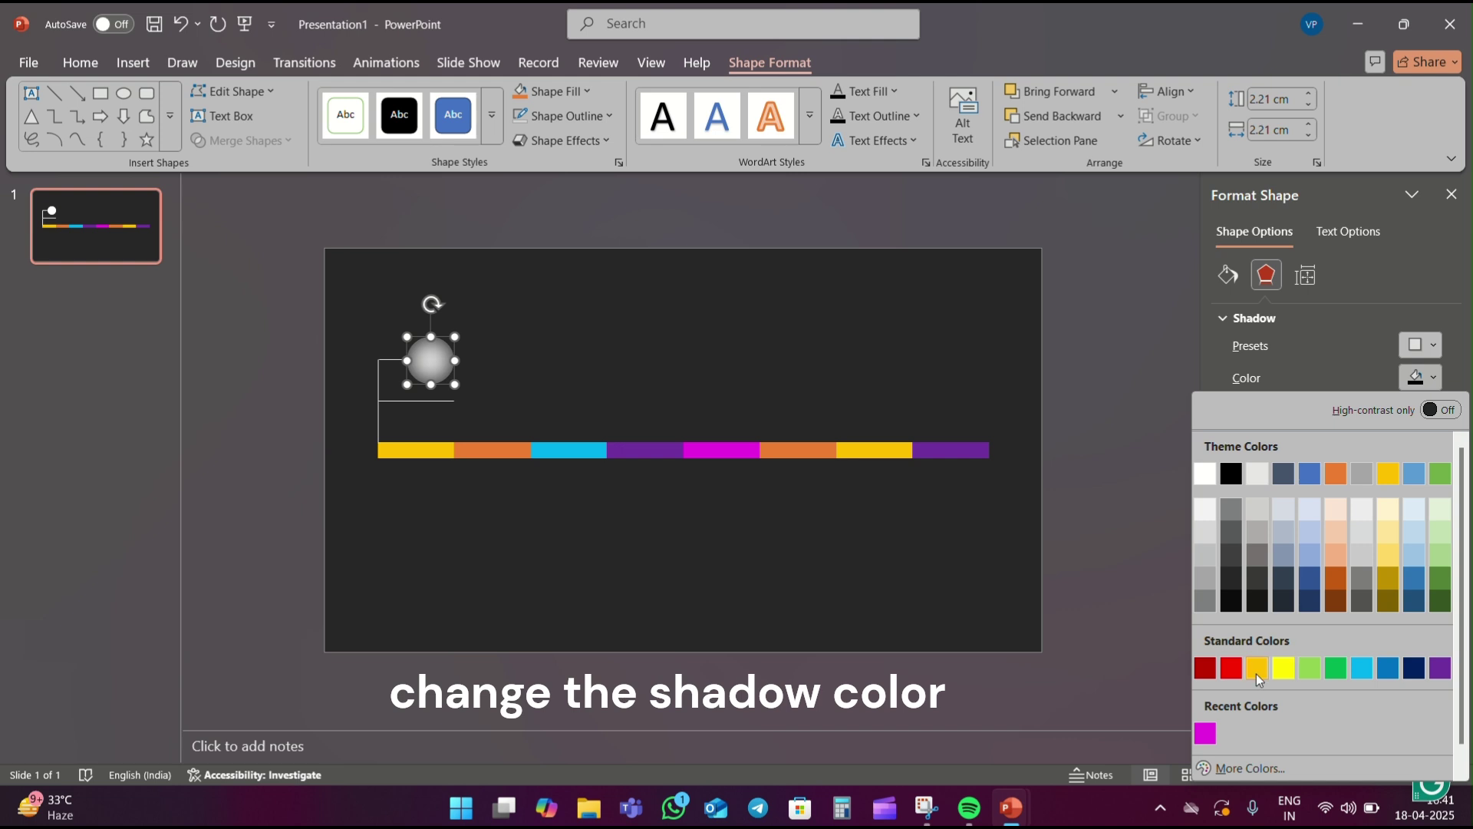
click(1259, 669)
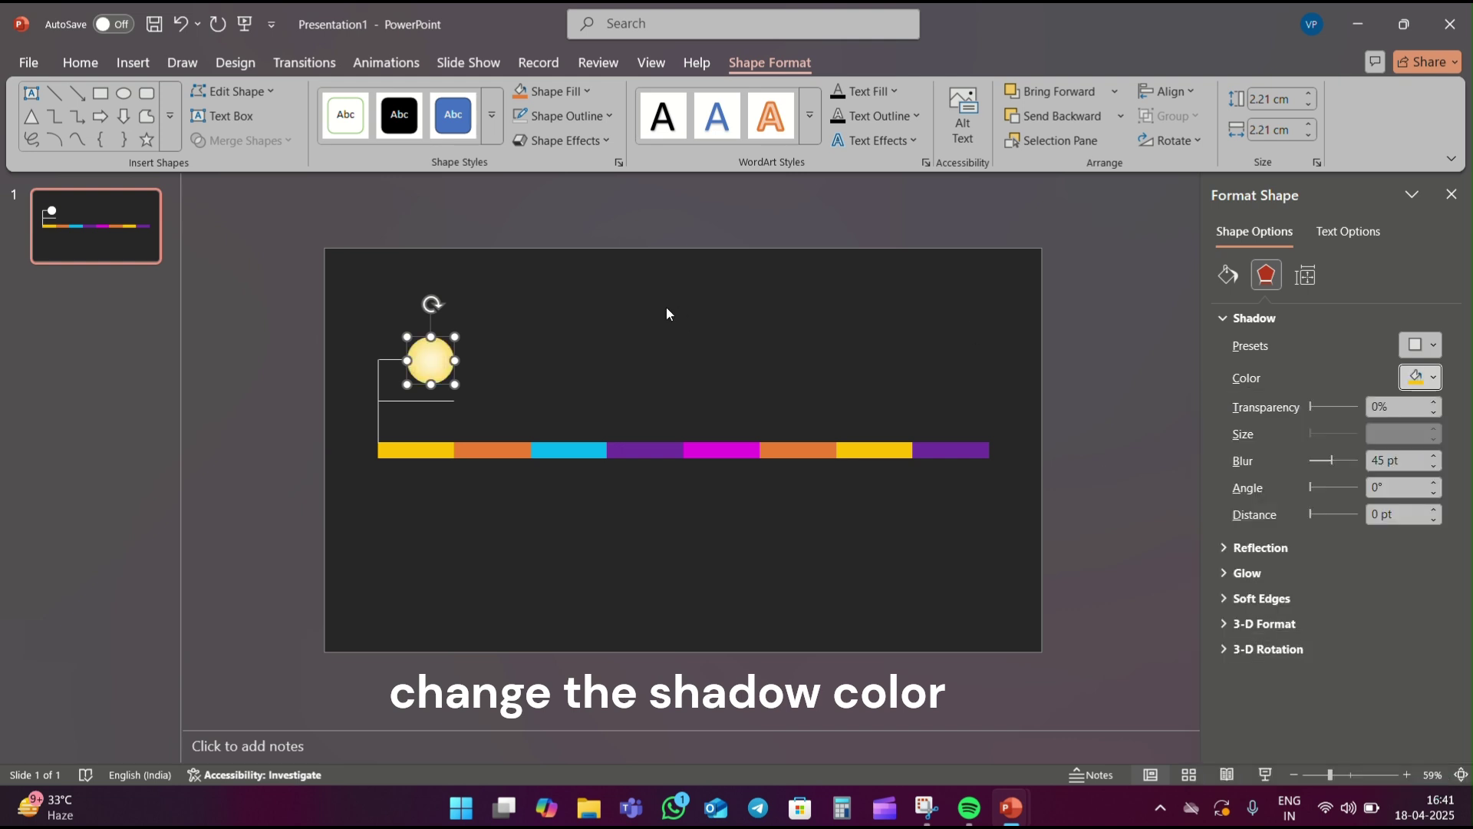
click(566, 313)
click(991, 93)
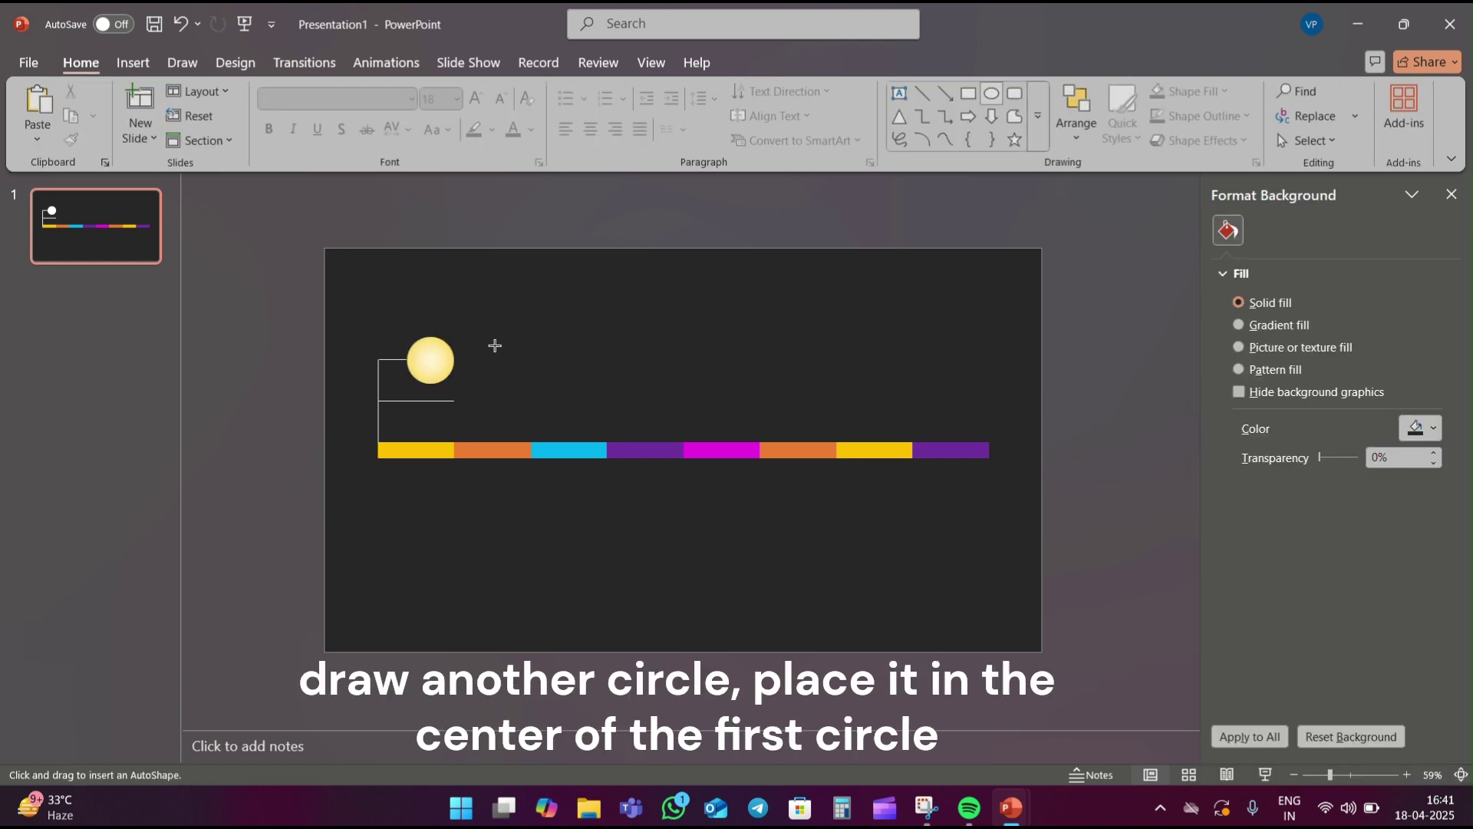
Step: Draw a smaller circle centred on the first glowing circle
mouse_move(497, 328)
mouse_down()
mouse_move(515, 364)
mouse_move(432, 362)
mouse_up()
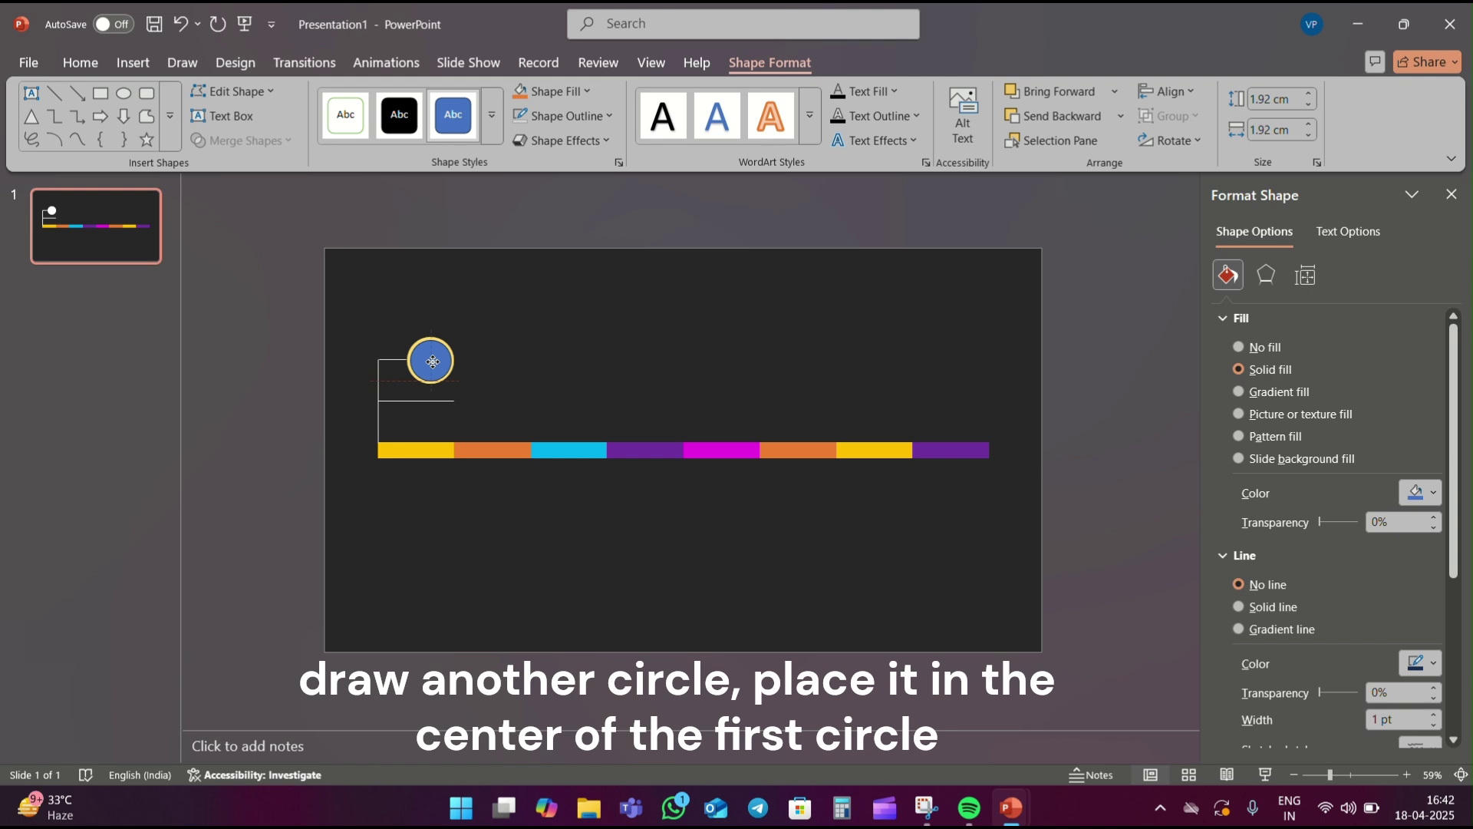
click(430, 418)
click(431, 361)
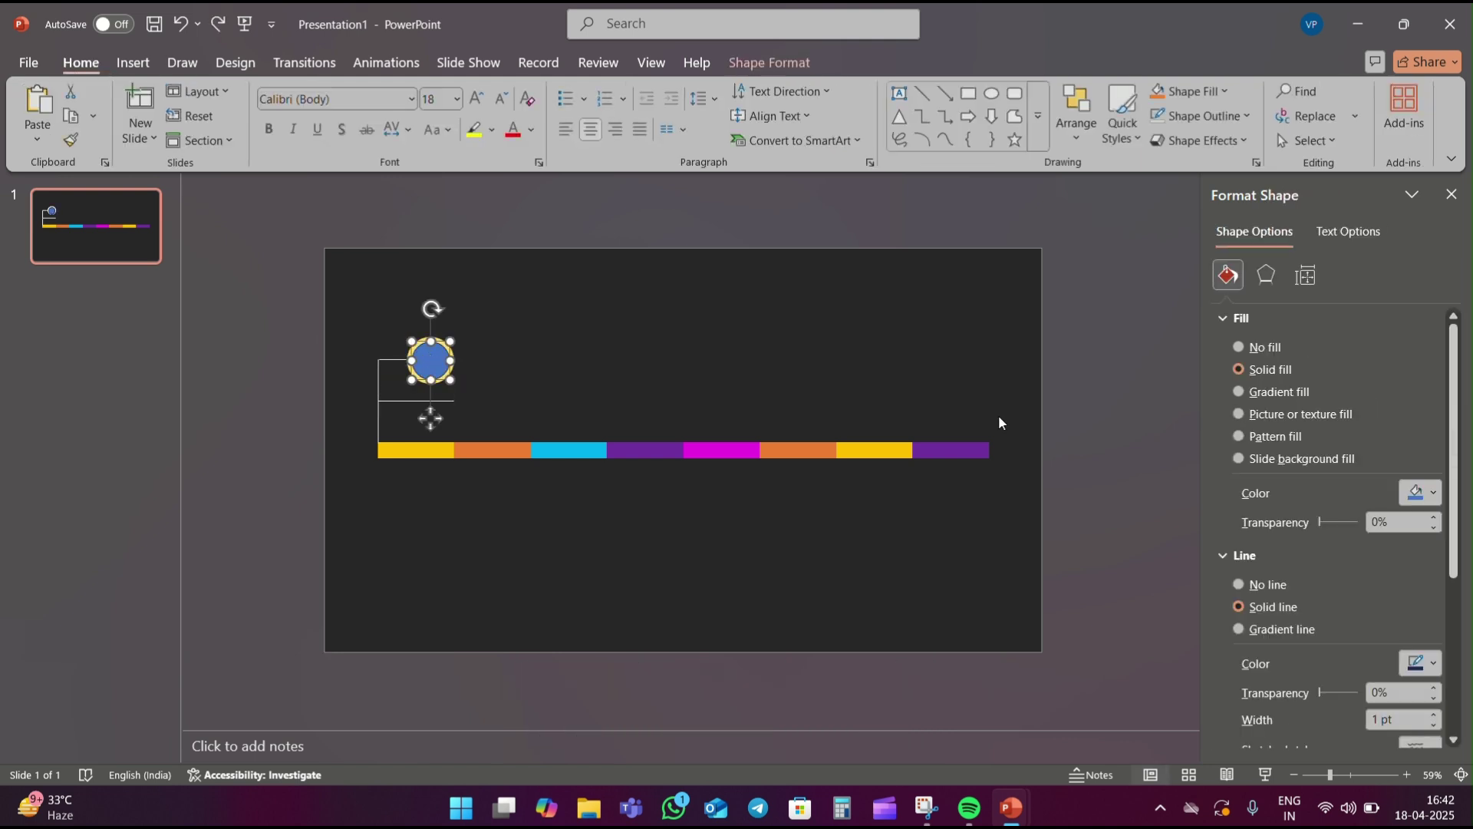
Step: Give the small circle a yellow 5 pt outline and a white fill
click(1416, 664)
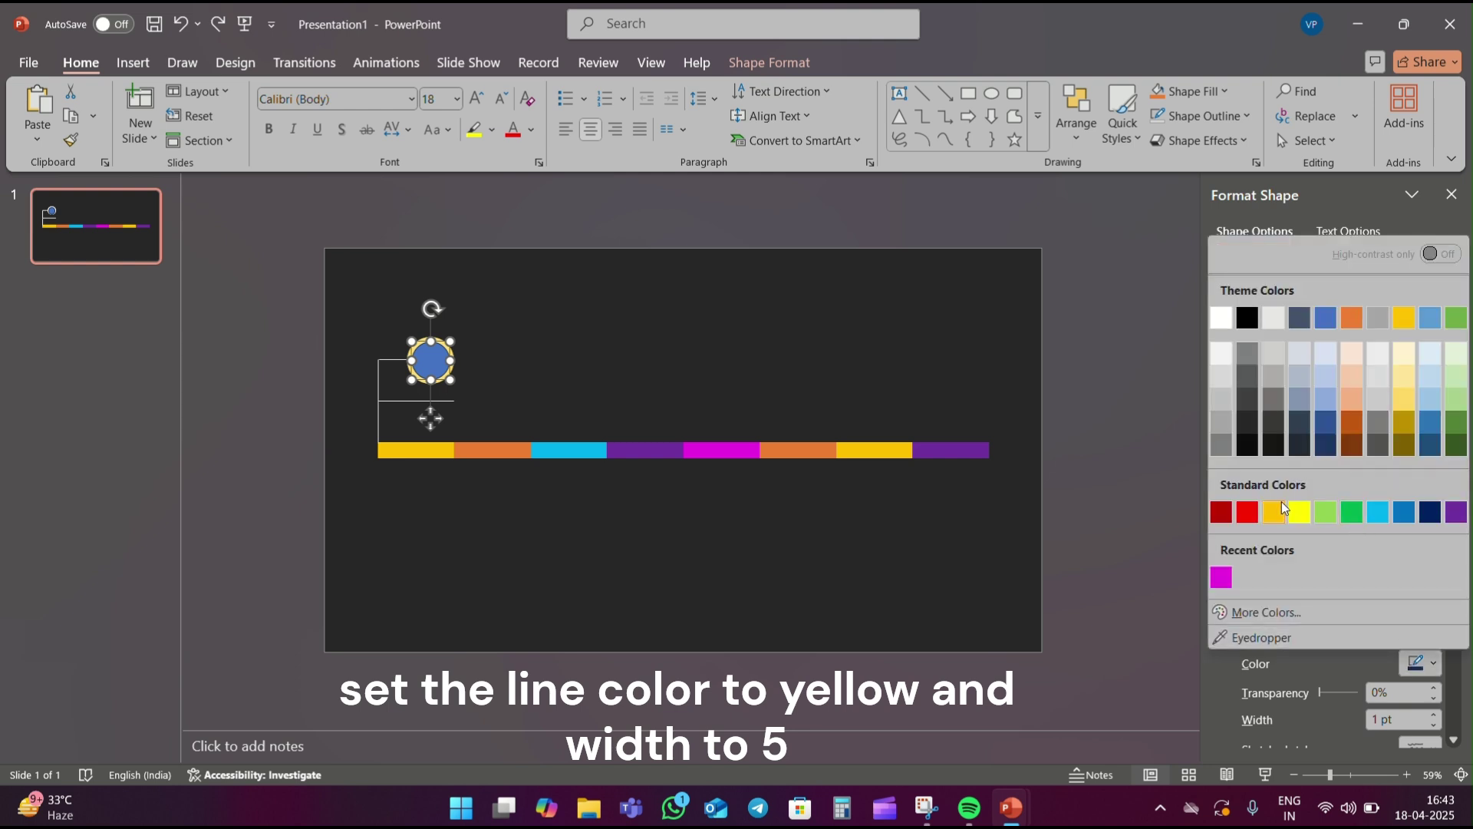
click(1280, 512)
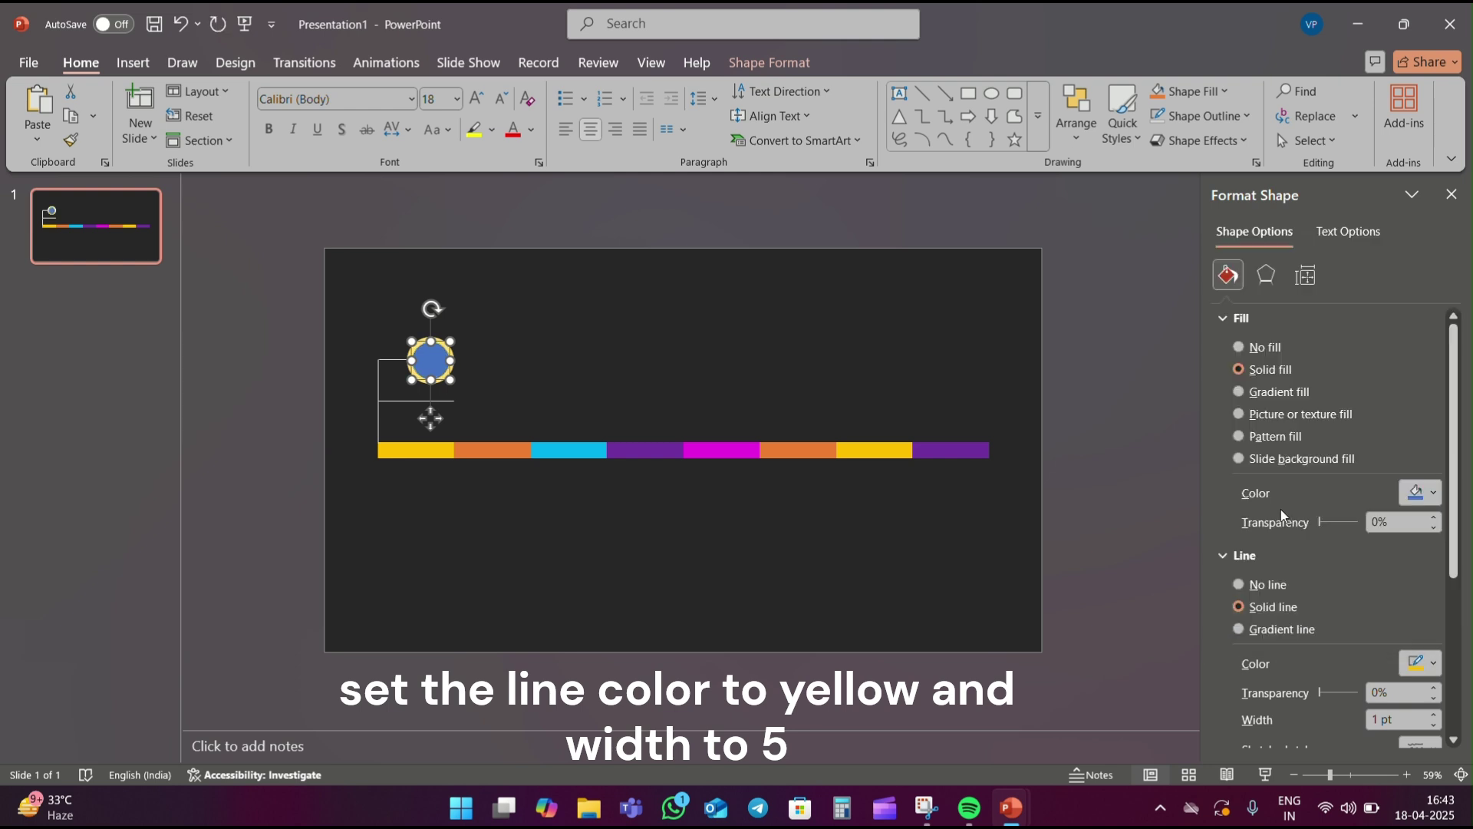
drag(1413, 720, 1341, 717)
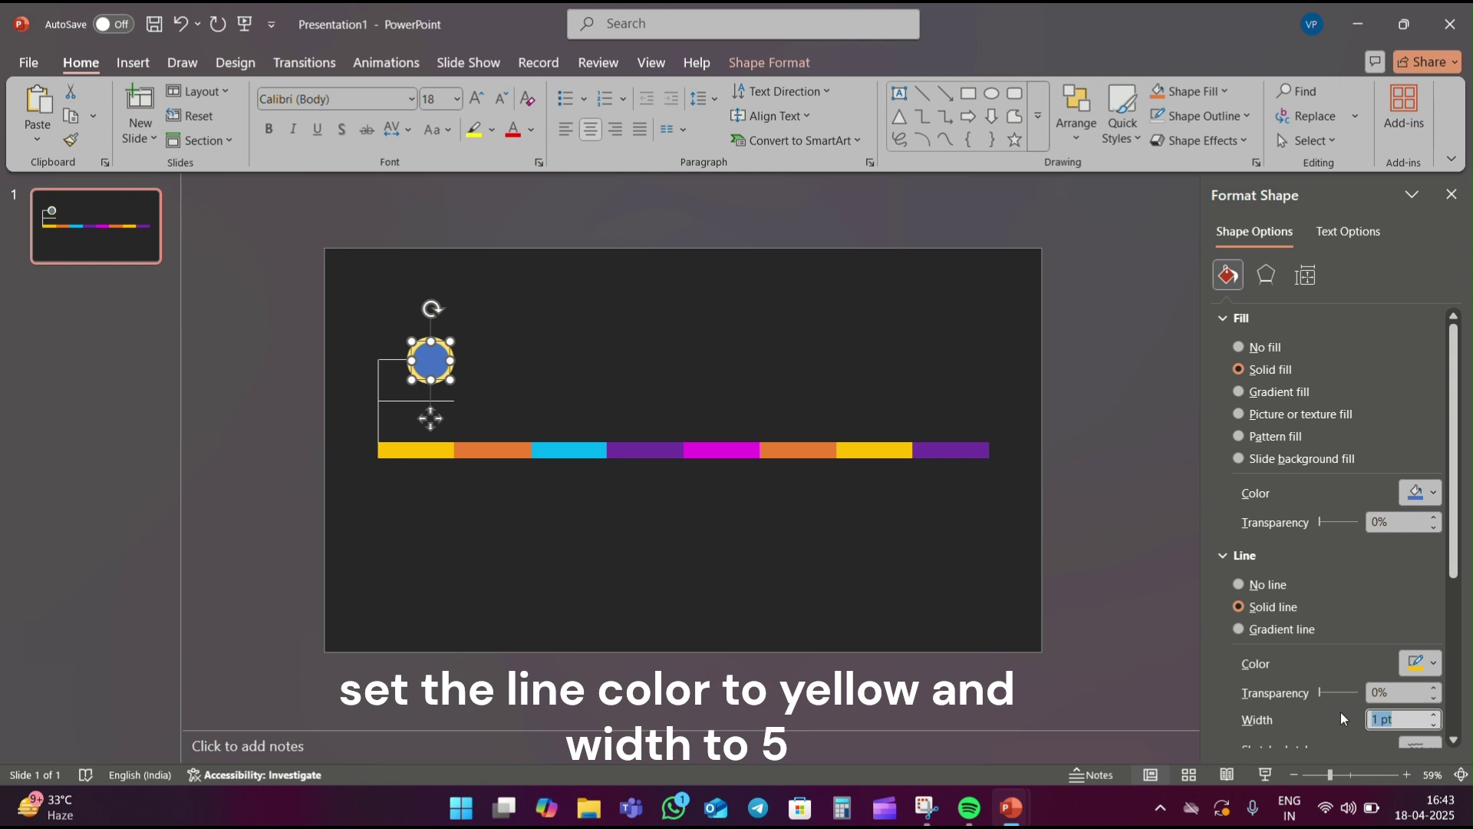
text(5)
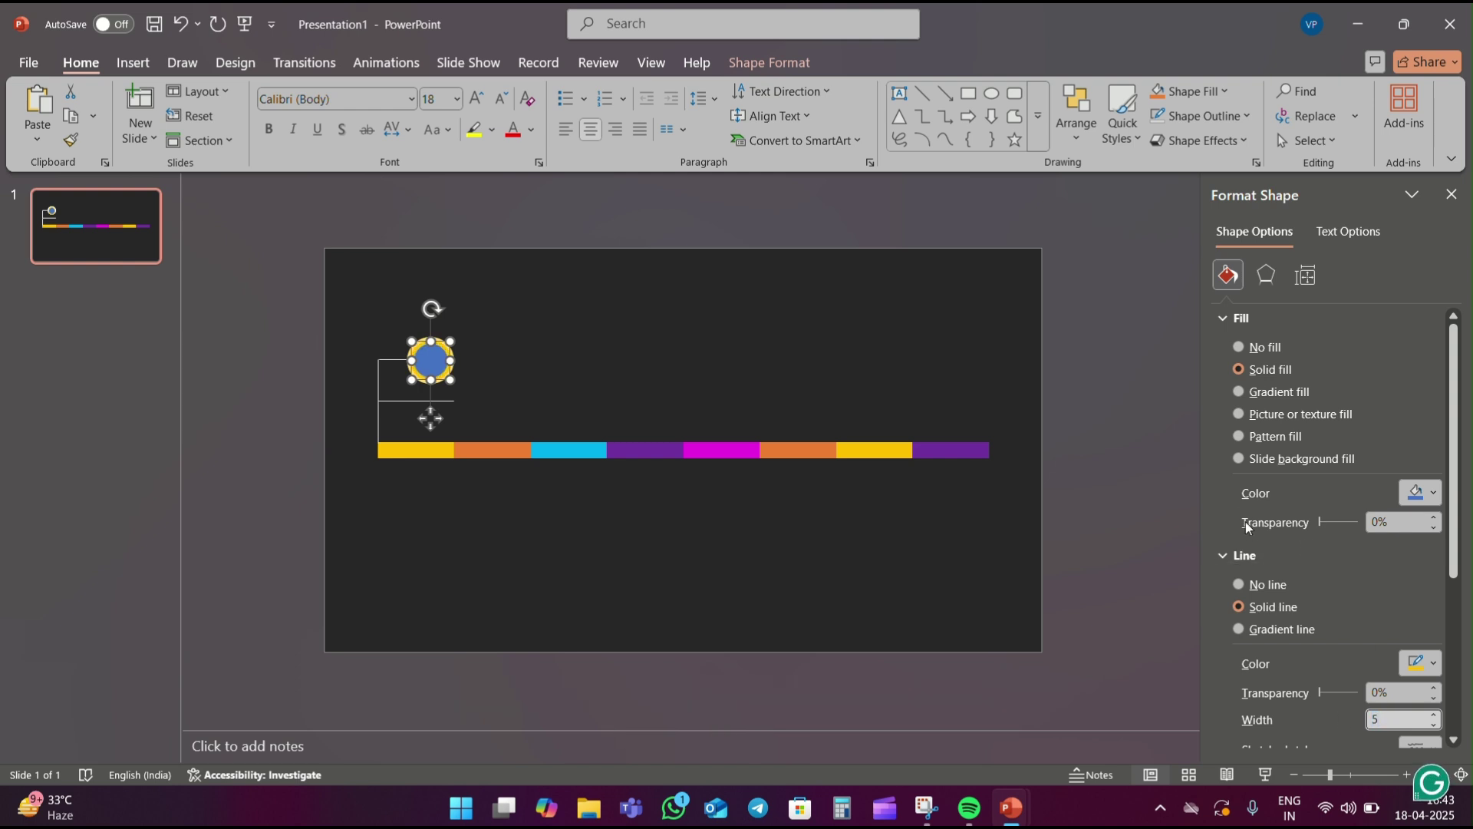
click(1419, 493)
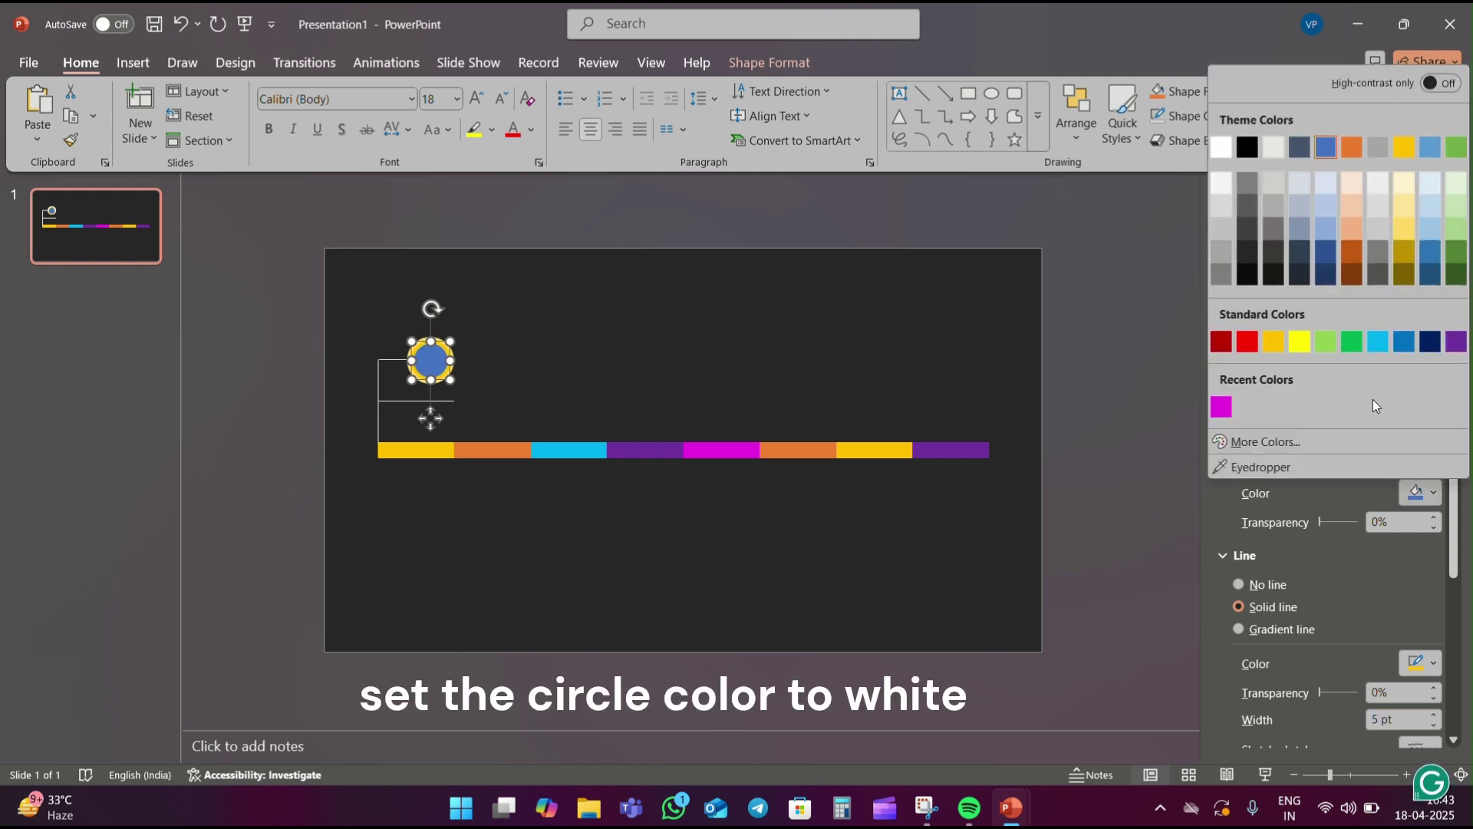
click(1221, 146)
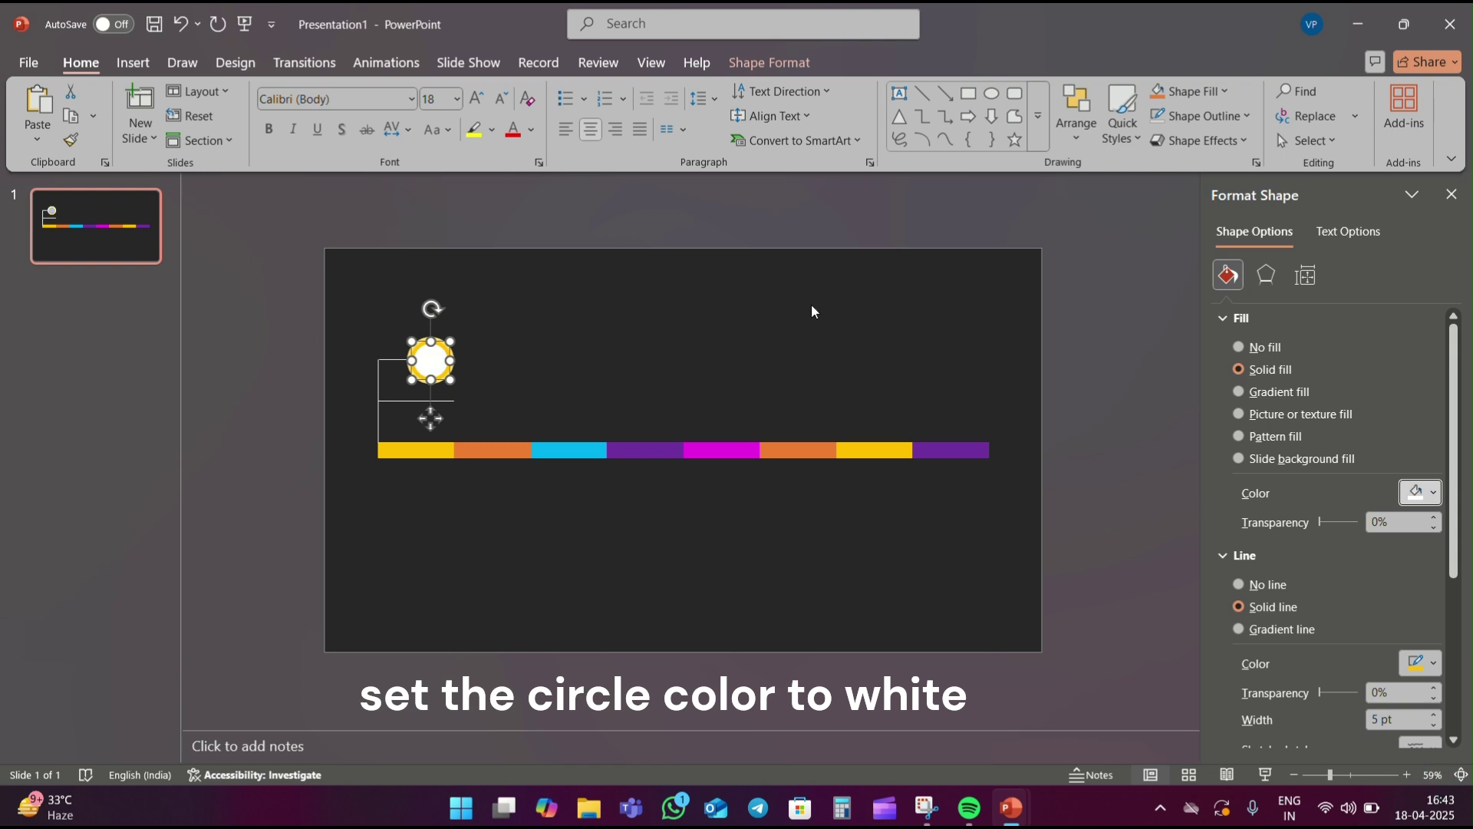
click(657, 339)
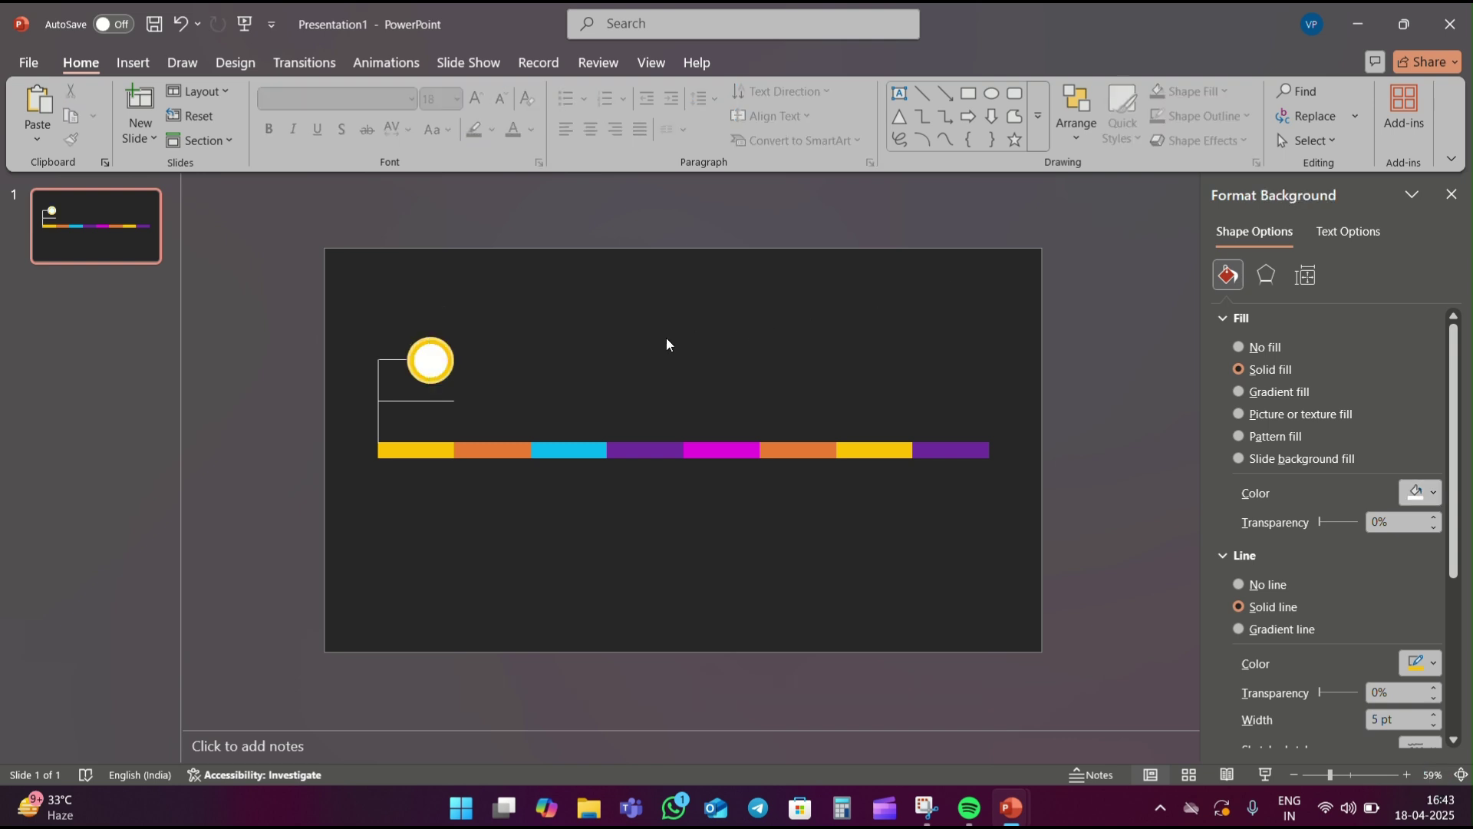
Step: Group the two circles, then group them with the L-shaped connector line
click(449, 349)
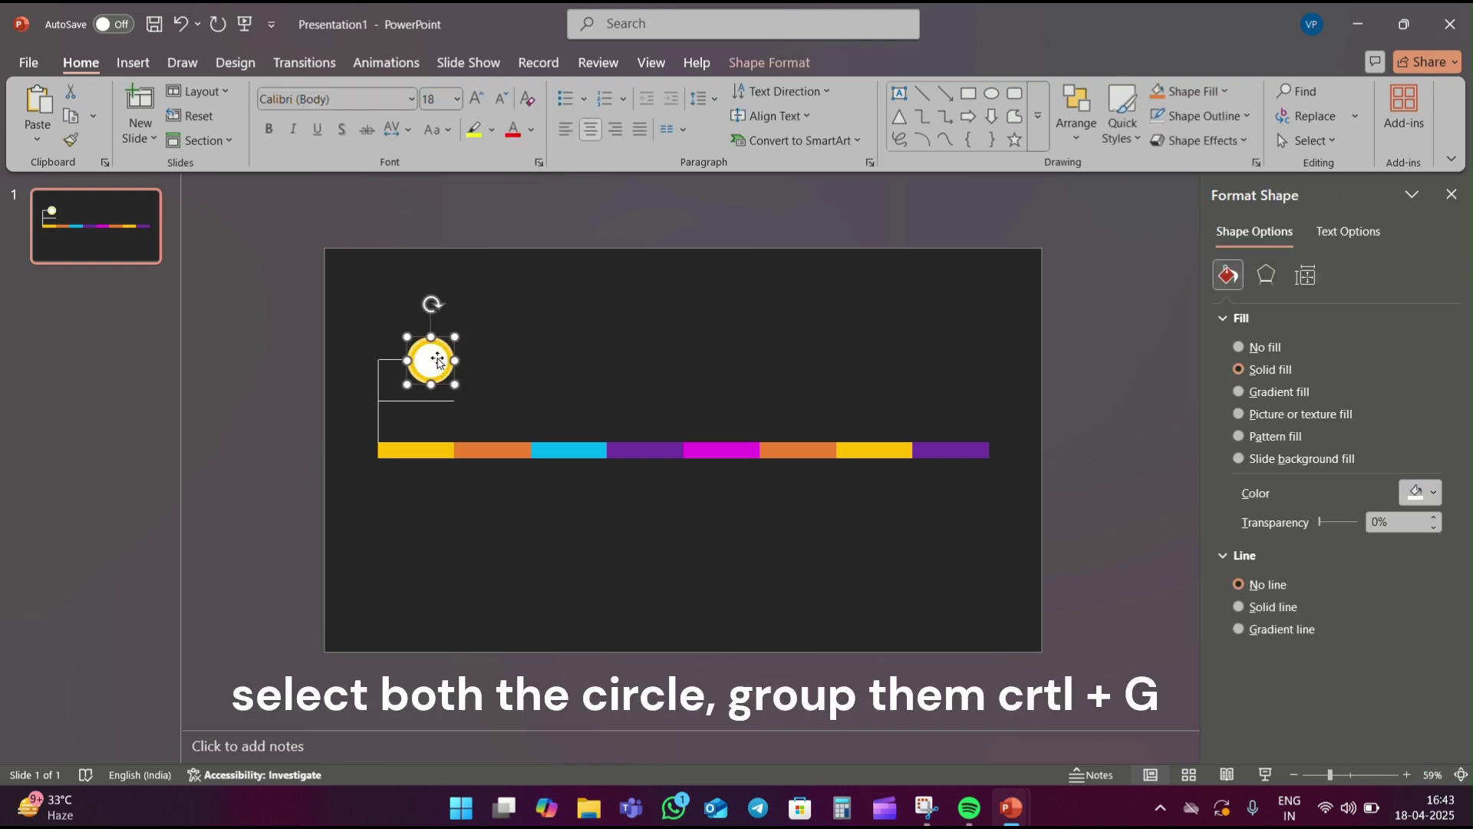
key(ctrl+g)
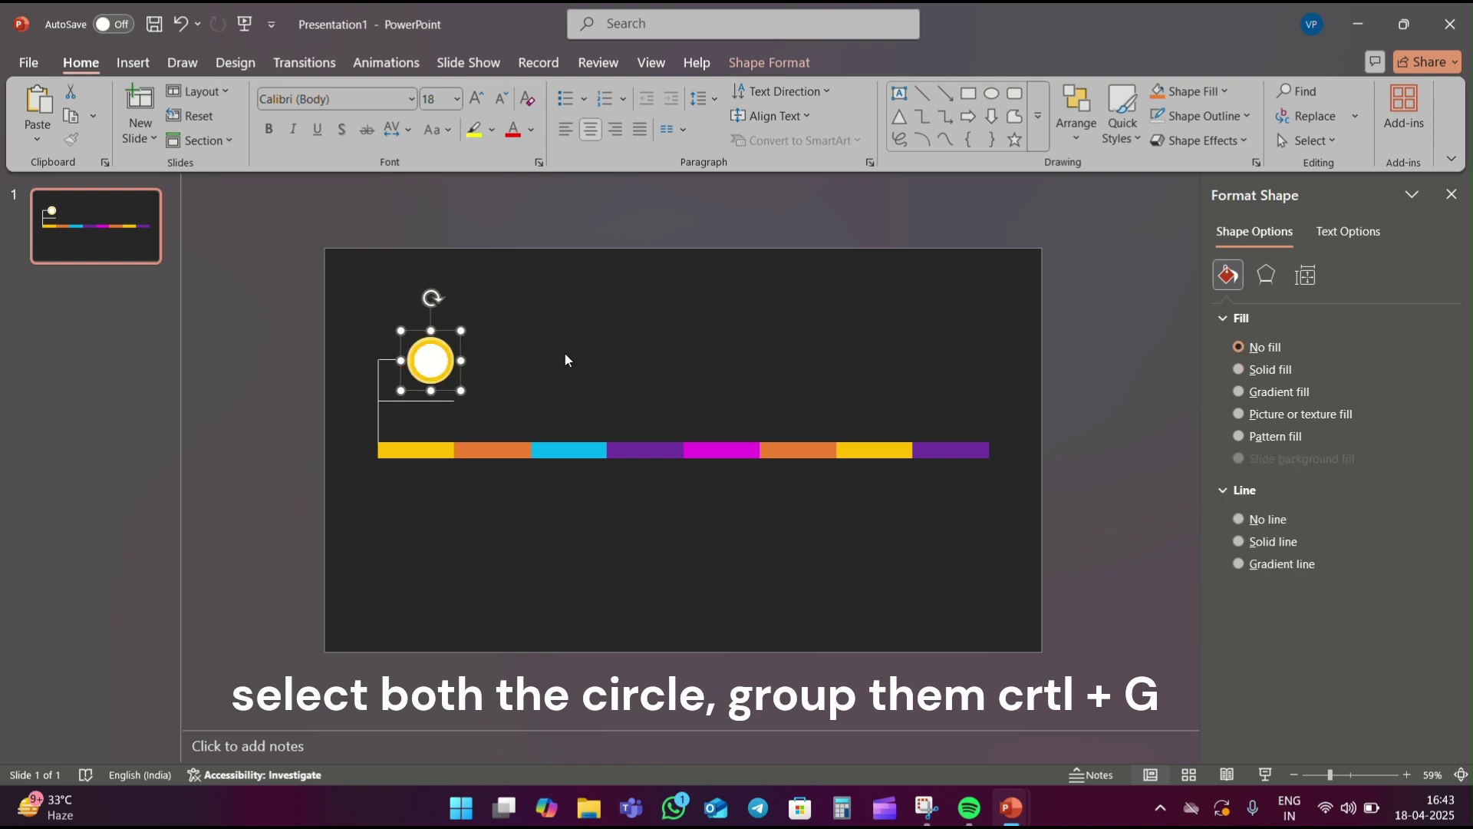
click(567, 359)
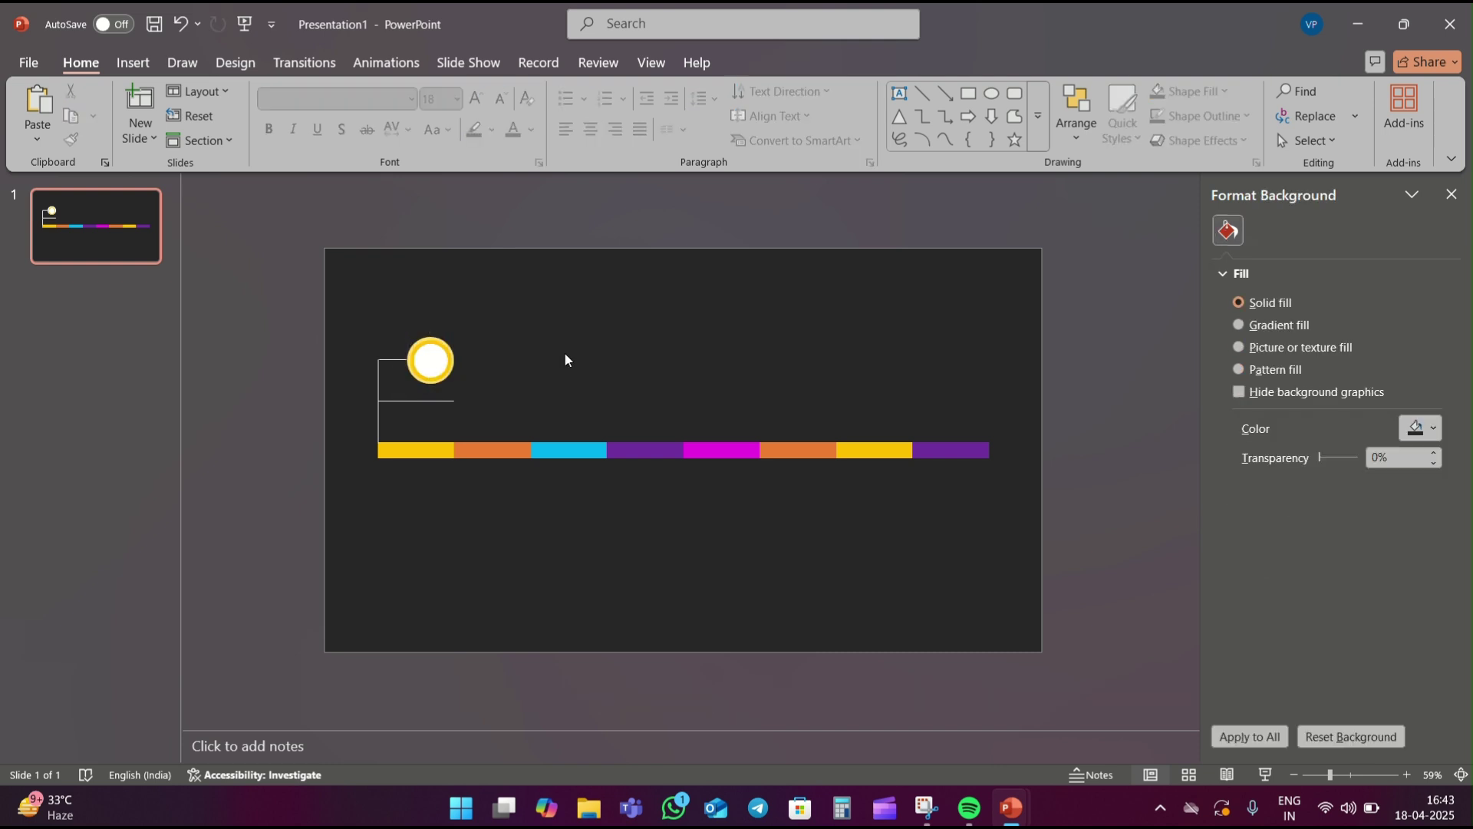
click(432, 361)
shift+click(383, 403)
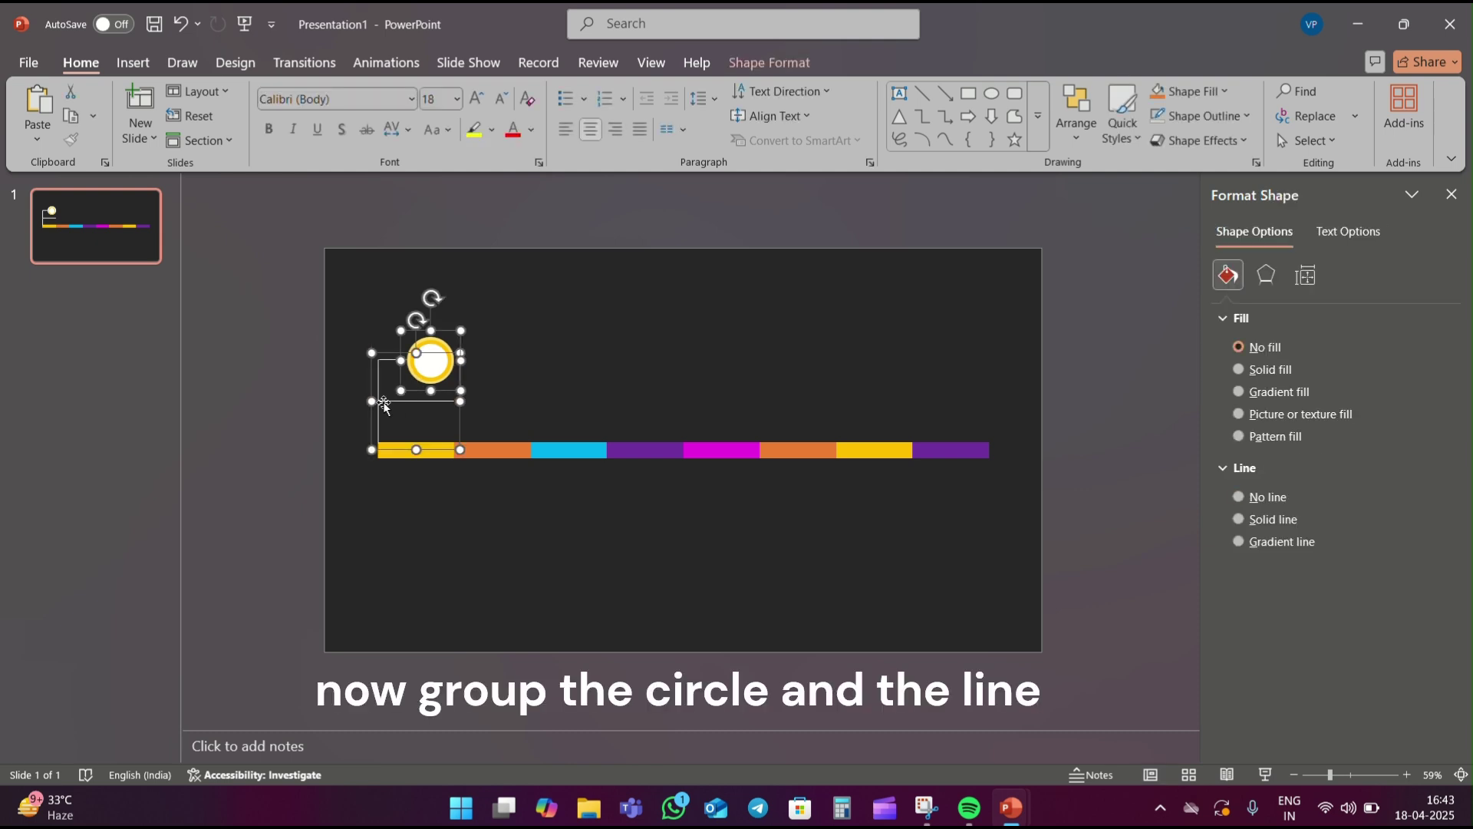
key(ctrl+g)
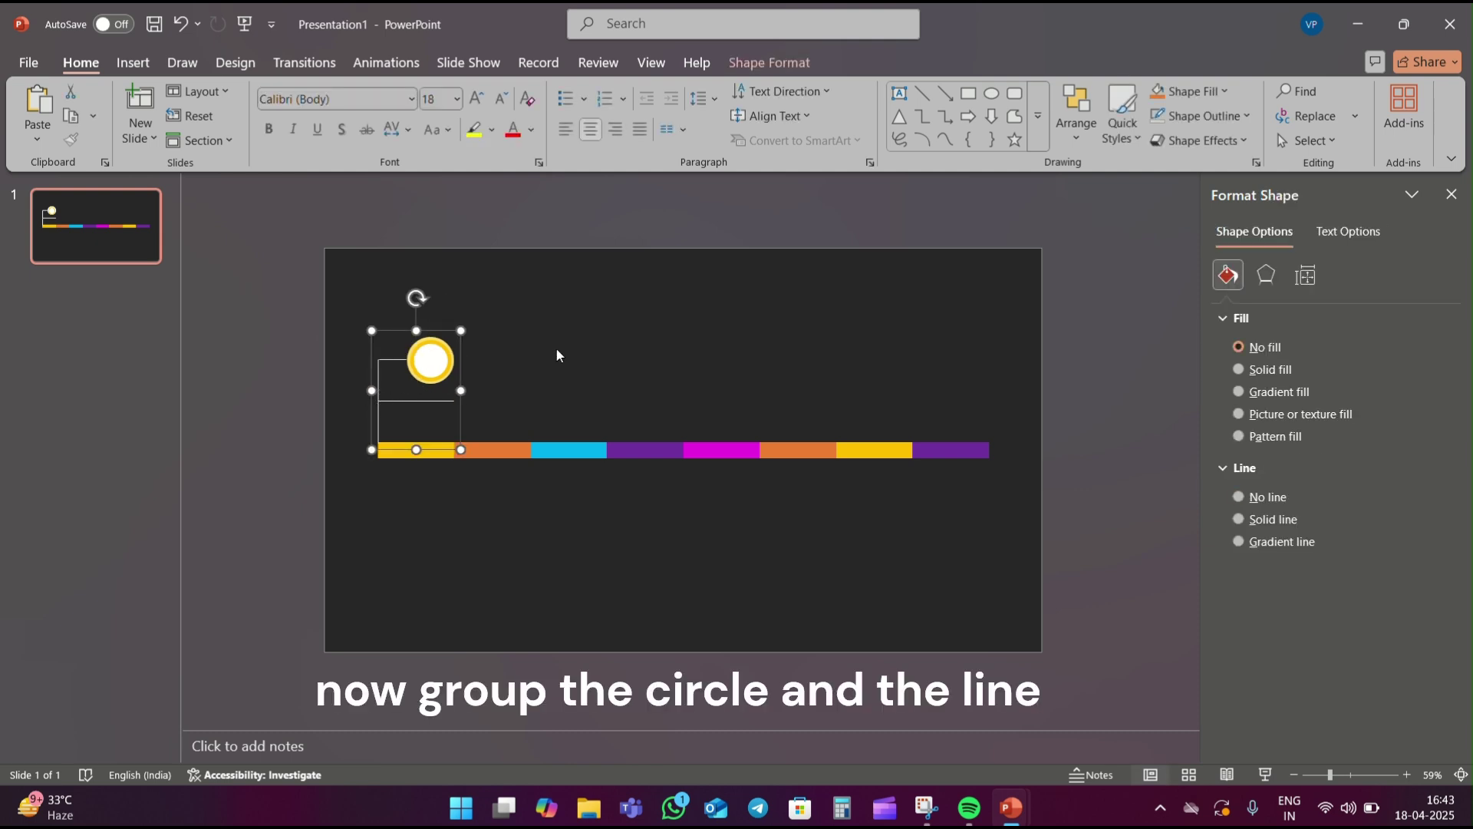
Step: Copy the circle-and-line unit further right along the bar and once below it
click(546, 351)
click(434, 369)
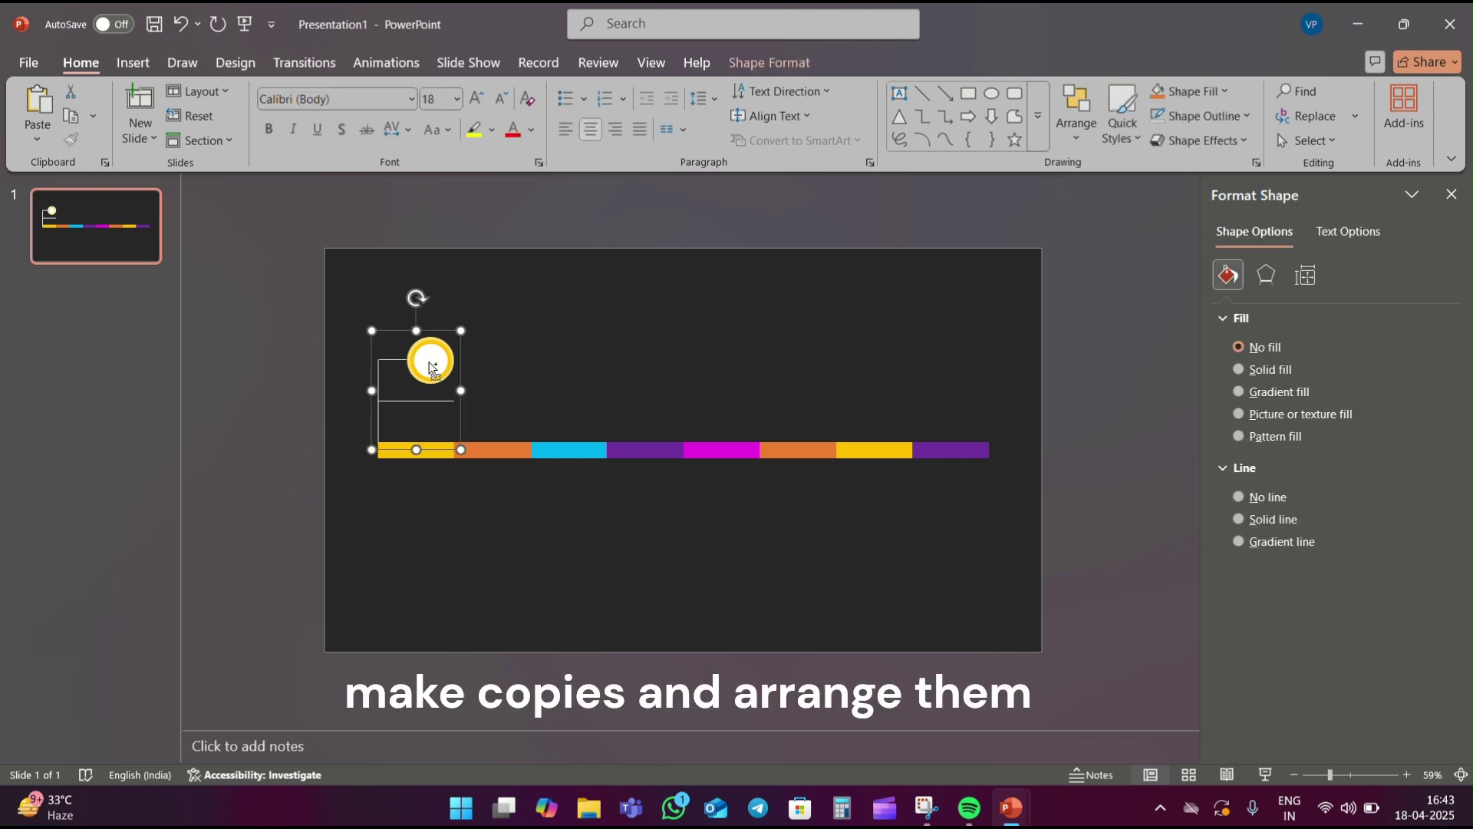
mouse_move(434, 368)
mouse_down()
mouse_move(582, 348)
mouse_move(742, 364)
mouse_up()
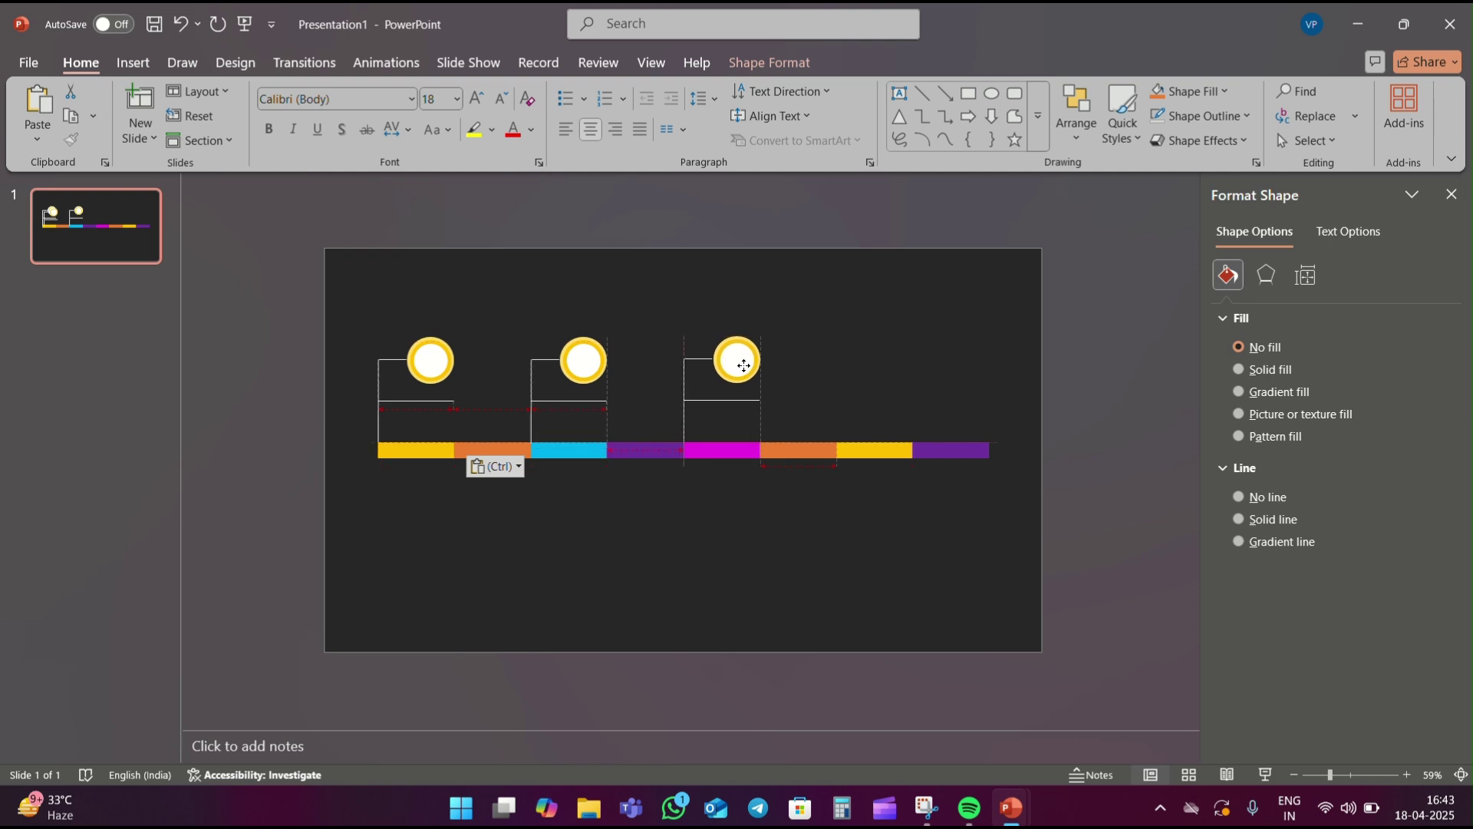
drag(431, 361, 894, 355)
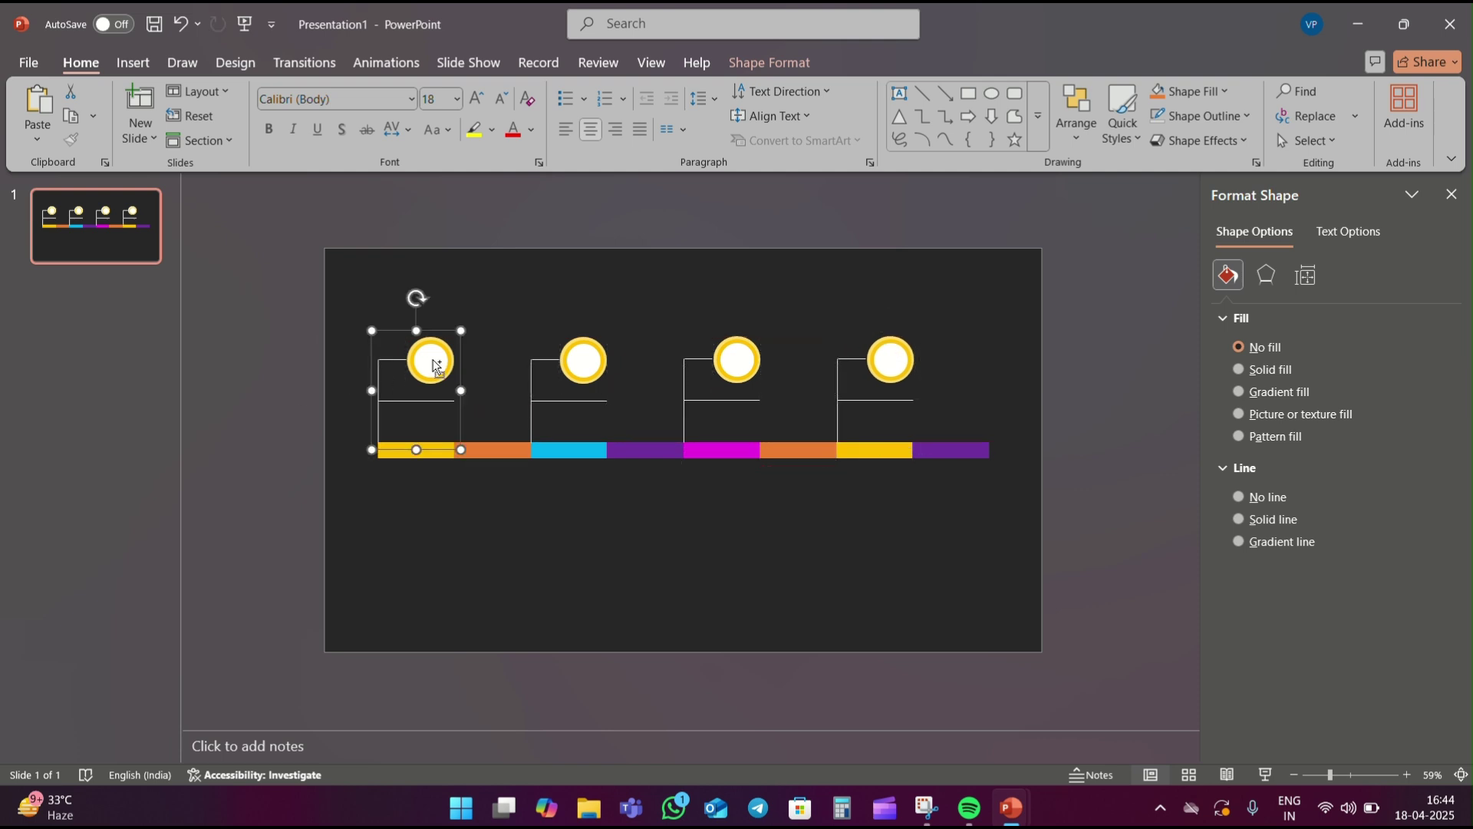
drag(430, 361, 483, 515)
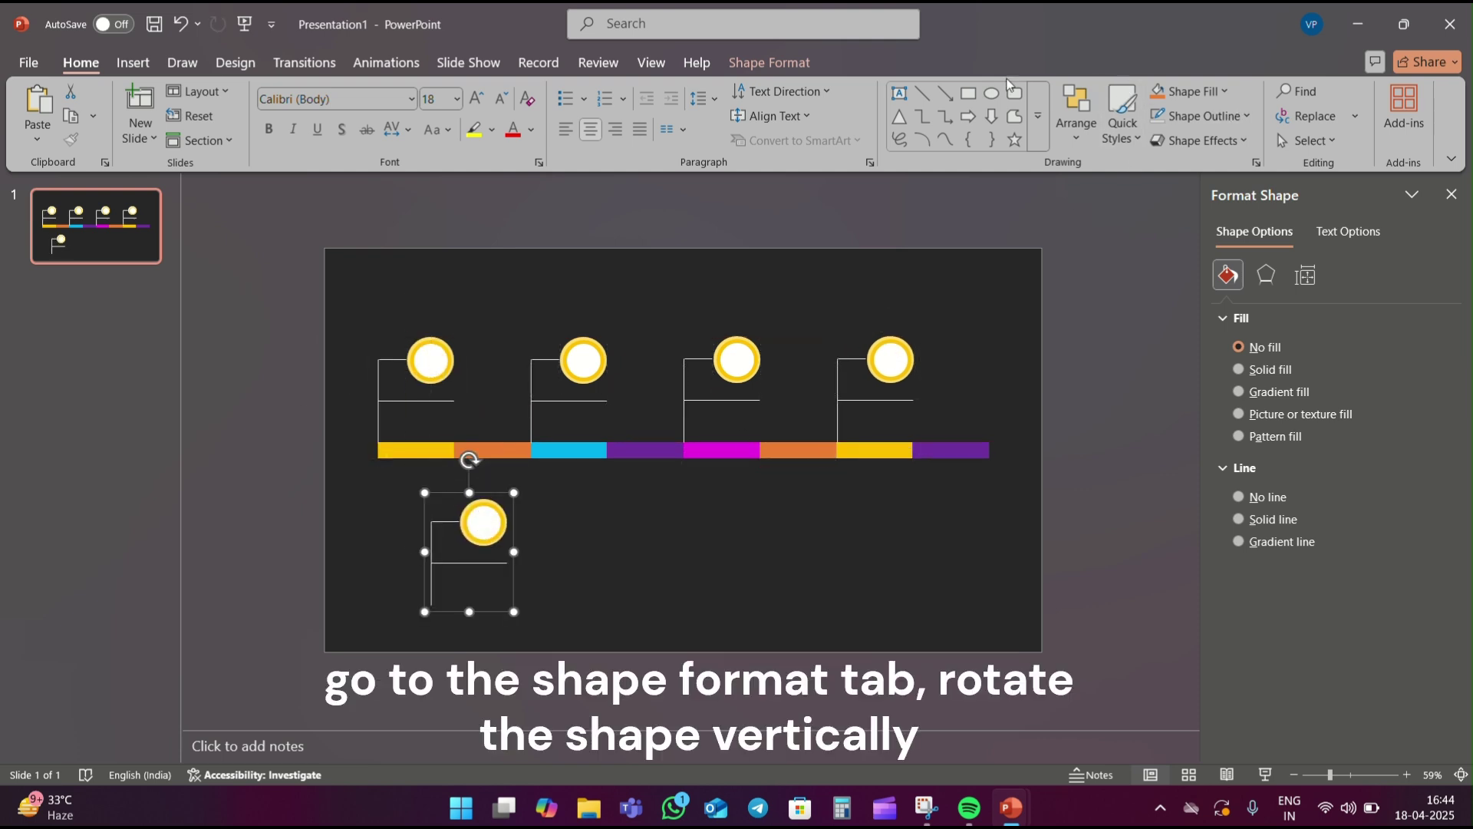
Step: Flip the lower unit vertically and move it to hang just below the bar
click(789, 65)
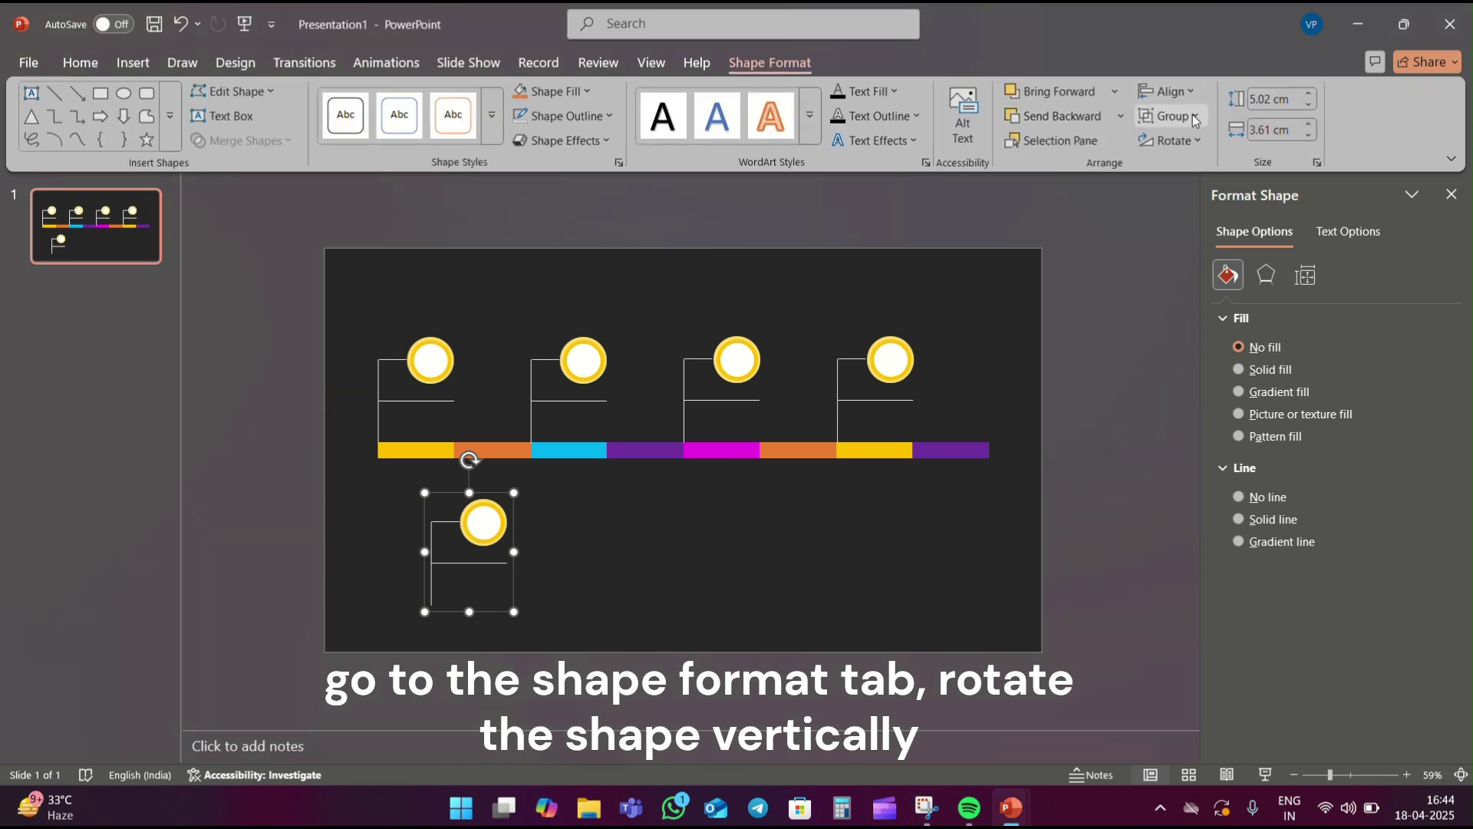
click(1181, 142)
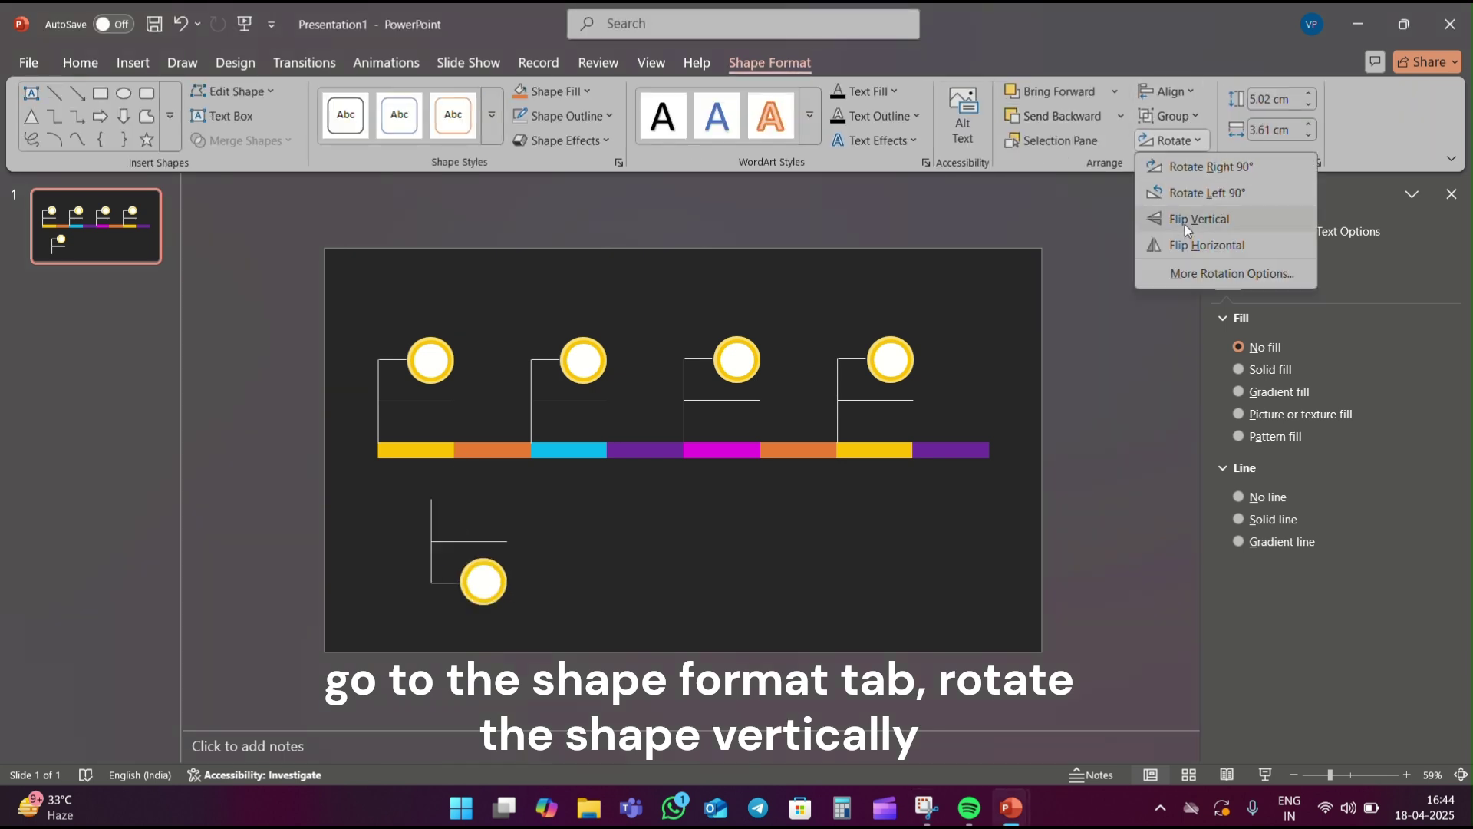
click(1185, 221)
drag(475, 566, 483, 512)
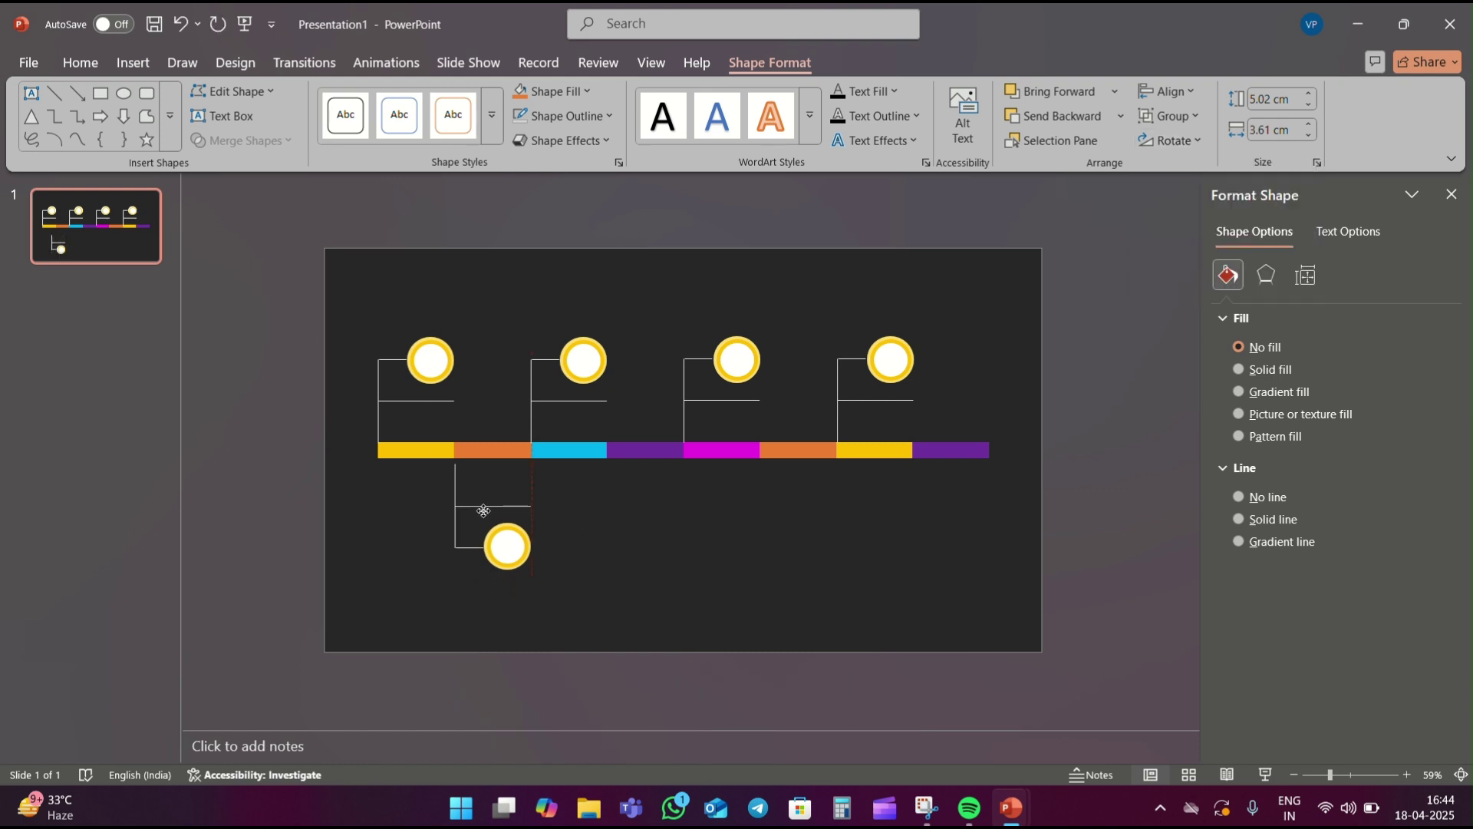
Step: Paste three more copies and place them under the next bar segments, through the purple one
key(ctrl+v)
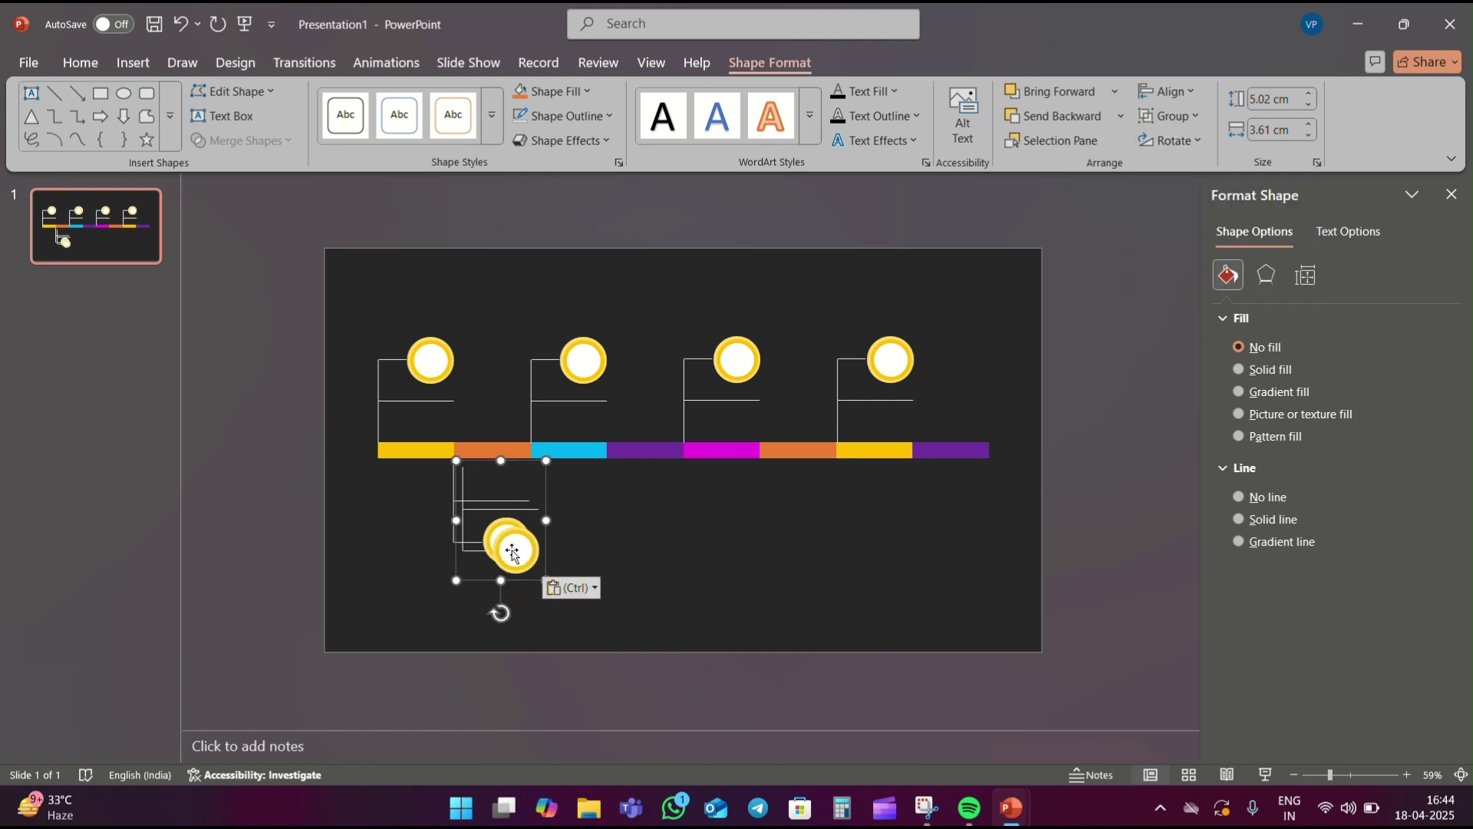
drag(509, 546, 659, 545)
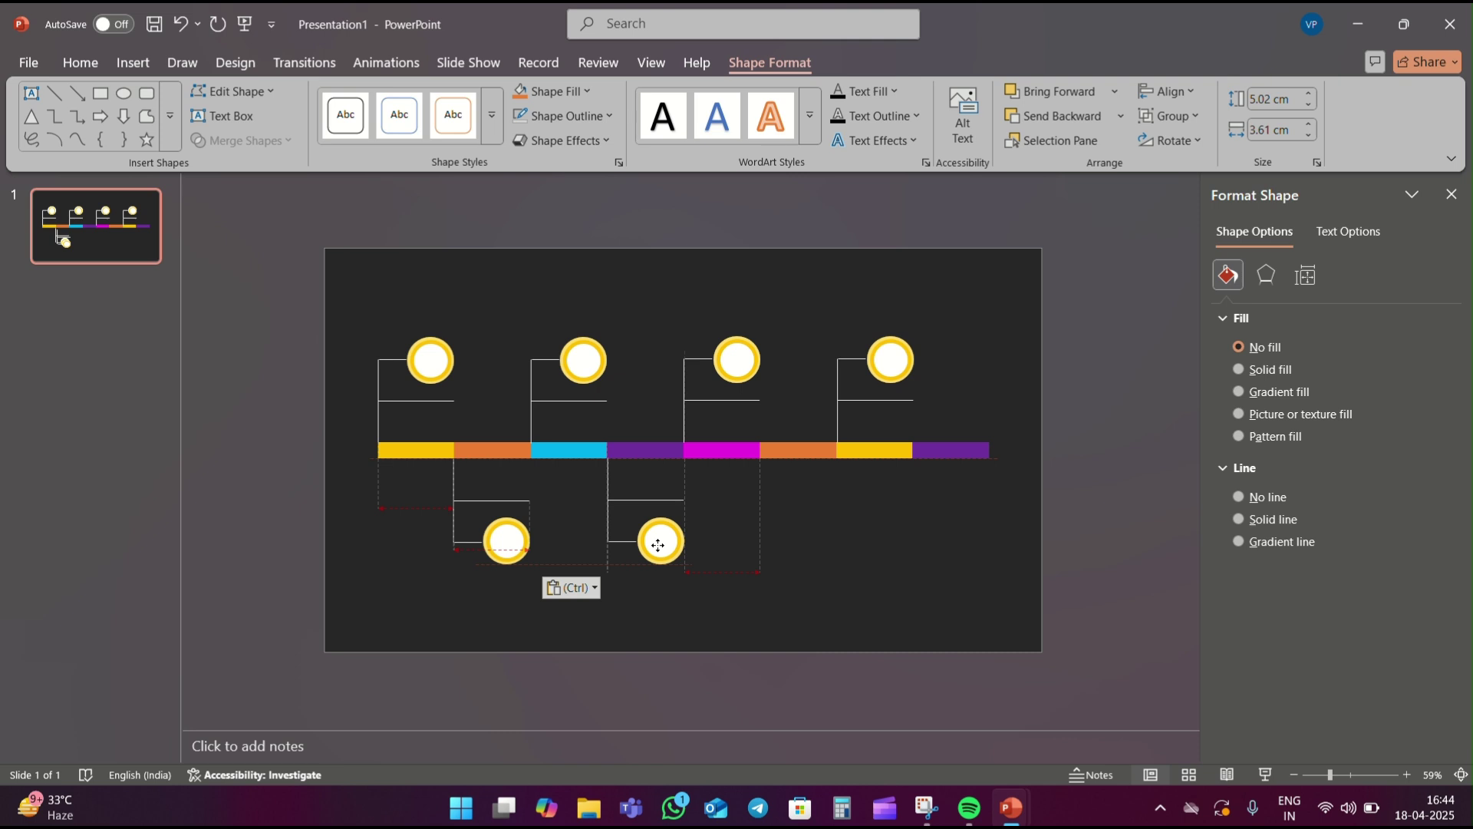
key(ctrl+v)
drag(506, 541, 821, 541)
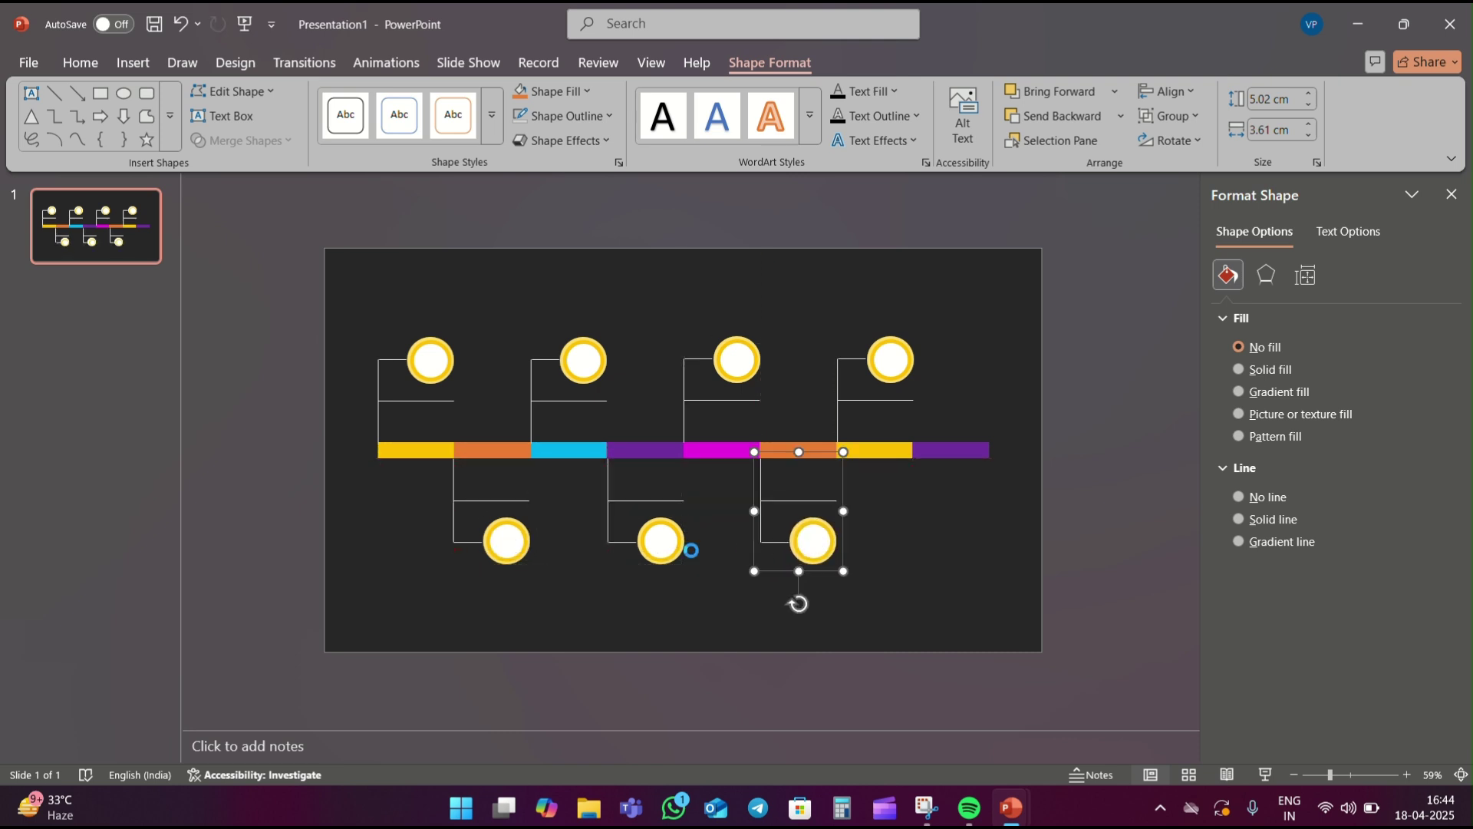
key(ctrl+v)
drag(514, 551, 964, 544)
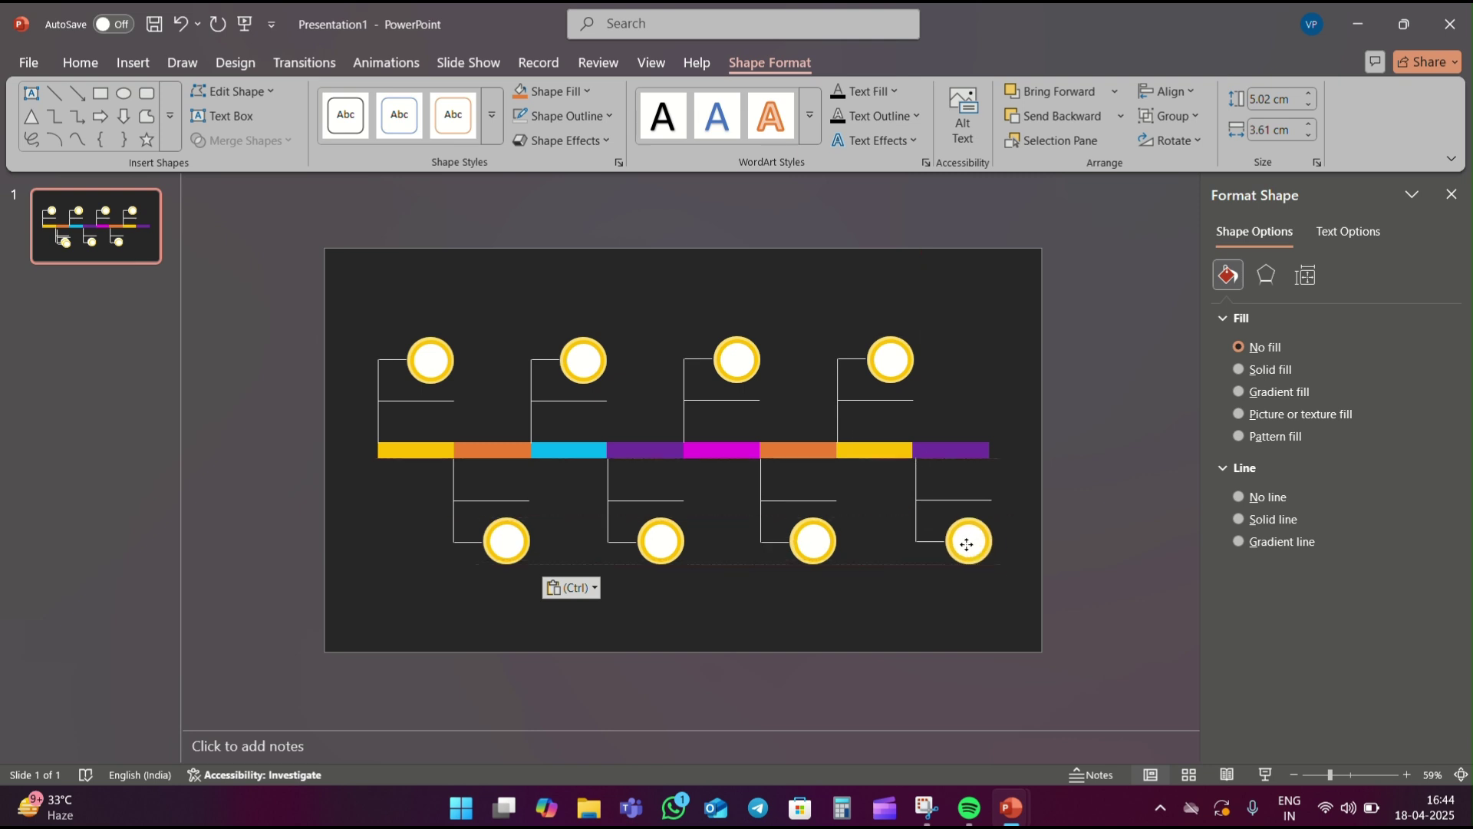
click(554, 274)
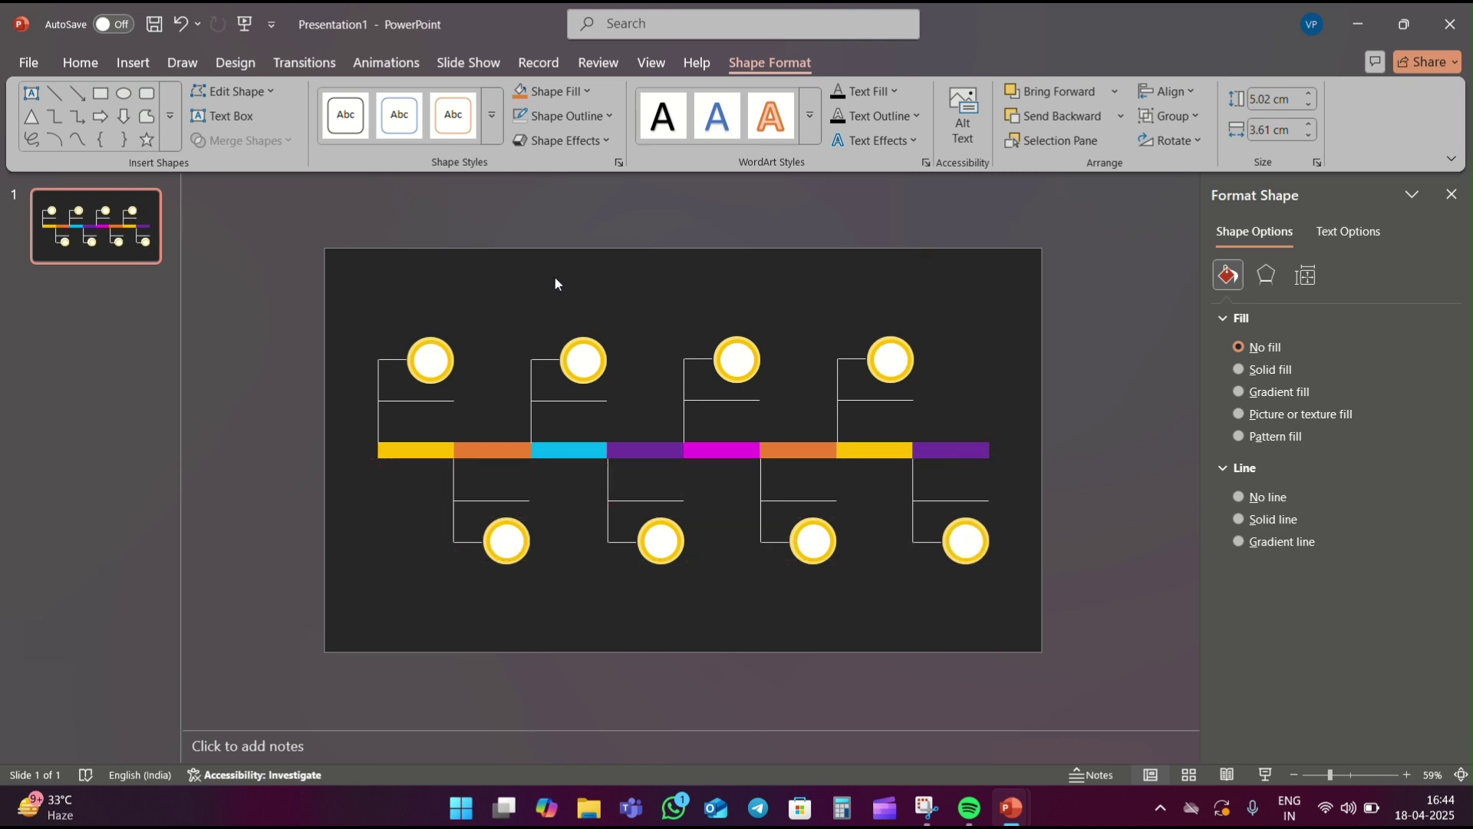
Step: Set both the outline and shadow colour of the second top circle to light blue
double_click(587, 359)
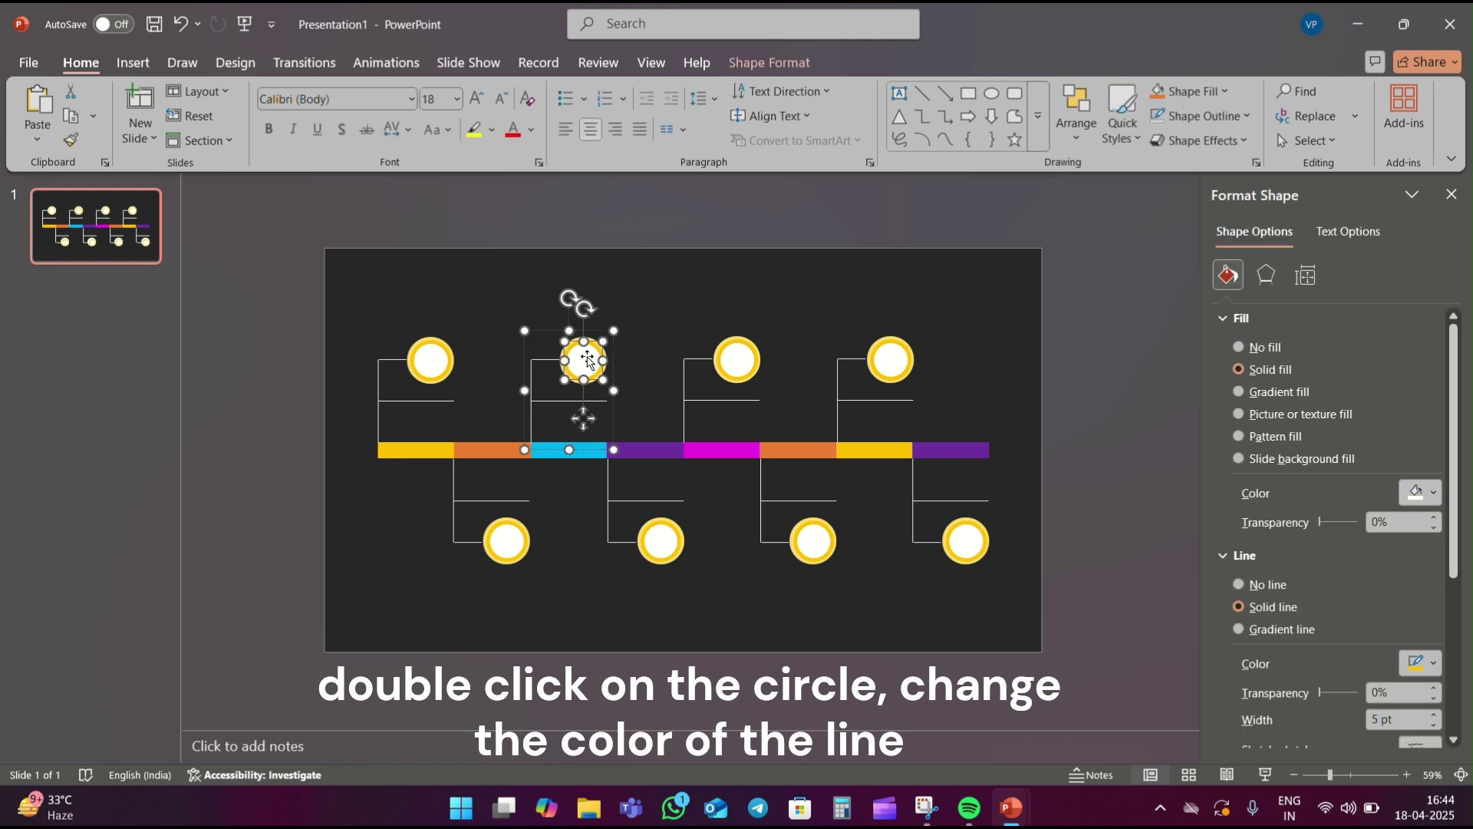
click(1421, 663)
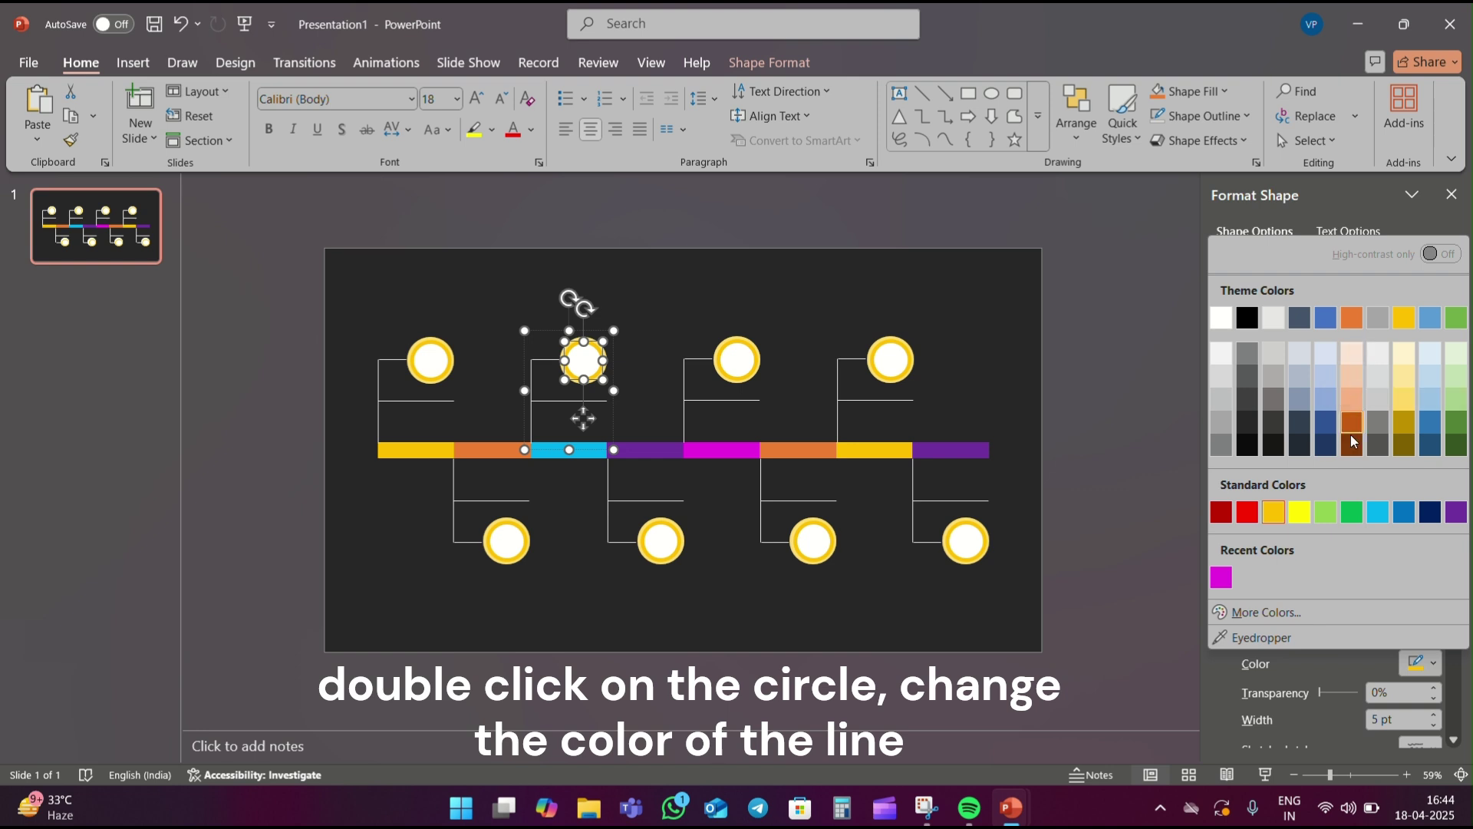
click(1378, 512)
click(629, 333)
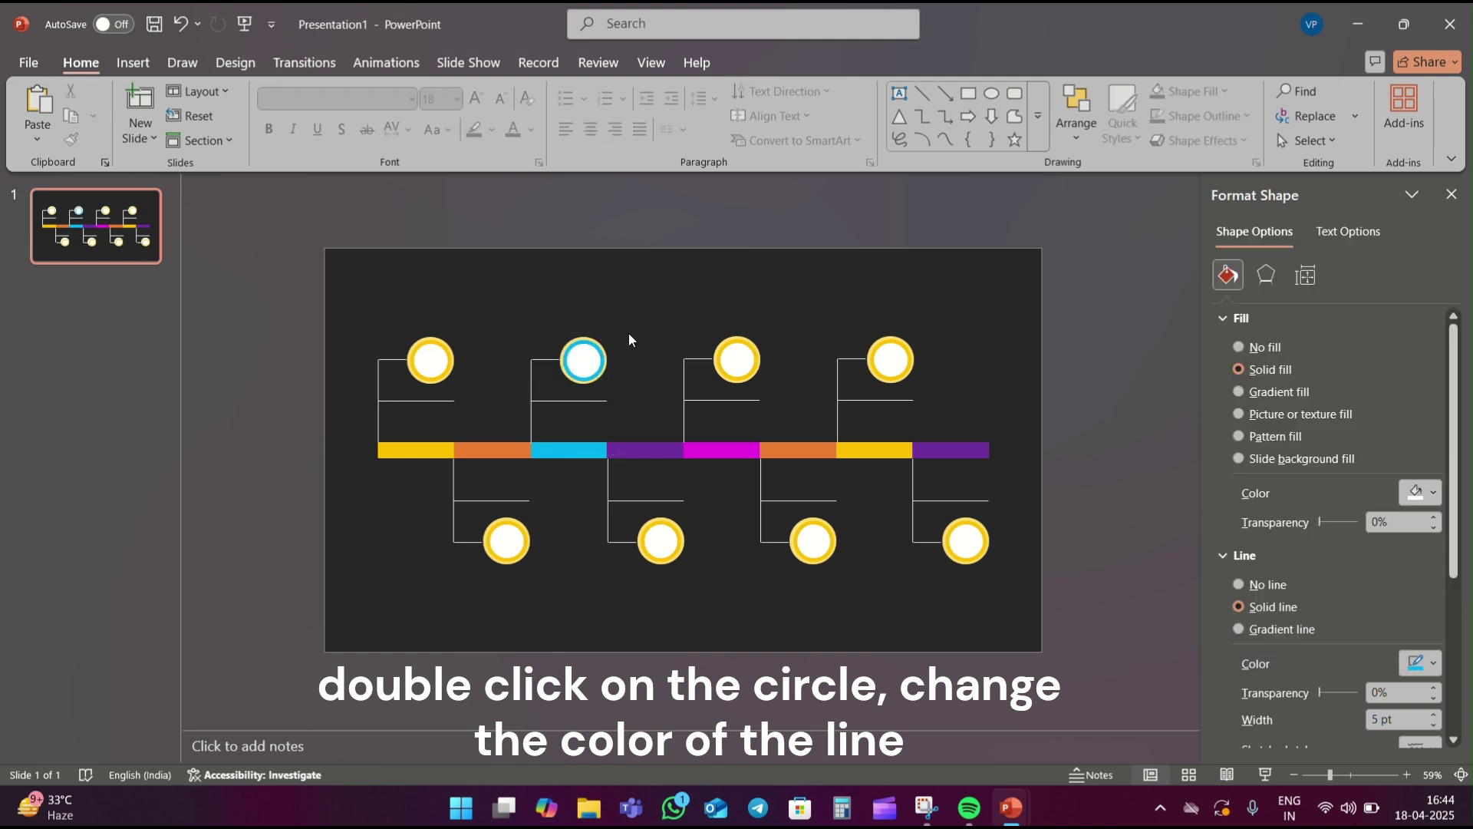
click(600, 340)
click(600, 340)
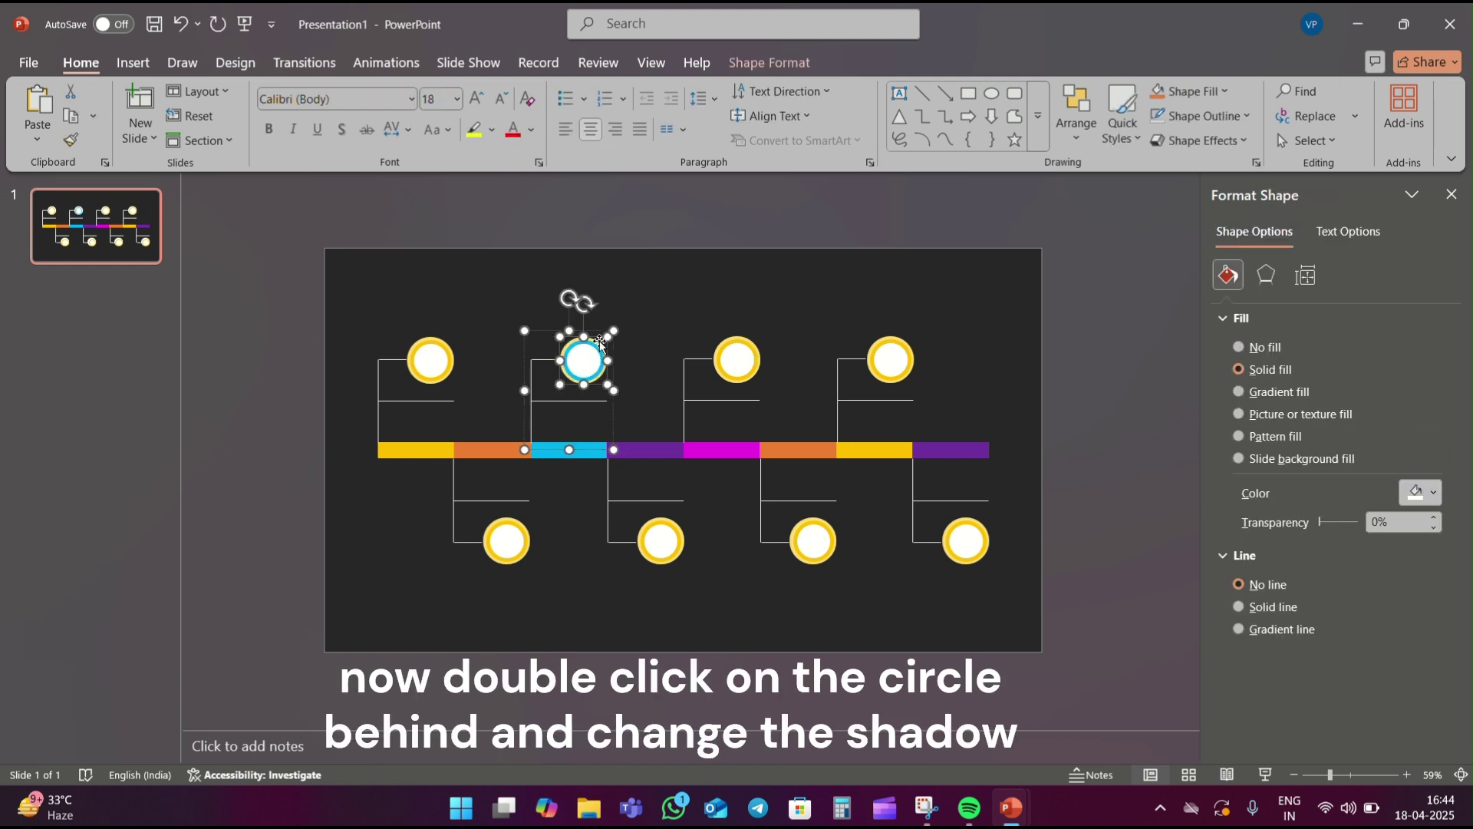
click(1266, 274)
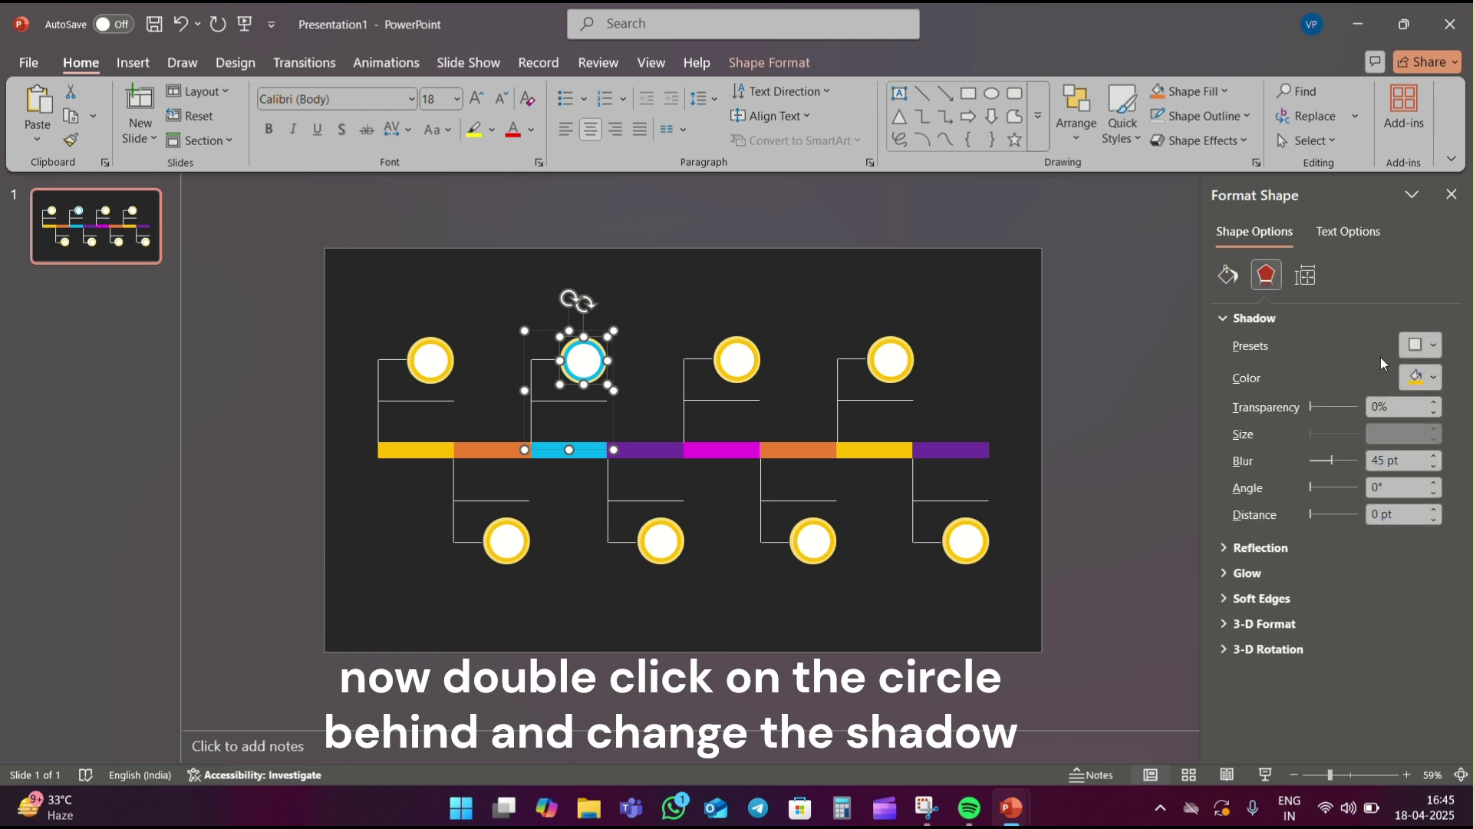
click(1401, 378)
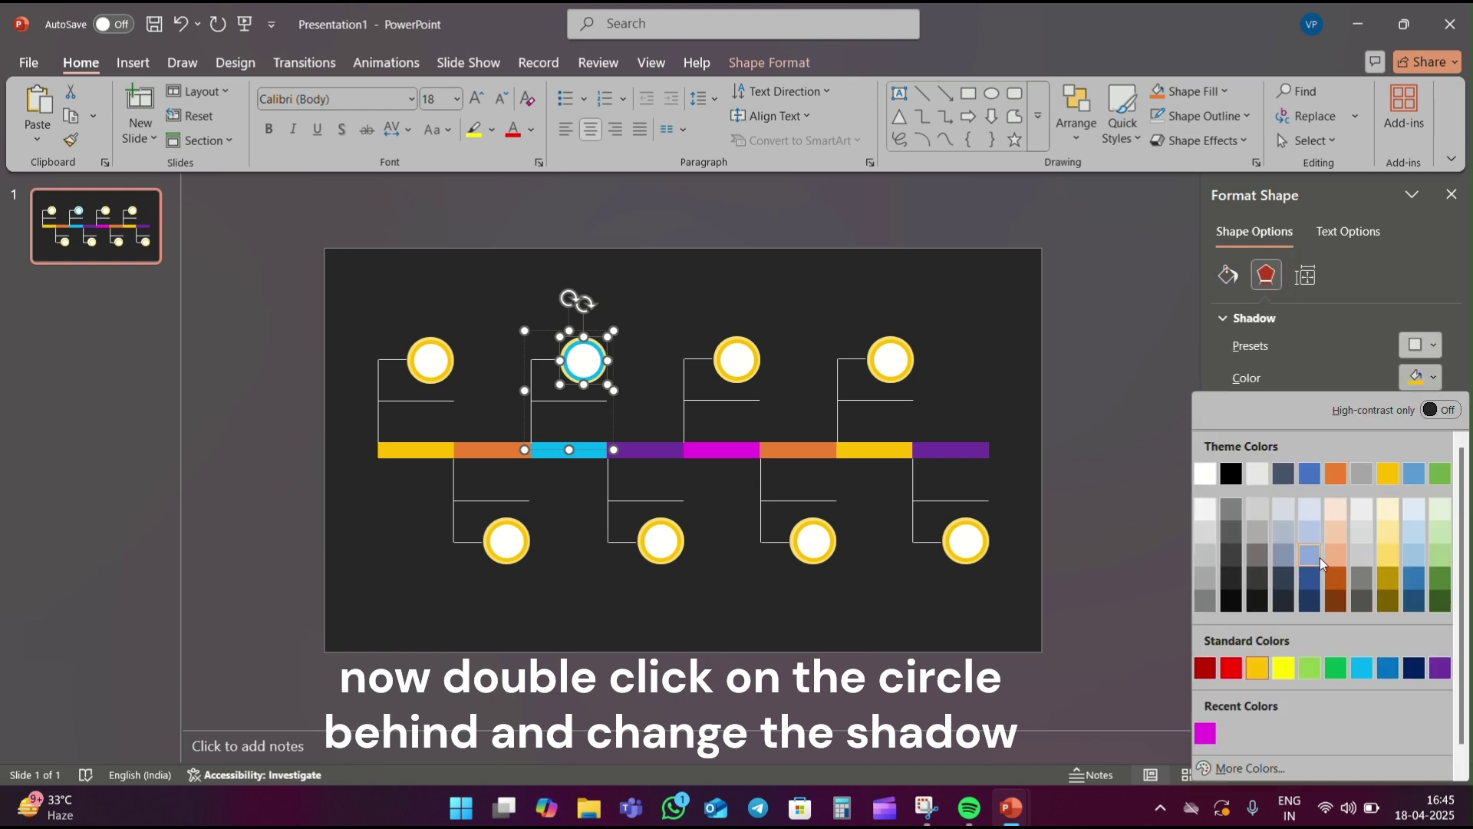
click(1362, 669)
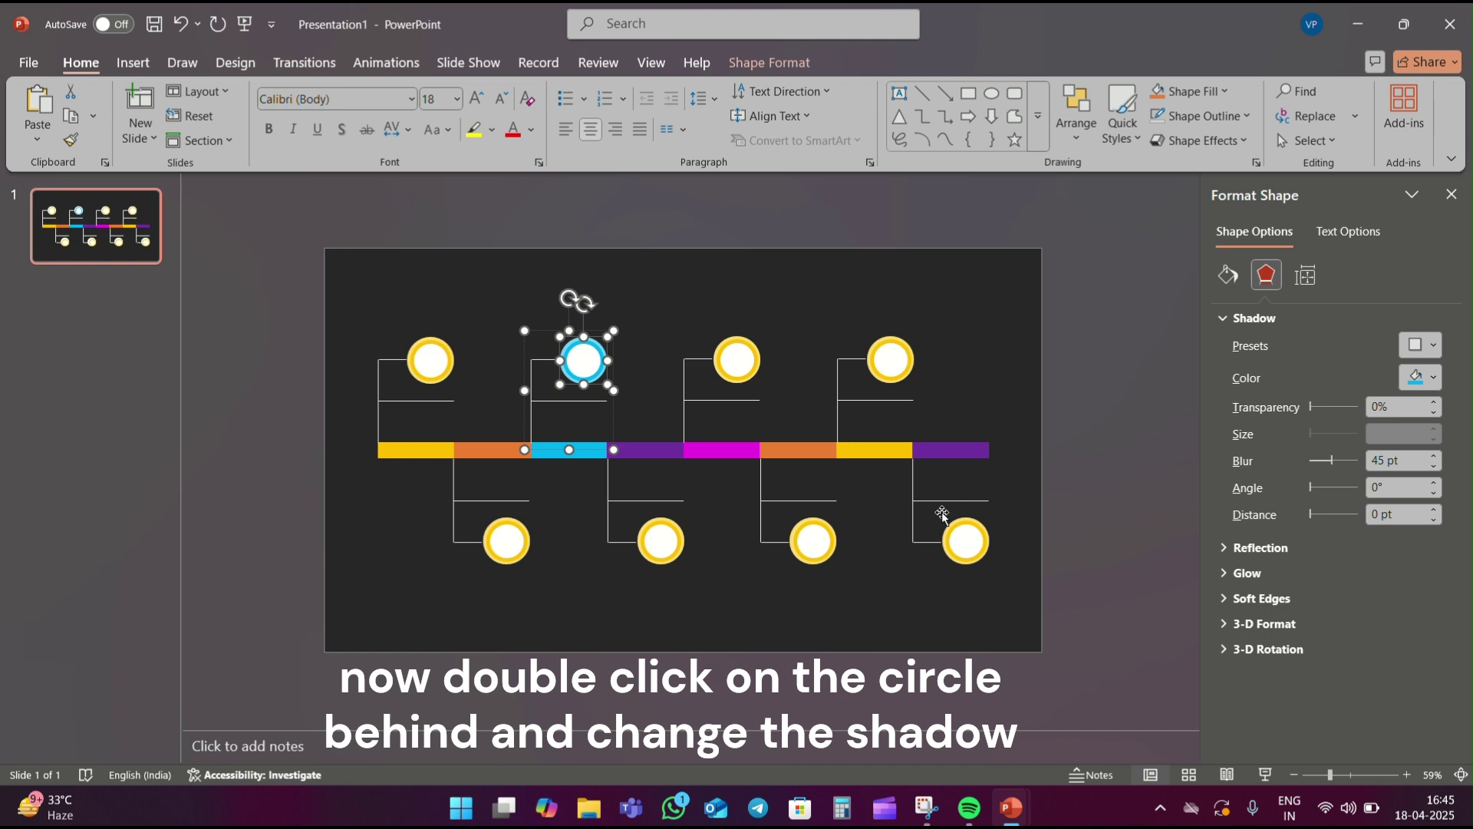
Step: Give the third top circle a magenta outline and magenta shadow
click(797, 293)
click(736, 359)
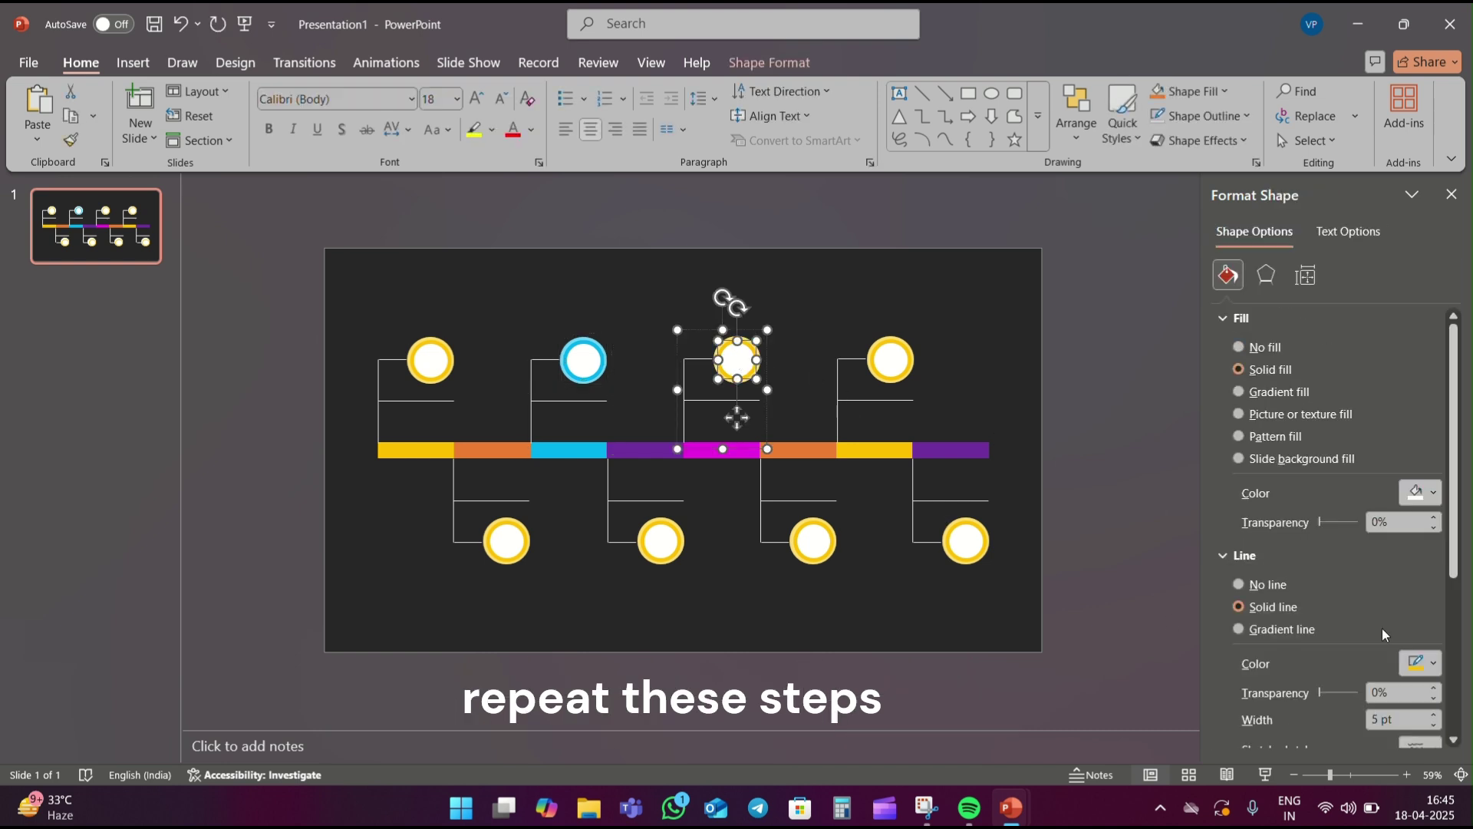
click(1421, 663)
click(1221, 576)
click(762, 284)
click(743, 337)
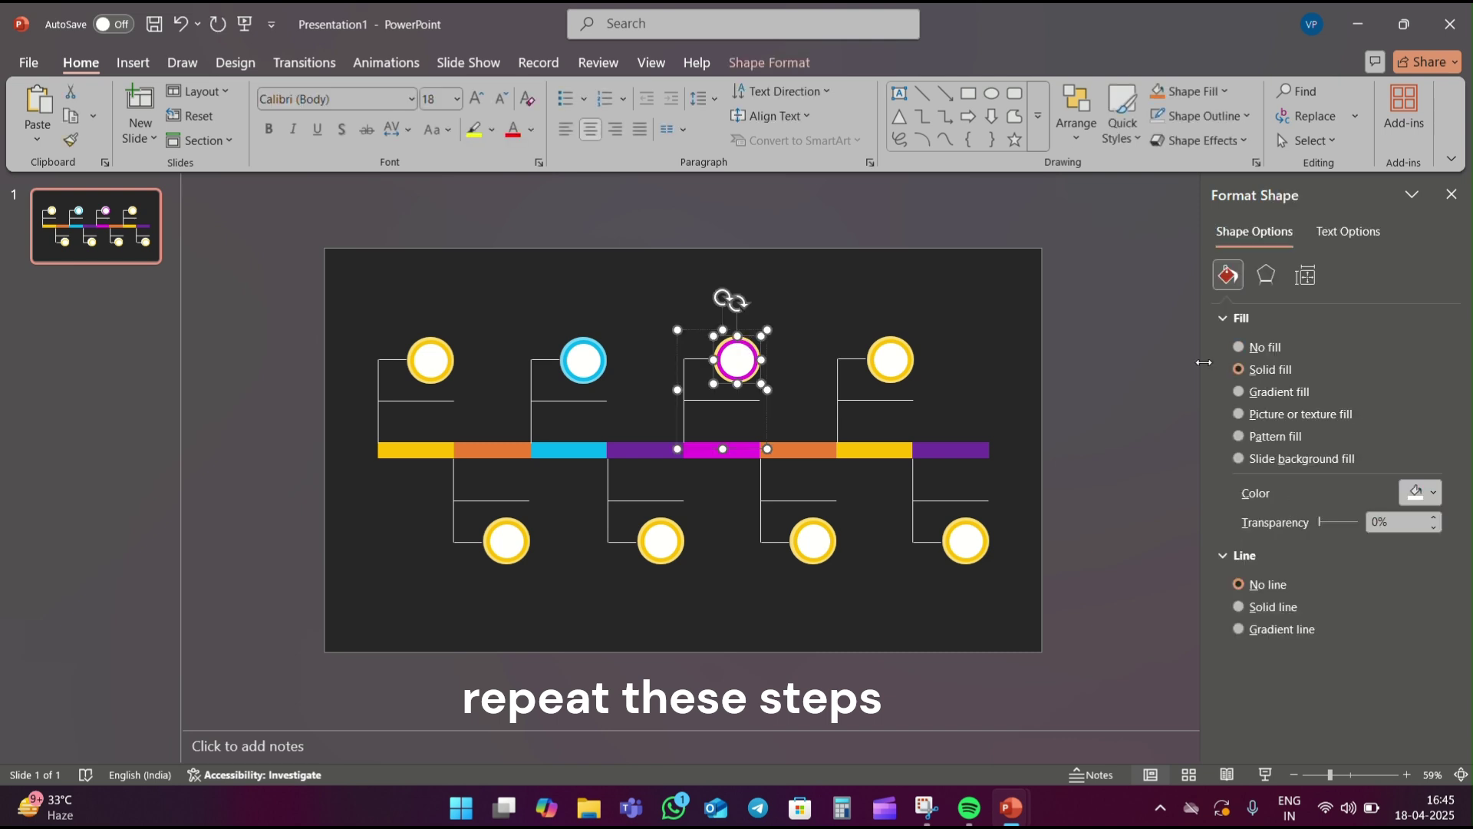
click(1266, 275)
click(1418, 392)
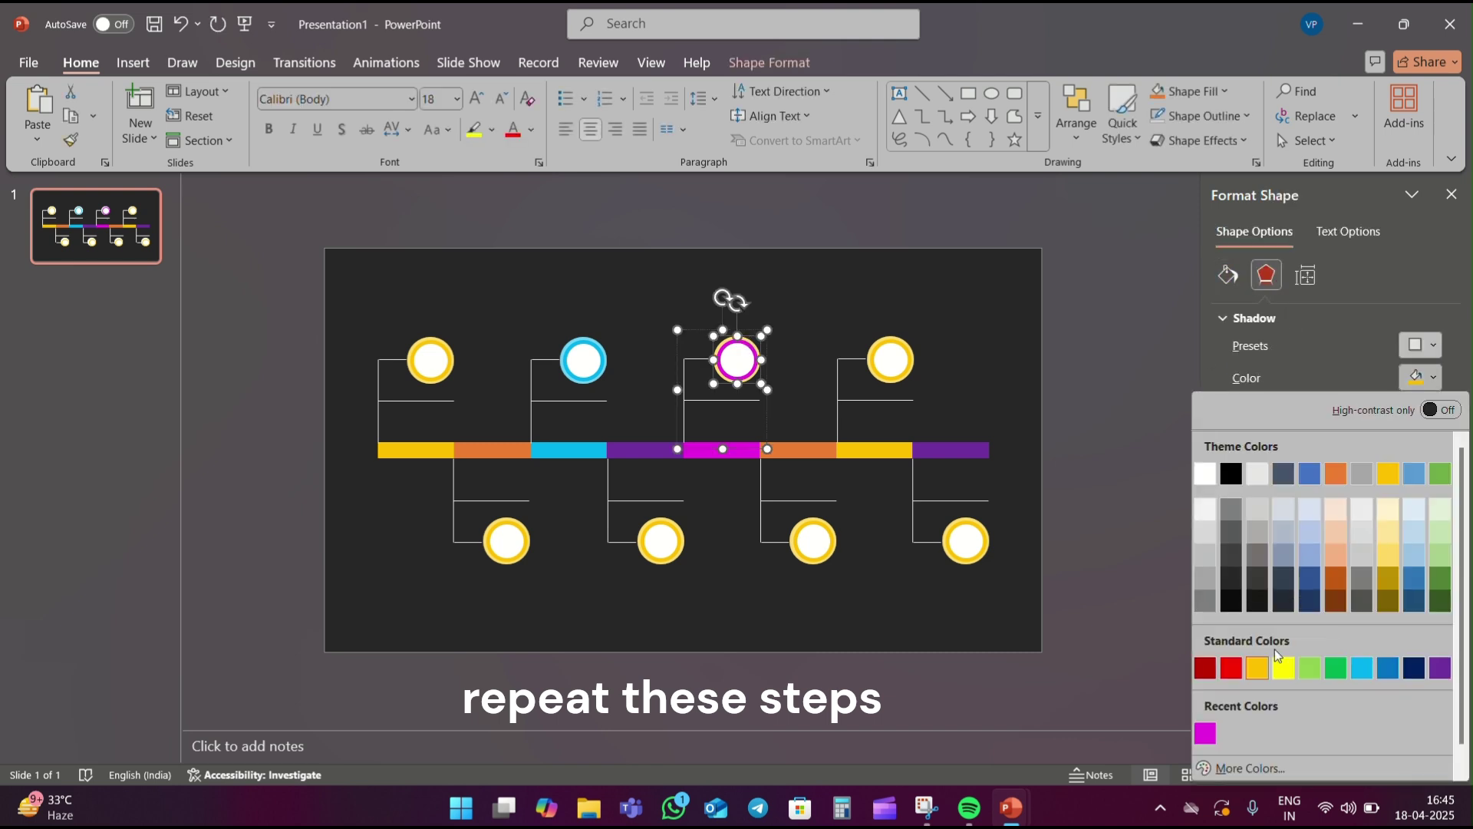
click(1210, 735)
click(946, 304)
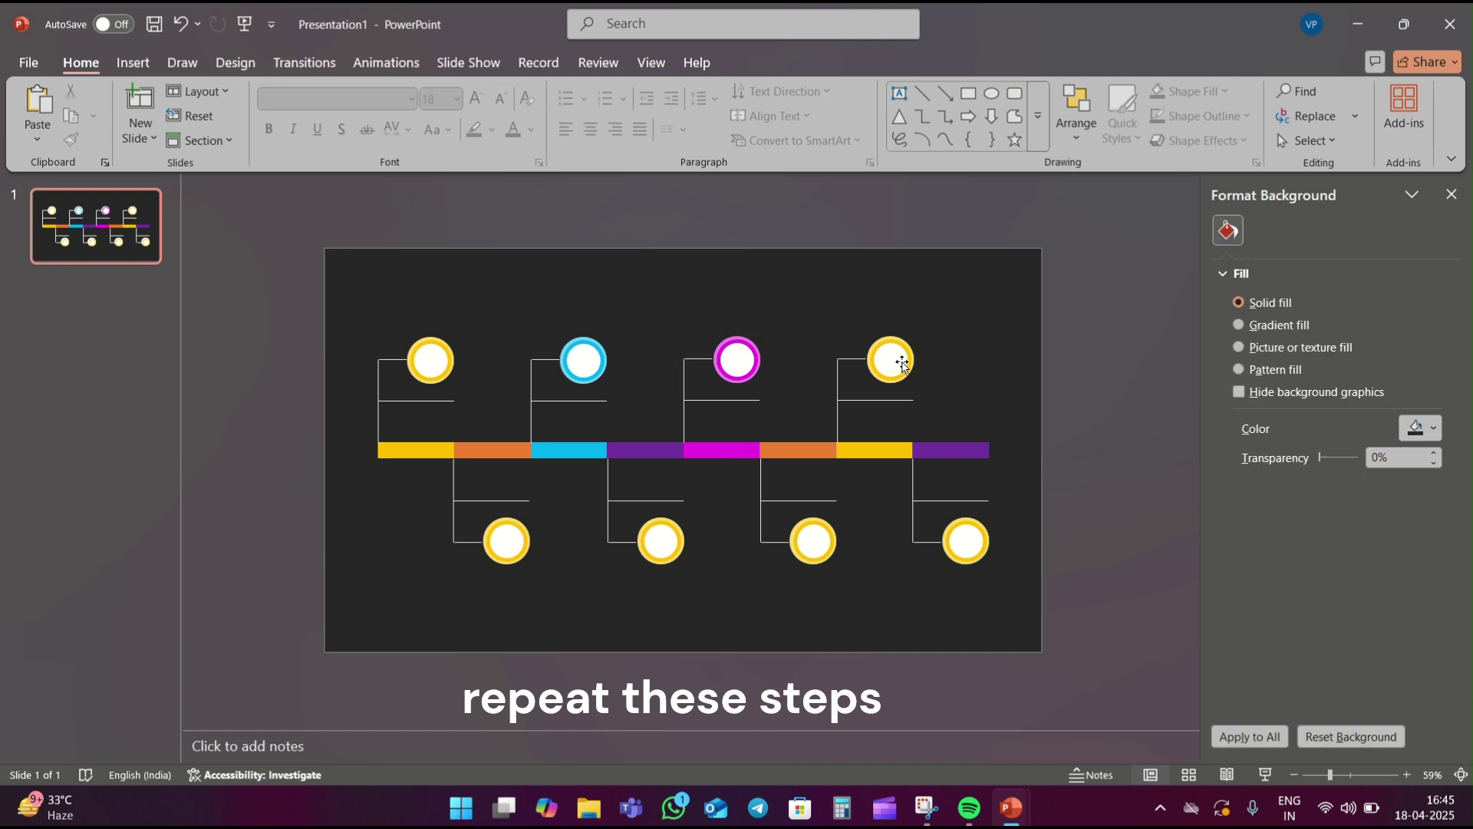
Step: Give the bottom-right circle a purple outline and purple shadow
click(891, 361)
click(1013, 337)
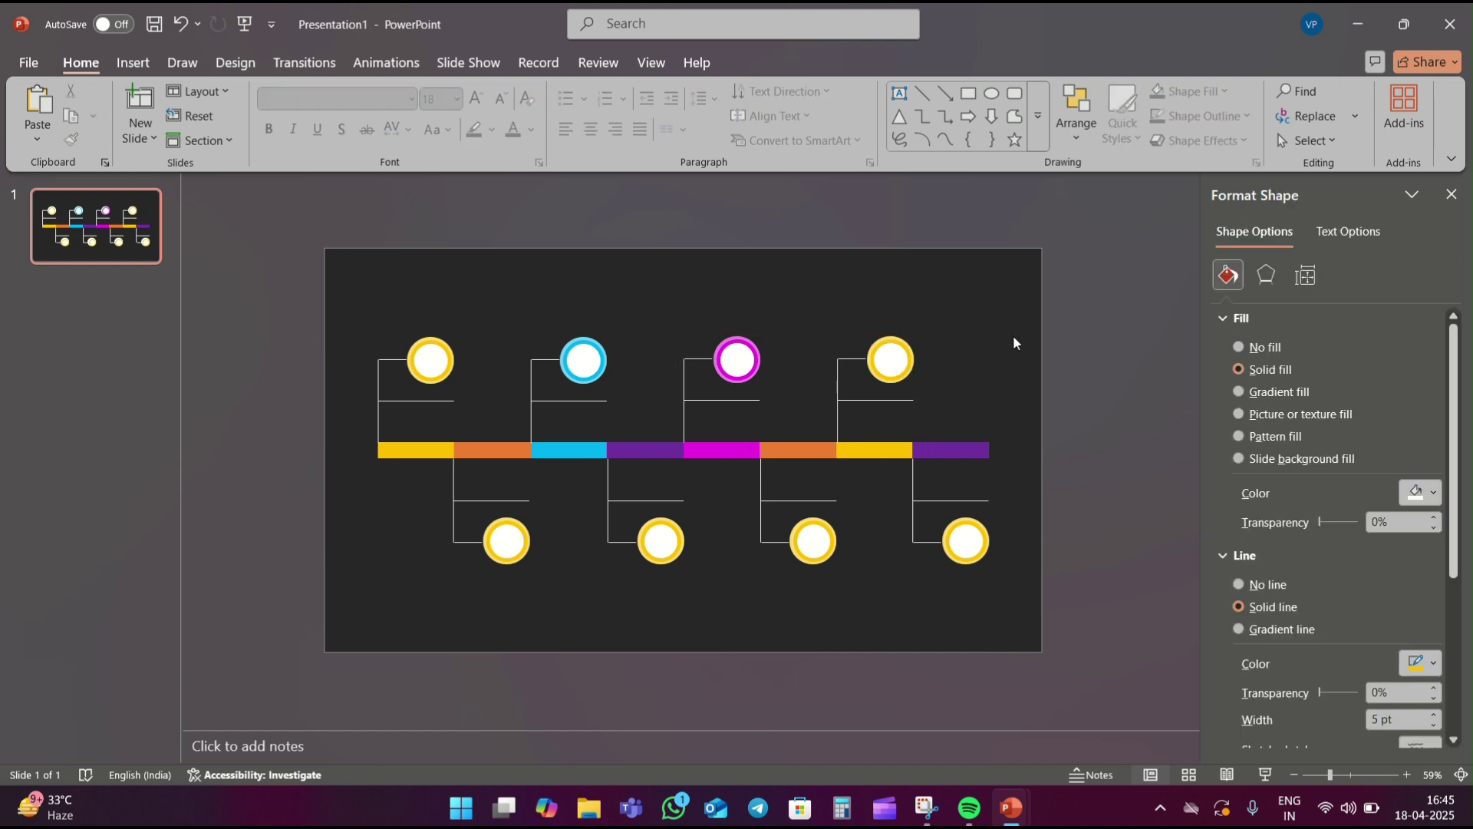
click(963, 539)
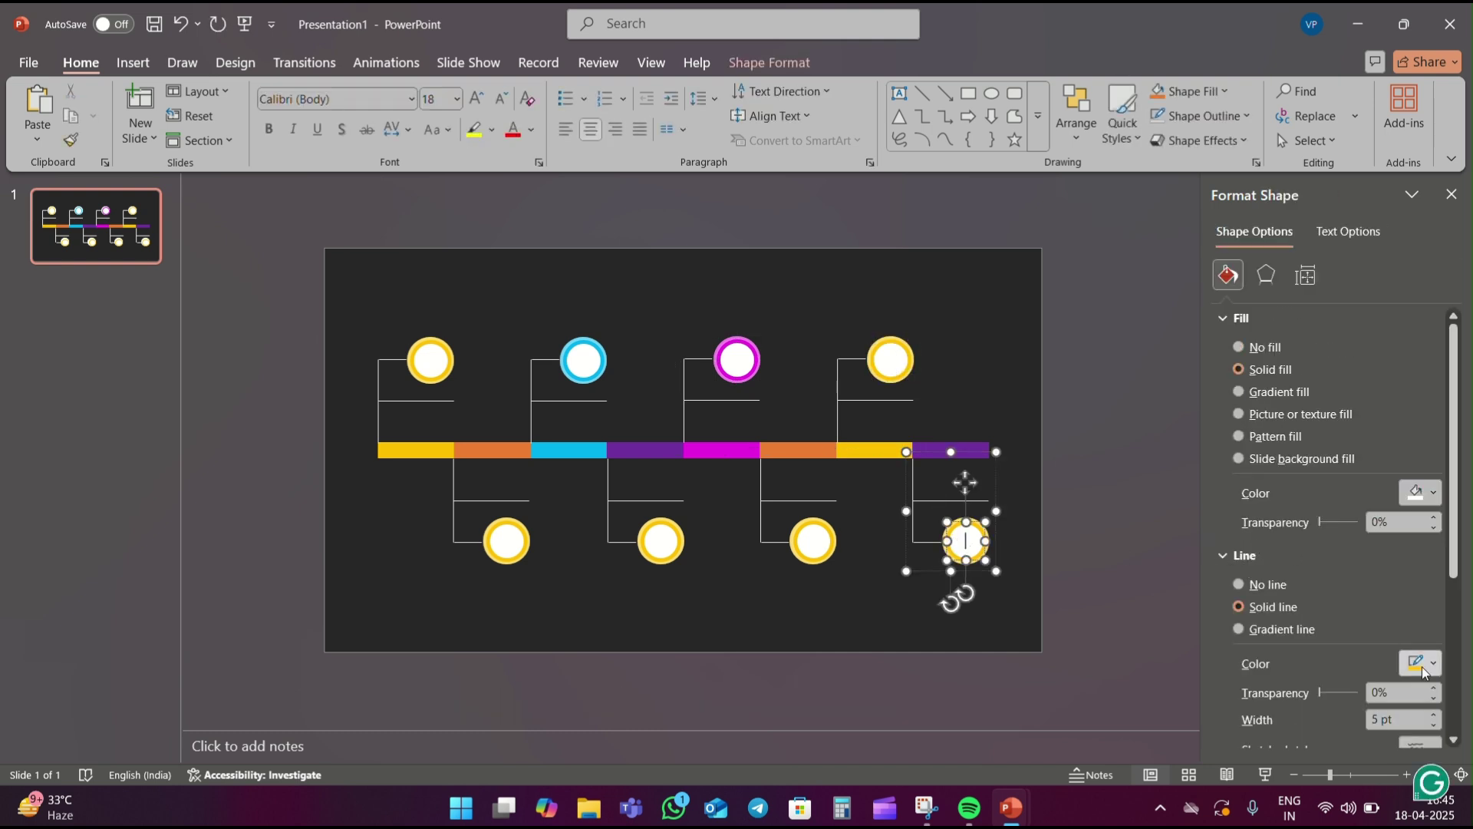
click(1422, 663)
click(1459, 513)
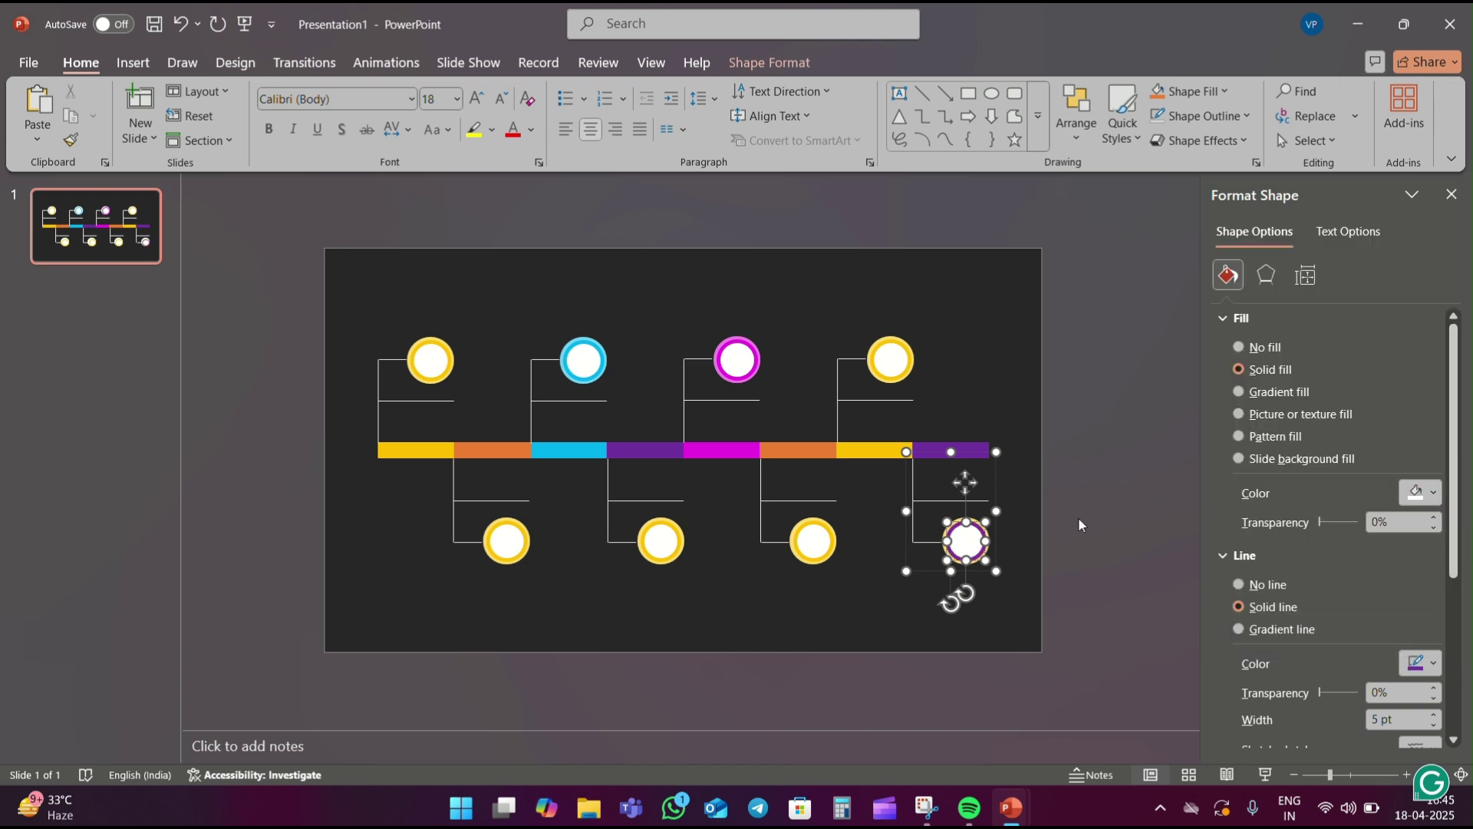
click(1031, 545)
click(988, 532)
click(987, 532)
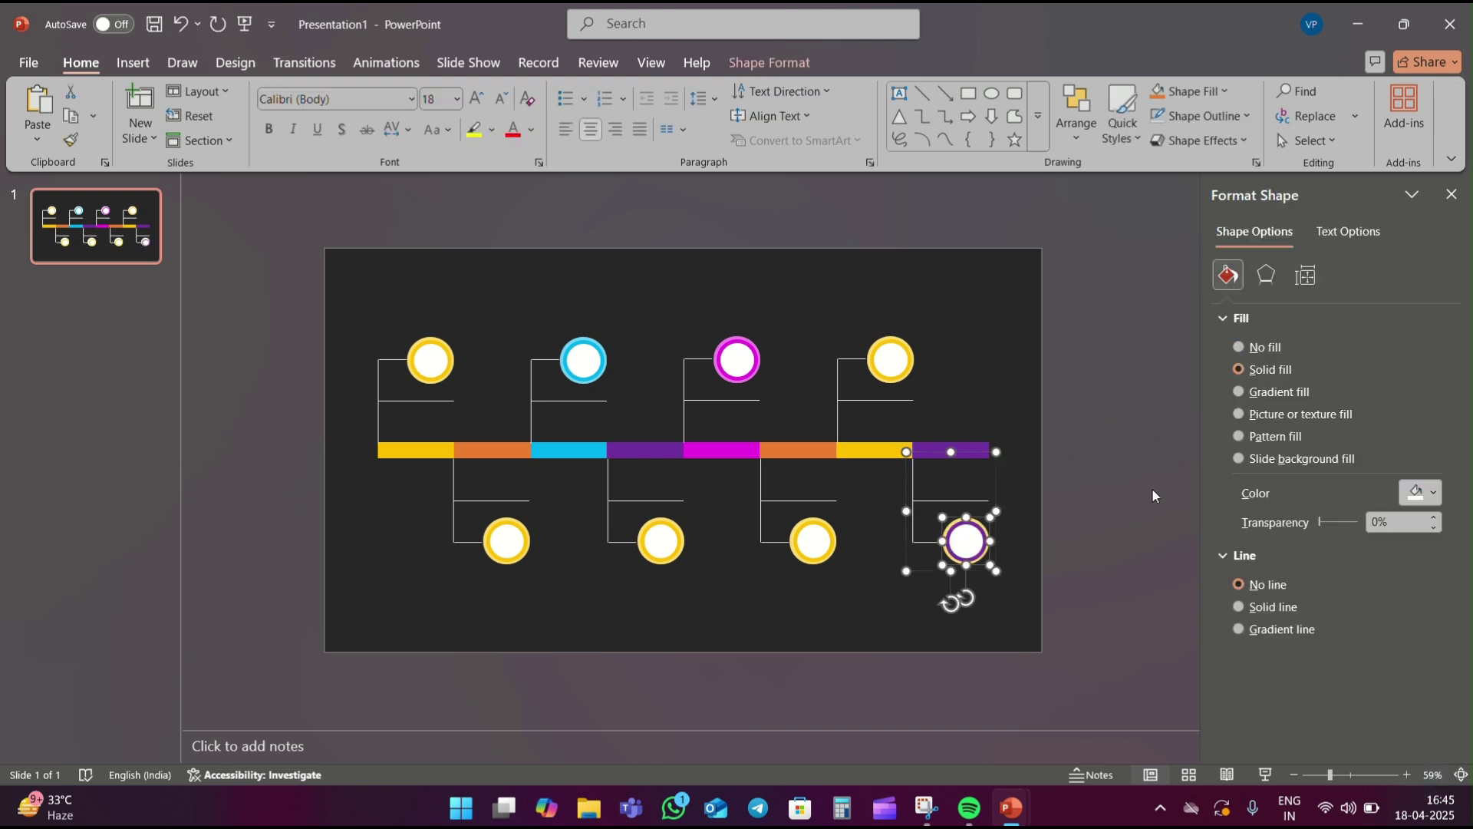
click(1266, 275)
click(1419, 378)
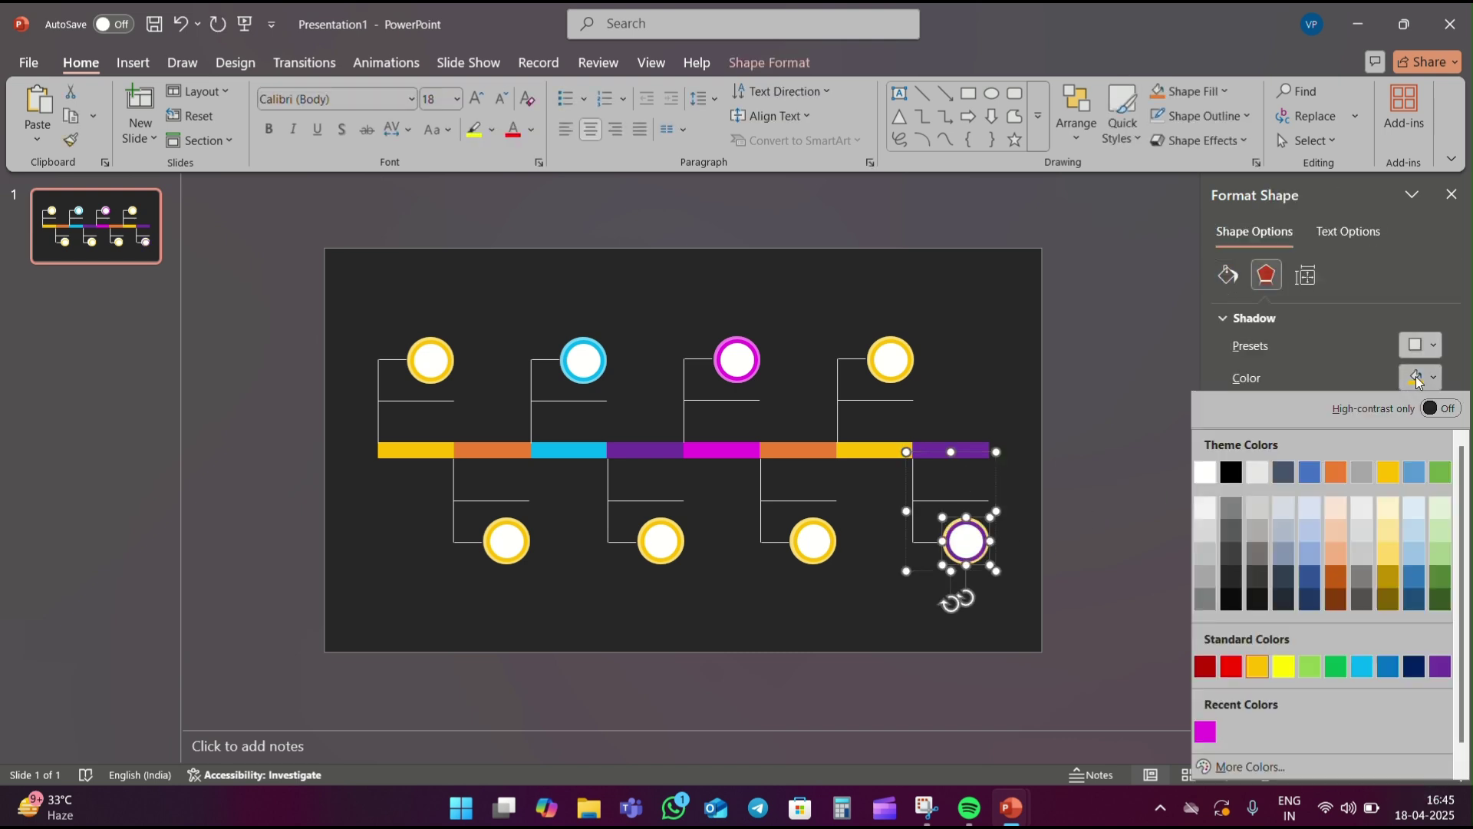
click(1440, 666)
click(849, 615)
Step: Give the third bottom circle an orange outline and orange shadow
click(814, 538)
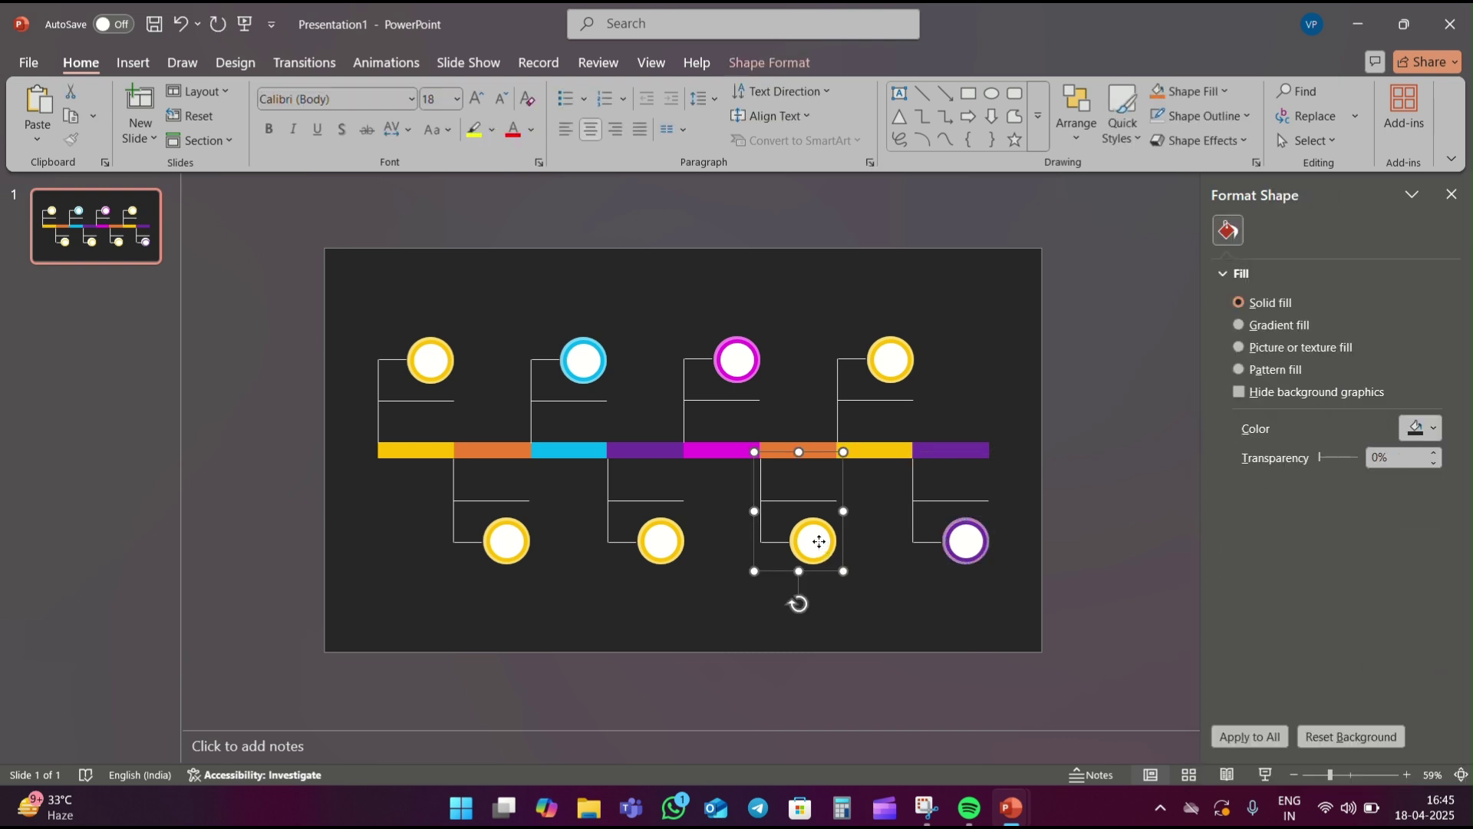
click(814, 541)
click(1419, 673)
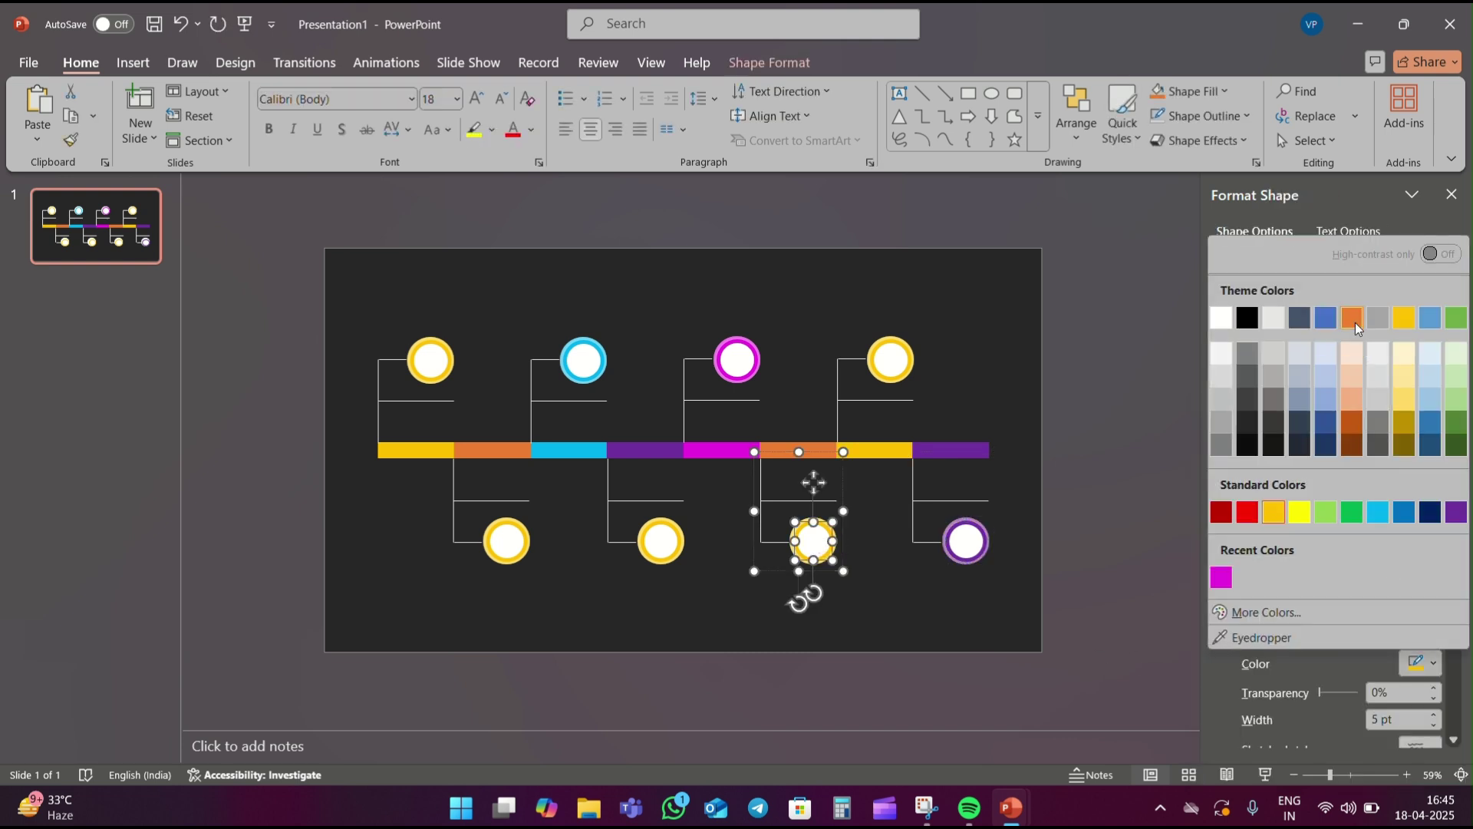
click(1354, 322)
click(855, 540)
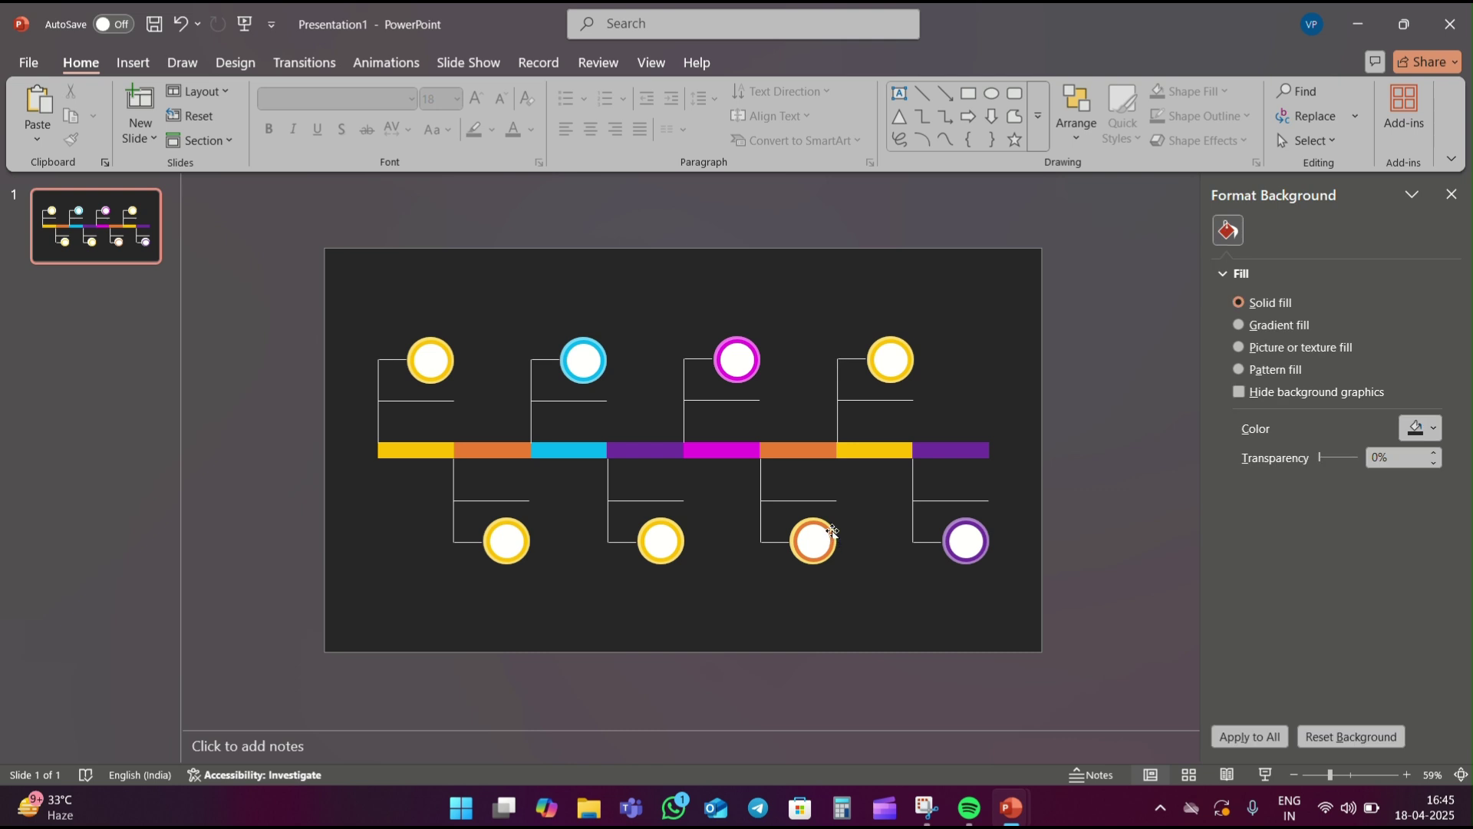
click(832, 531)
click(1266, 275)
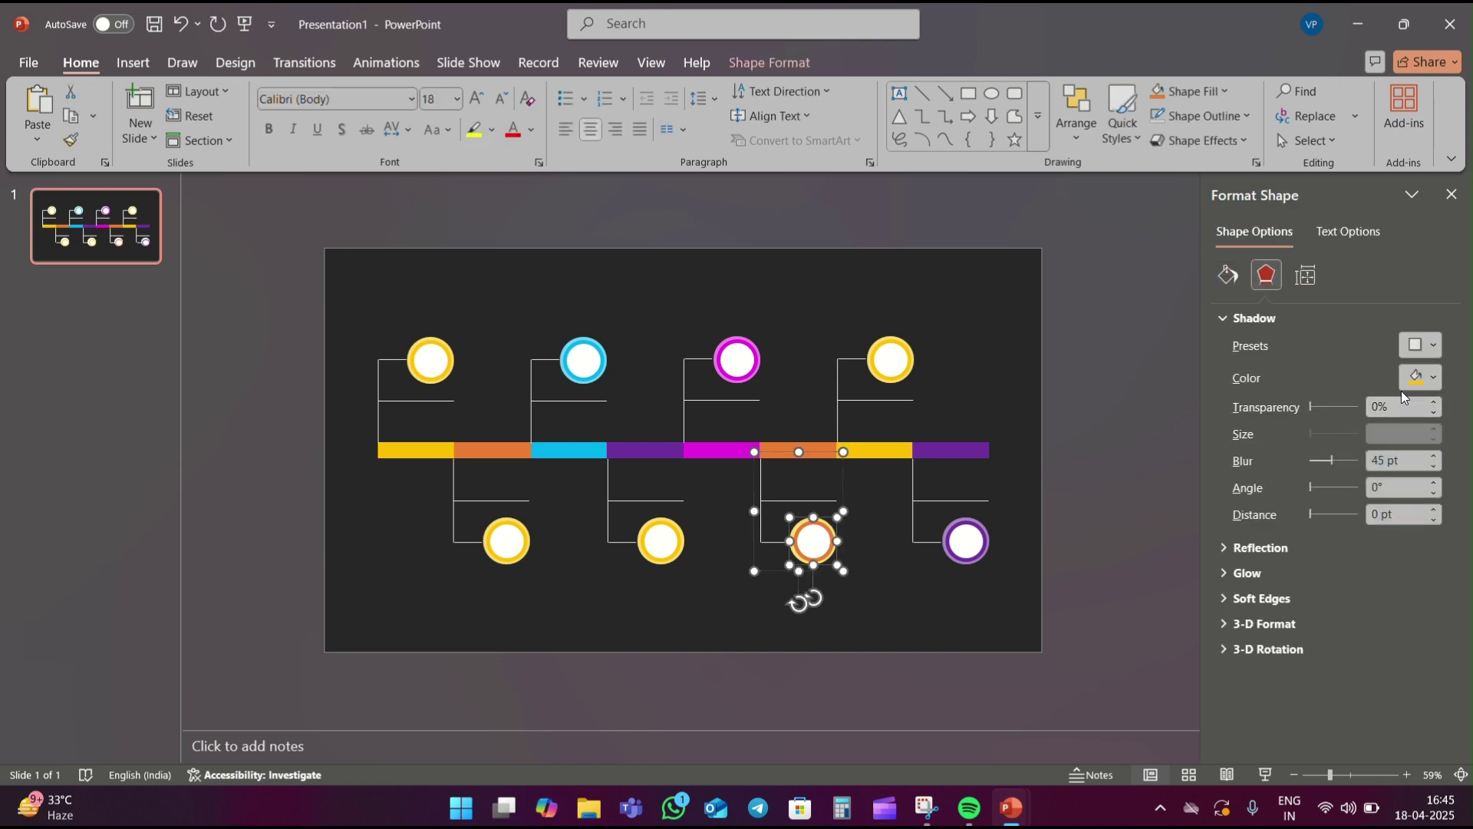
click(1420, 376)
click(1337, 474)
click(507, 541)
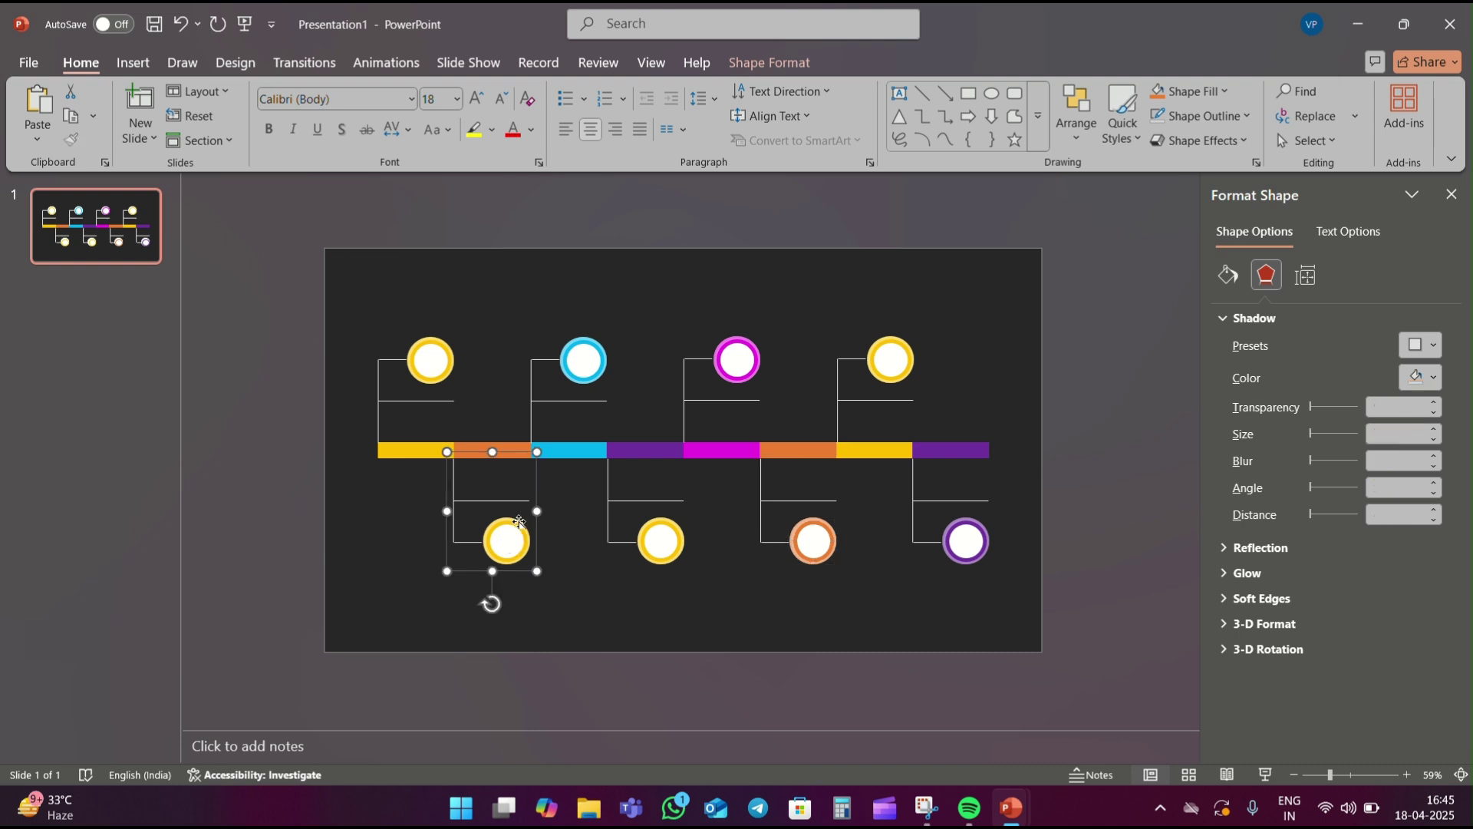
Step: Give the bottom-left circle an orange shadow and orange outline
click(520, 522)
click(1421, 377)
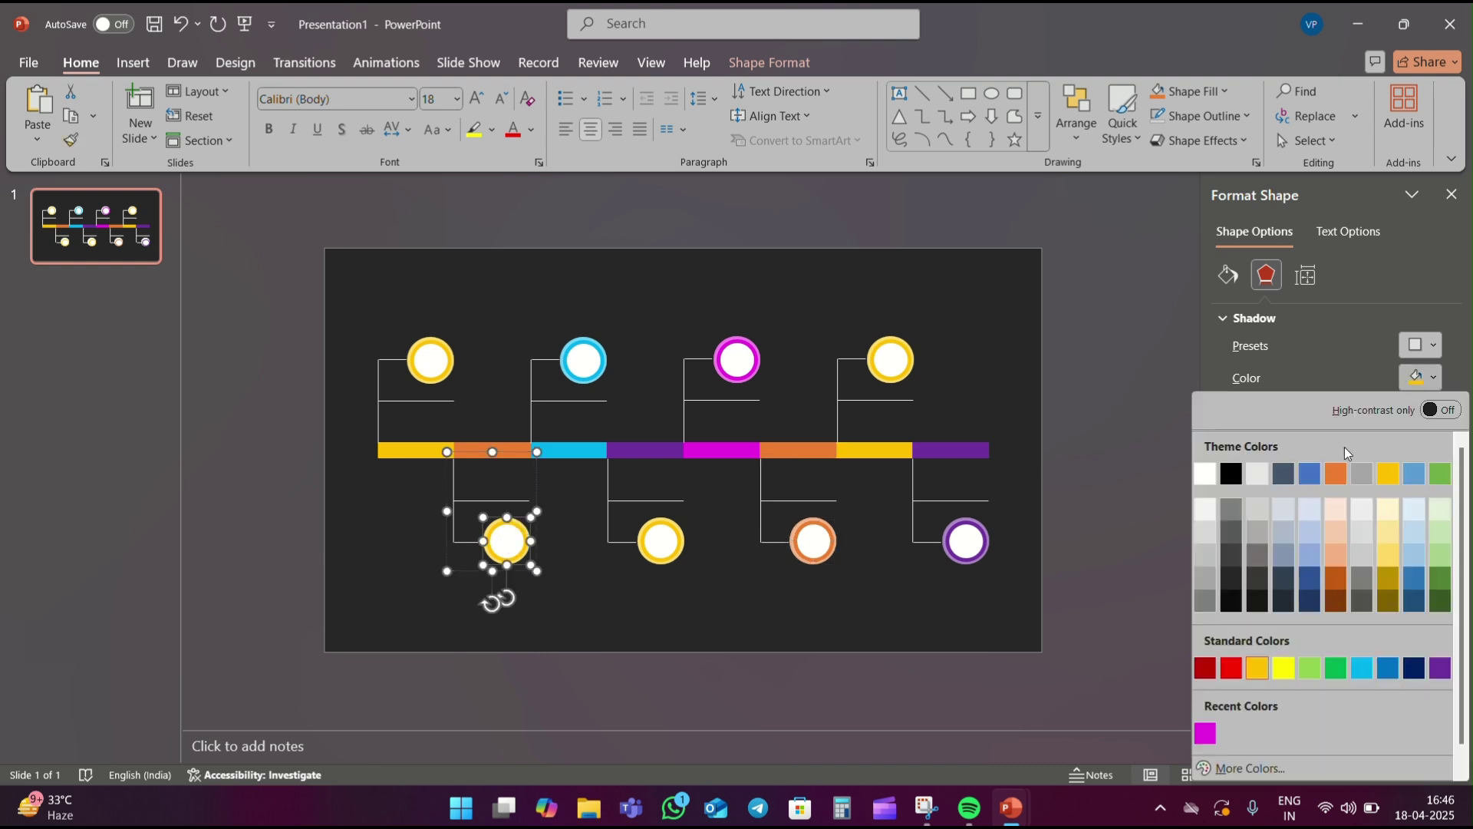
click(1336, 490)
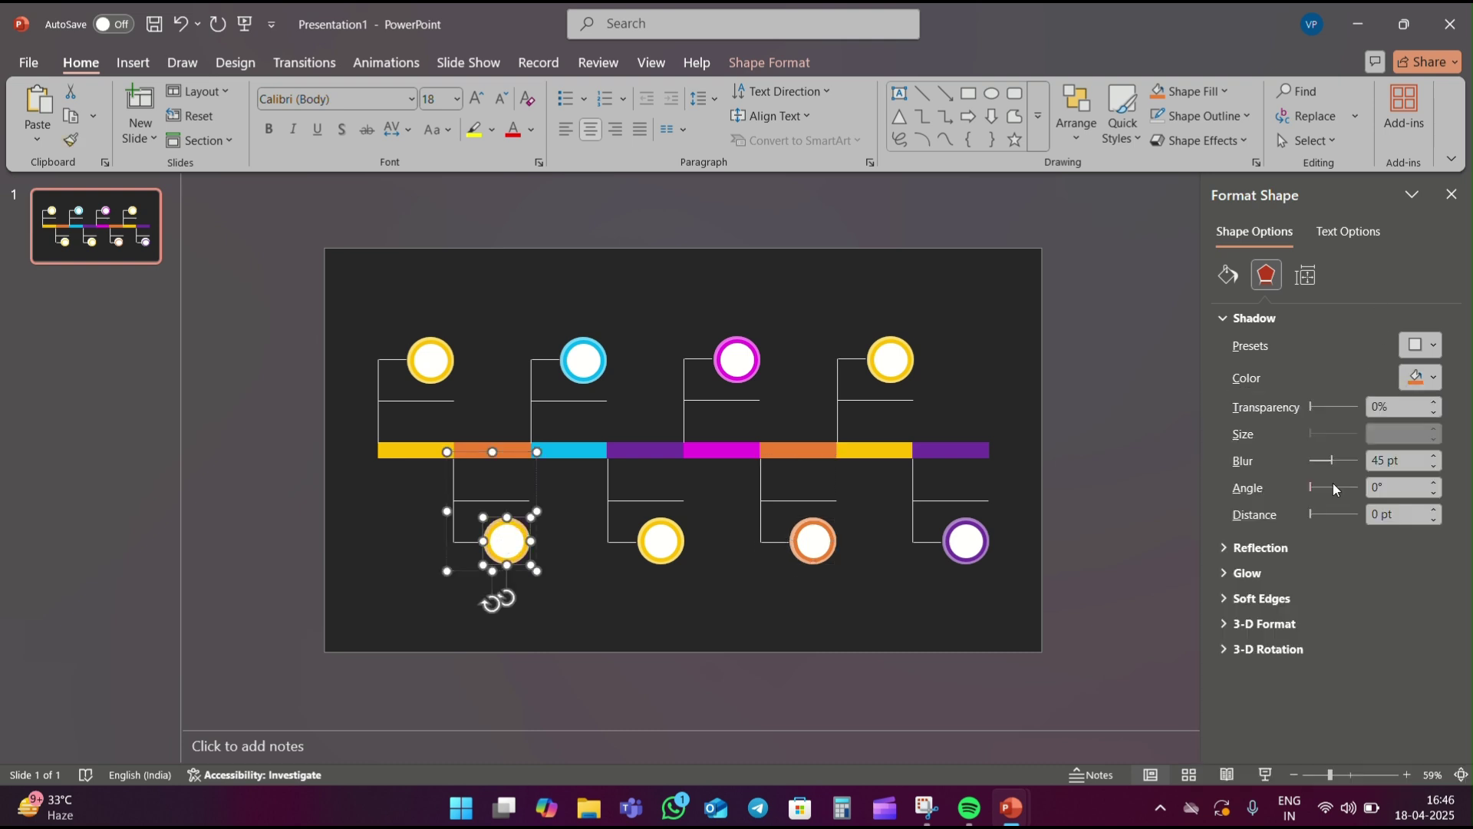
click(574, 601)
double_click(506, 541)
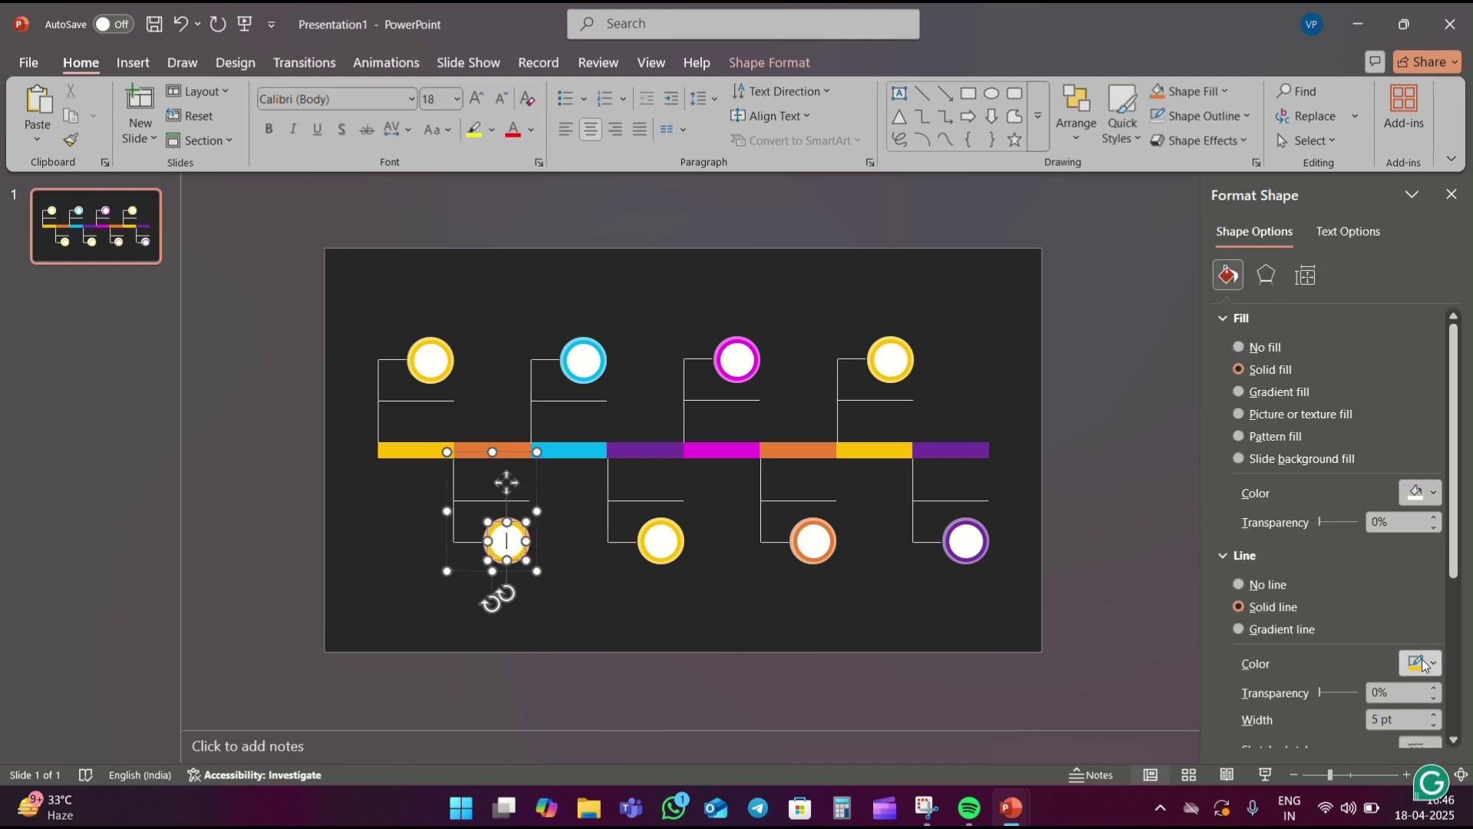
click(1421, 663)
click(1355, 322)
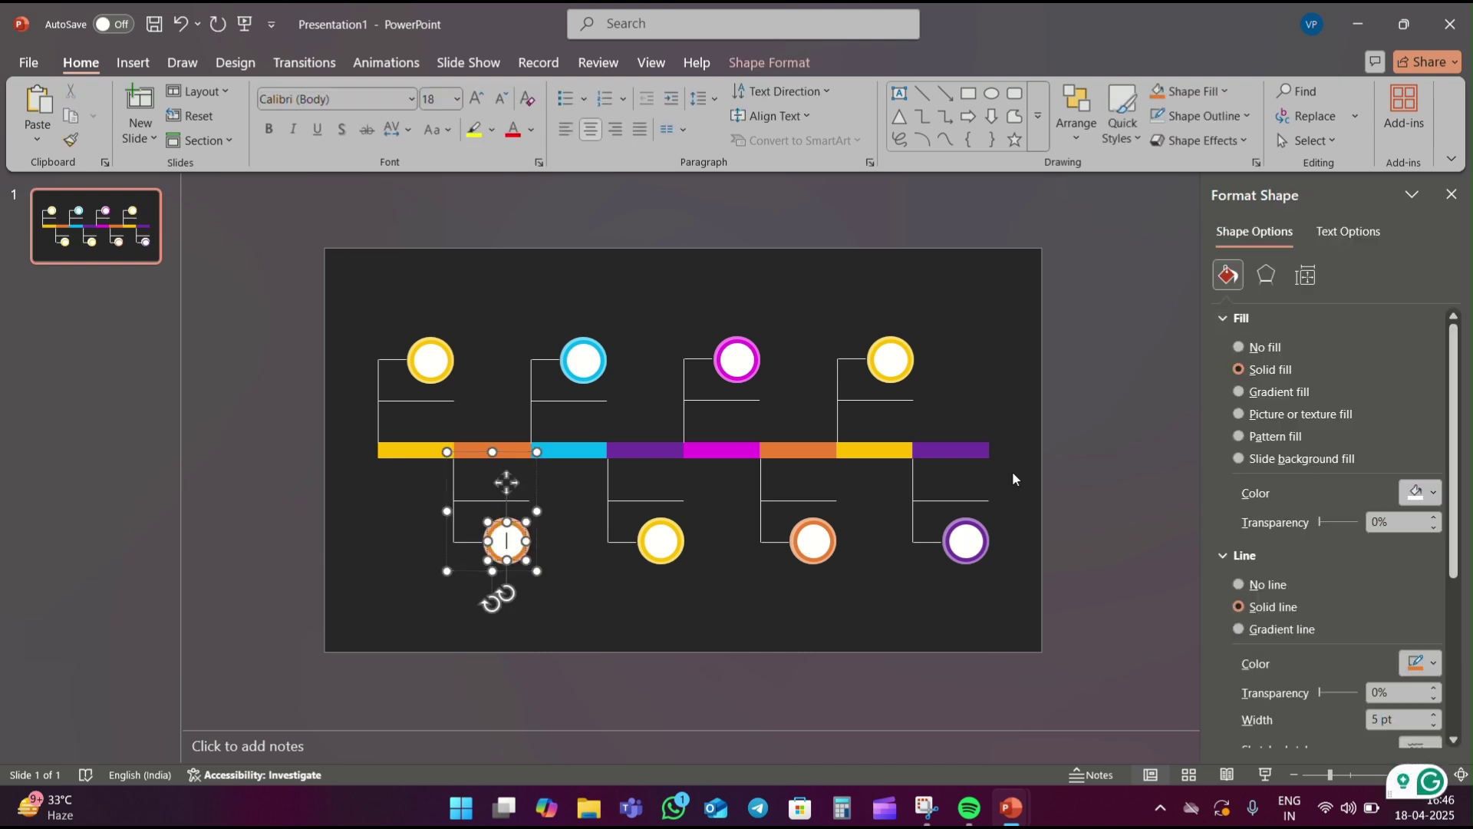
click(711, 583)
Step: Give the second bottom circle a purple outline and purple shadow
double_click(660, 541)
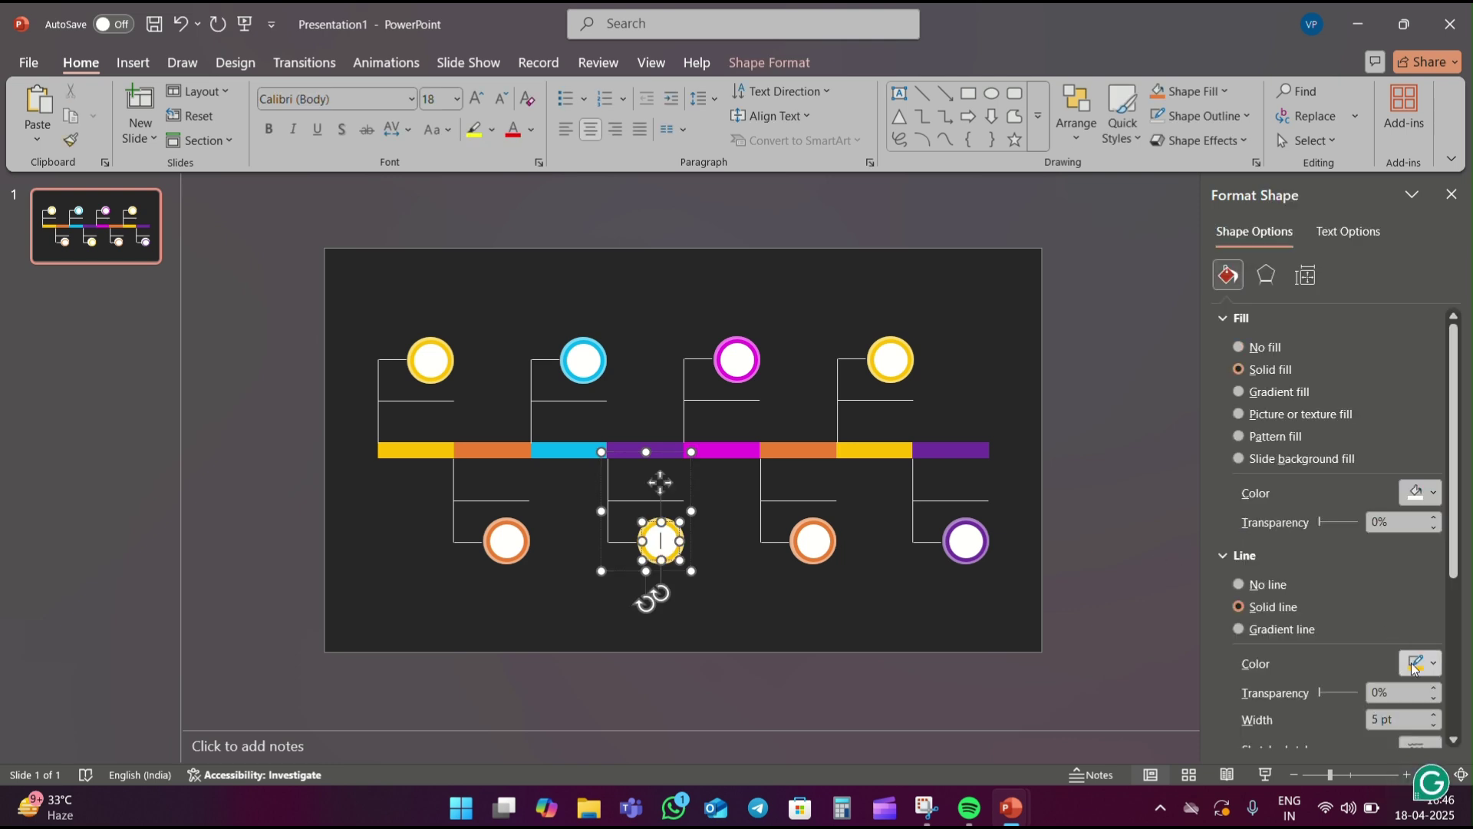
click(1416, 666)
click(1452, 511)
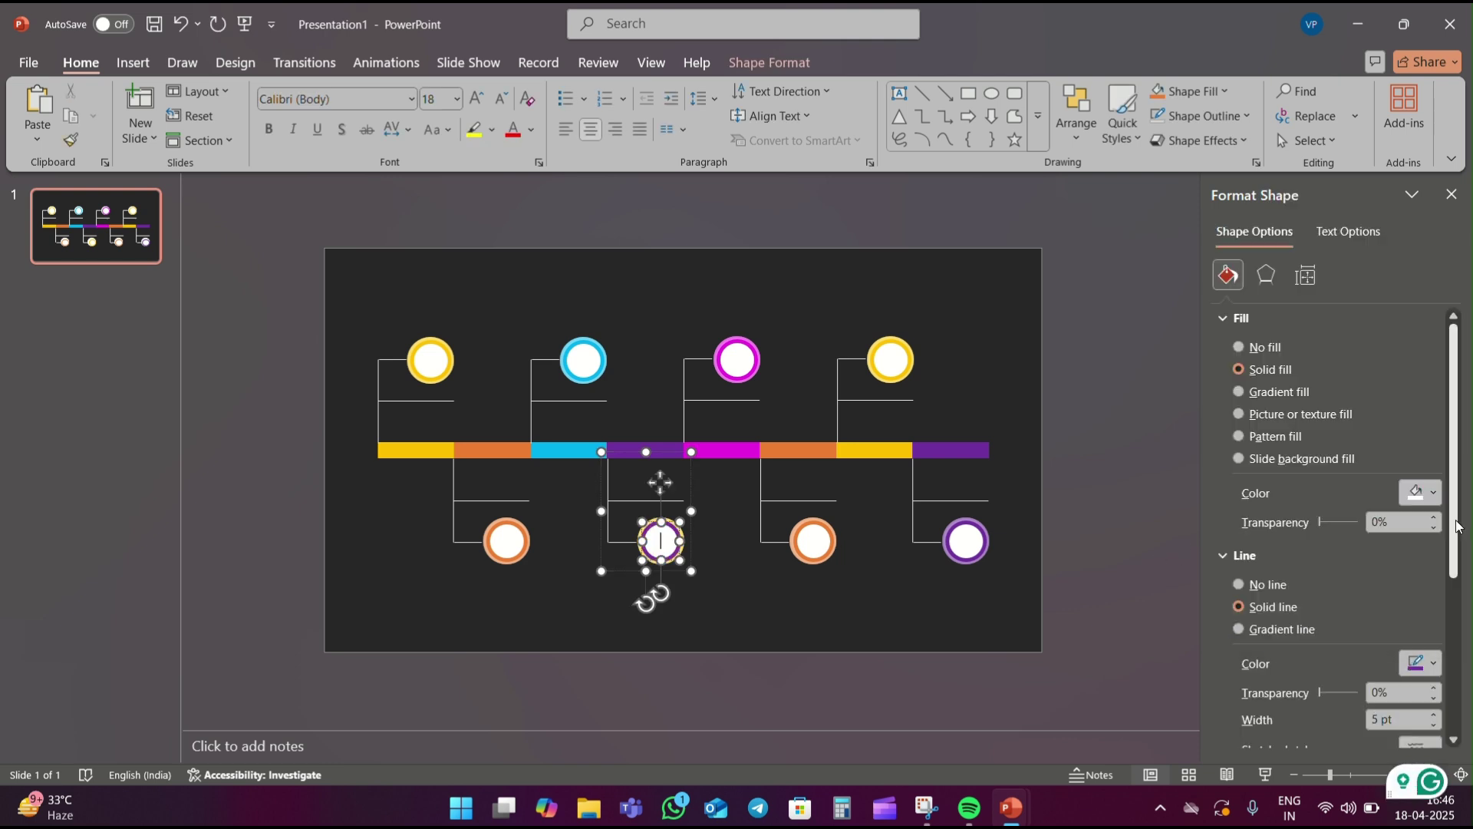
click(752, 594)
double_click(661, 541)
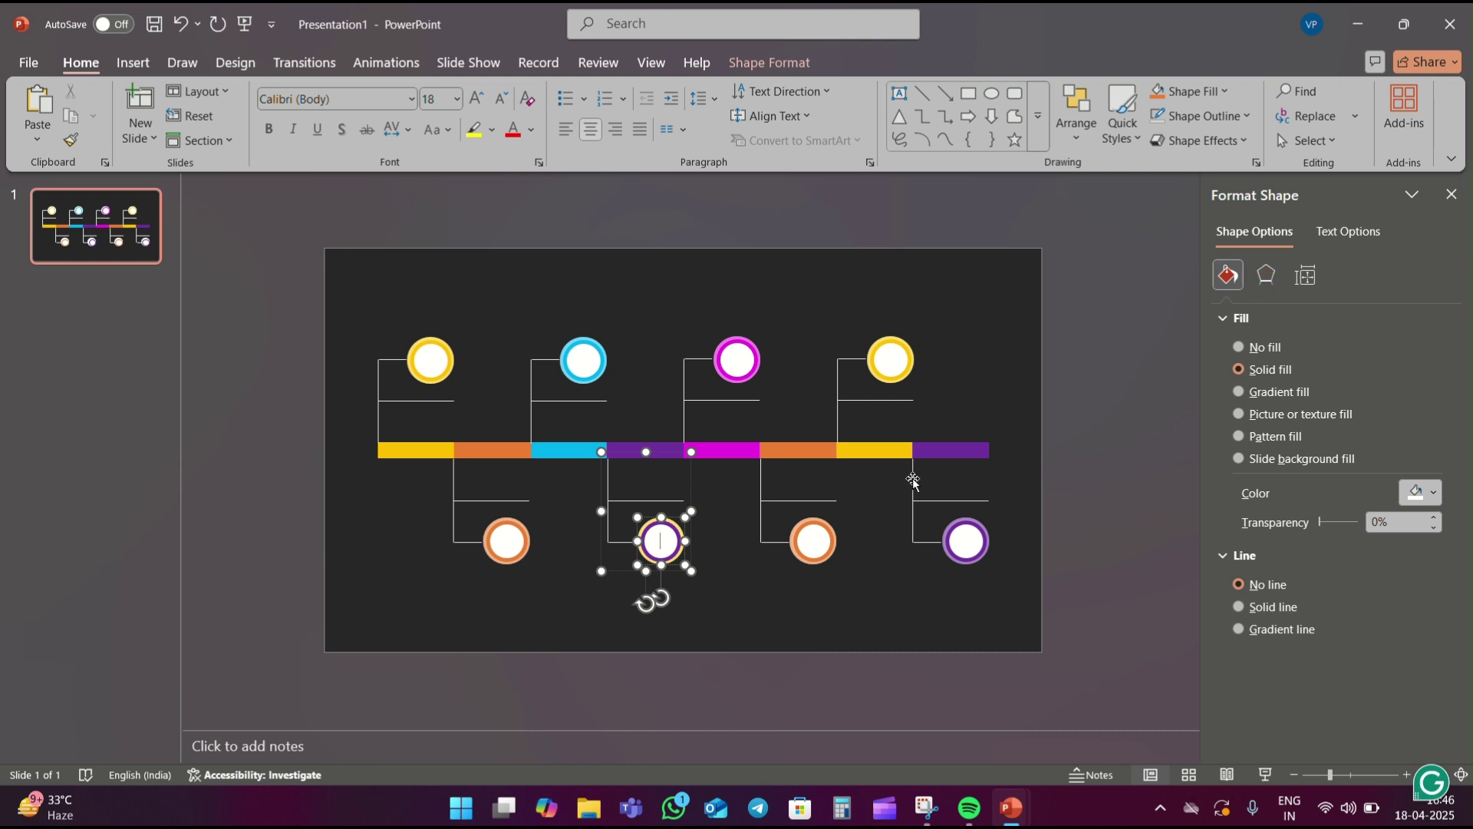
click(1267, 275)
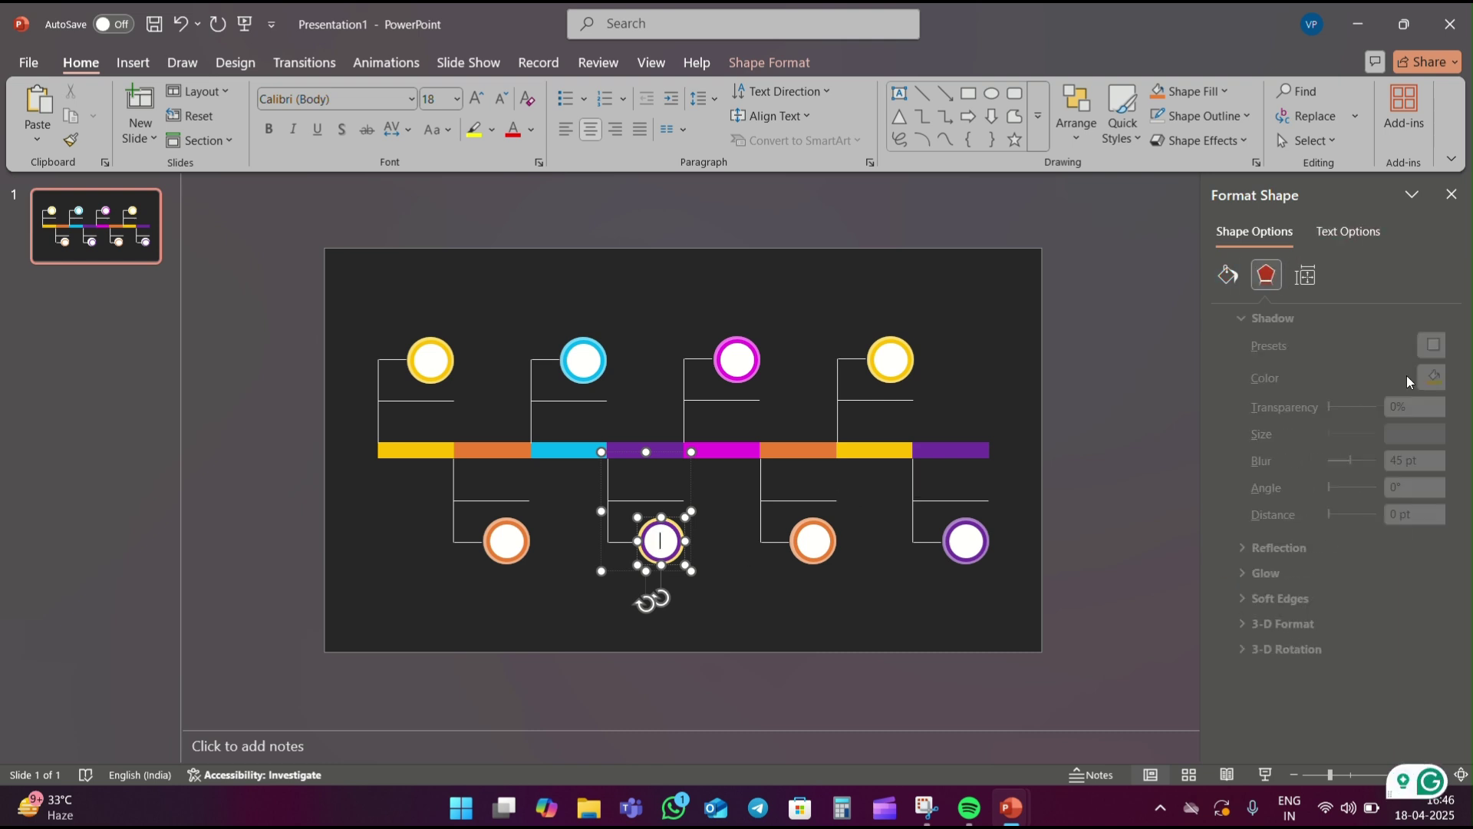
click(1421, 377)
click(1441, 668)
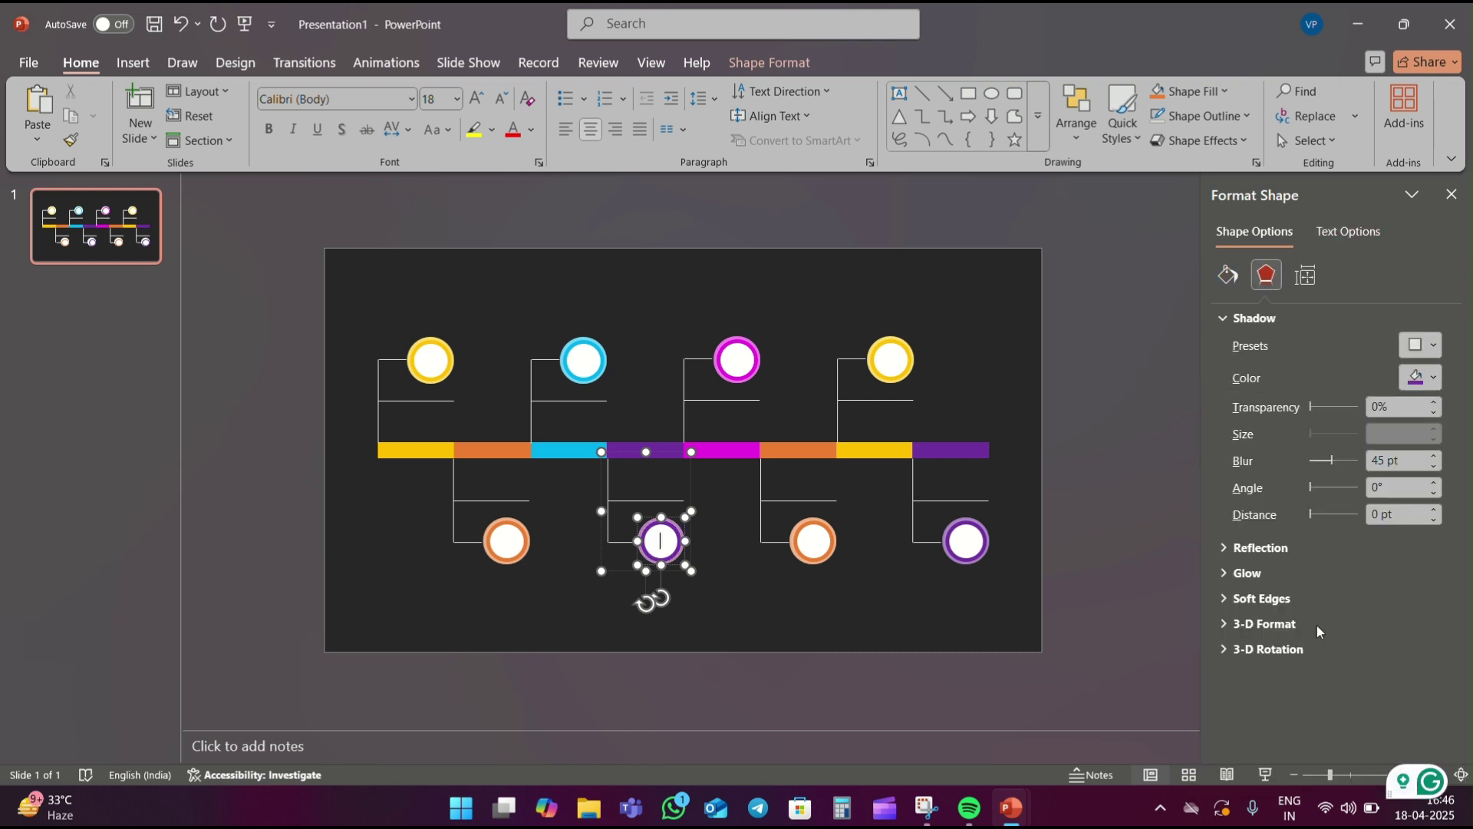
click(1003, 380)
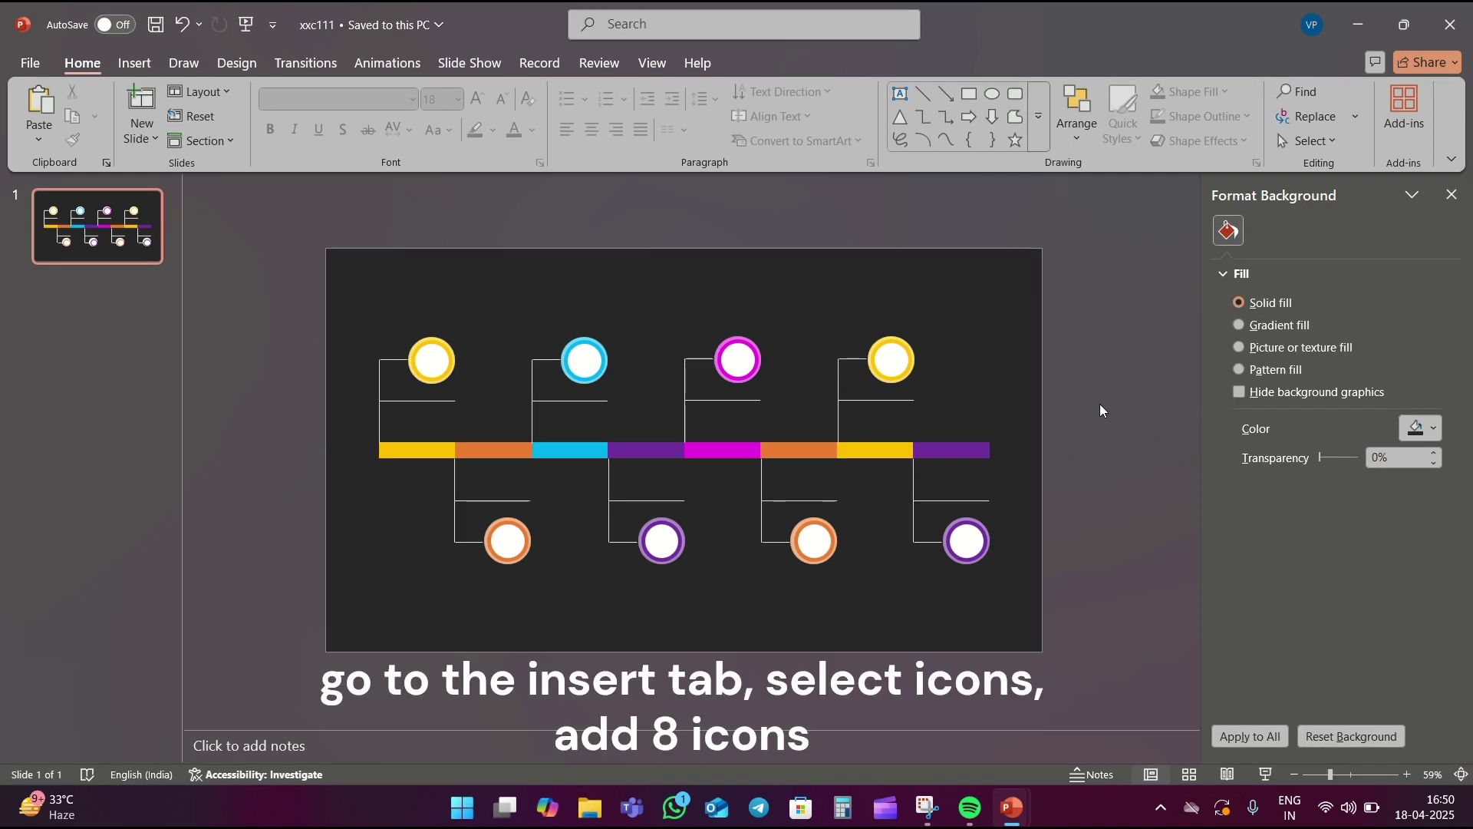
Step: In the stock icon library, pick the bar chart, person, diamond and globe icons
click(147, 70)
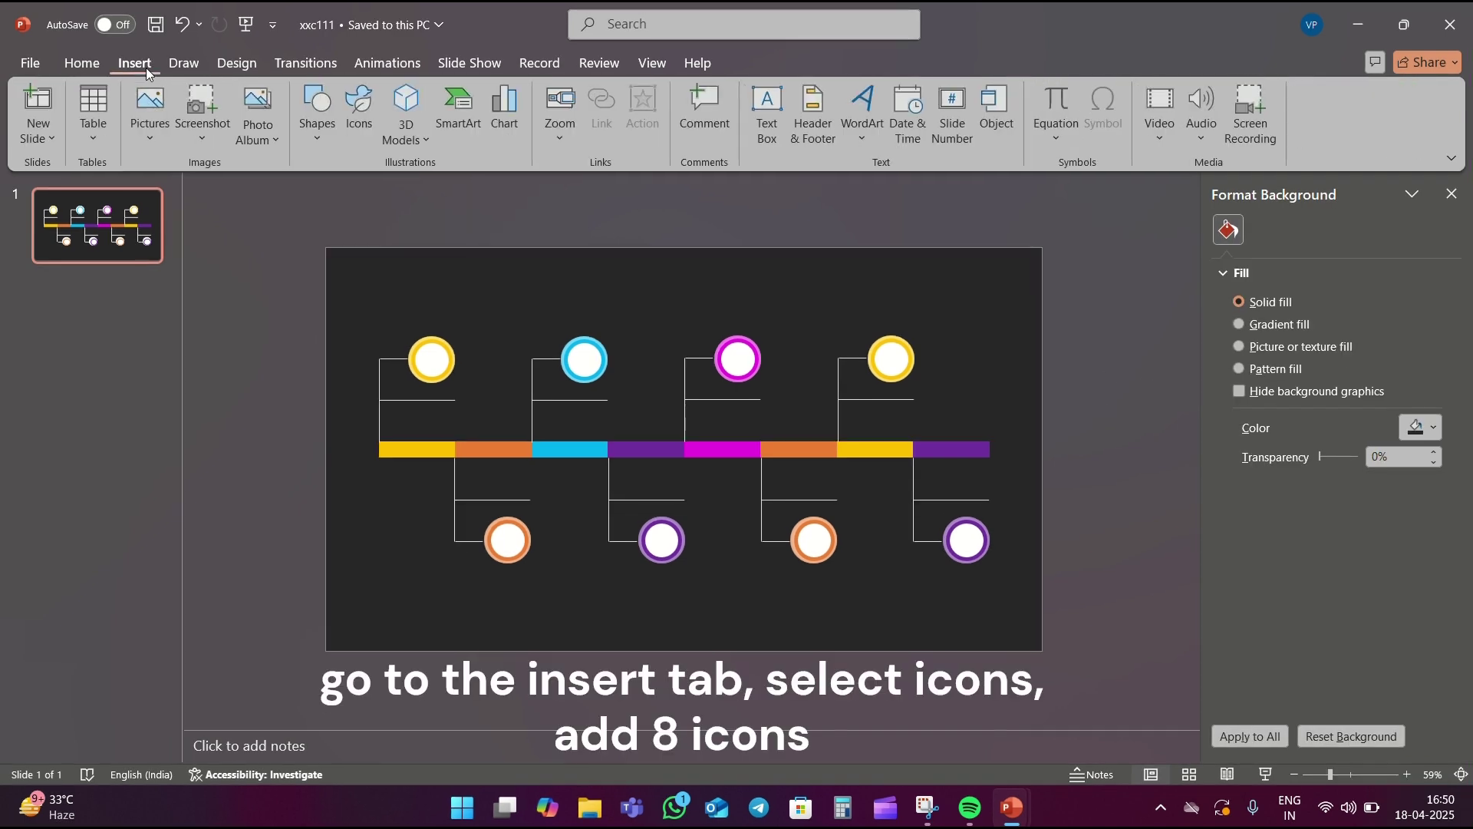
click(366, 124)
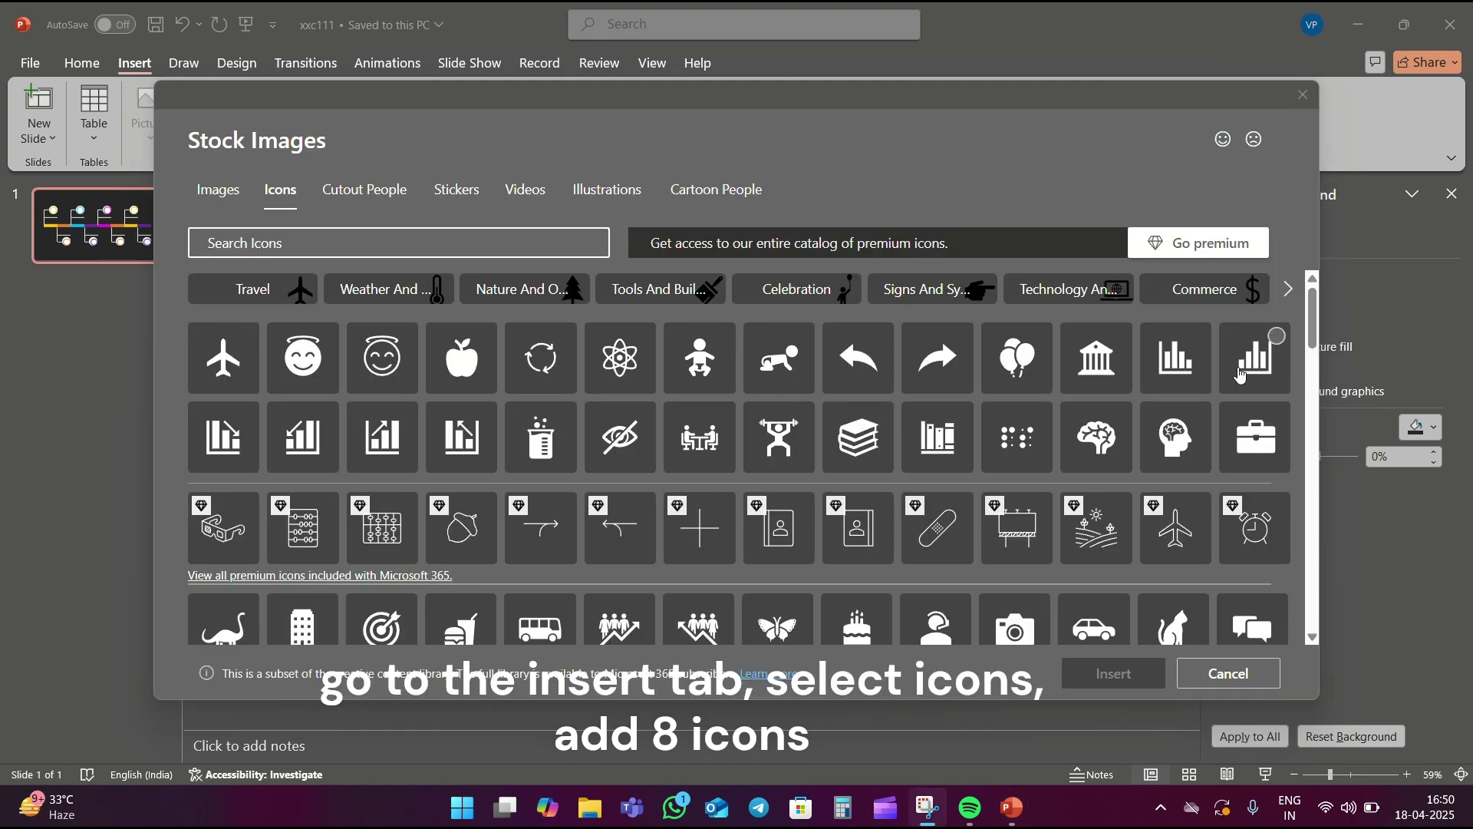
click(1176, 357)
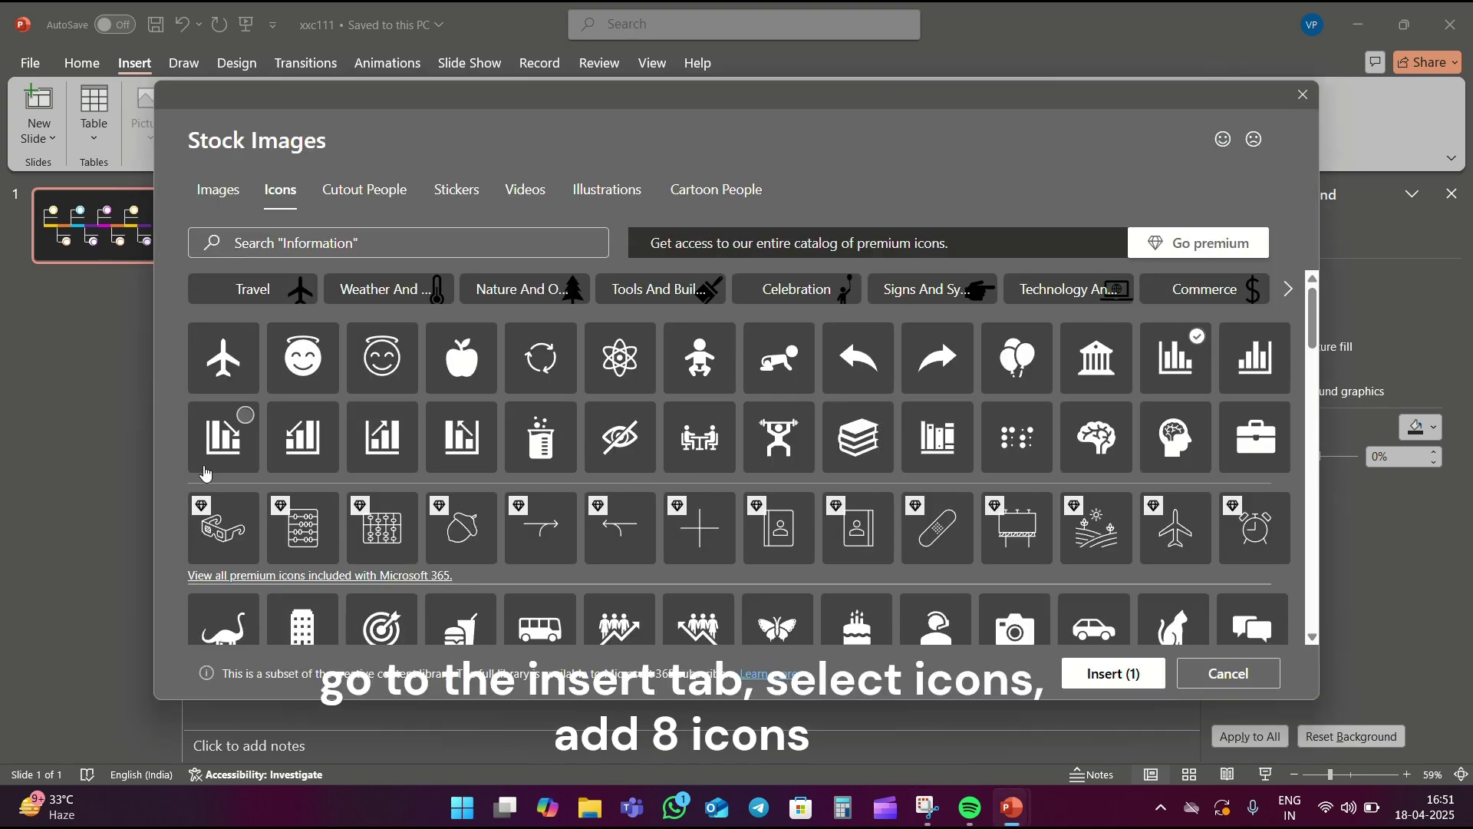
scroll(700, 474, down, 1)
scroll(700, 473, down, 1)
scroll(844, 476, down, 1)
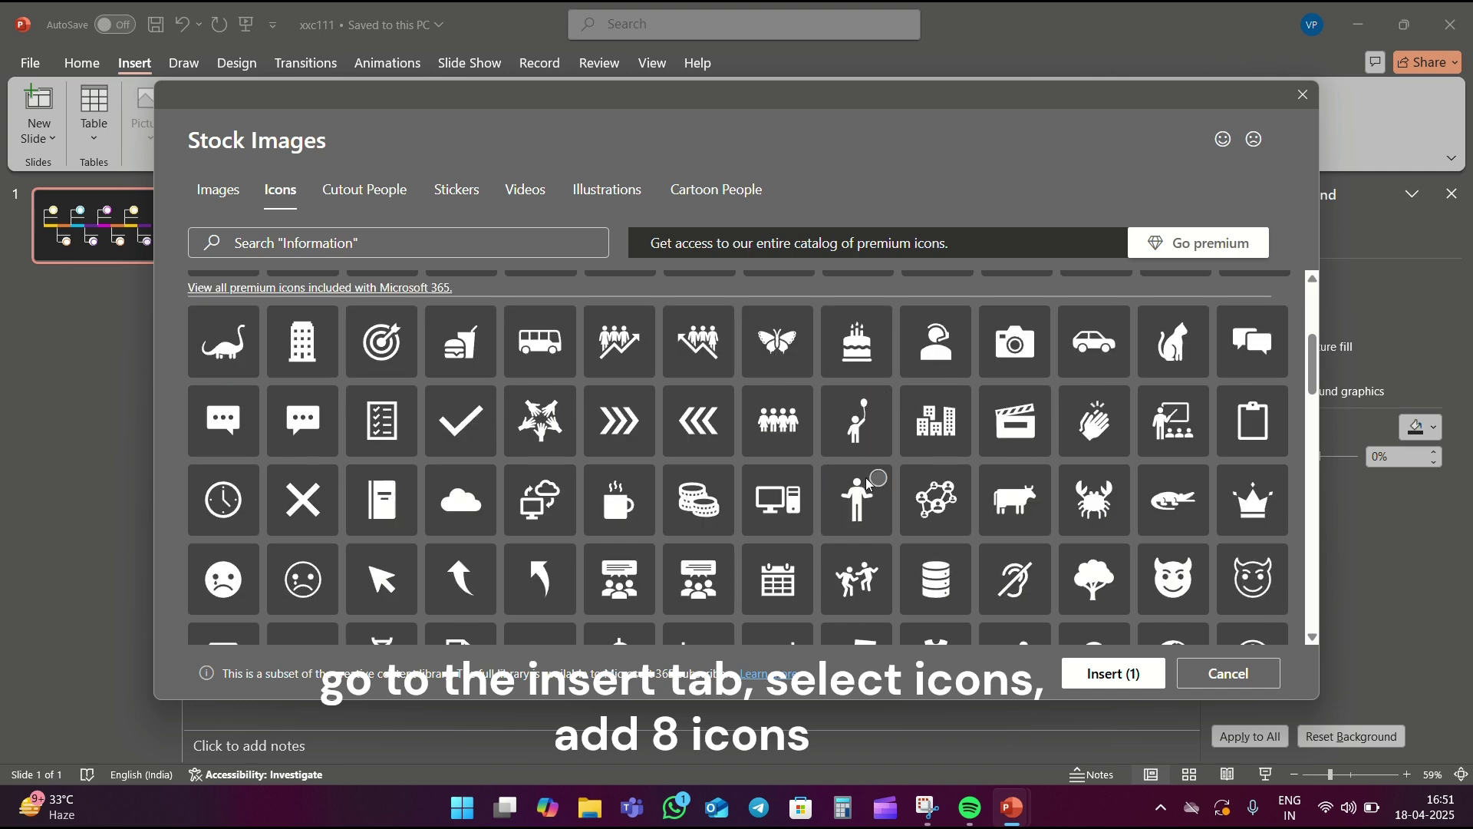
click(869, 477)
scroll(872, 477, down, 1)
scroll(458, 469, down, 1)
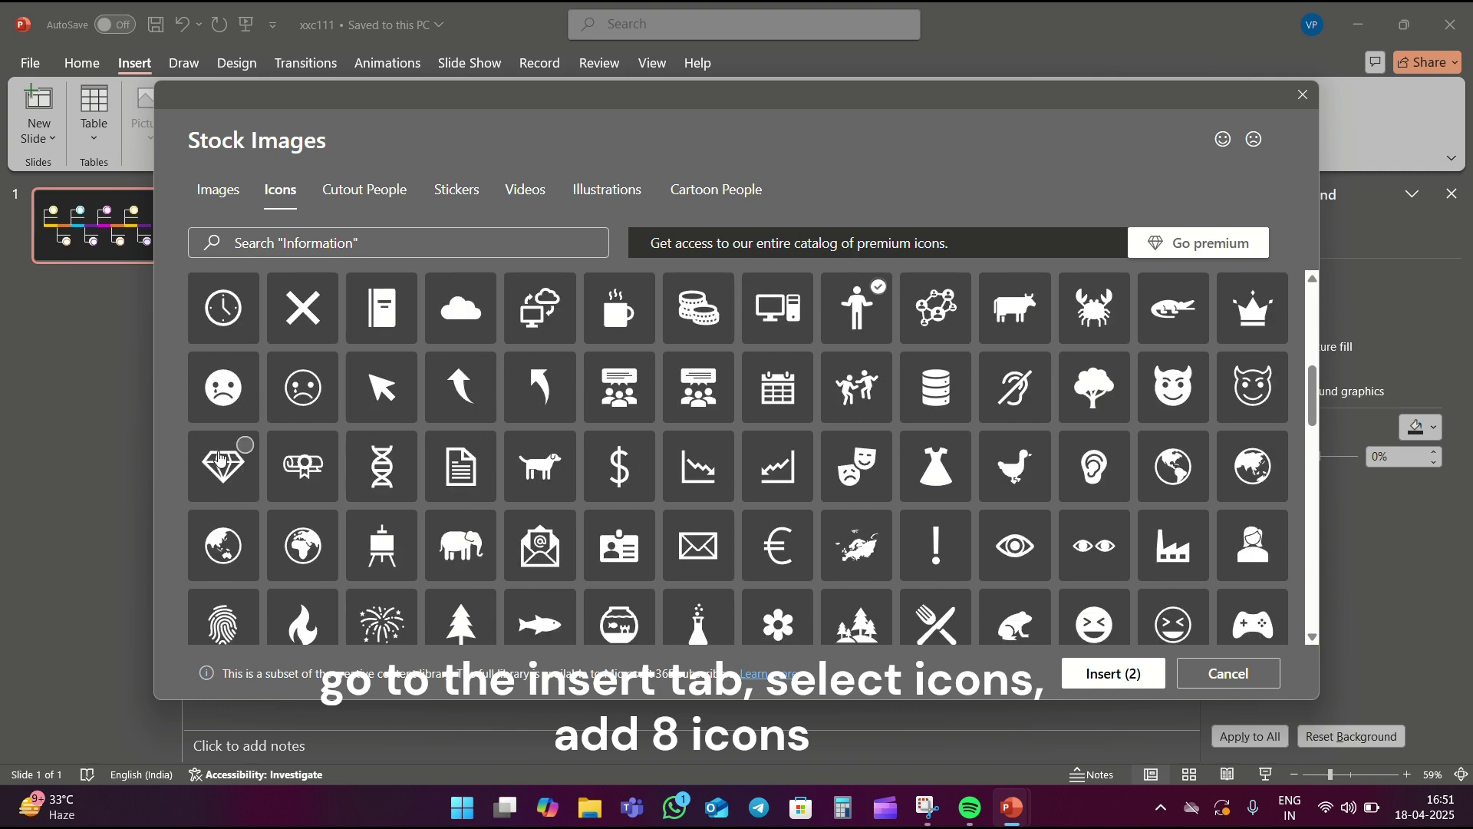
click(223, 465)
click(304, 545)
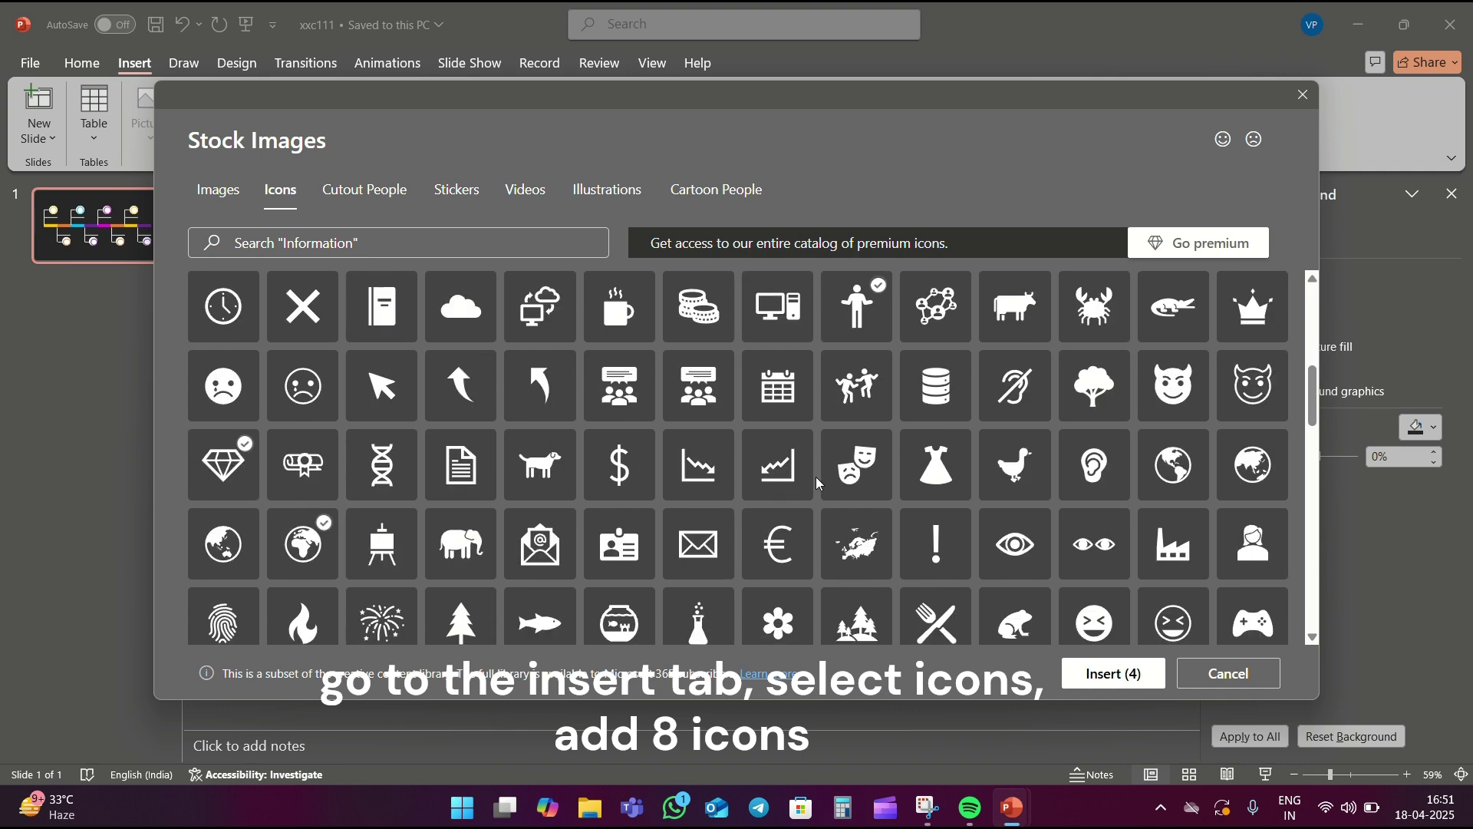
Step: Also pick the lightbulb, pie chart, magnifier and award ribbon icons
scroll(816, 476, down, 1)
scroll(948, 468, down, 2)
scroll(949, 469, down, 1)
scroll(948, 468, down, 2)
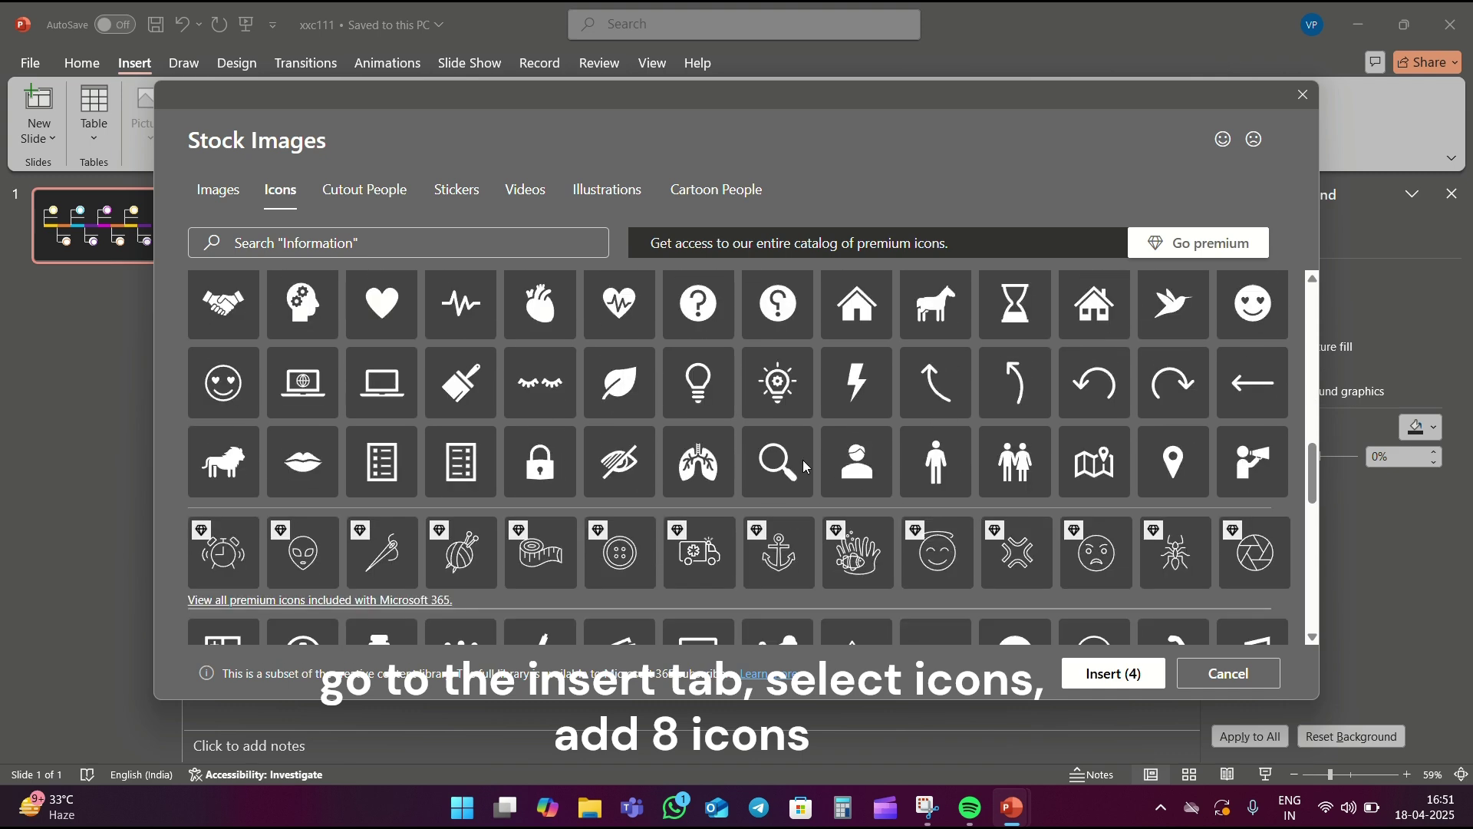
click(722, 372)
scroll(691, 460, down, 1)
scroll(682, 470, down, 1)
scroll(682, 470, down, 1)
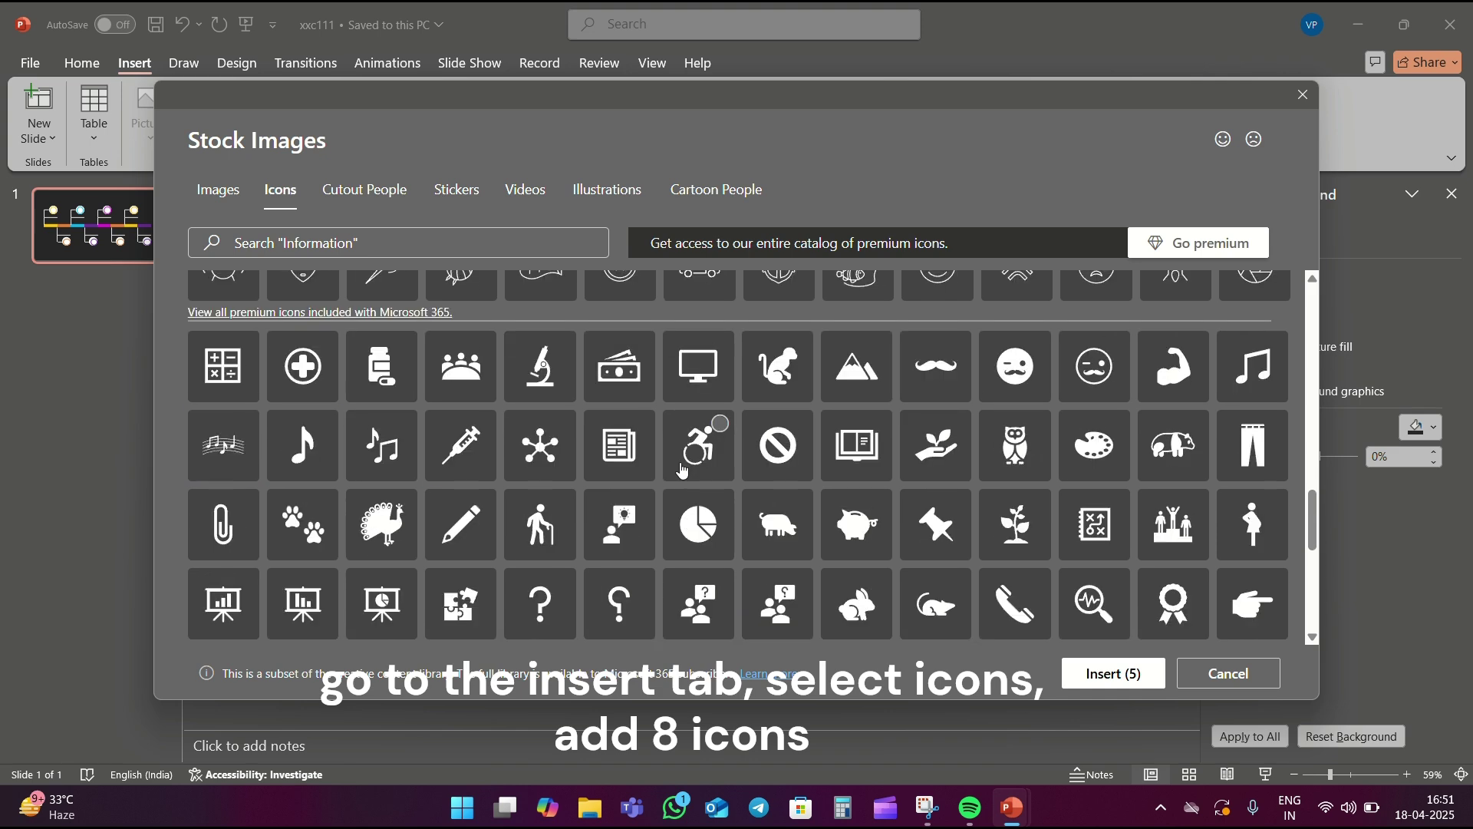
click(722, 511)
scroll(1002, 447, down, 2)
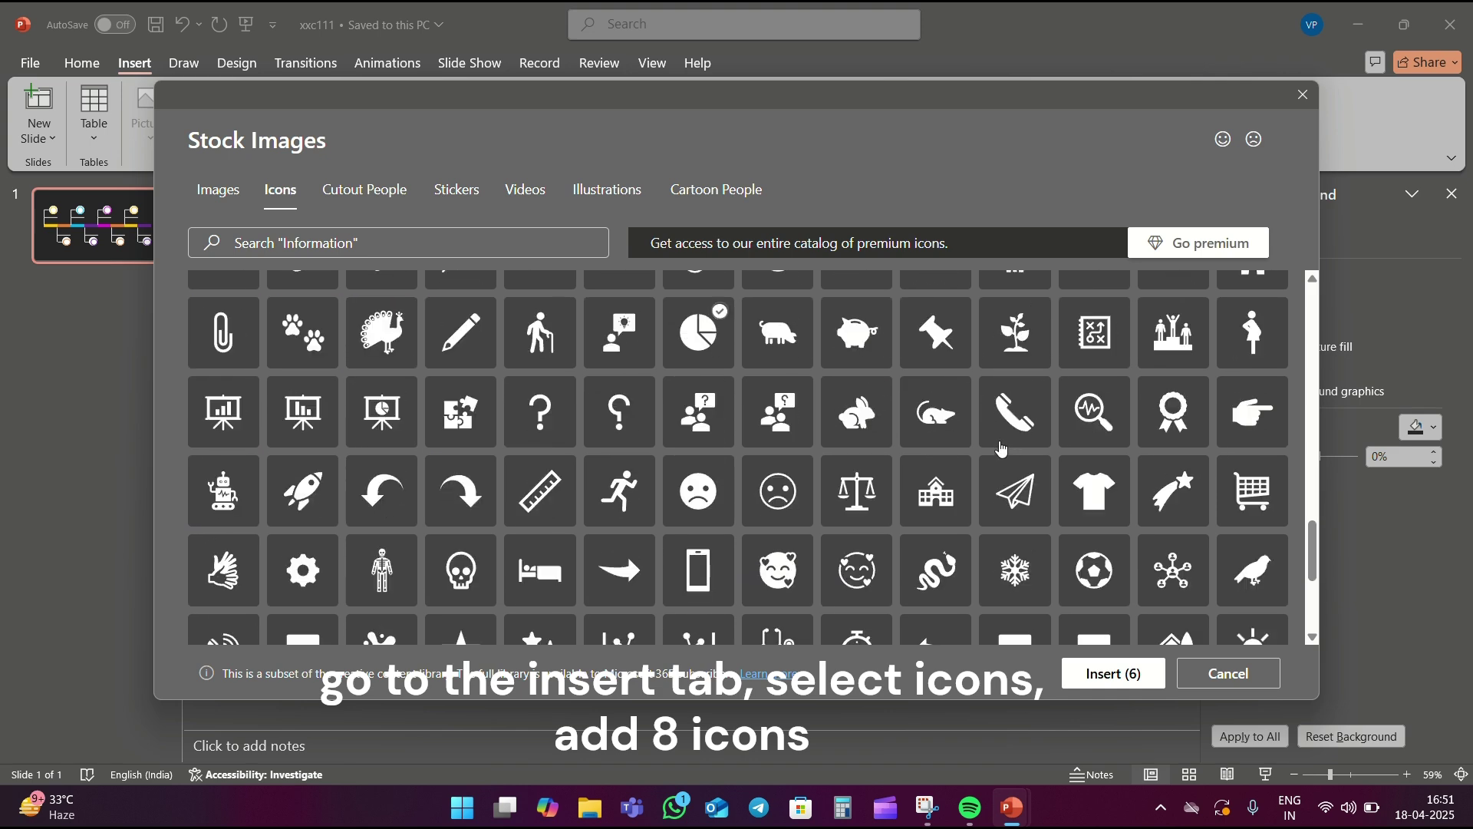
click(1120, 394)
click(1189, 397)
Step: Insert the eight icons, recolour them grey and shrink them to circle size
click(1114, 673)
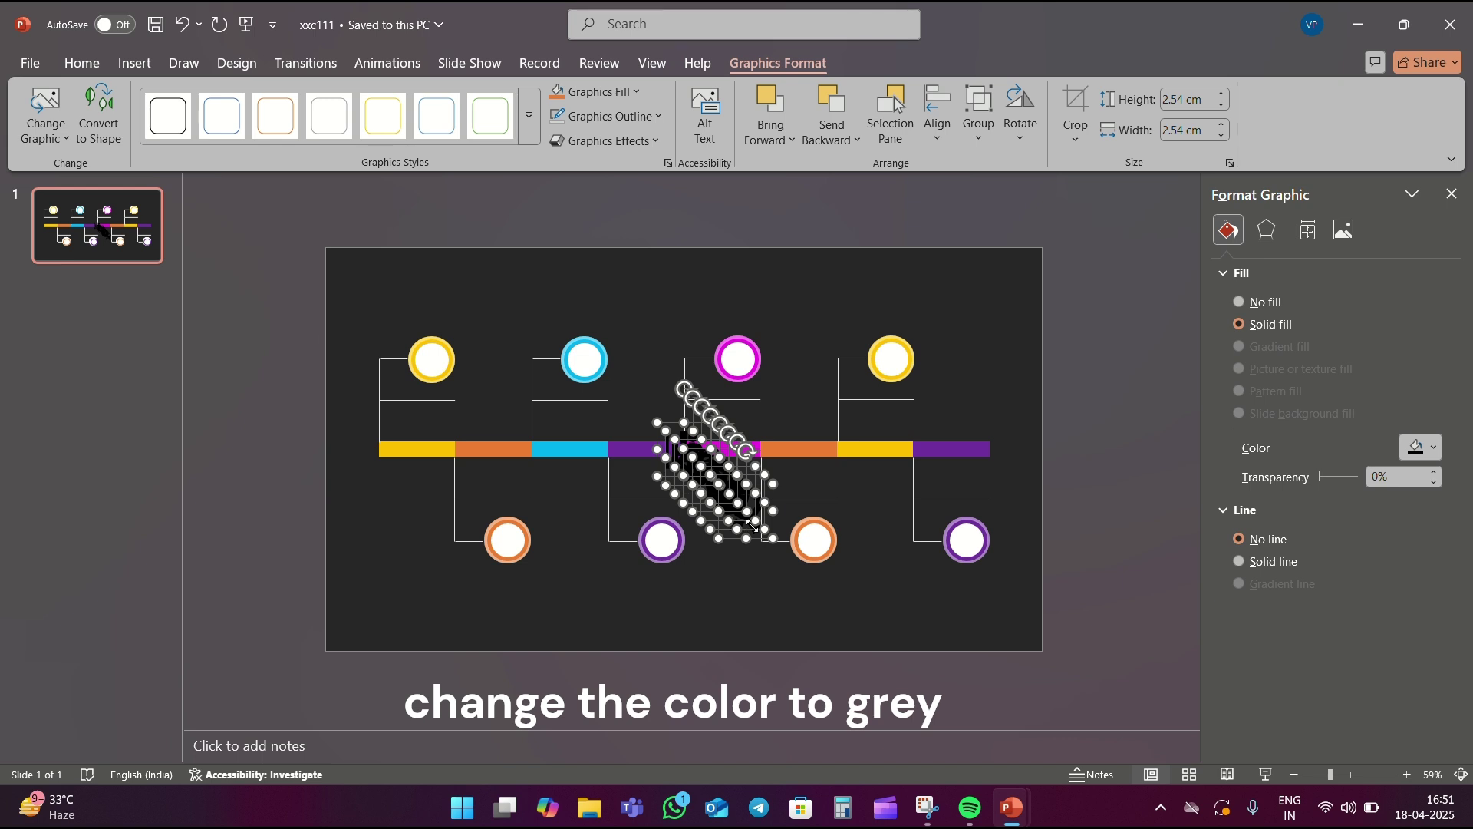
drag(748, 525, 817, 548)
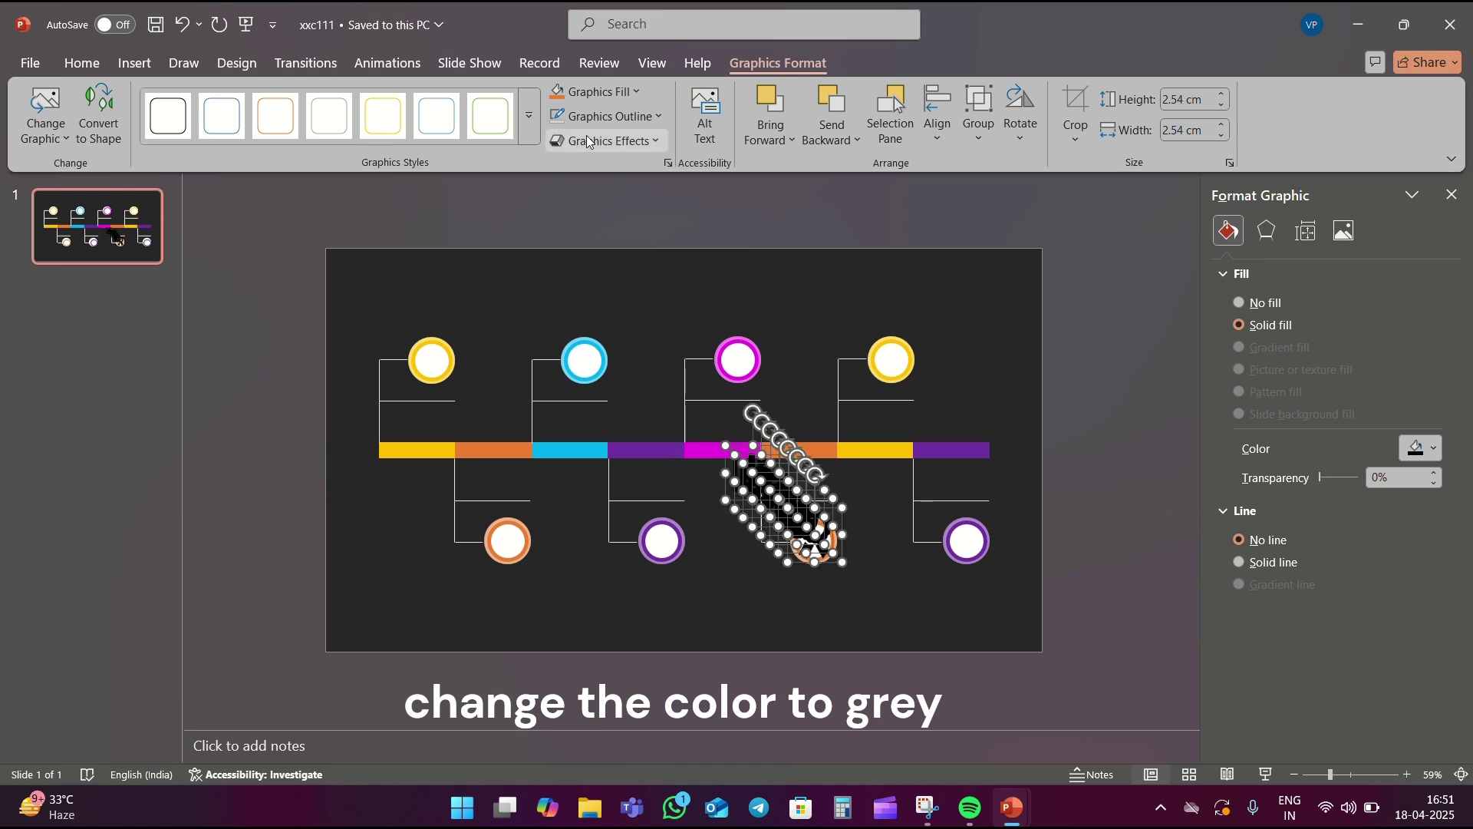
click(614, 99)
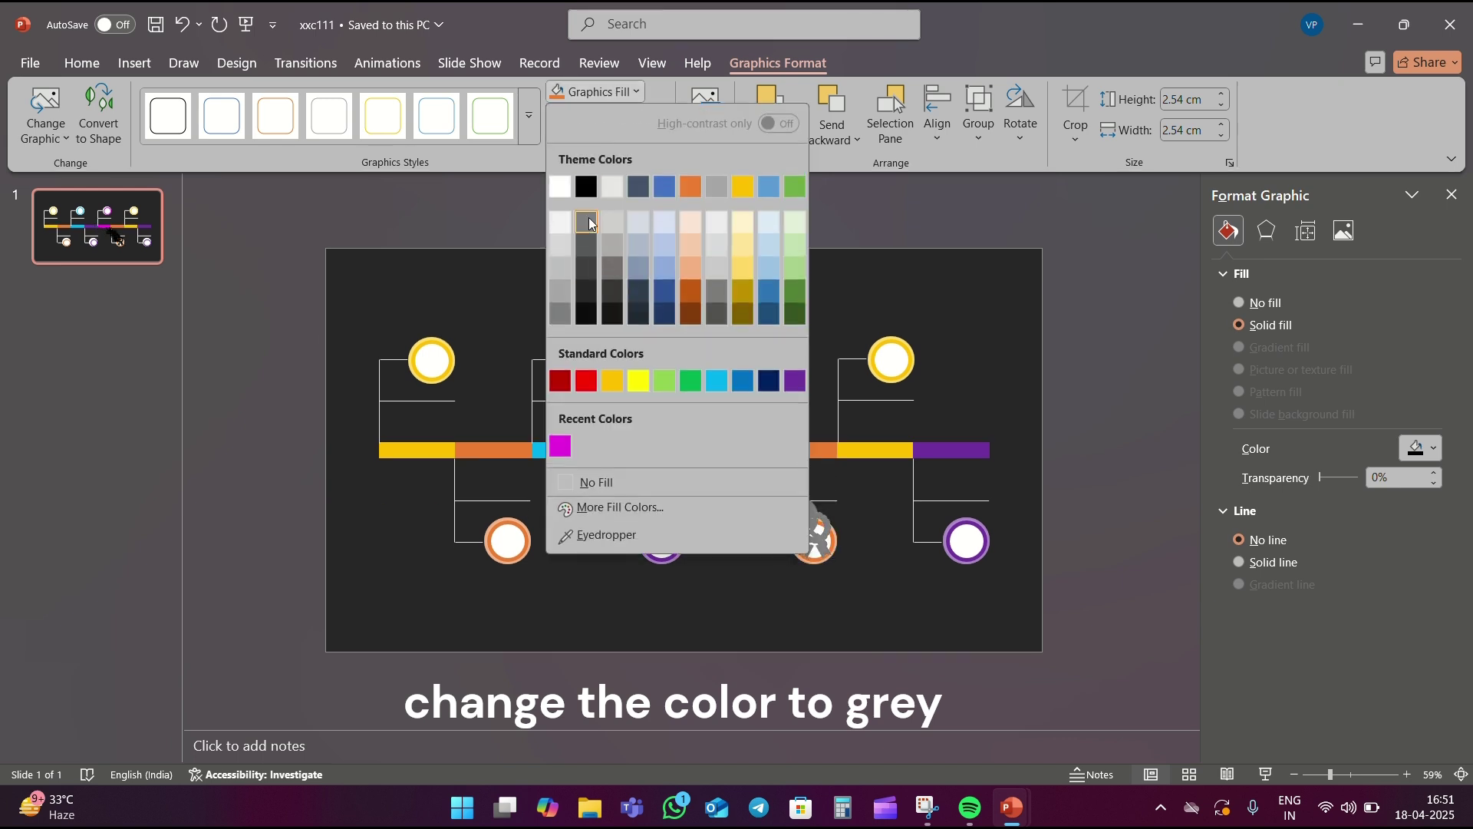
click(587, 268)
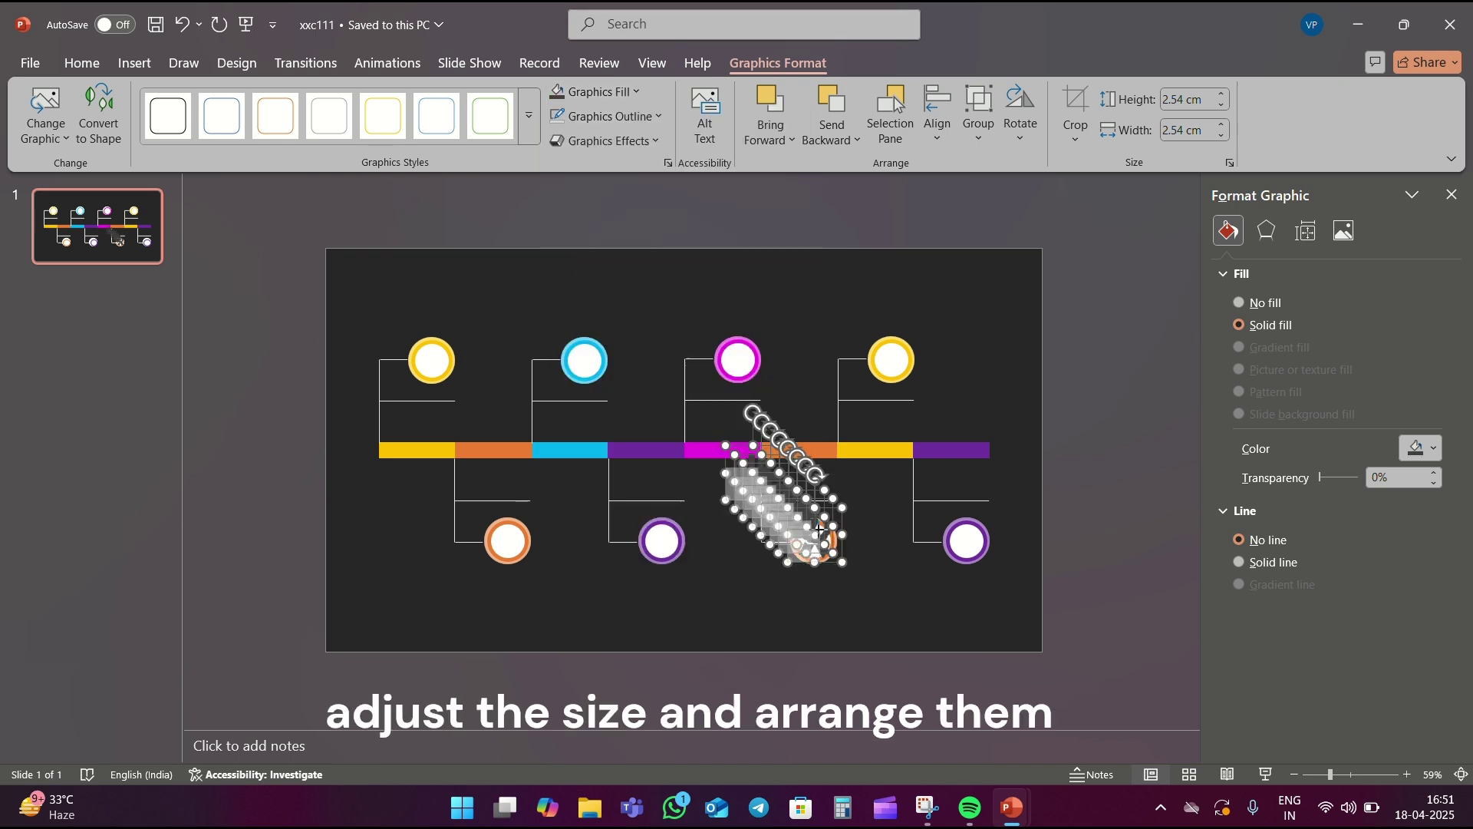
mouse_move(820, 529)
mouse_down()
mouse_move(965, 604)
mouse_move(978, 526)
mouse_move(986, 620)
mouse_move(683, 543)
mouse_move(435, 415)
mouse_up()
Step: Place the award, magnifier and globe icons onto the upper circles
click(877, 602)
drag(946, 575, 586, 415)
click(944, 530)
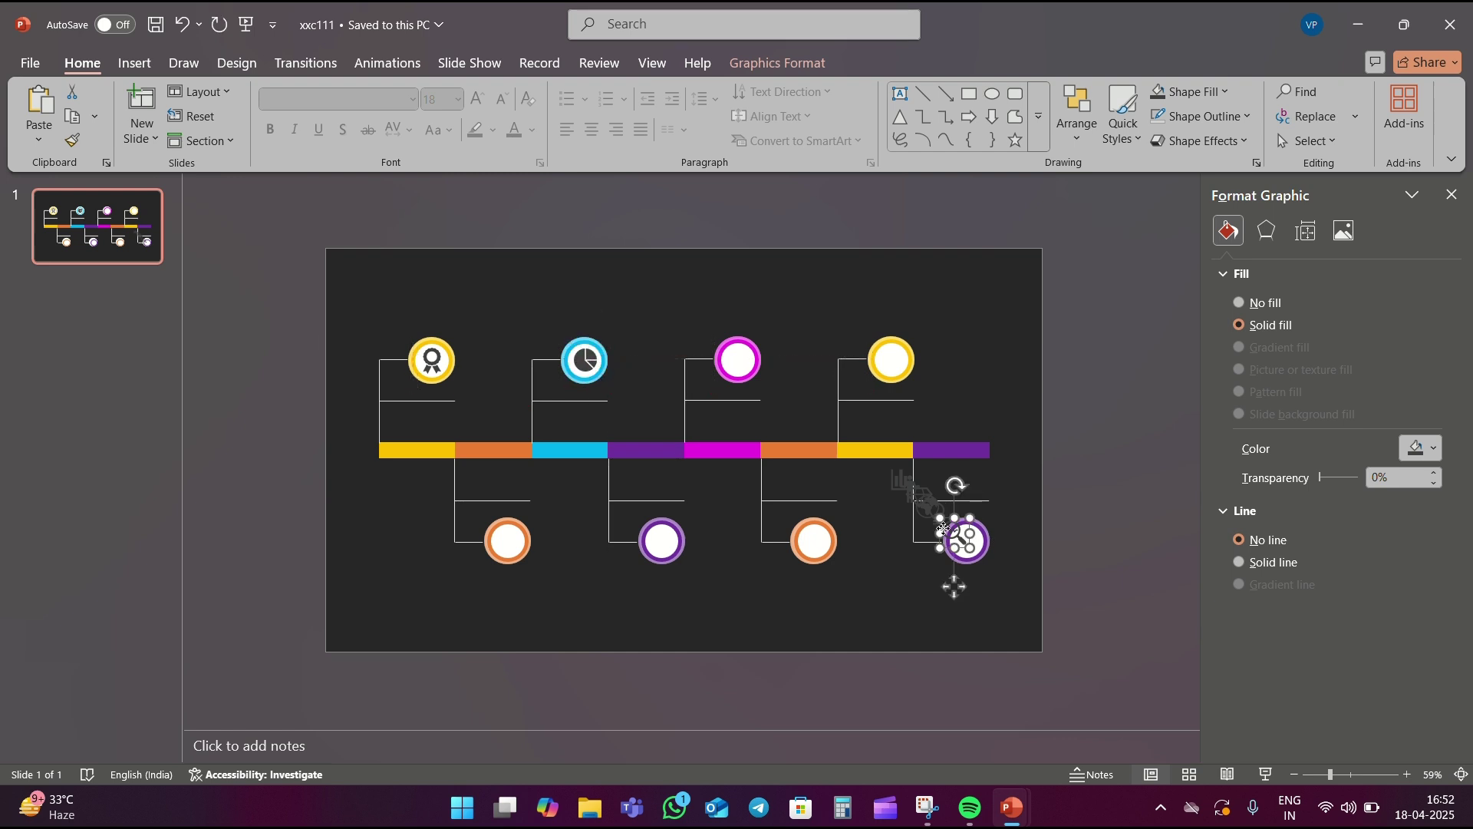
drag(954, 587, 736, 413)
drag(929, 563, 890, 417)
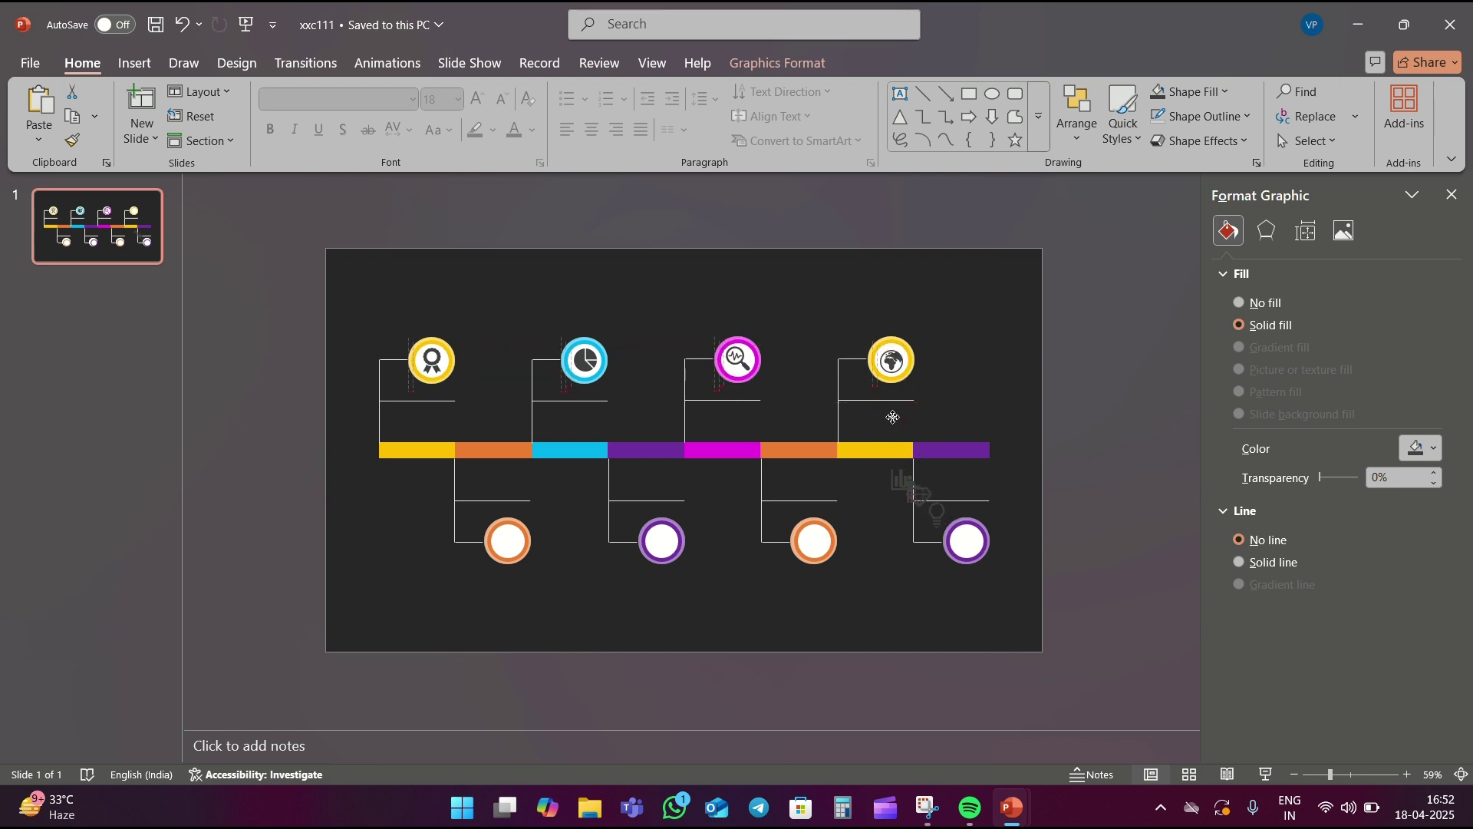
drag(890, 418, 891, 415)
Step: Place the lightbulb, person, bar chart and diamond icons onto the lower circles
click(936, 534)
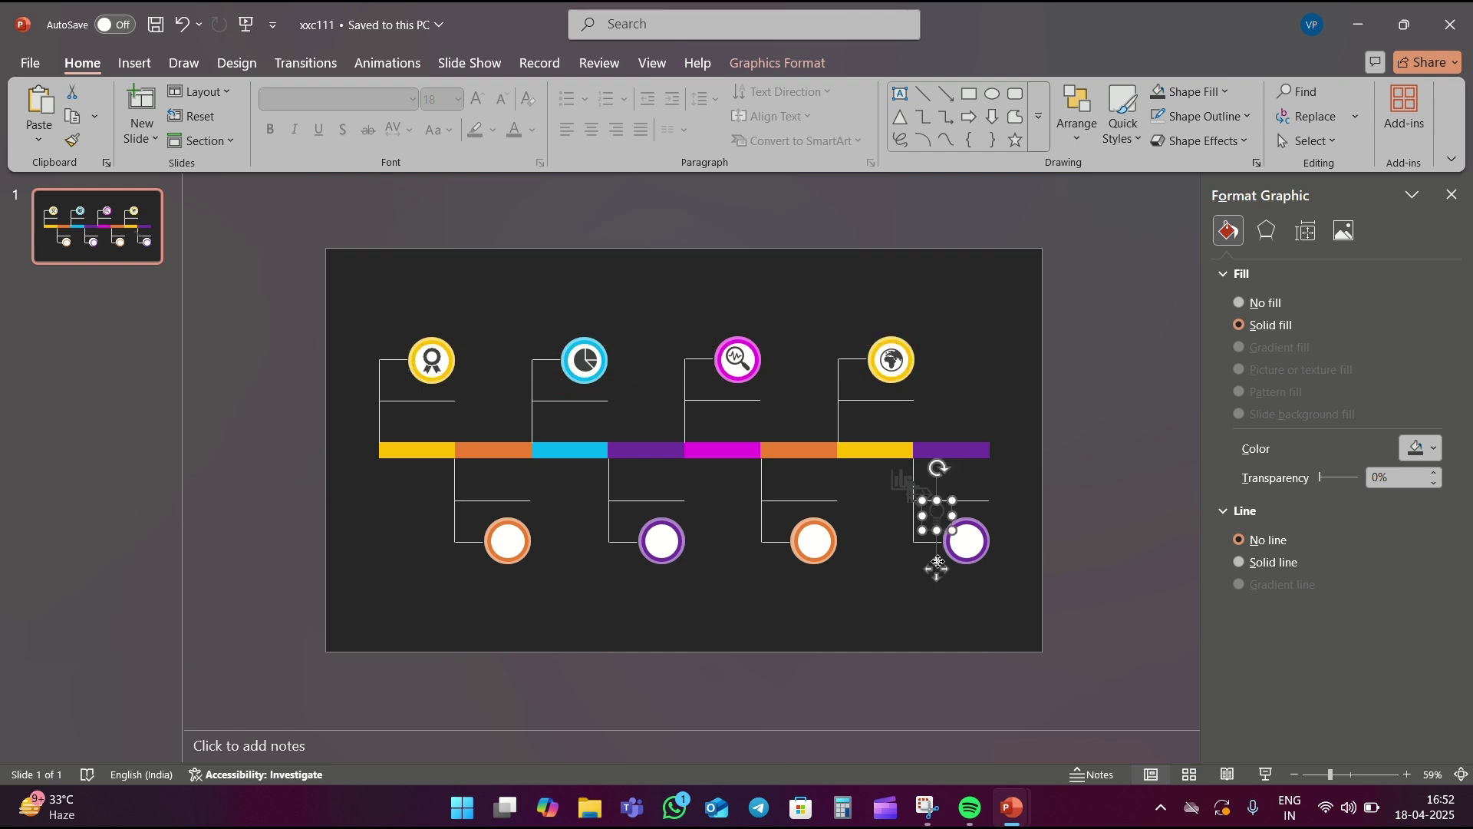
drag(938, 564, 966, 593)
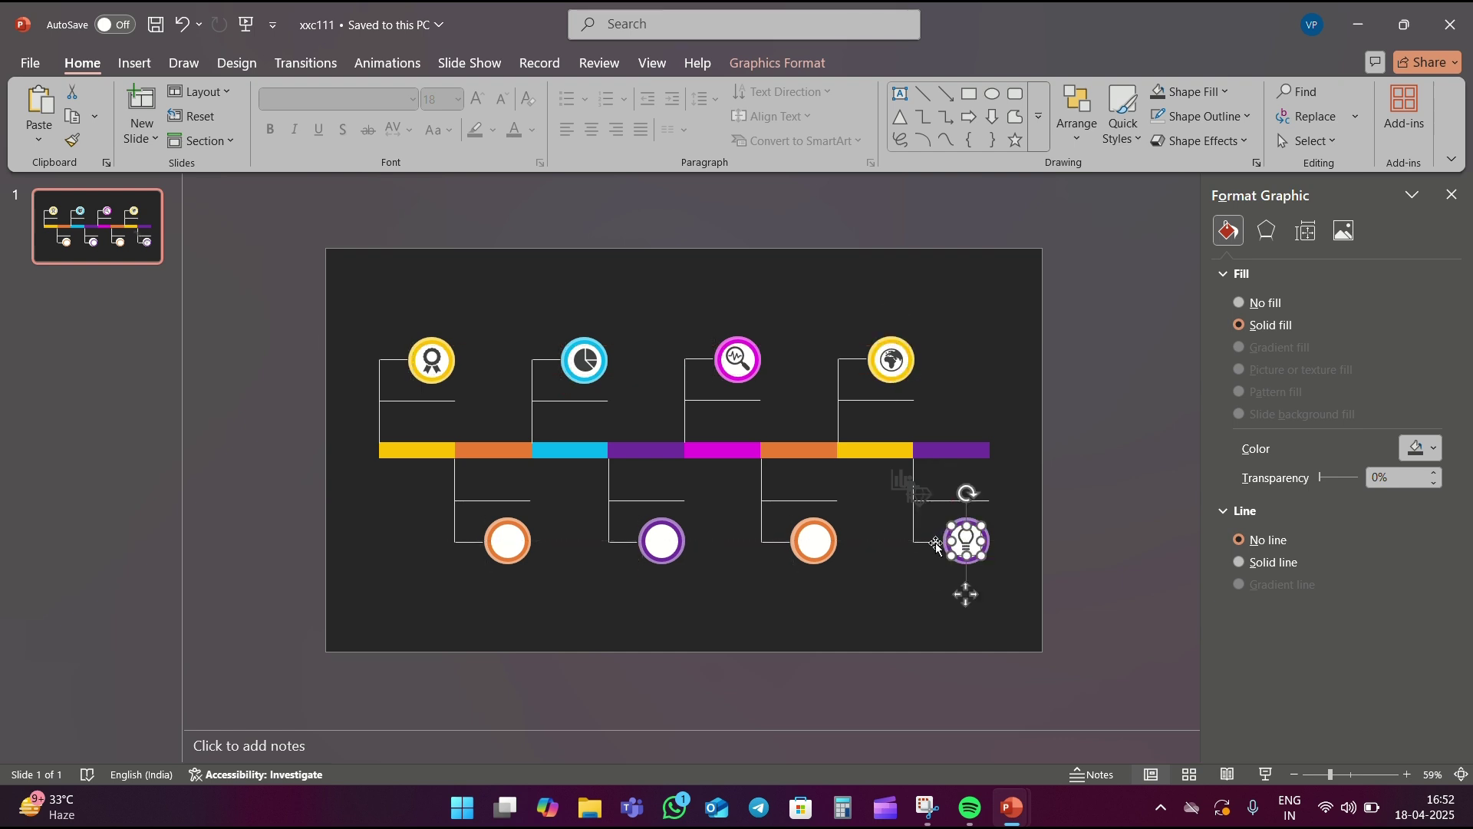
click(908, 592)
click(910, 485)
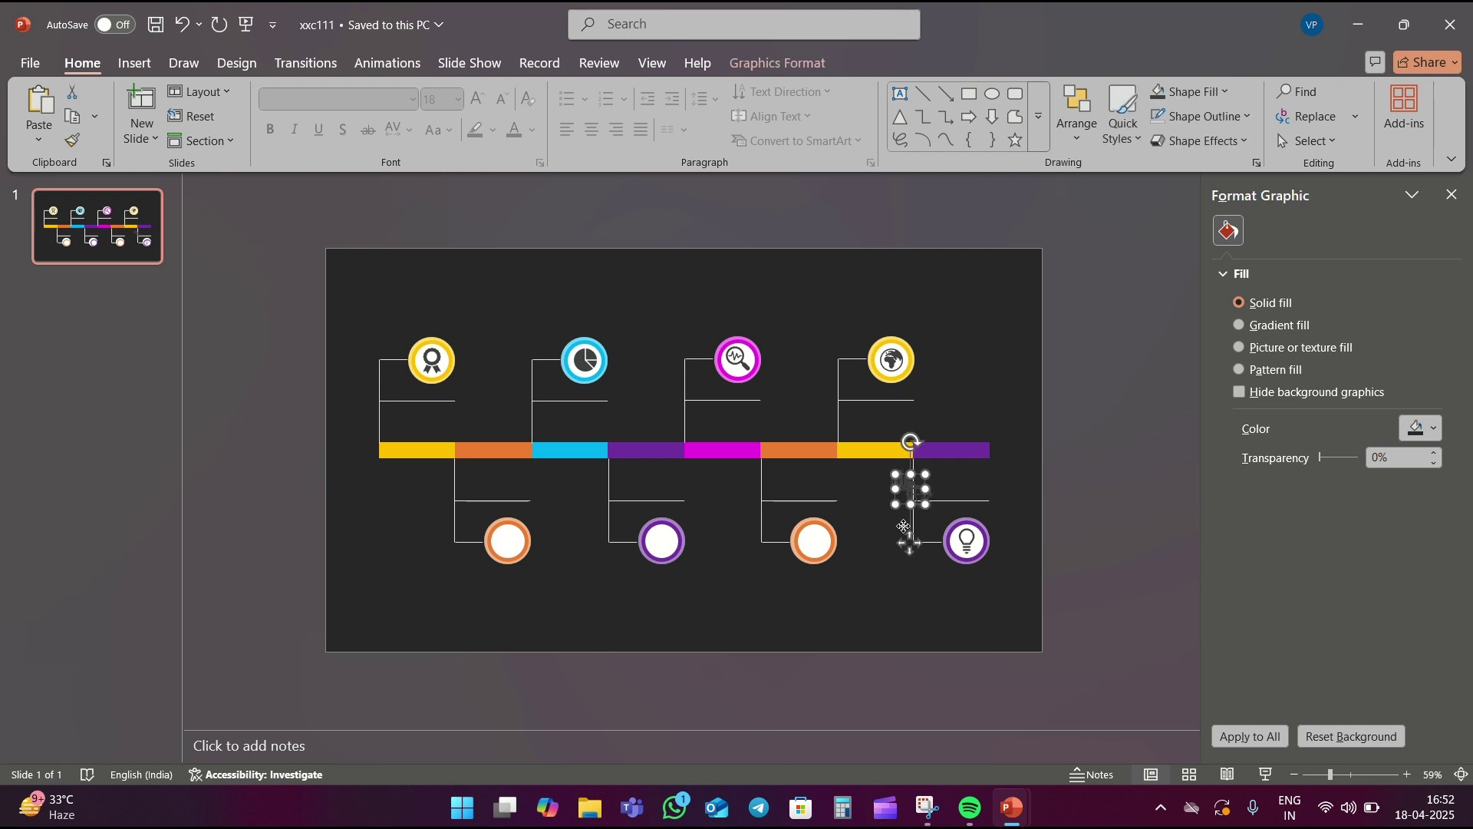
drag(913, 545, 816, 597)
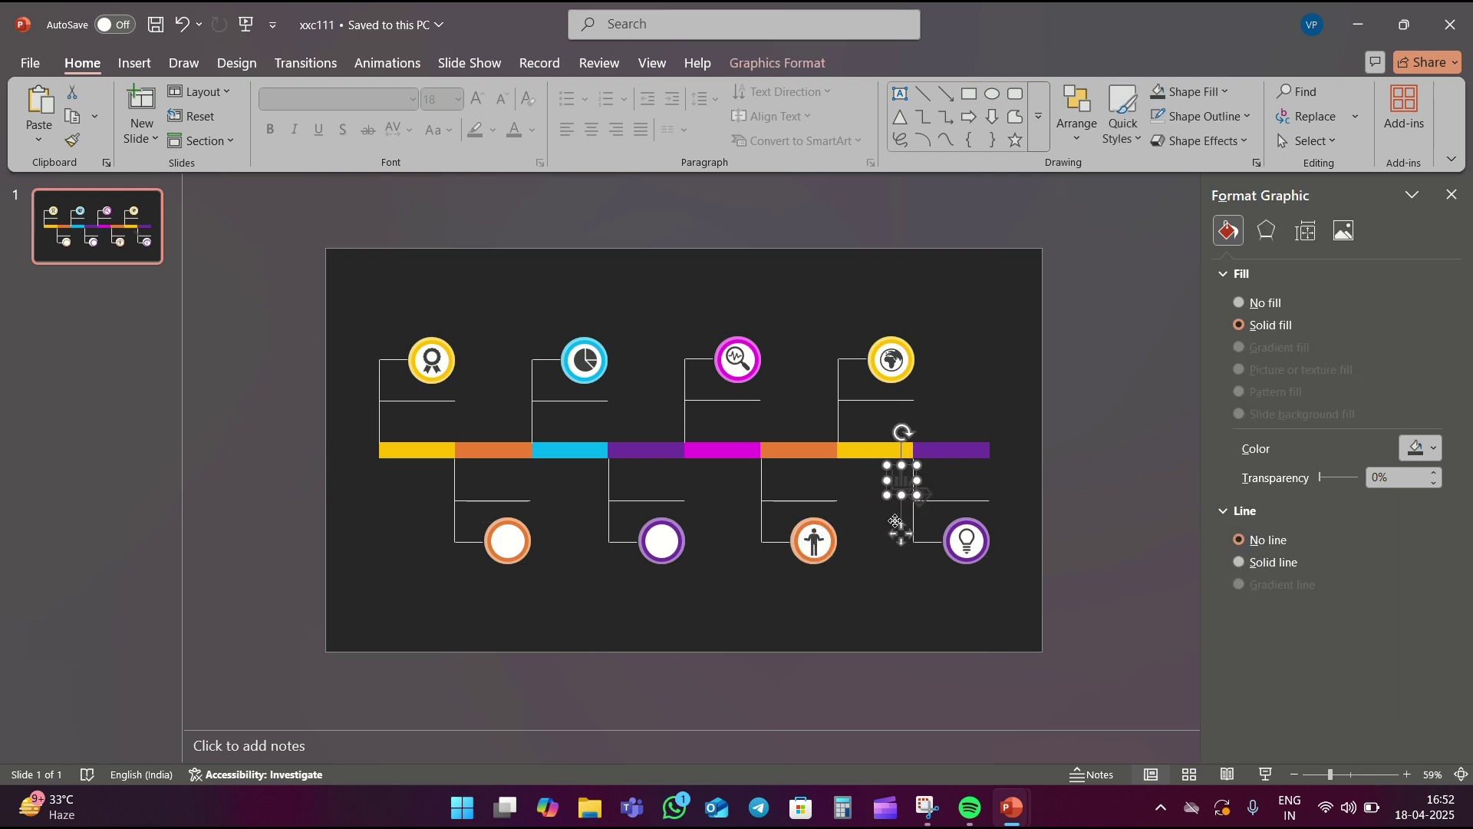
drag(901, 537, 662, 597)
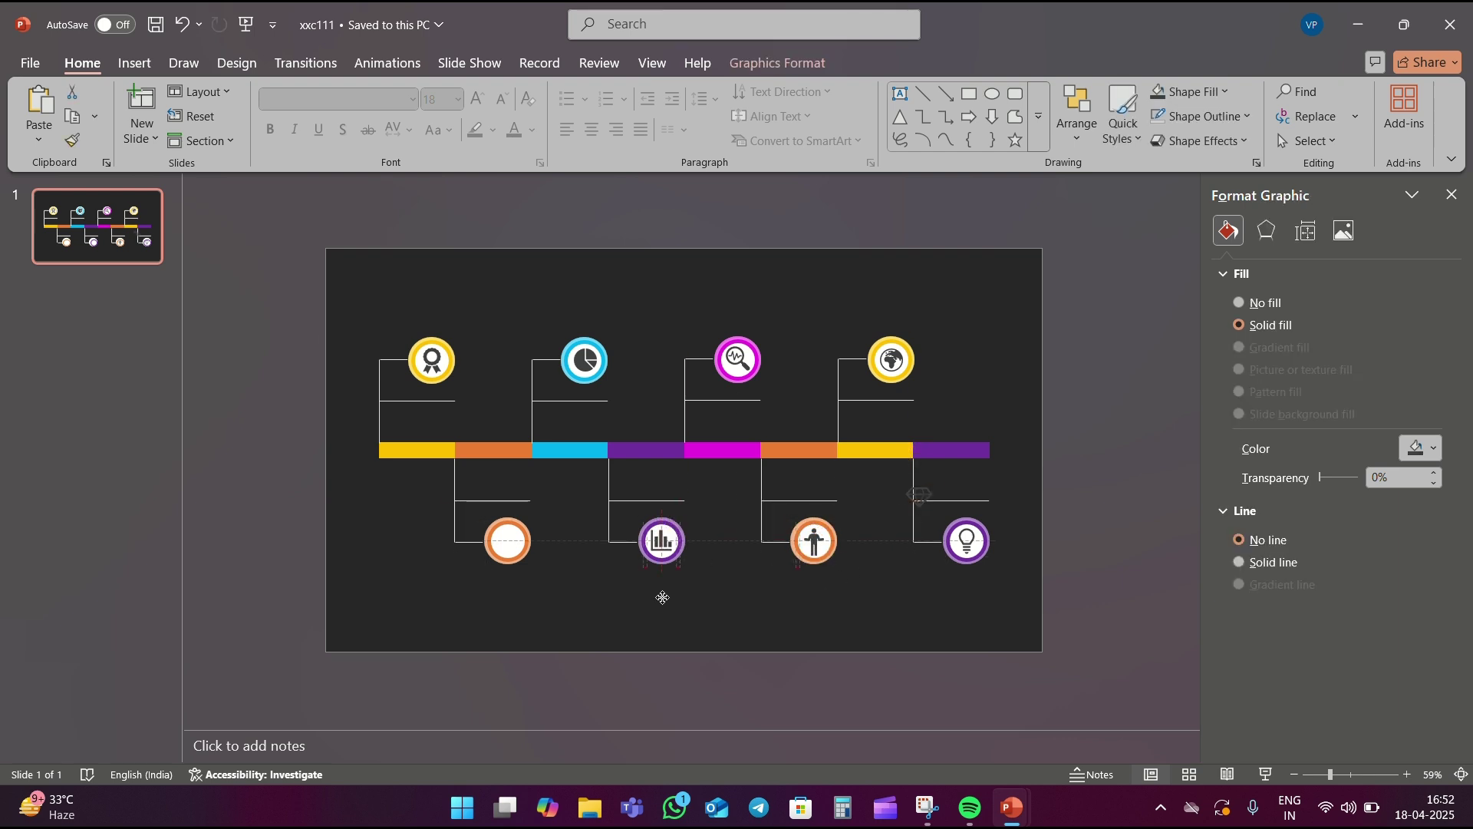
click(897, 549)
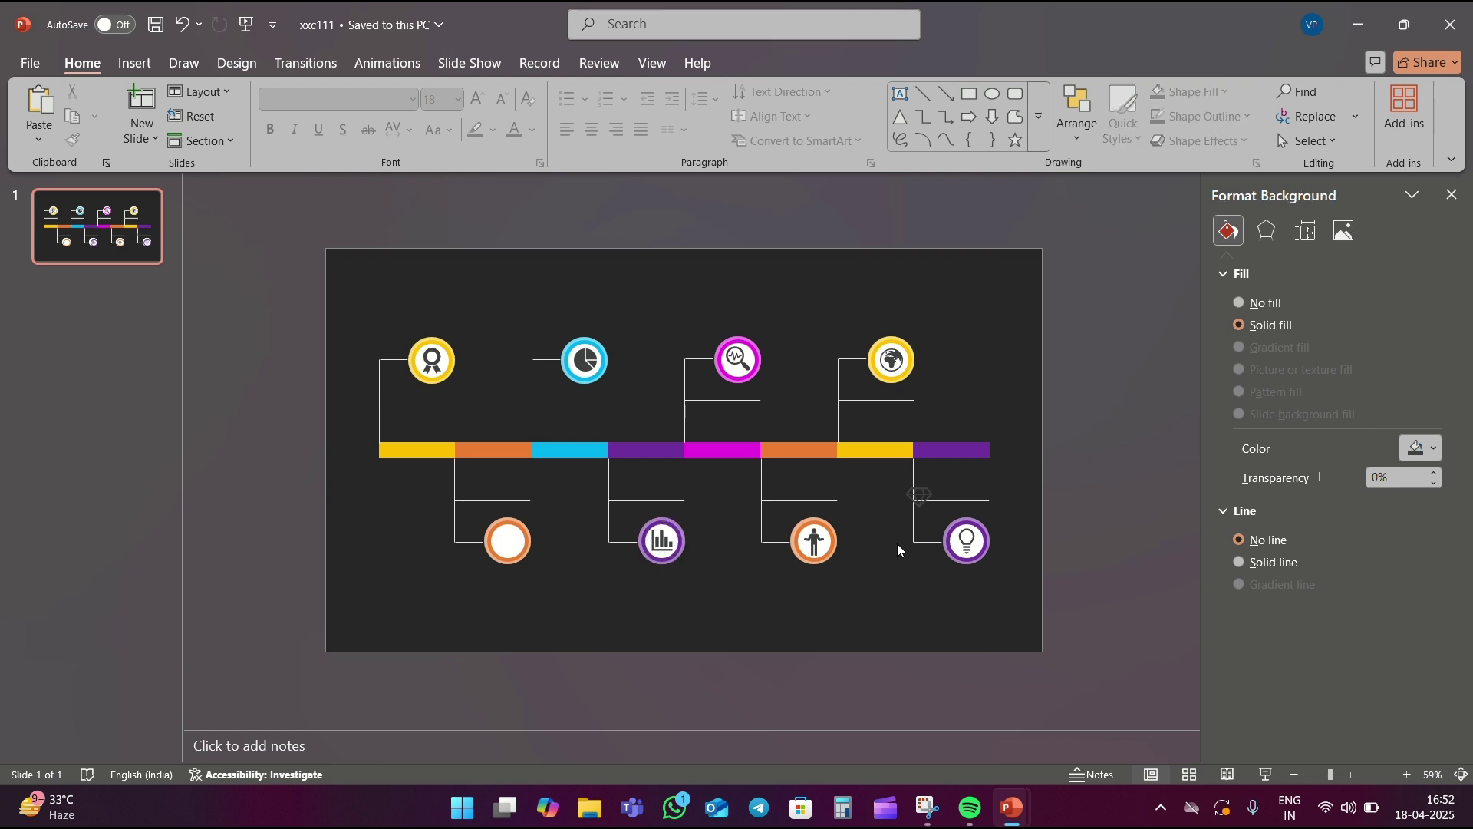
click(925, 537)
mouse_move(921, 554)
mouse_down()
mouse_move(510, 600)
mouse_move(543, 556)
mouse_move(510, 547)
mouse_up()
click(576, 592)
click(510, 546)
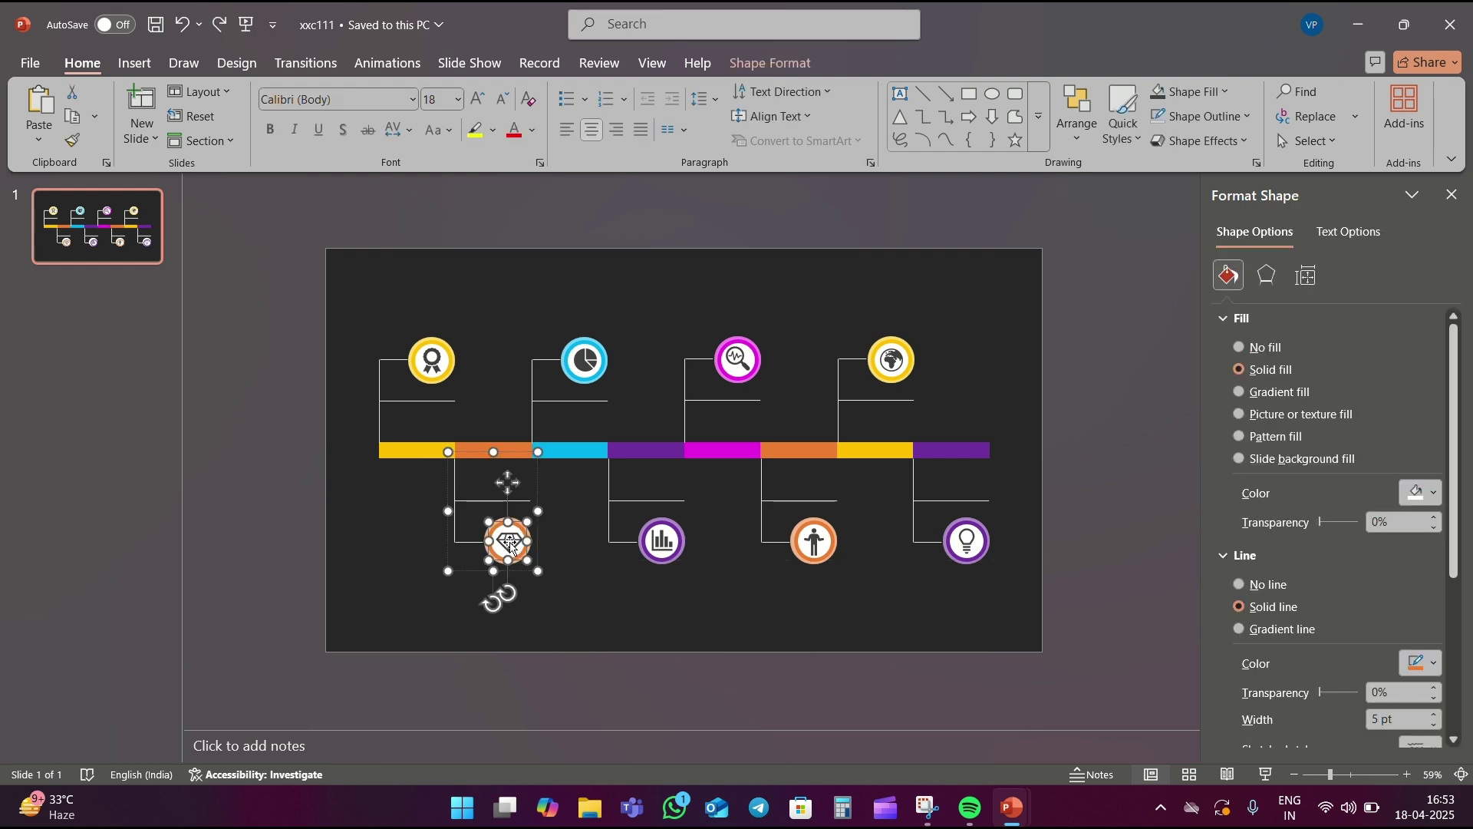
click(513, 541)
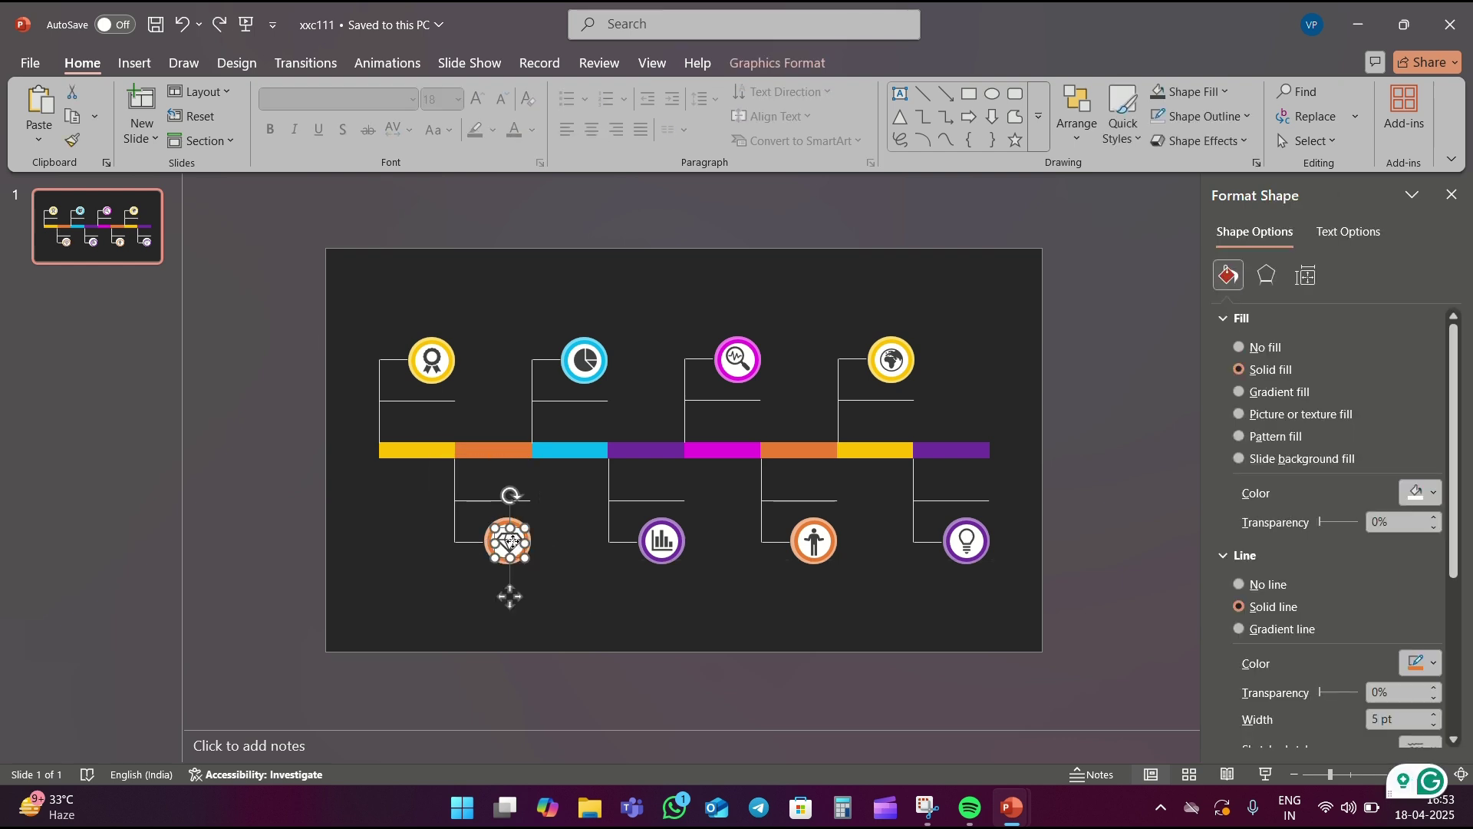
click(646, 263)
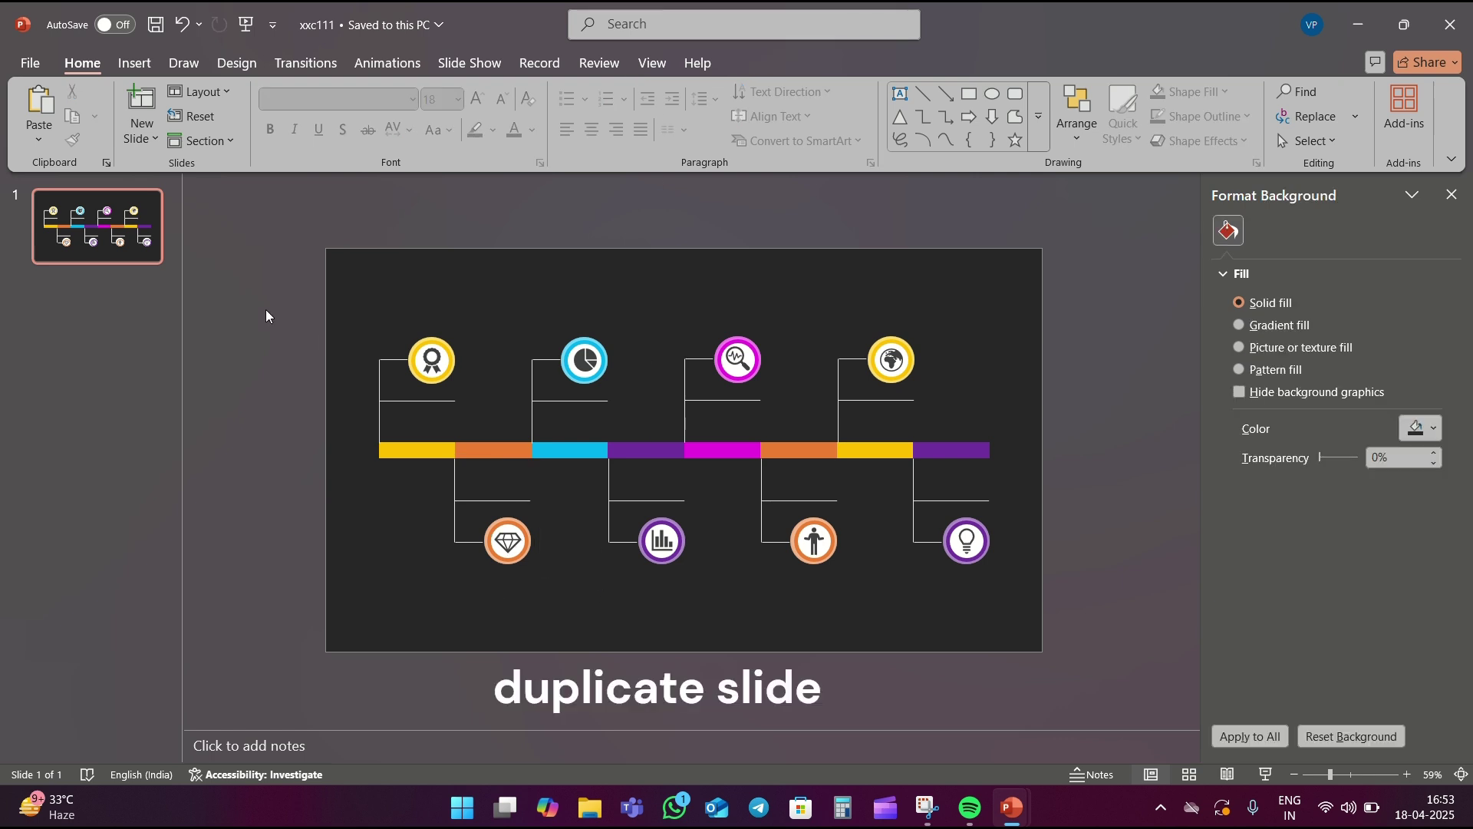
Step: Duplicate slide 1 to keep a copy of the finished timeline
right_click(104, 261)
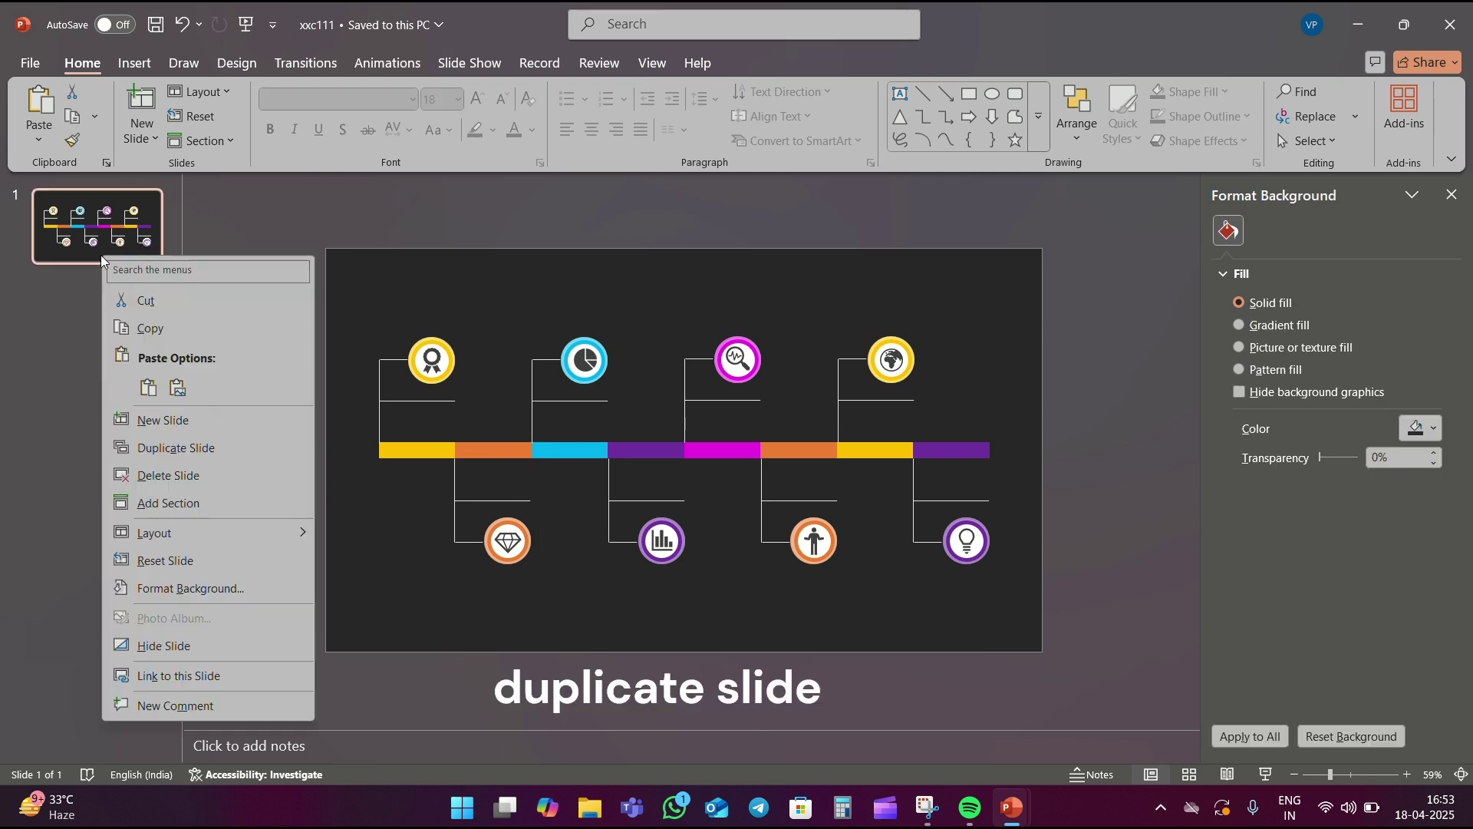
click(187, 457)
scroll(186, 461, up, 1)
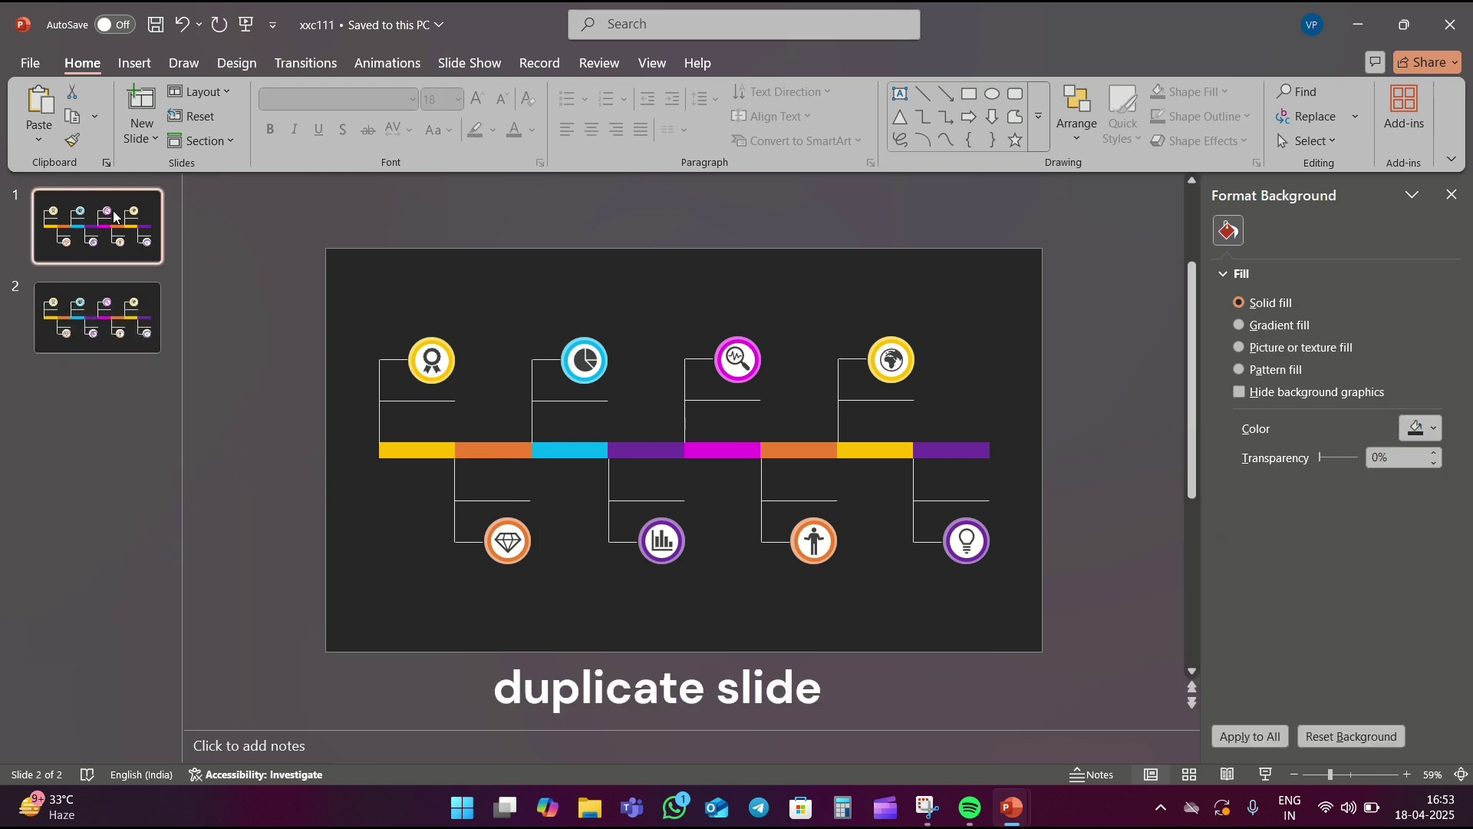
Step: Ungroup the award, pie-chart, magenta search and yellow globe icon groups
click(456, 395)
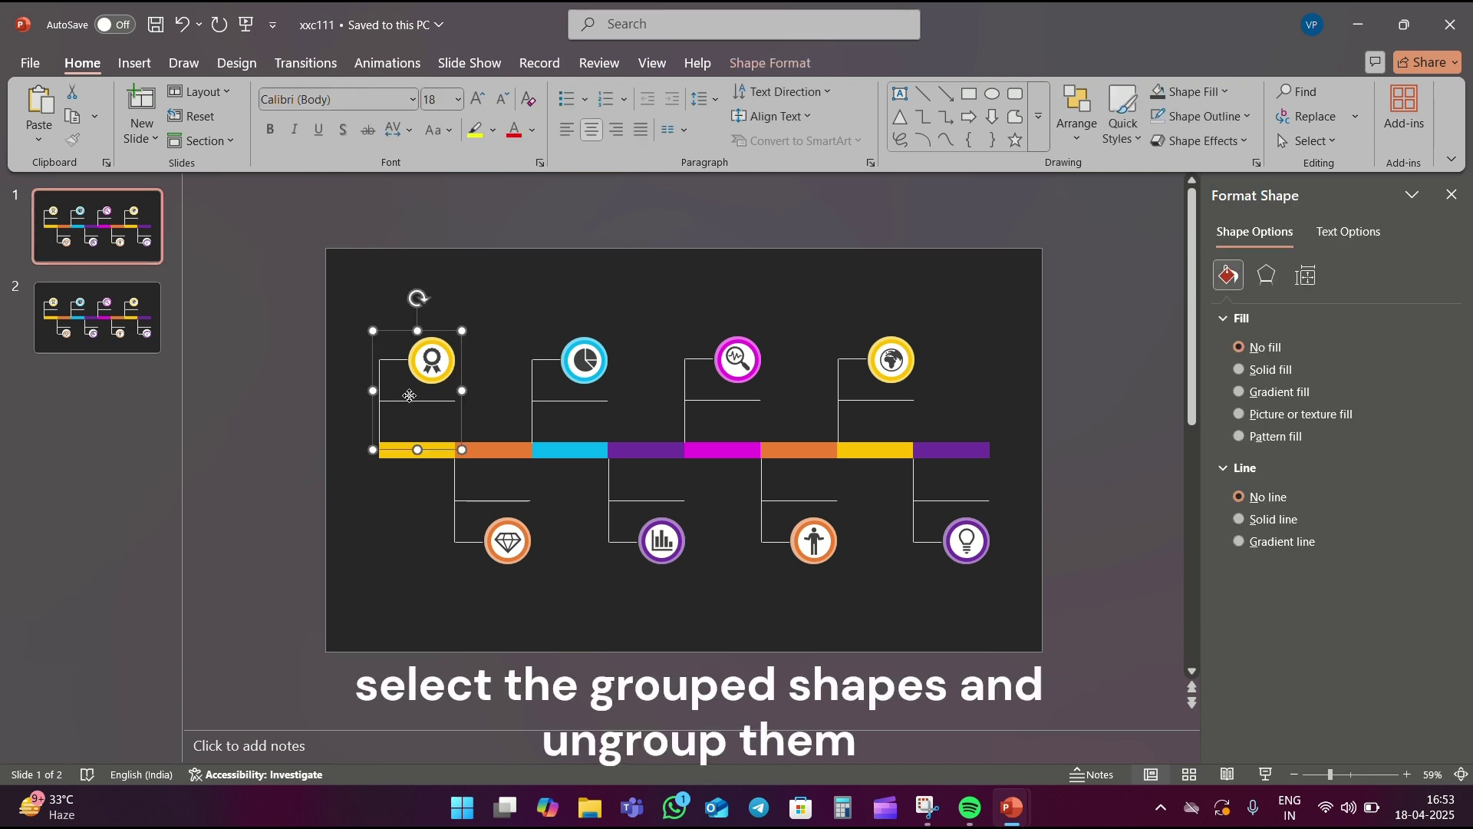
right_click(412, 399)
click(669, 592)
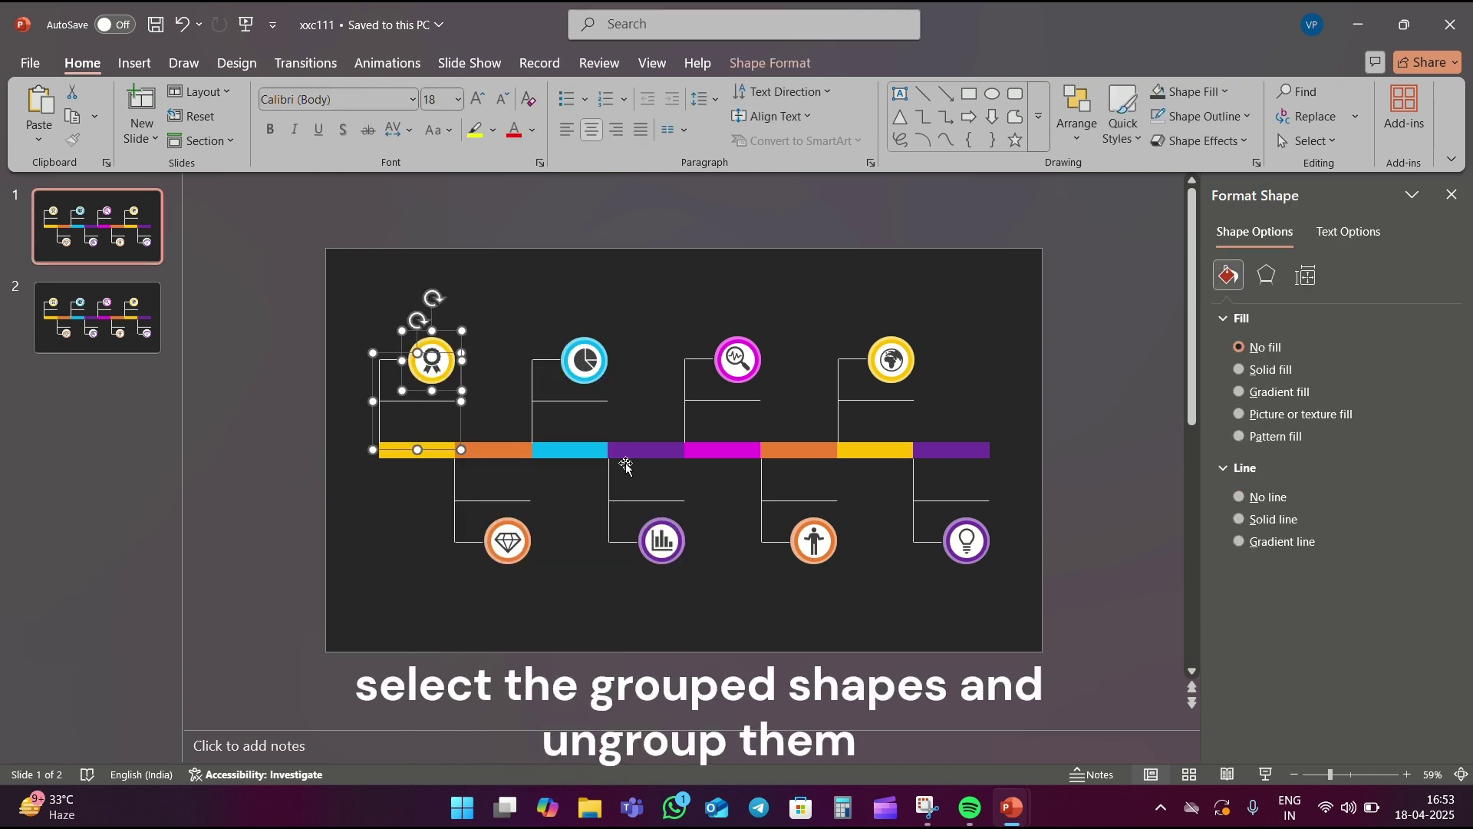
click(551, 402)
right_click(551, 402)
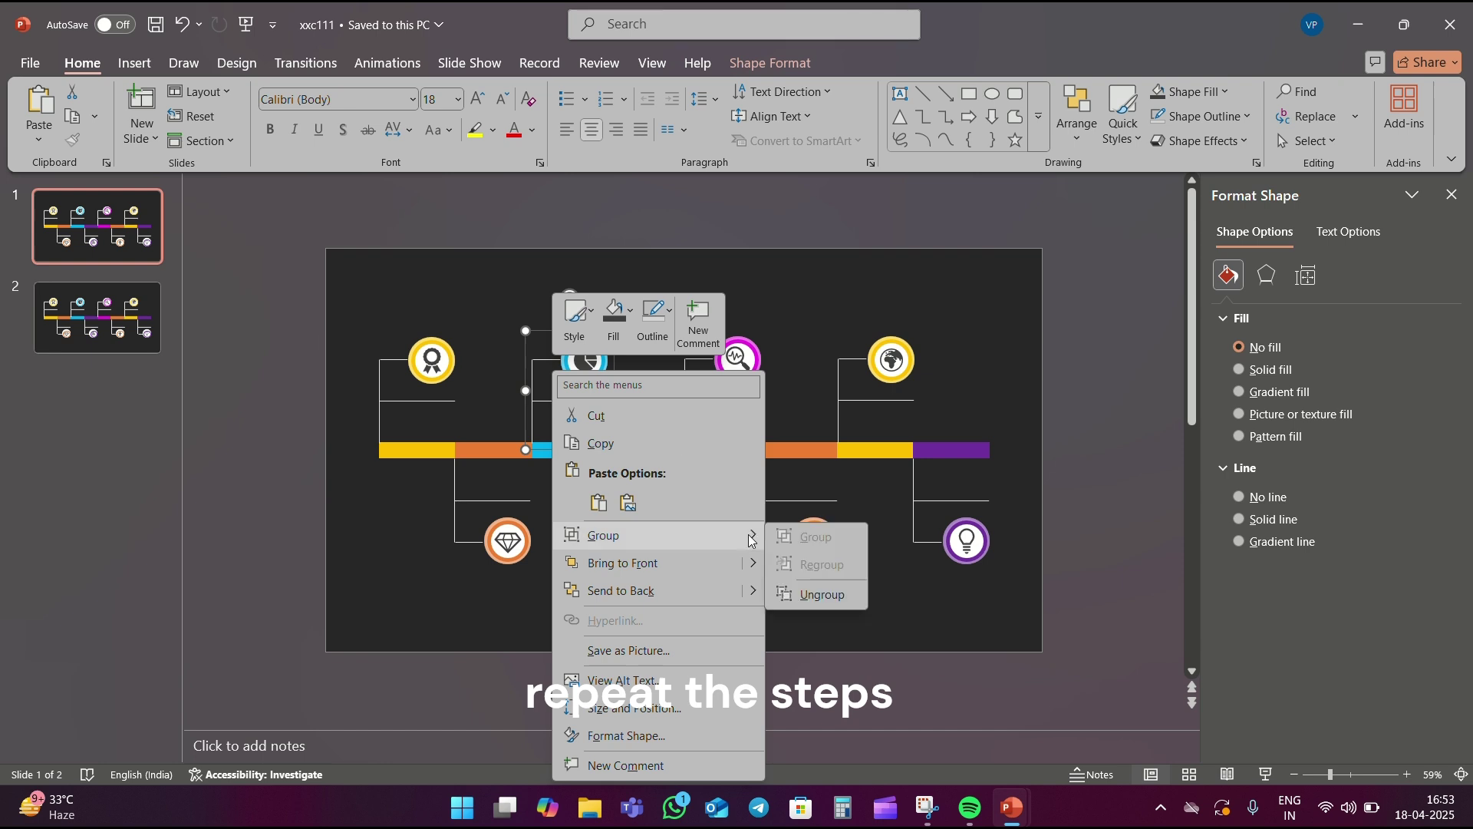
click(821, 602)
click(715, 399)
right_click(715, 399)
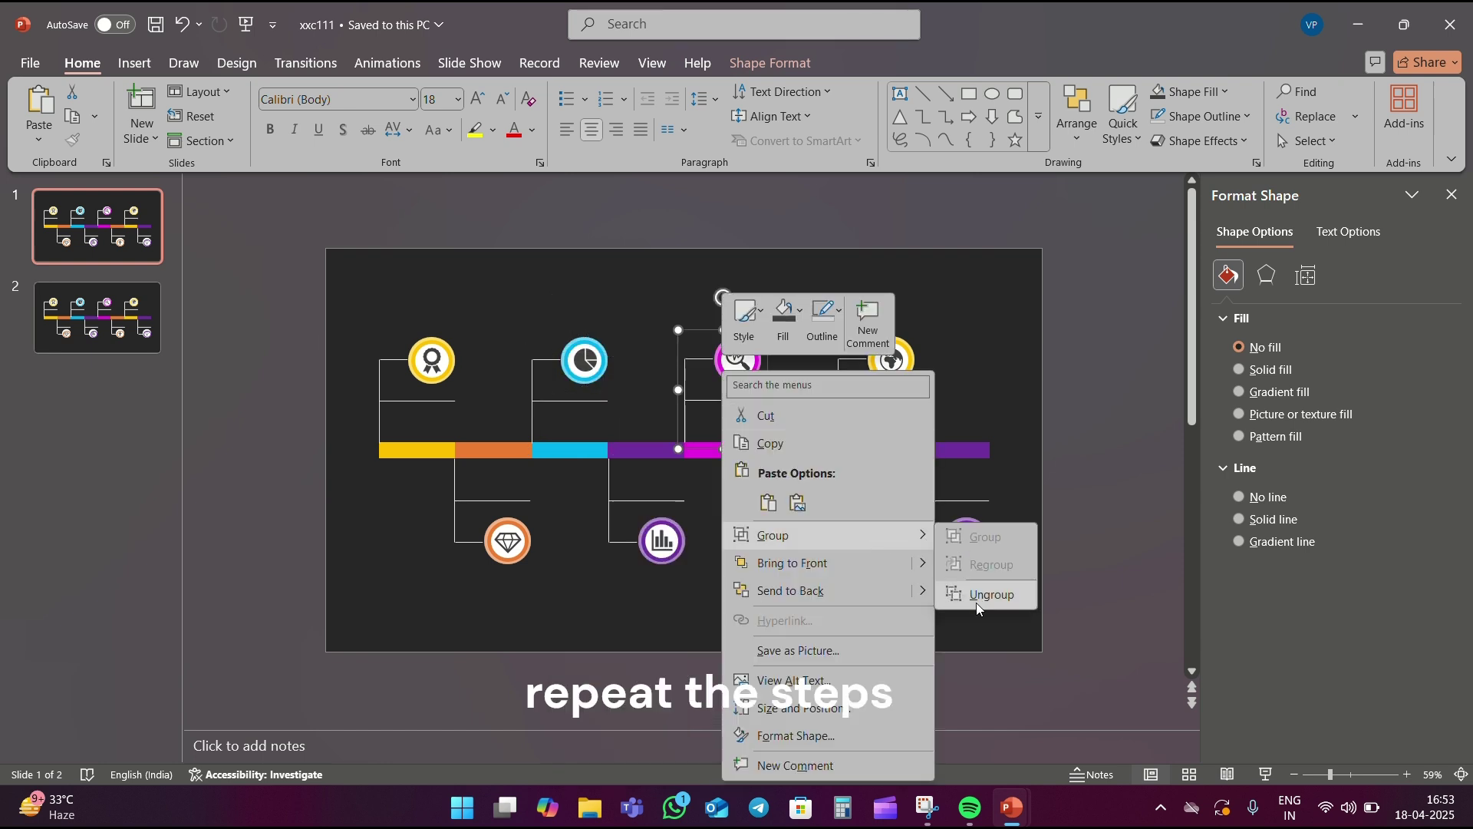
click(982, 597)
click(890, 372)
right_click(891, 371)
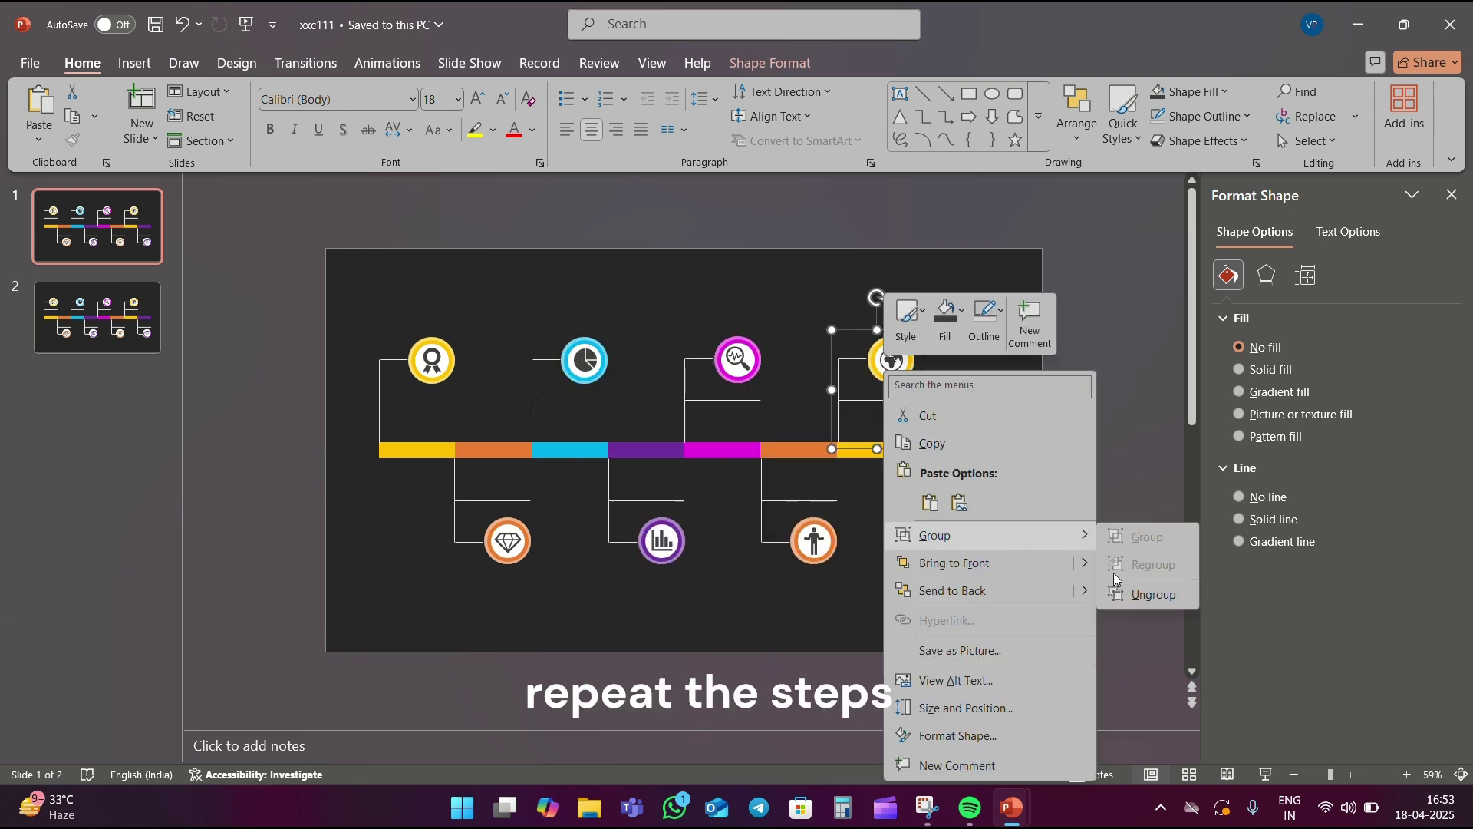
click(1144, 595)
Step: Ungroup the diamond, bar-chart, person and lightbulb icon groups
click(514, 538)
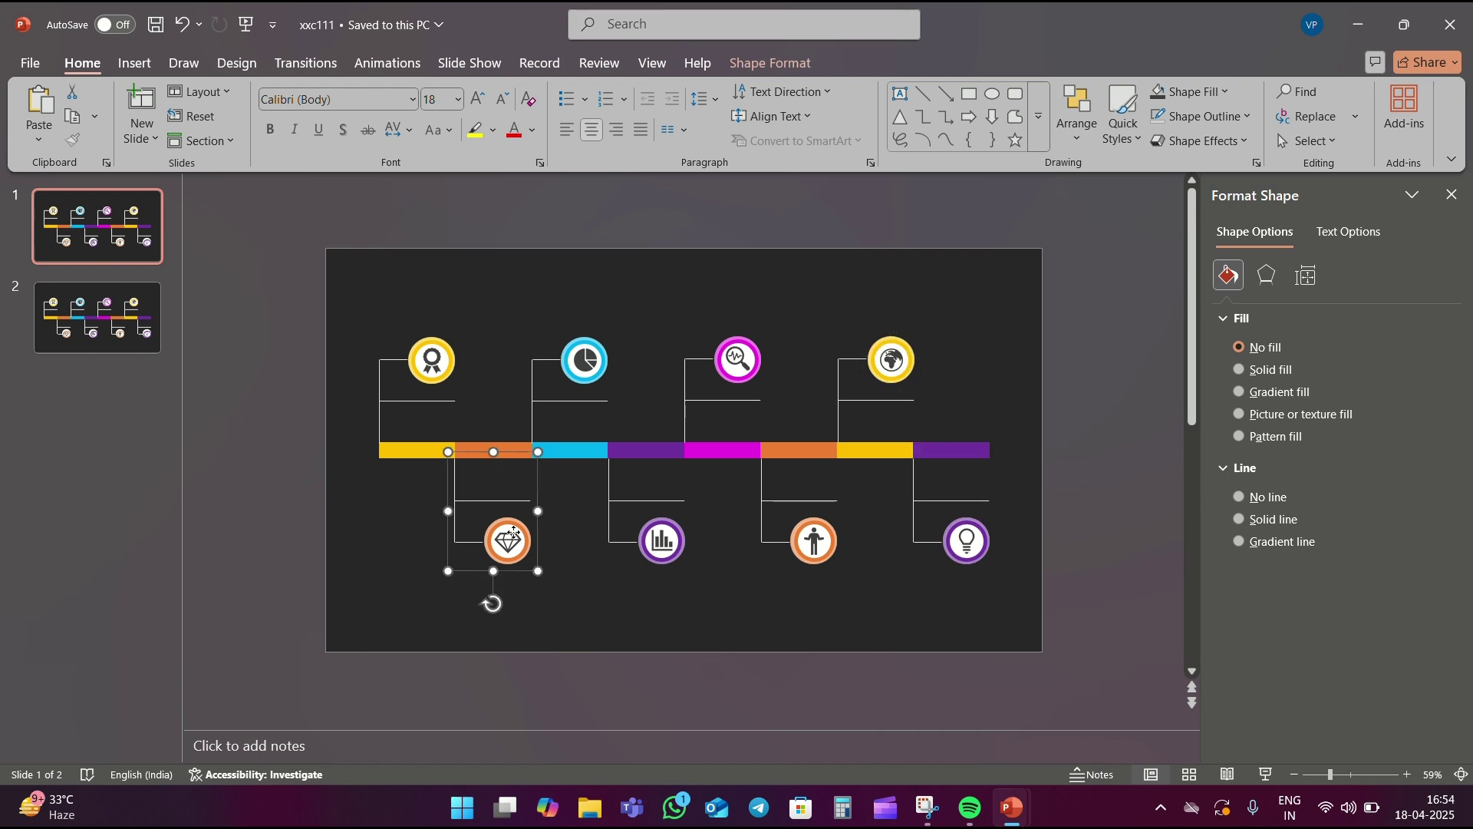
right_click(515, 537)
click(791, 342)
click(654, 506)
right_click(654, 507)
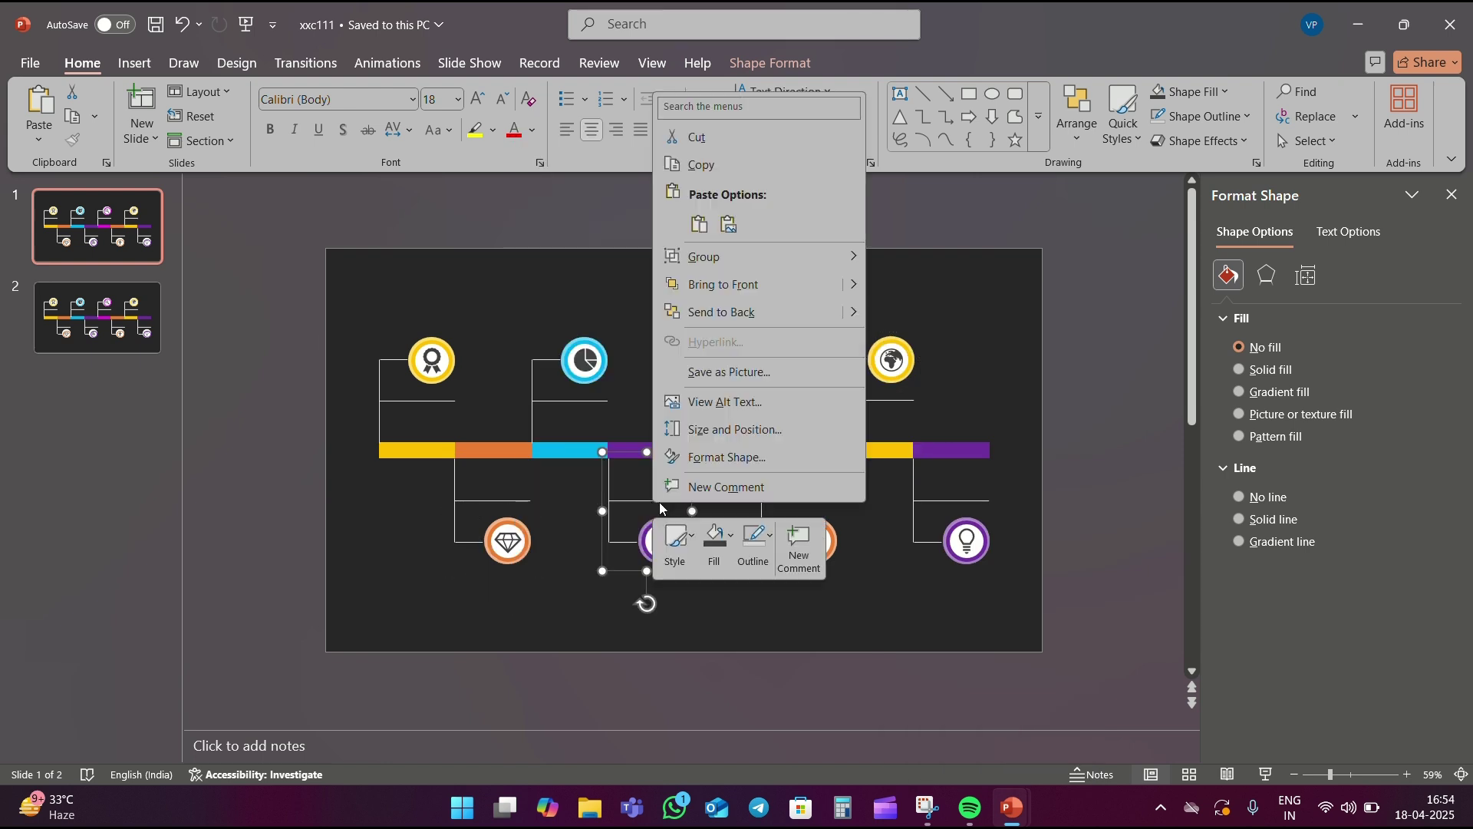
click(917, 315)
mouse_move(757, 256)
click(785, 516)
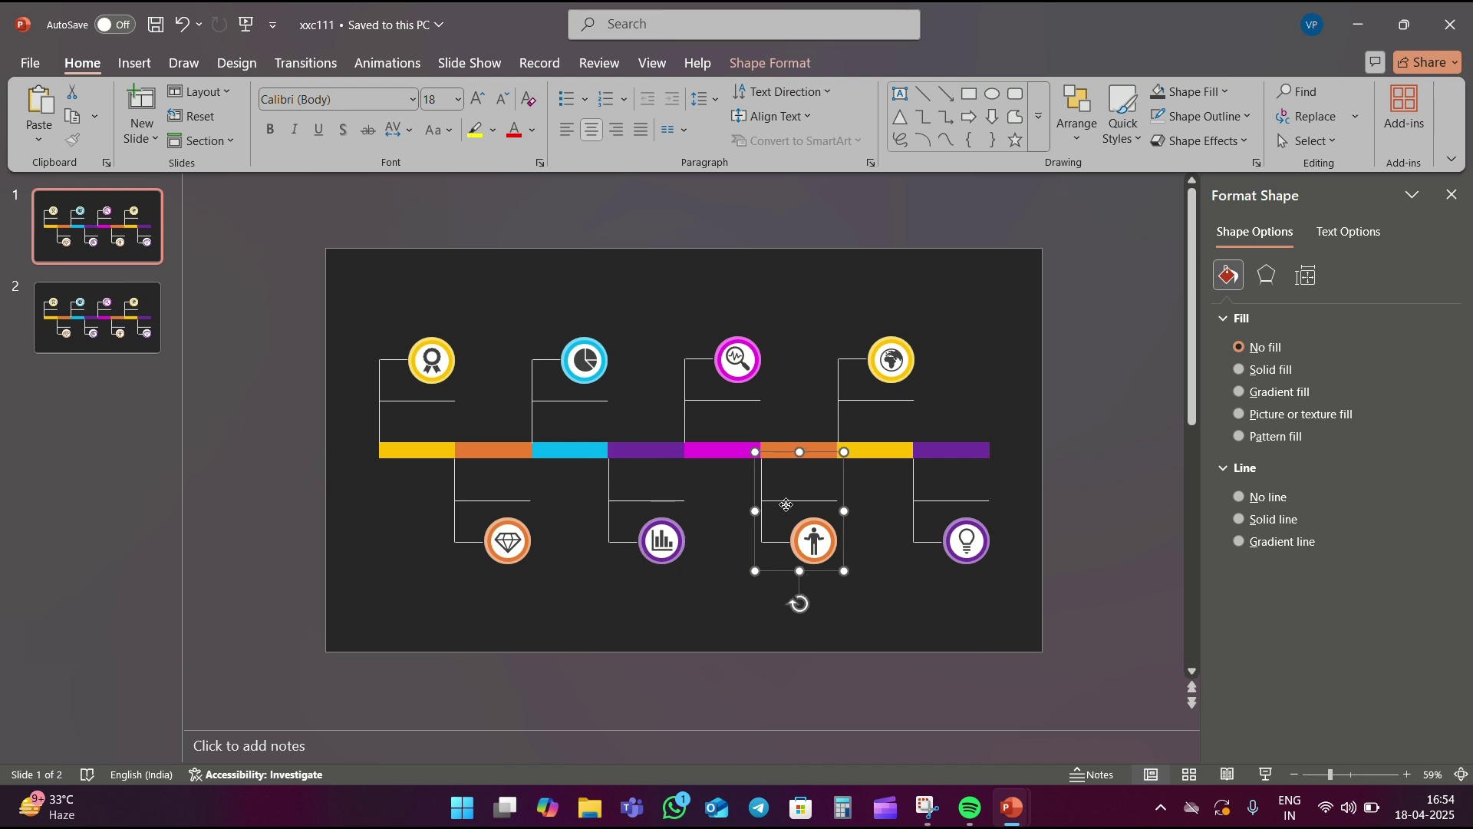
right_click(784, 516)
click(1056, 317)
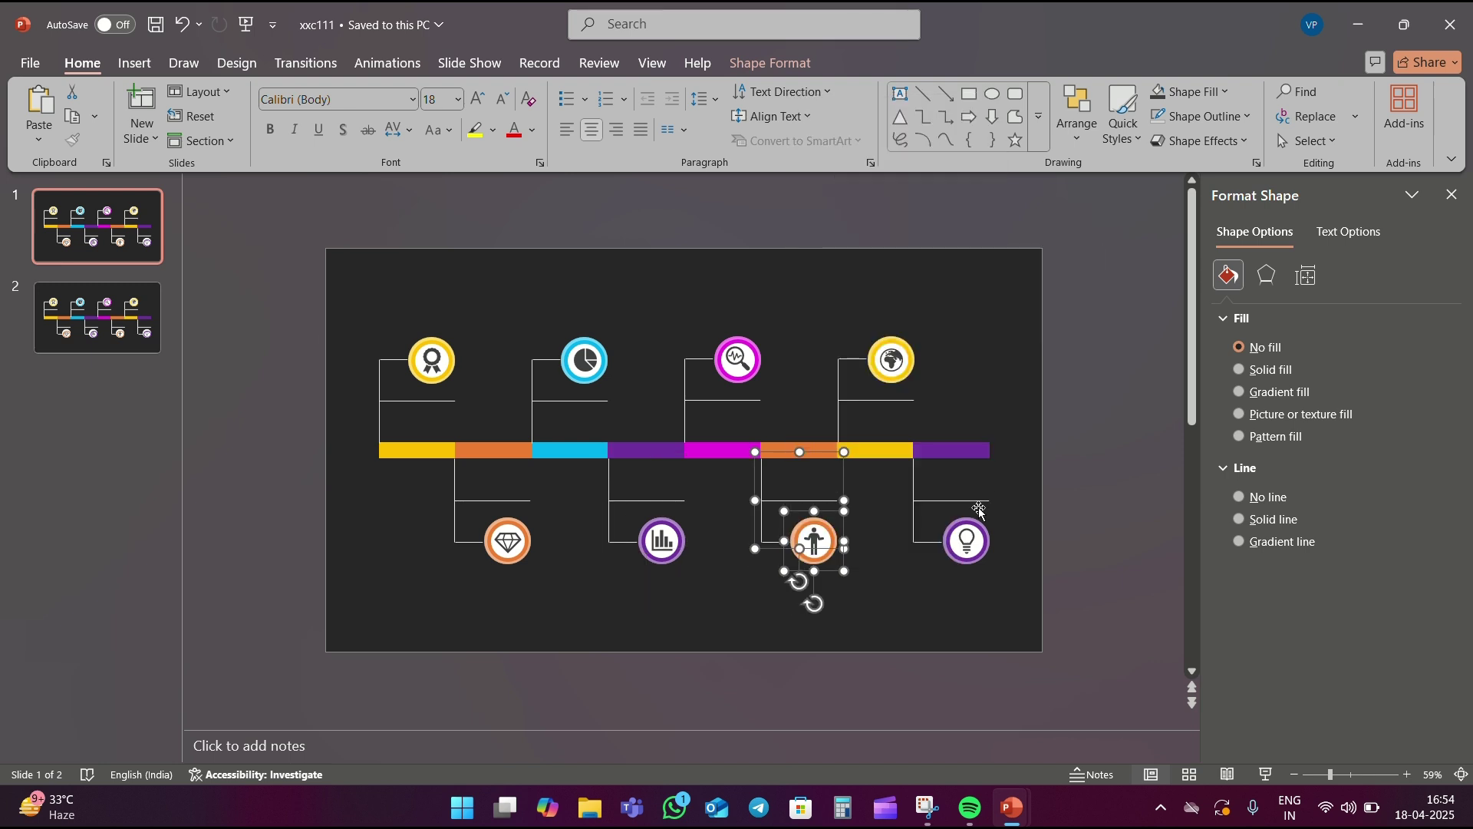
click(969, 529)
right_click(969, 514)
click(1239, 315)
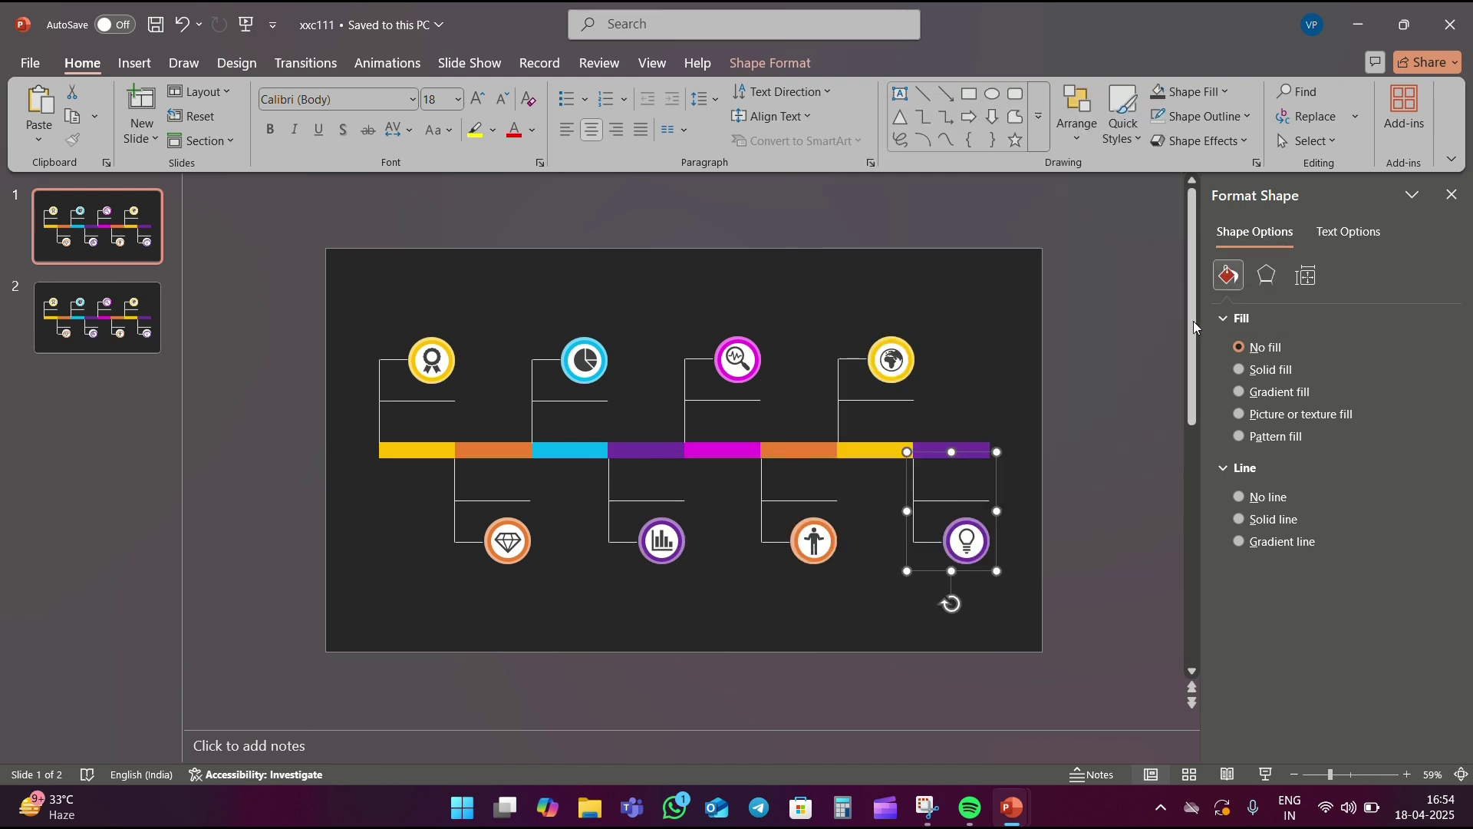
click(465, 349)
Step: Group the award, pie-chart, magenta search and globe circles each with its icon
click(449, 362)
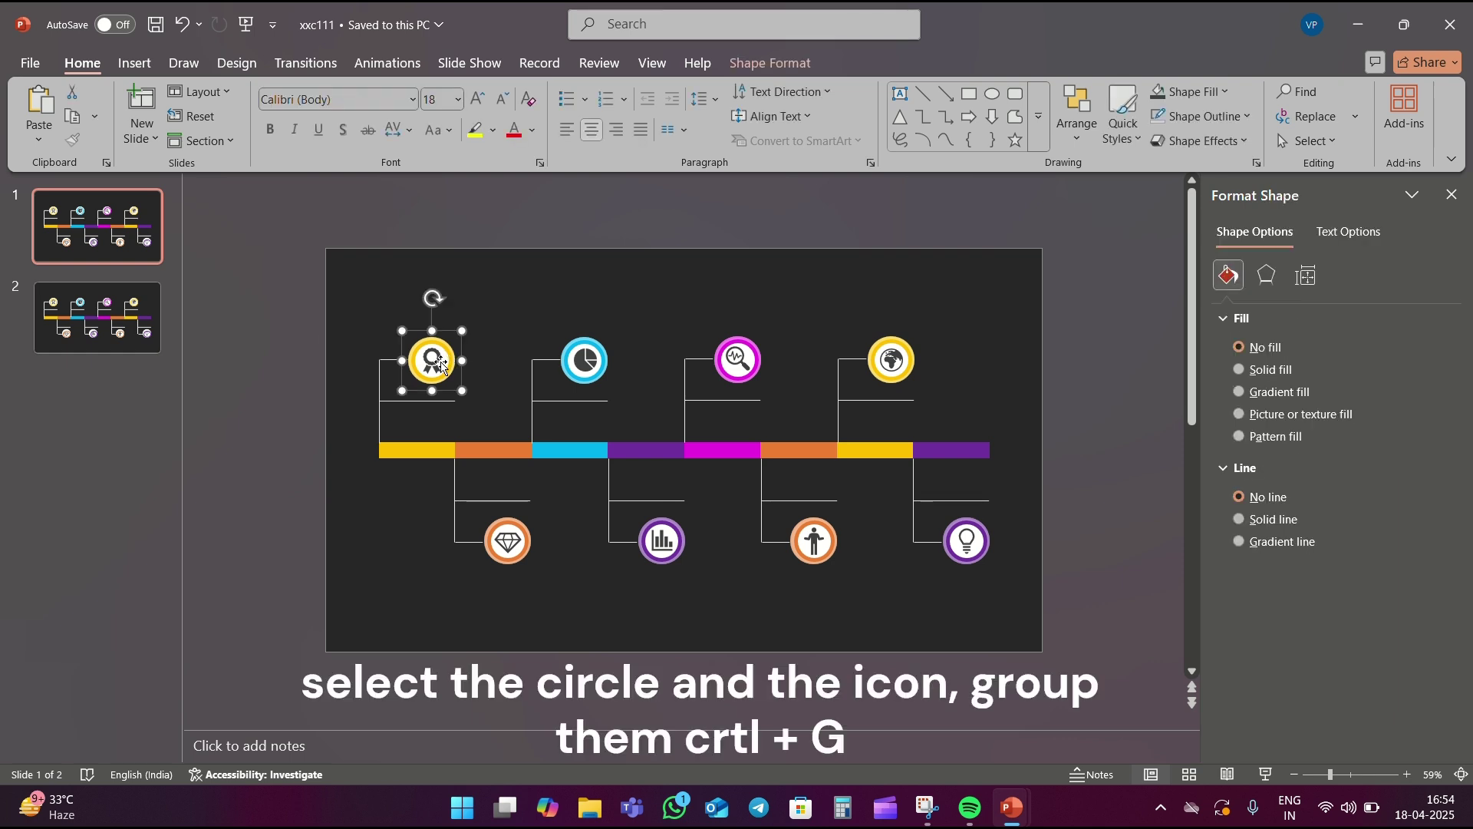
shift+click(435, 367)
key(ctrl+g)
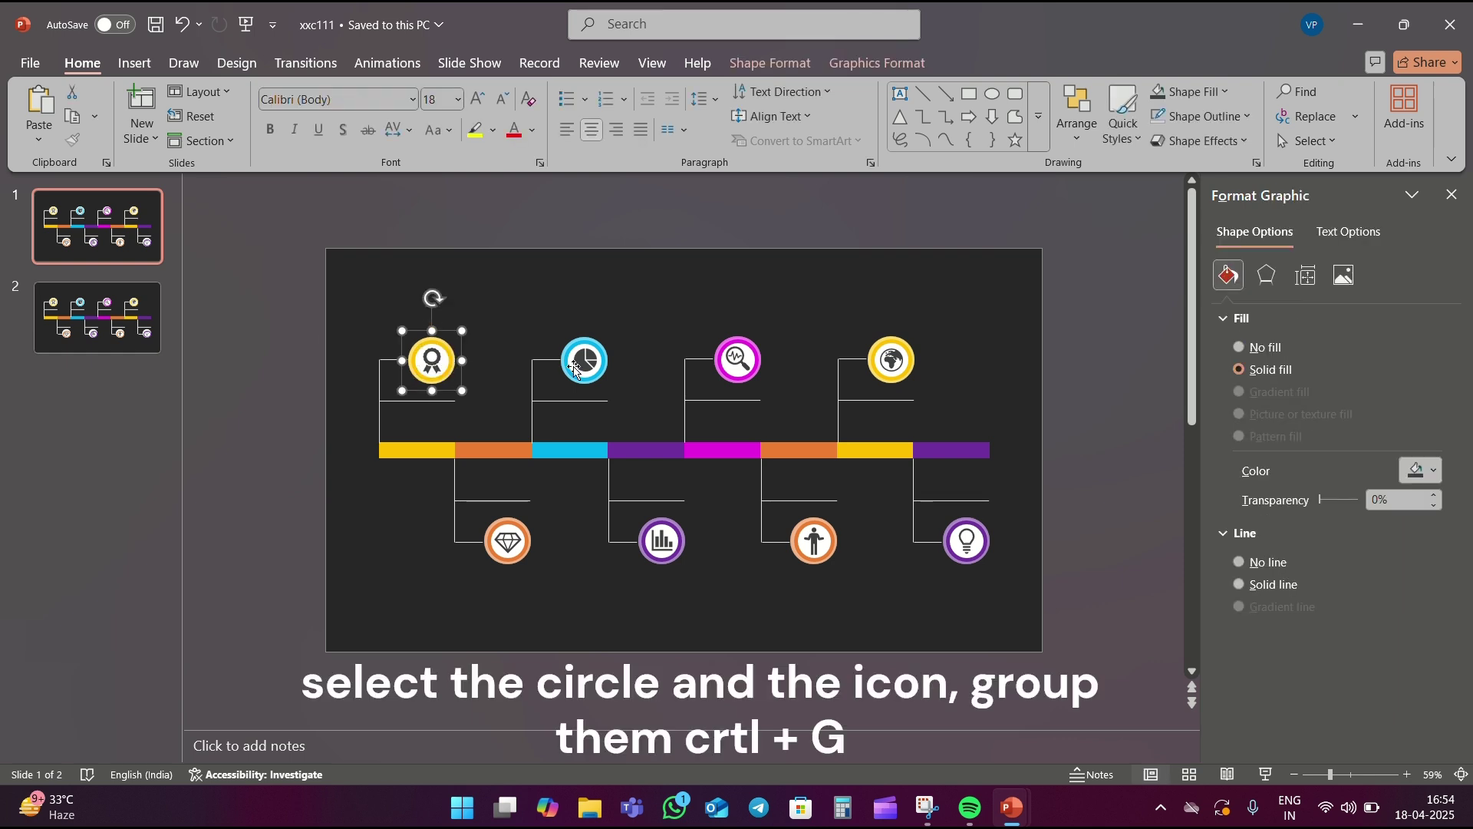
click(565, 362)
shift+click(585, 365)
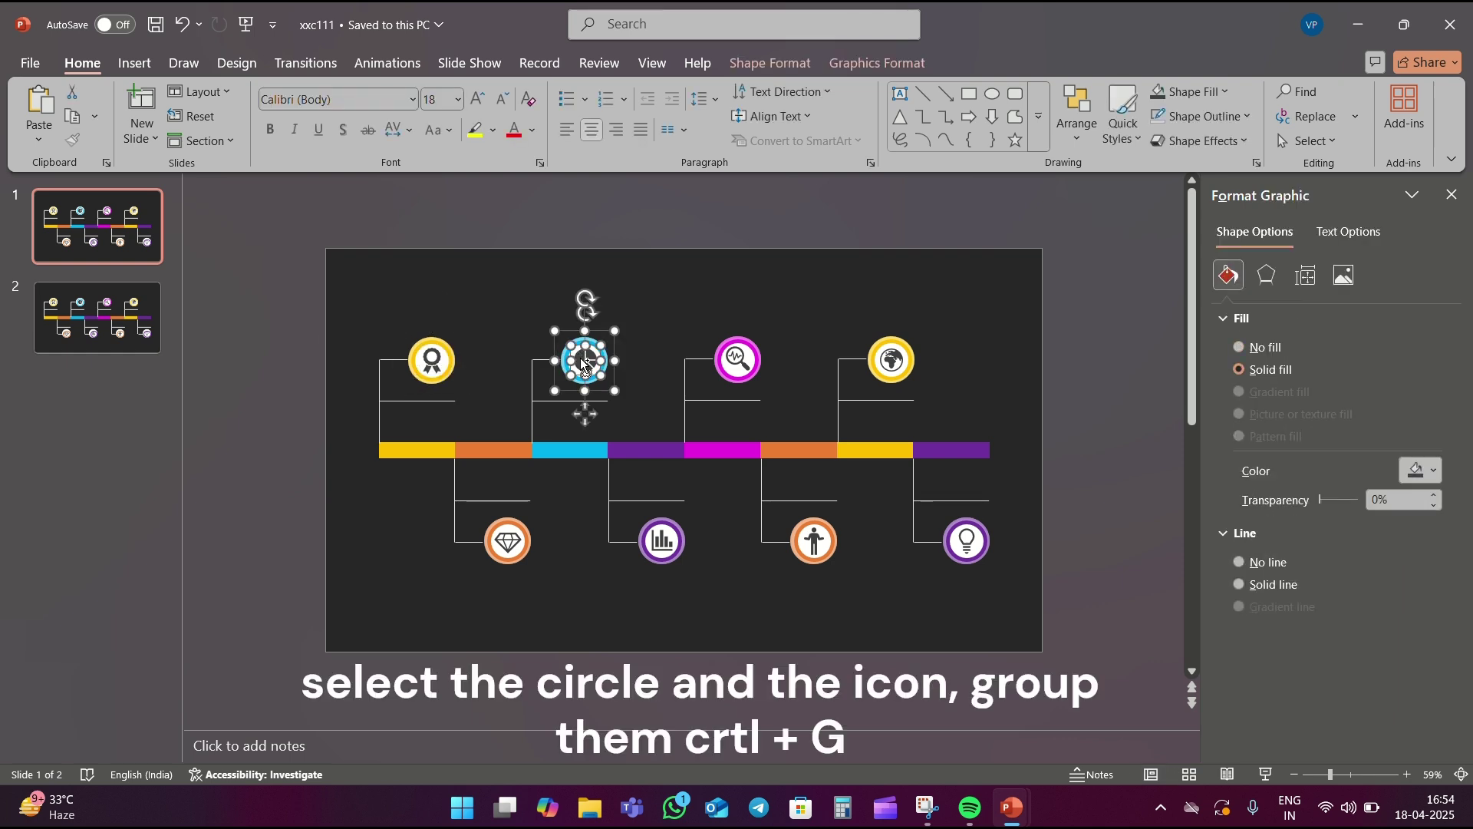
key(ctrl+g)
click(733, 362)
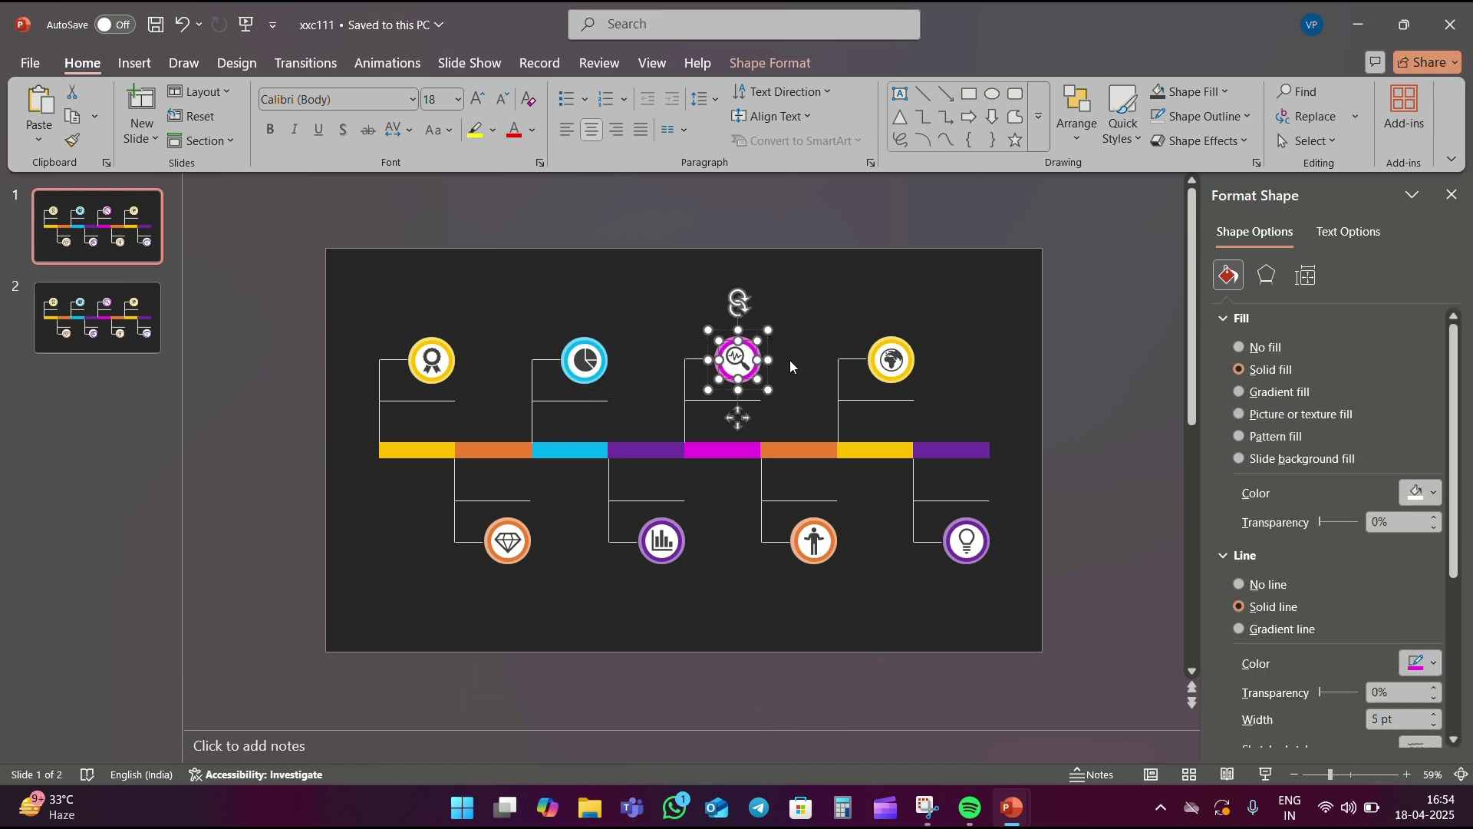
shift+click(739, 361)
key(ctrl+g)
click(886, 372)
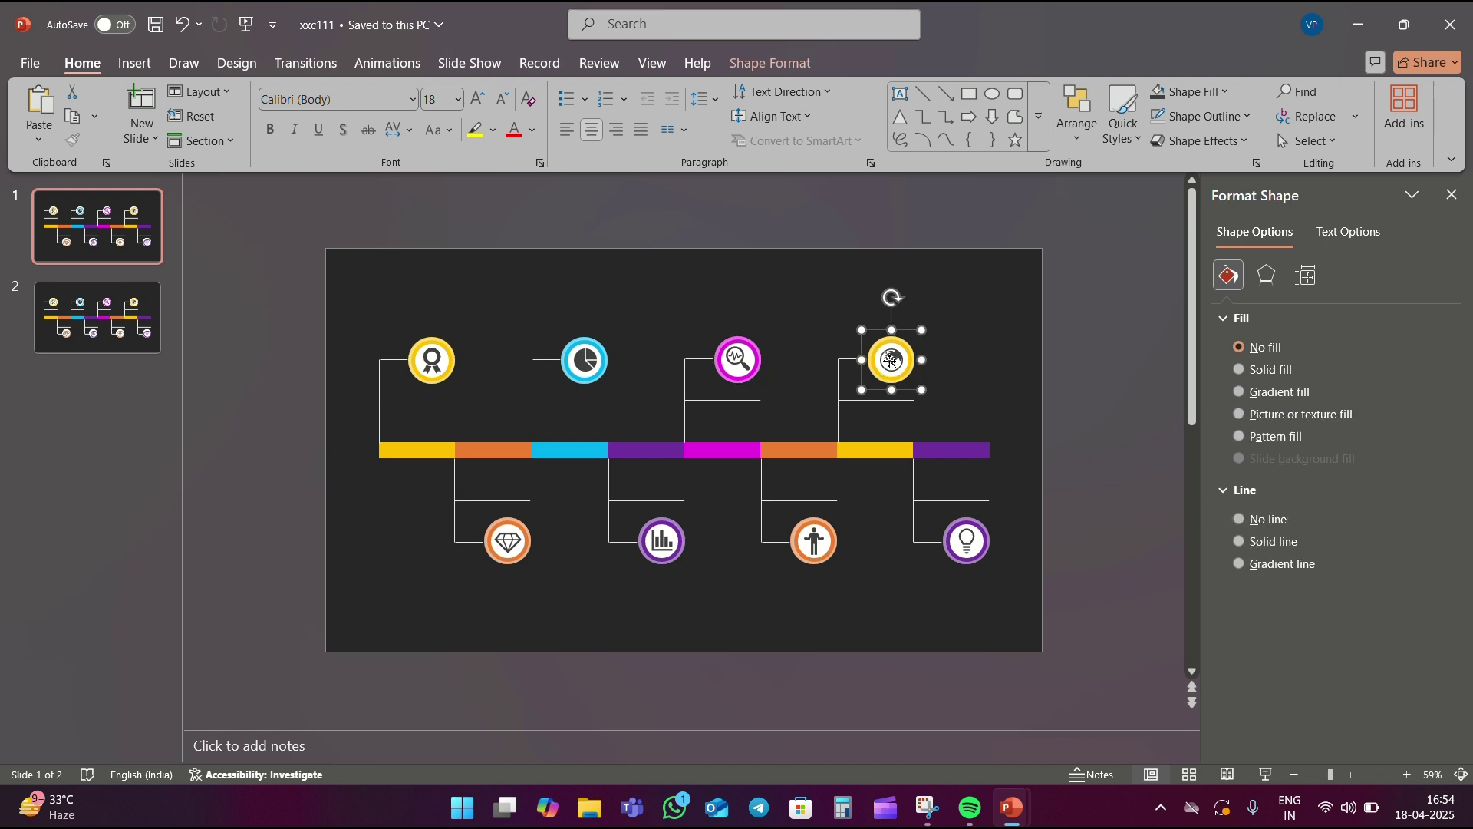
shift+click(893, 367)
key(ctrl+g)
Step: Group the diamond, bar-chart, person and lightbulb circles each with its icon
click(506, 537)
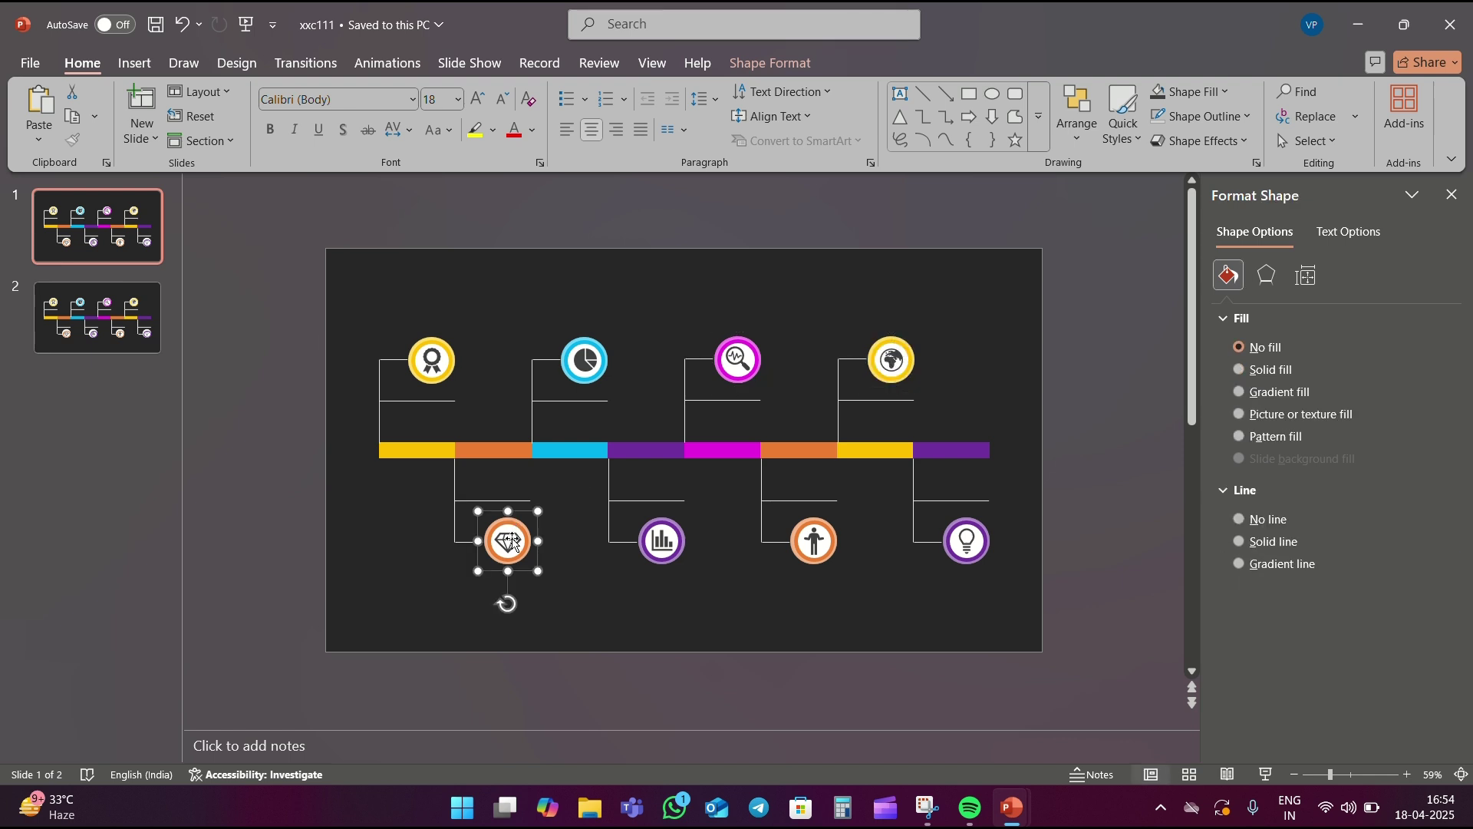
shift+click(513, 541)
key(ctrl+g)
click(641, 541)
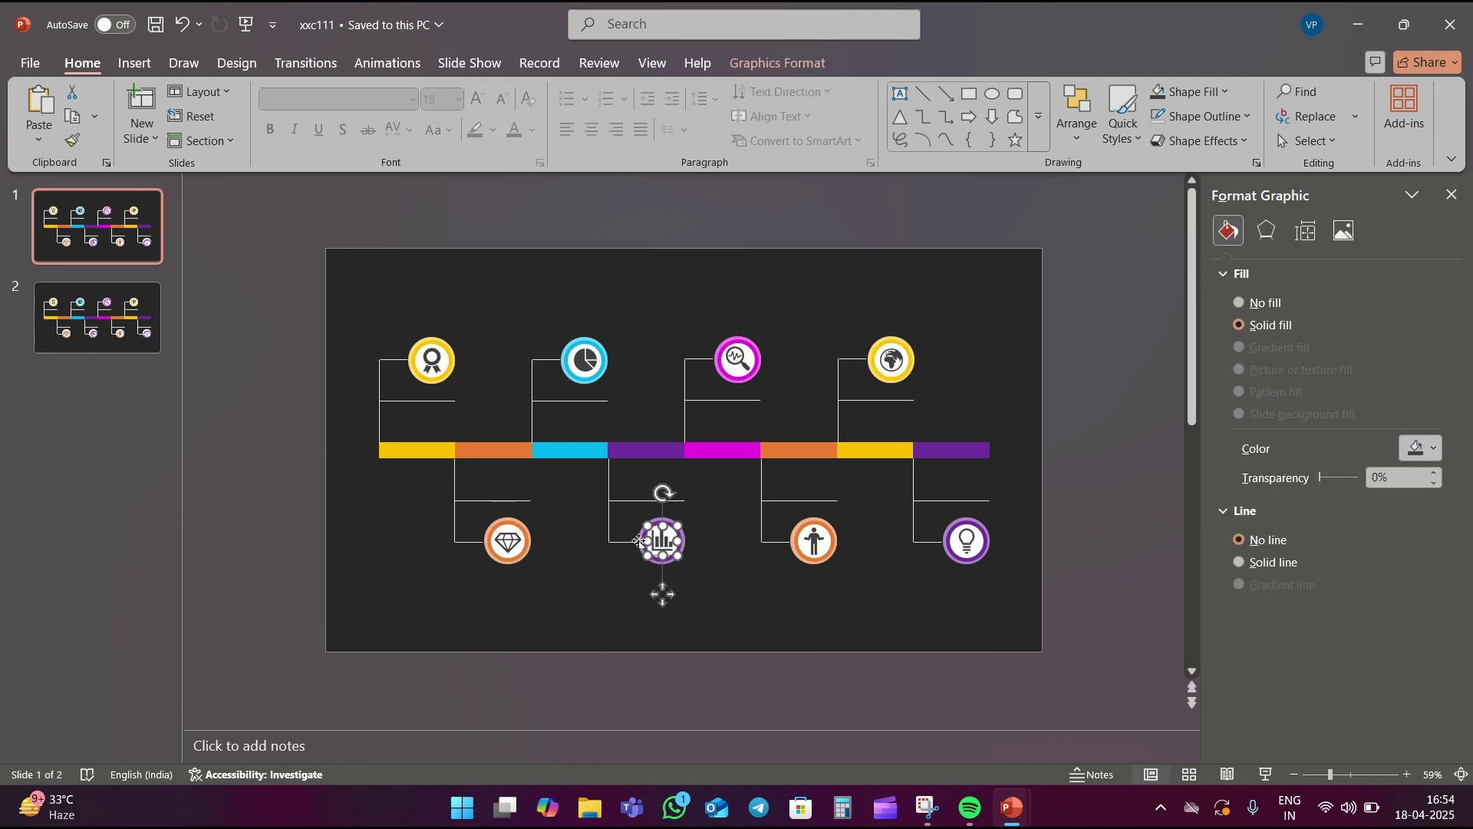
shift+click(636, 541)
key(ctrl+g)
click(798, 546)
shift+click(815, 541)
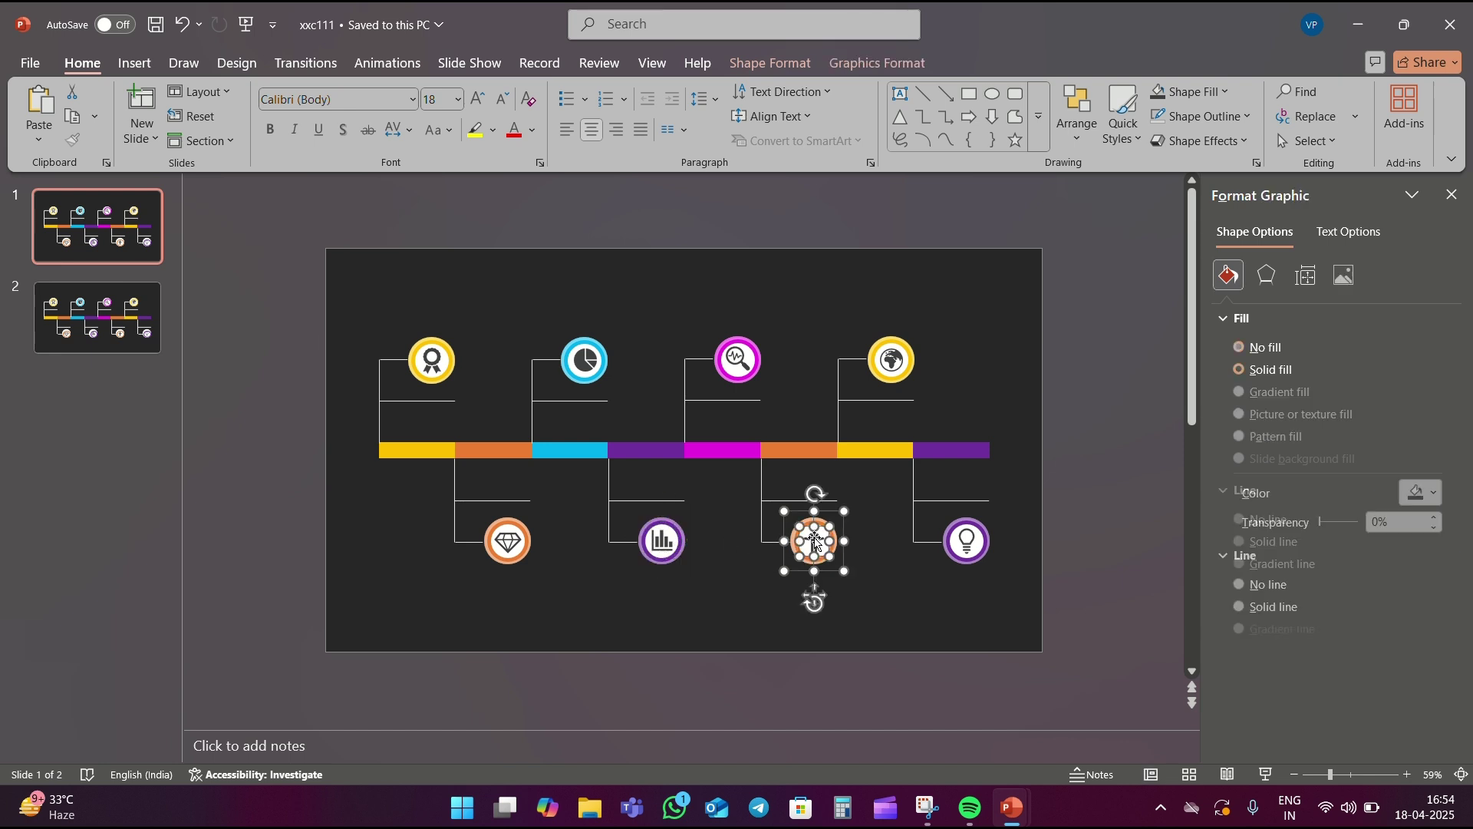
key(ctrl+g)
click(964, 547)
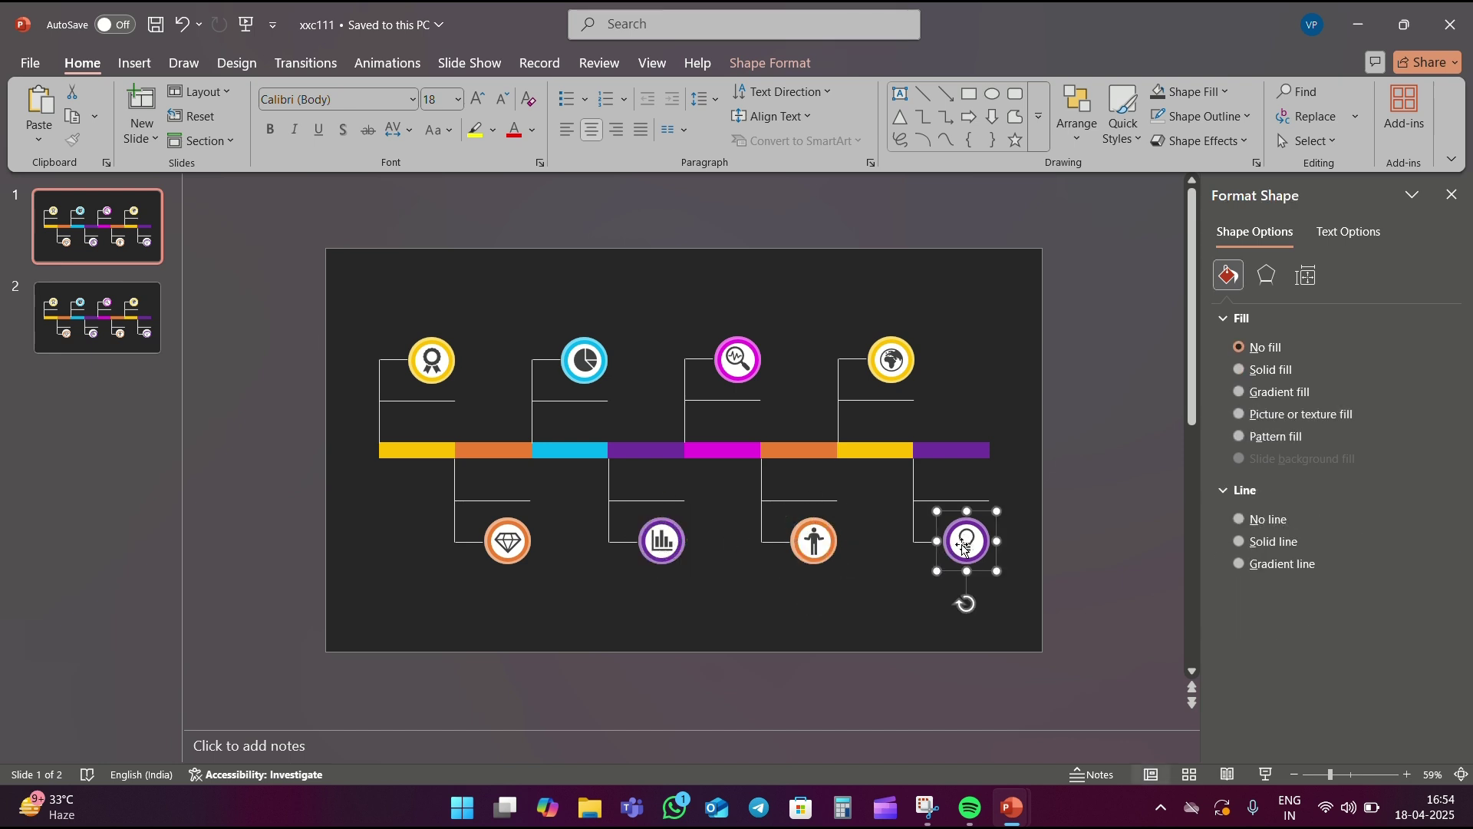
shift+click(967, 545)
key(ctrl+g)
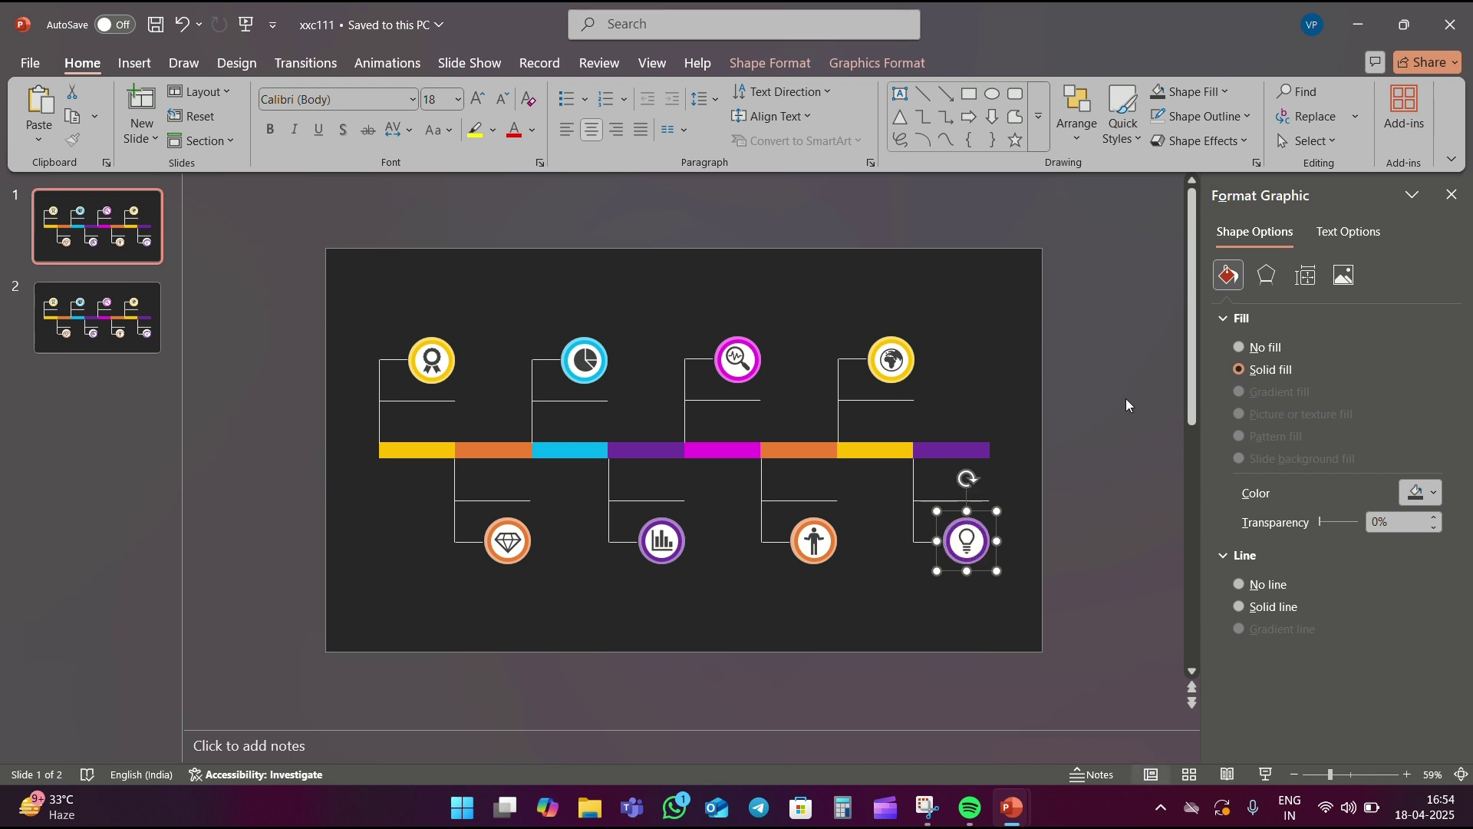
click(136, 199)
Step: Duplicate slide 1 into another copy, then return to slide 1
right_click(121, 256)
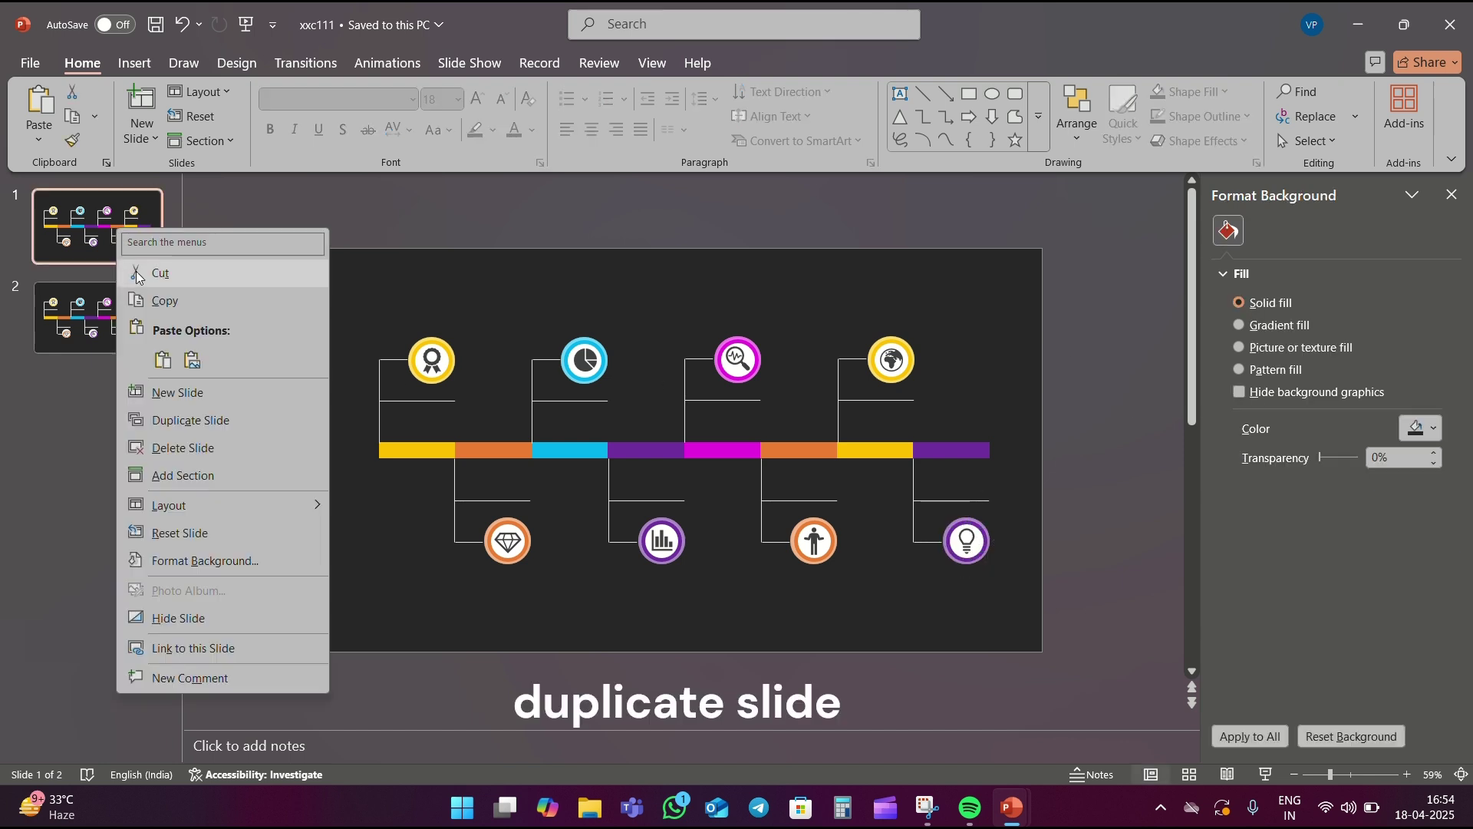
click(189, 421)
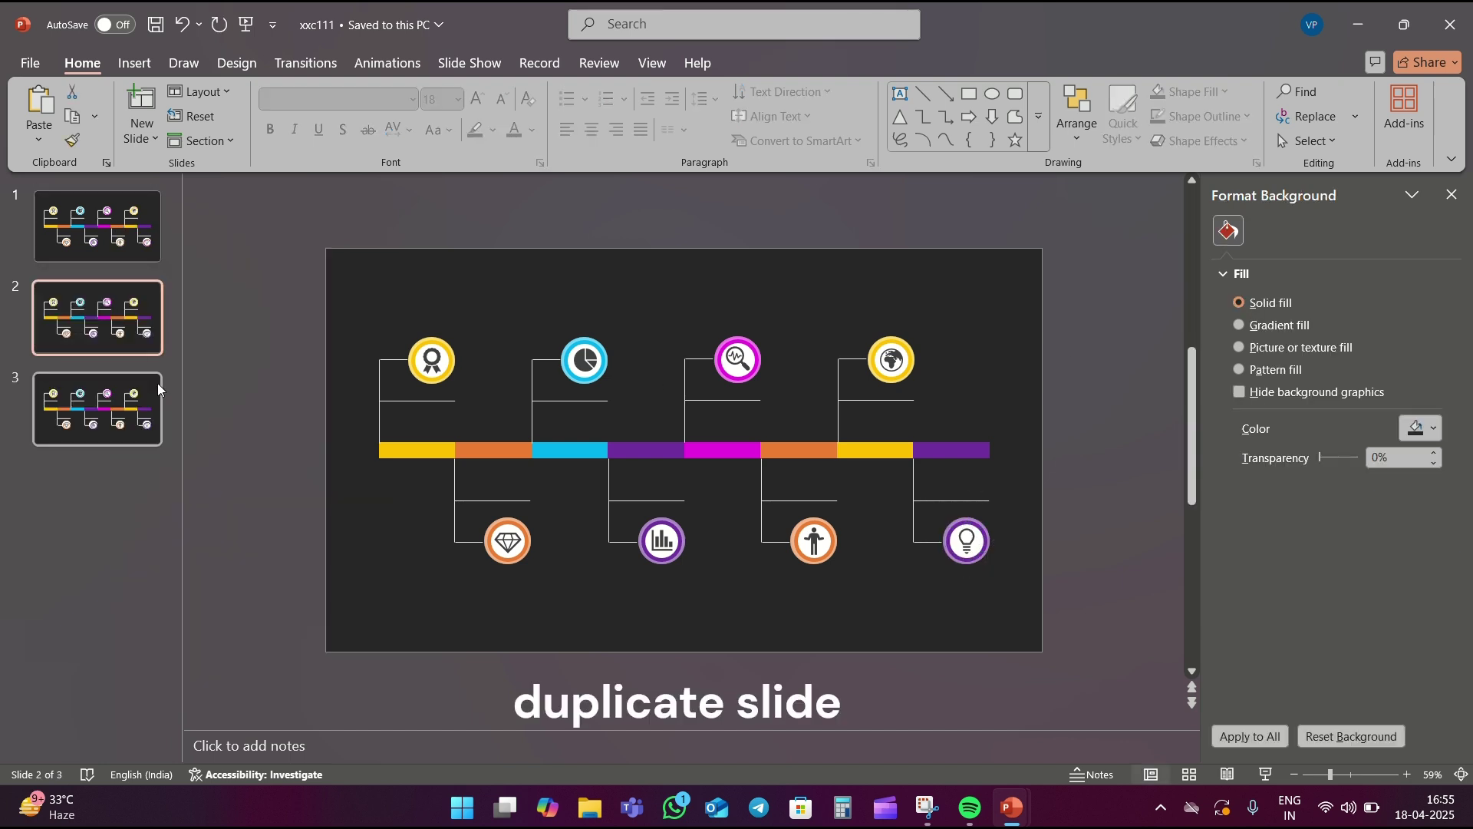
click(117, 239)
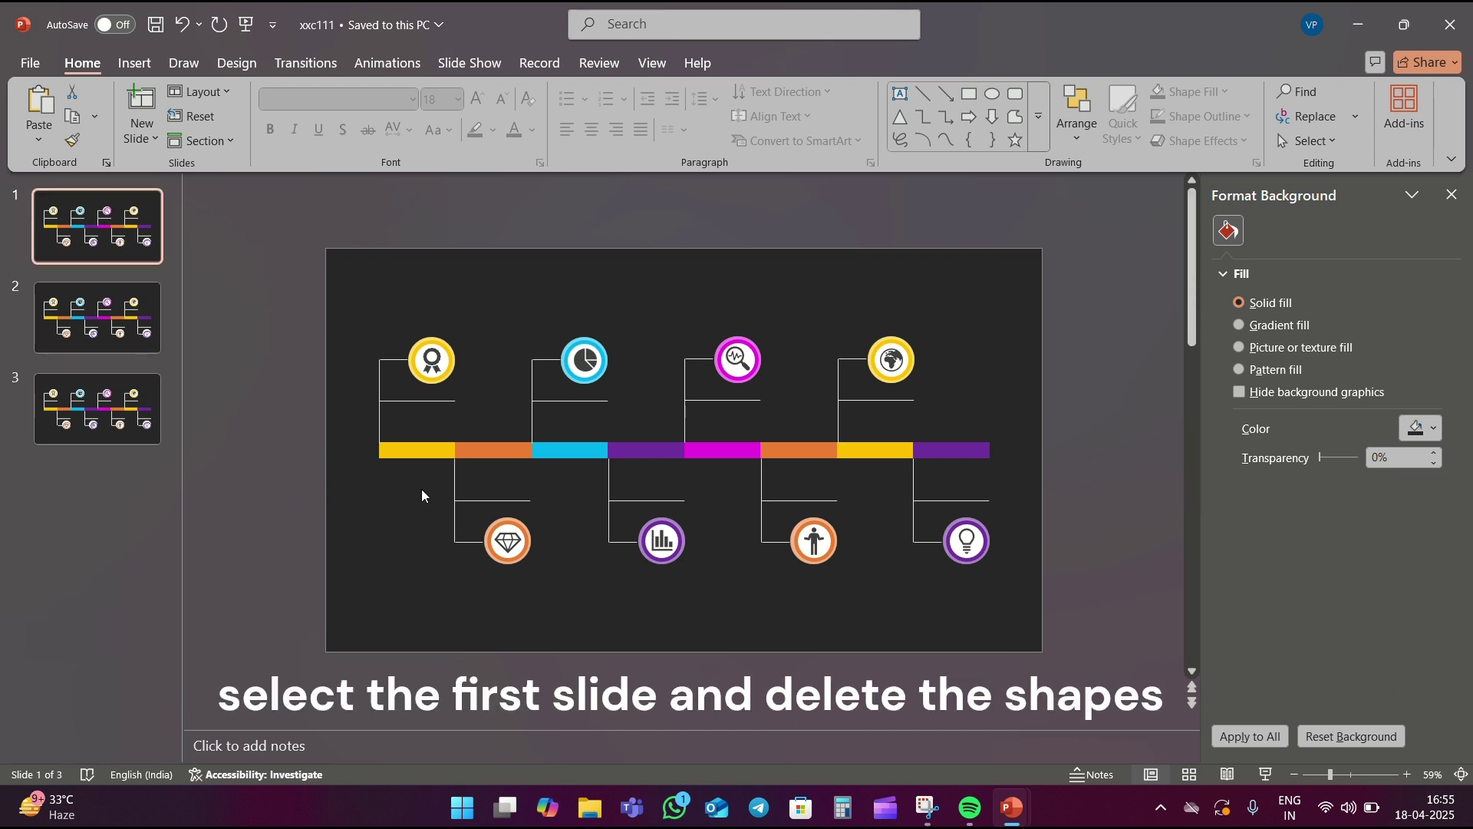
Step: Delete the diamond marker's connector line and its icon circle
click(472, 498)
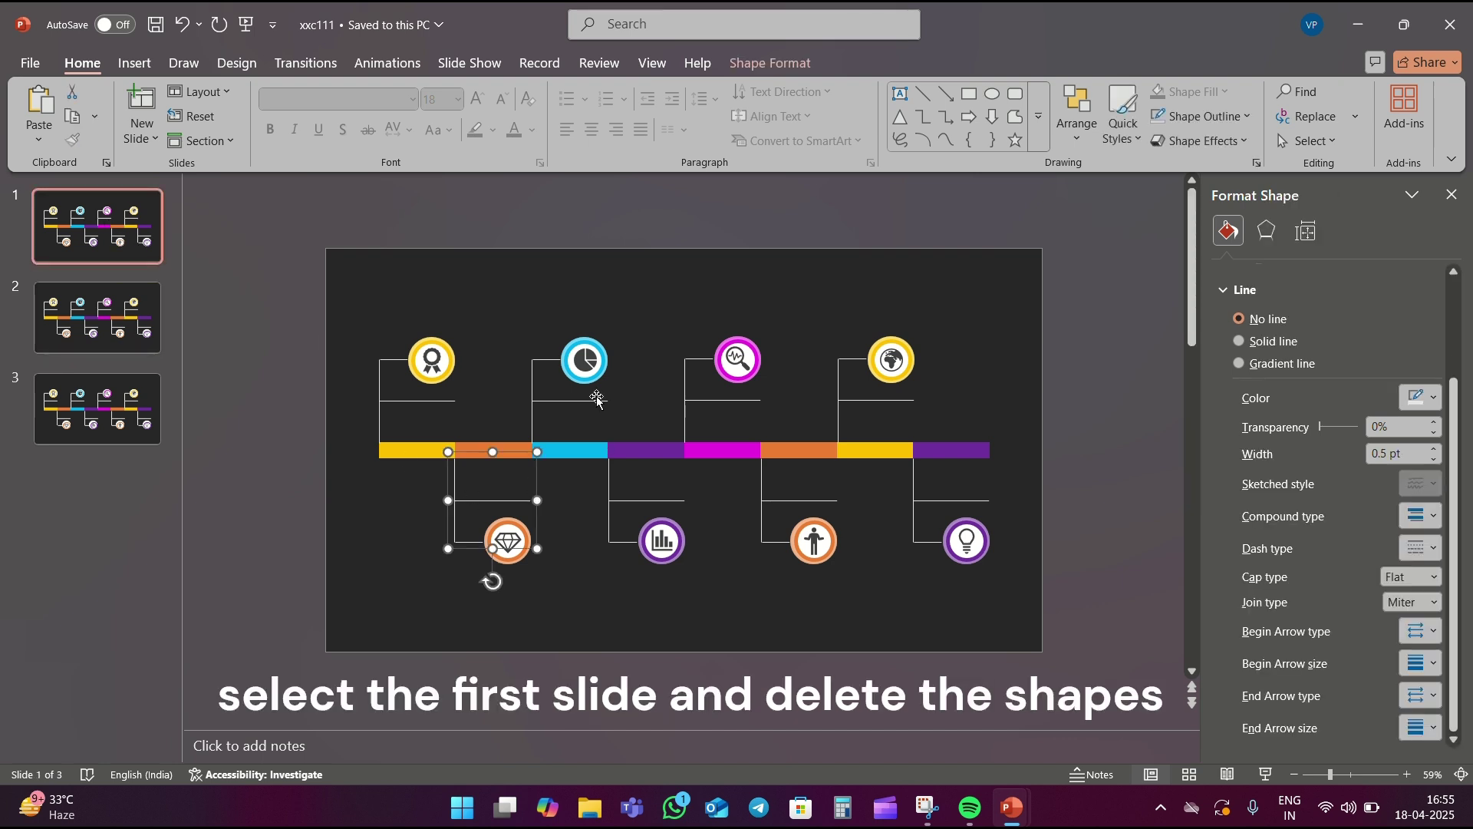
key(Delete)
click(506, 539)
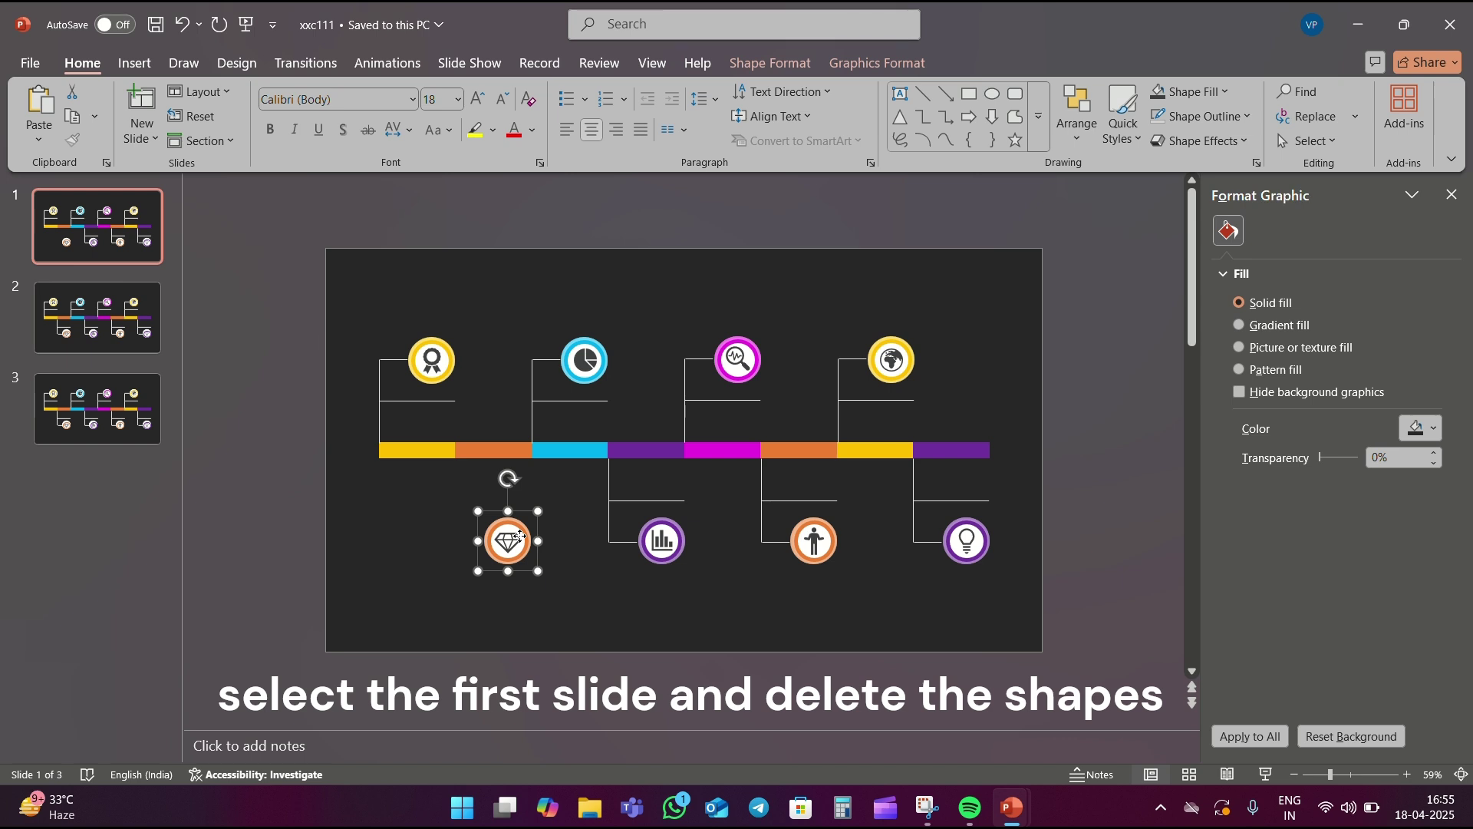
key(Delete)
Step: Delete the bar-chart, pie-chart, magenta, globe, person and lightbulb icons with their connectors
click(625, 541)
shift+click(619, 540)
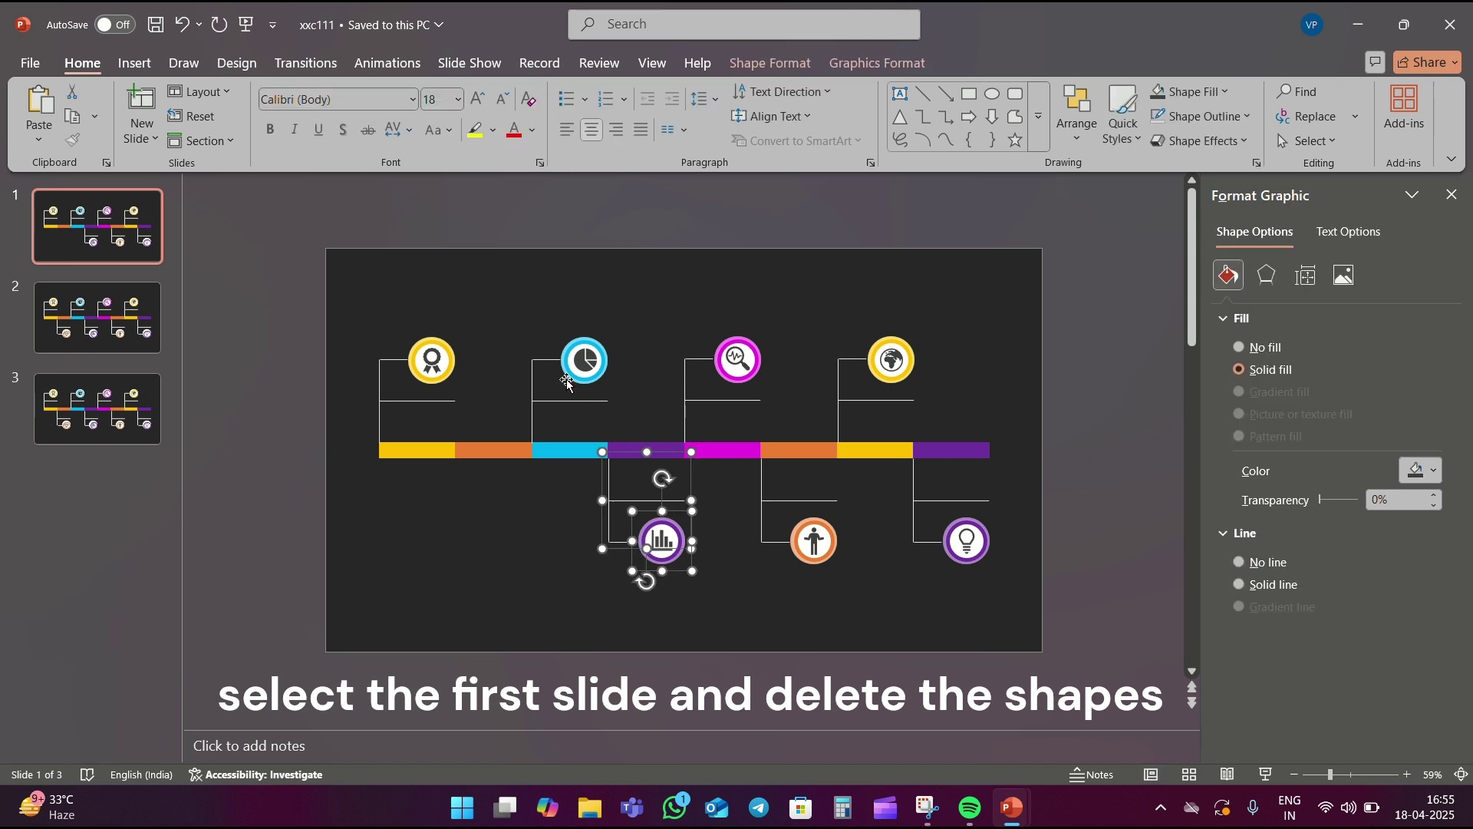
shift+click(576, 364)
shift+click(537, 400)
shift+click(702, 400)
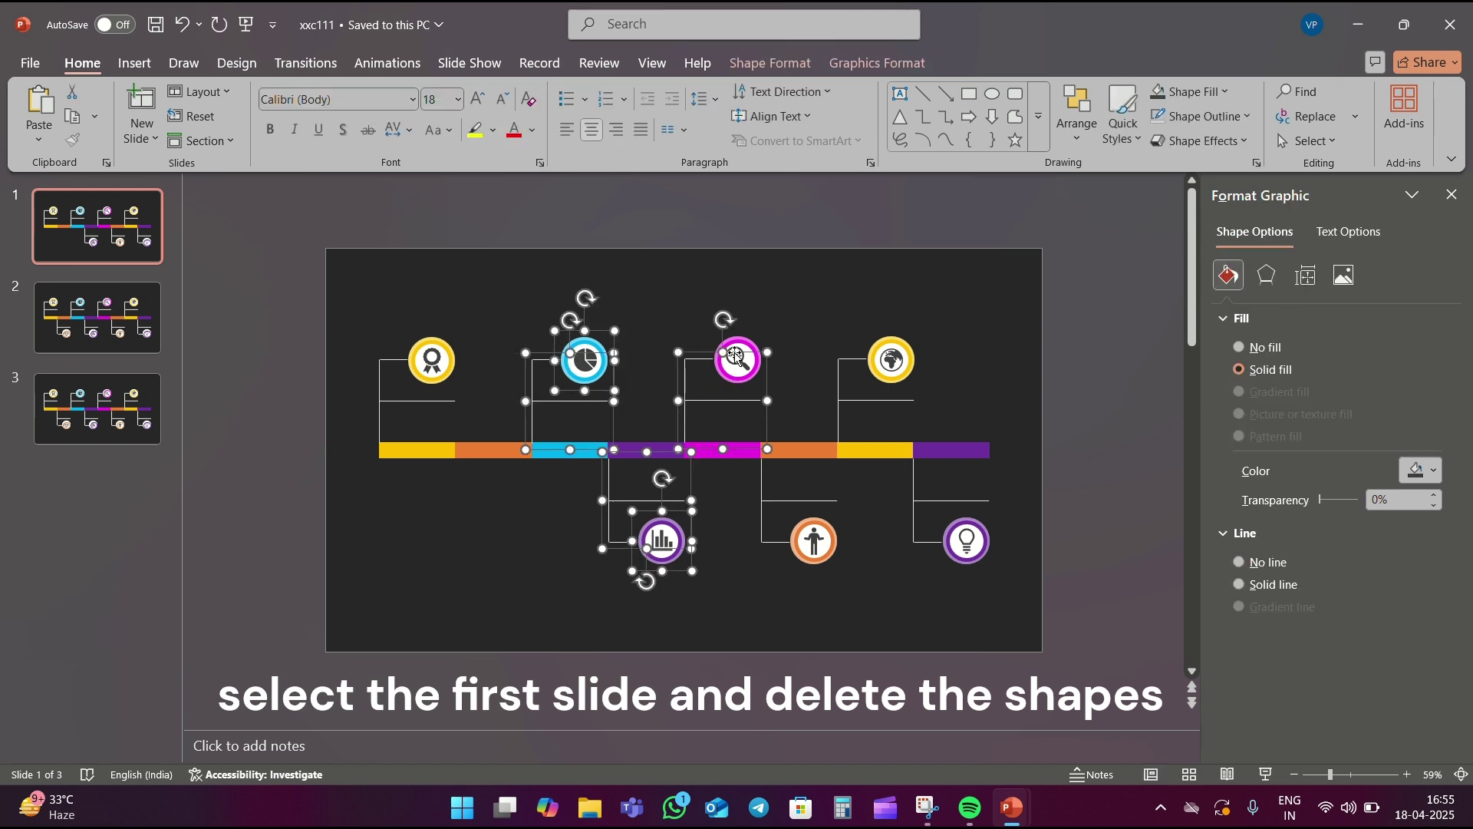
shift+click(737, 360)
shift+click(871, 361)
shift+click(848, 366)
shift+click(821, 502)
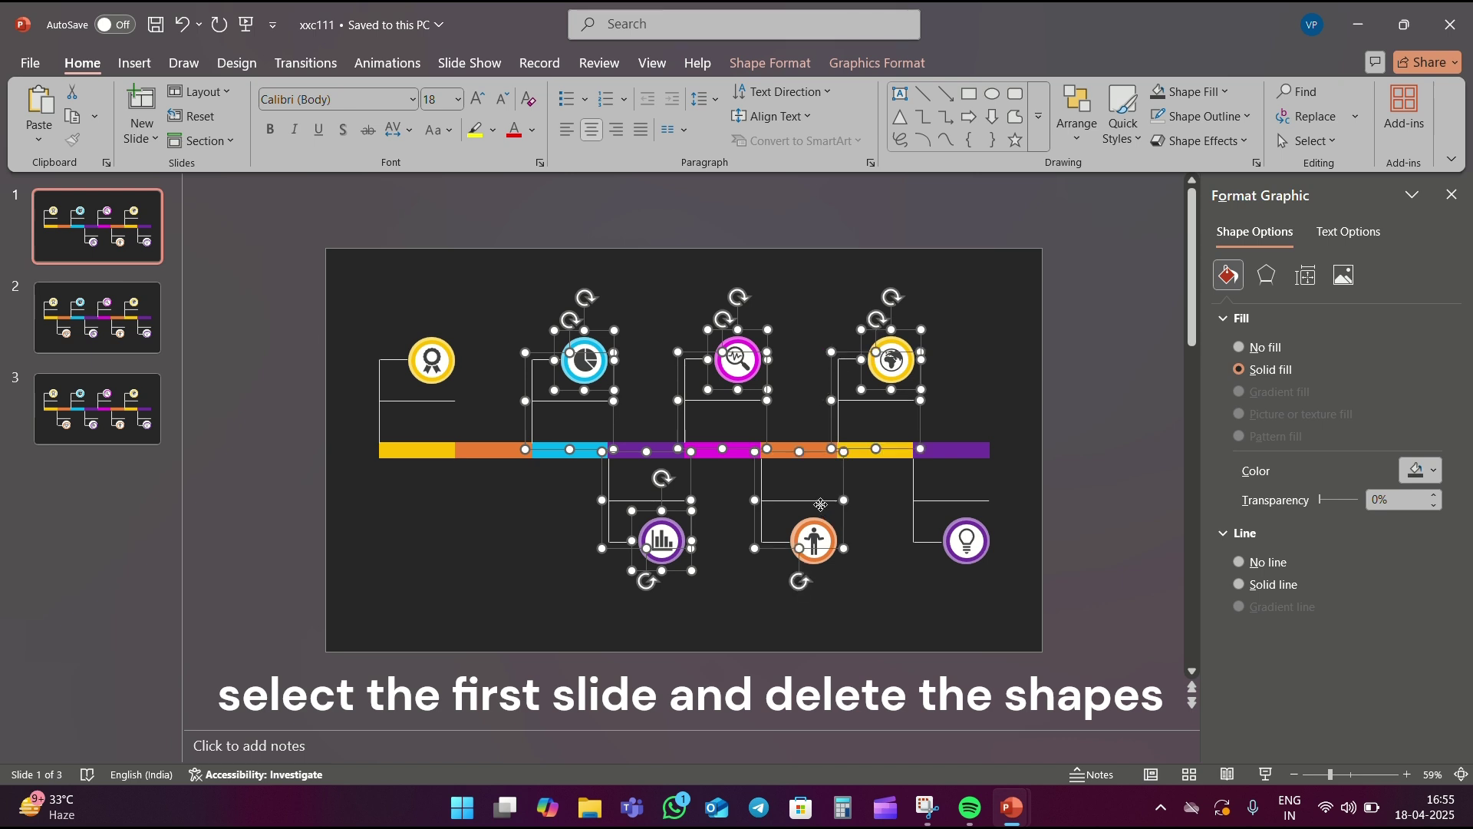
shift+click(816, 553)
shift+click(946, 541)
shift+click(913, 539)
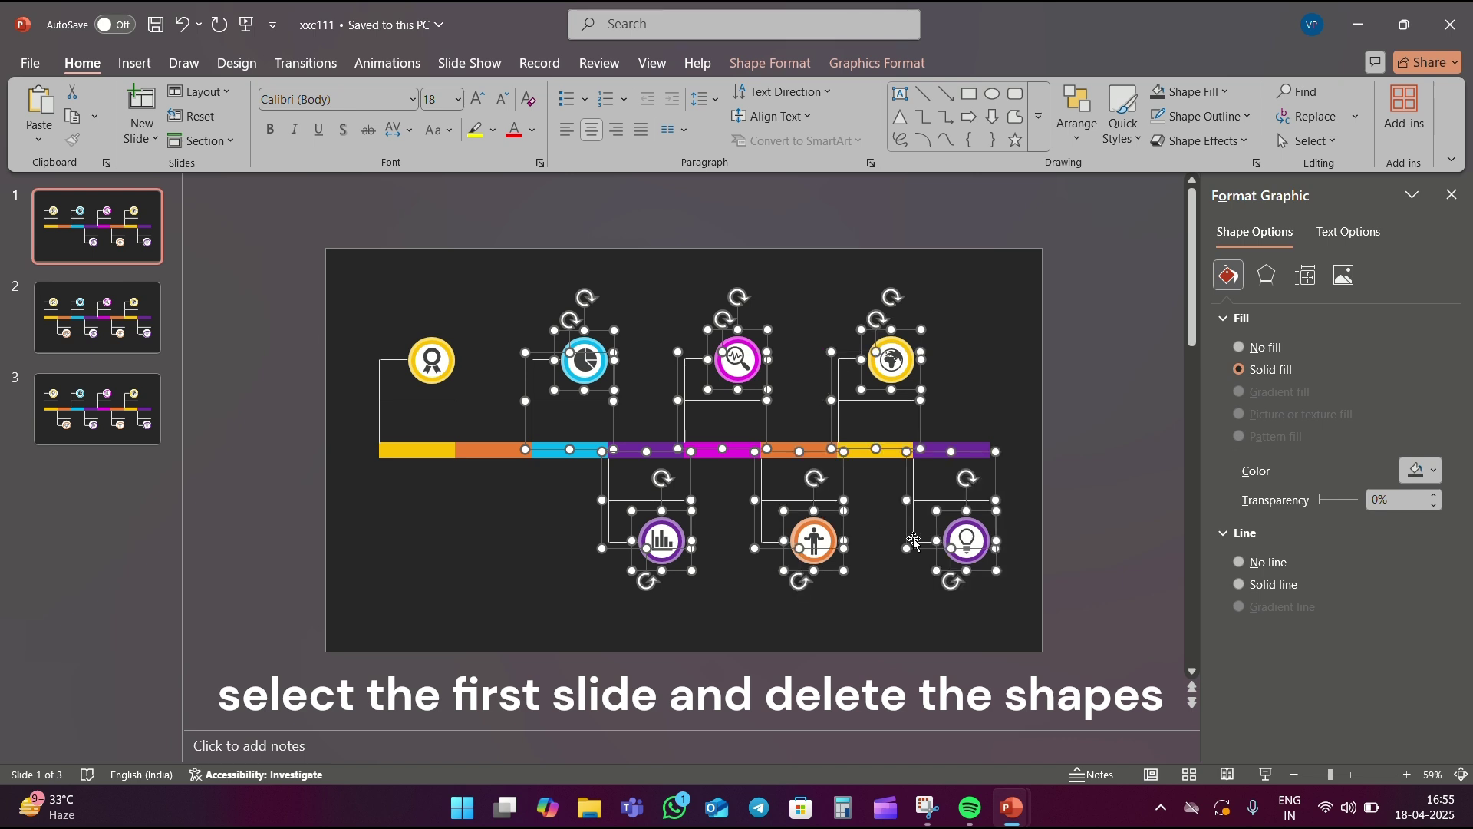
key(Delete)
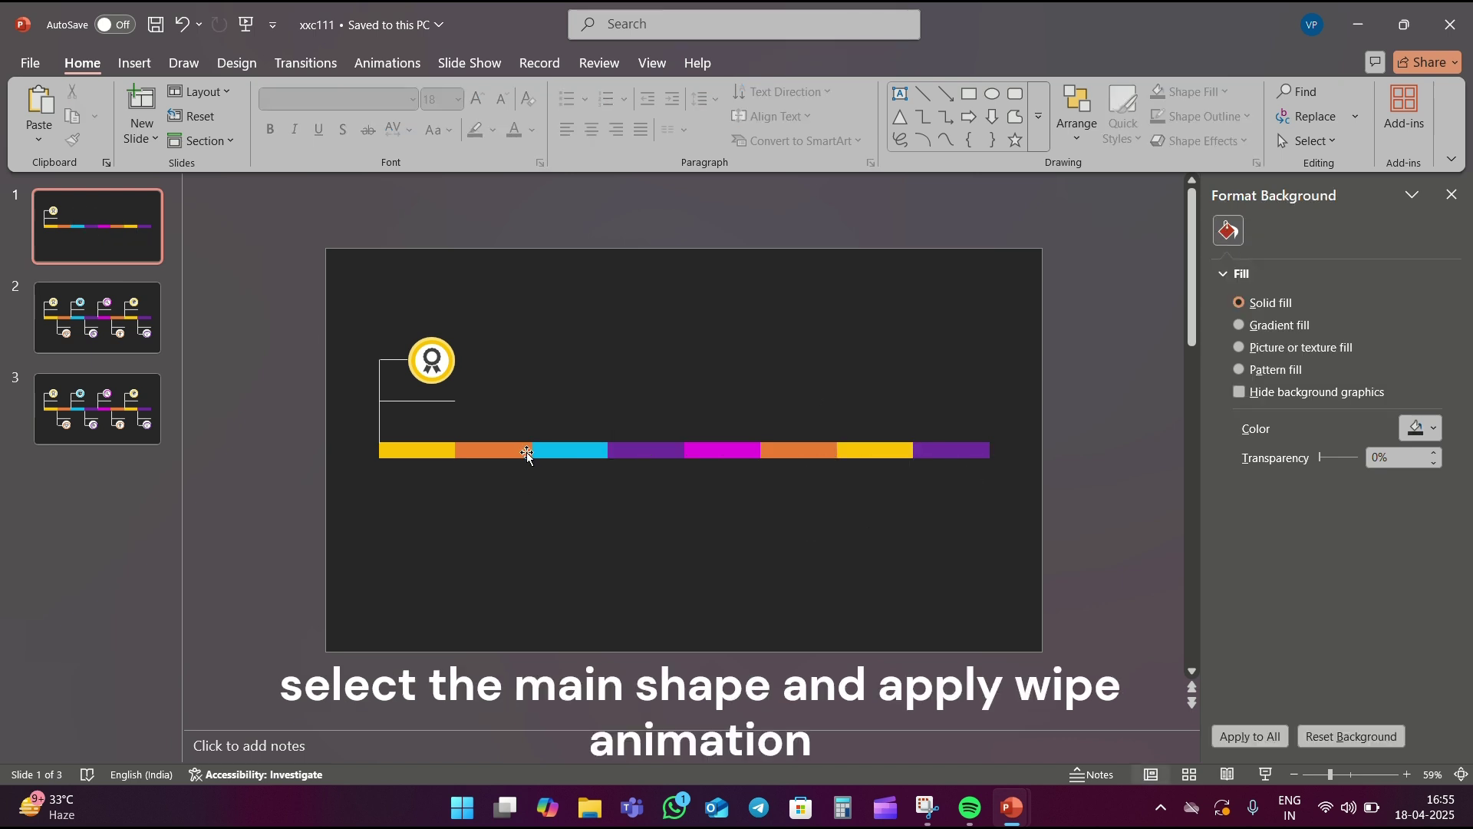
Step: Give the multicoloured timeline bar a Wipe entrance from the left lasting 1.00 s
click(528, 454)
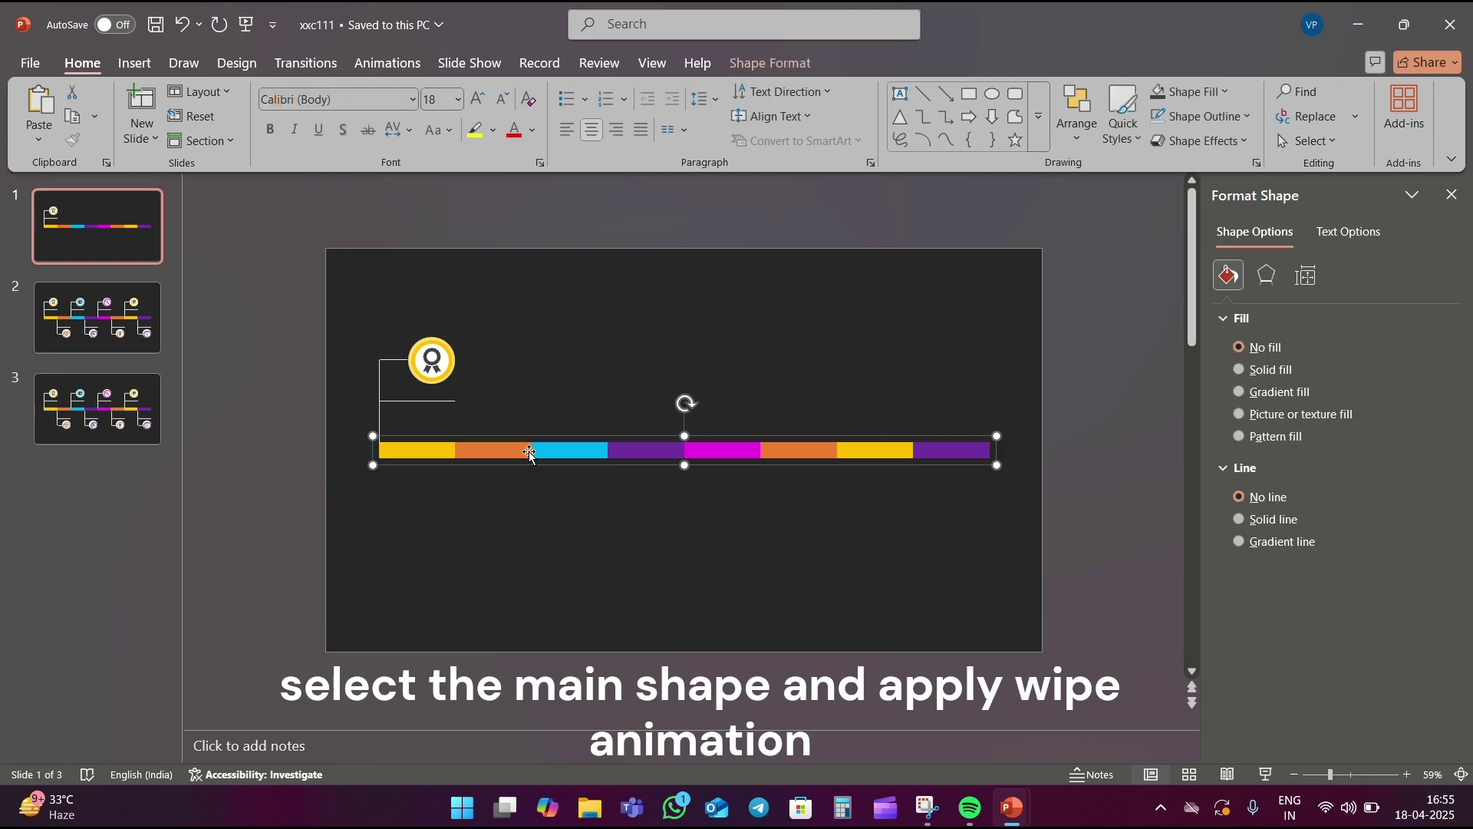
click(400, 67)
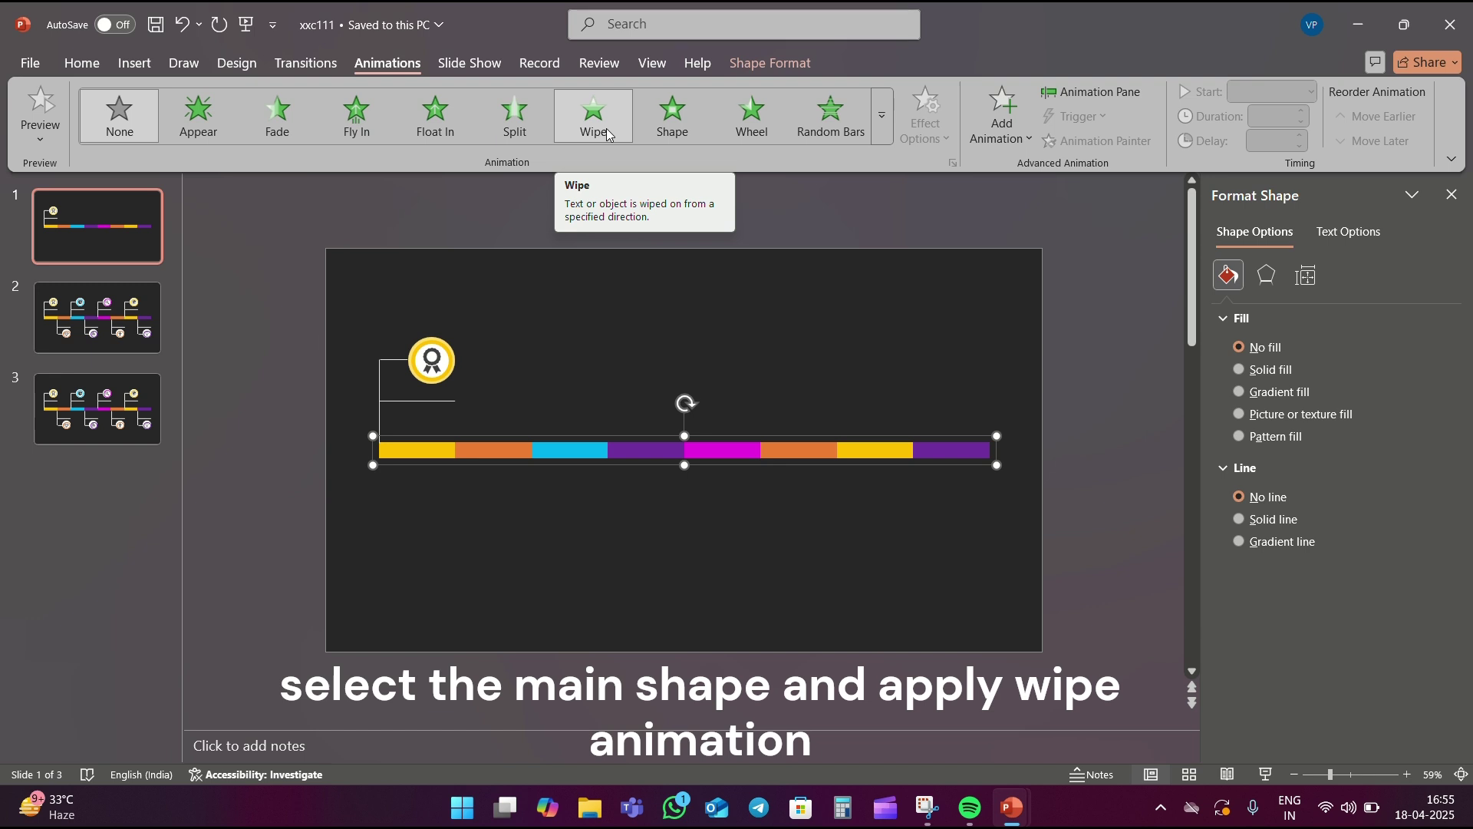
click(610, 135)
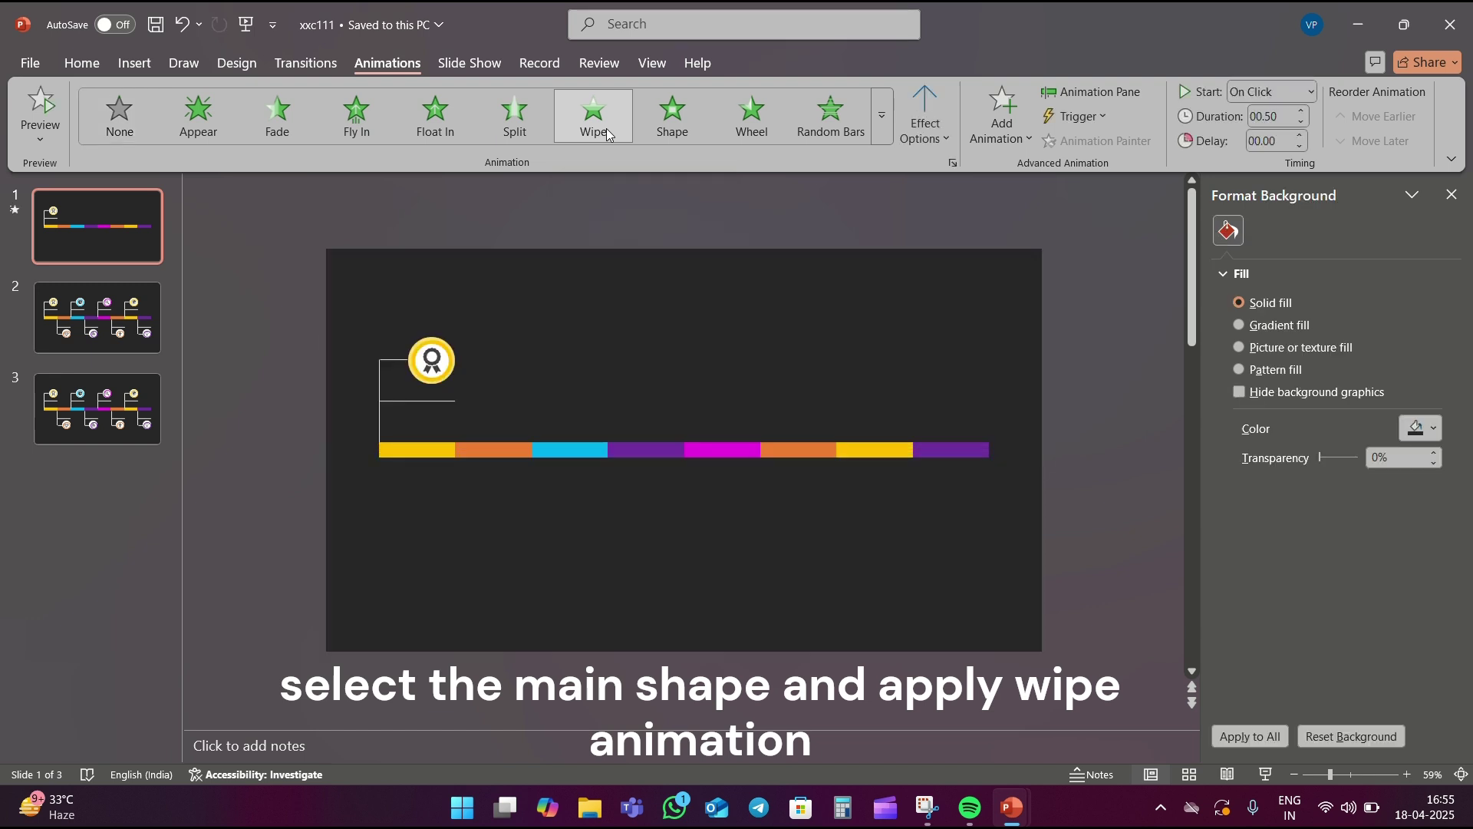
click(938, 130)
click(926, 255)
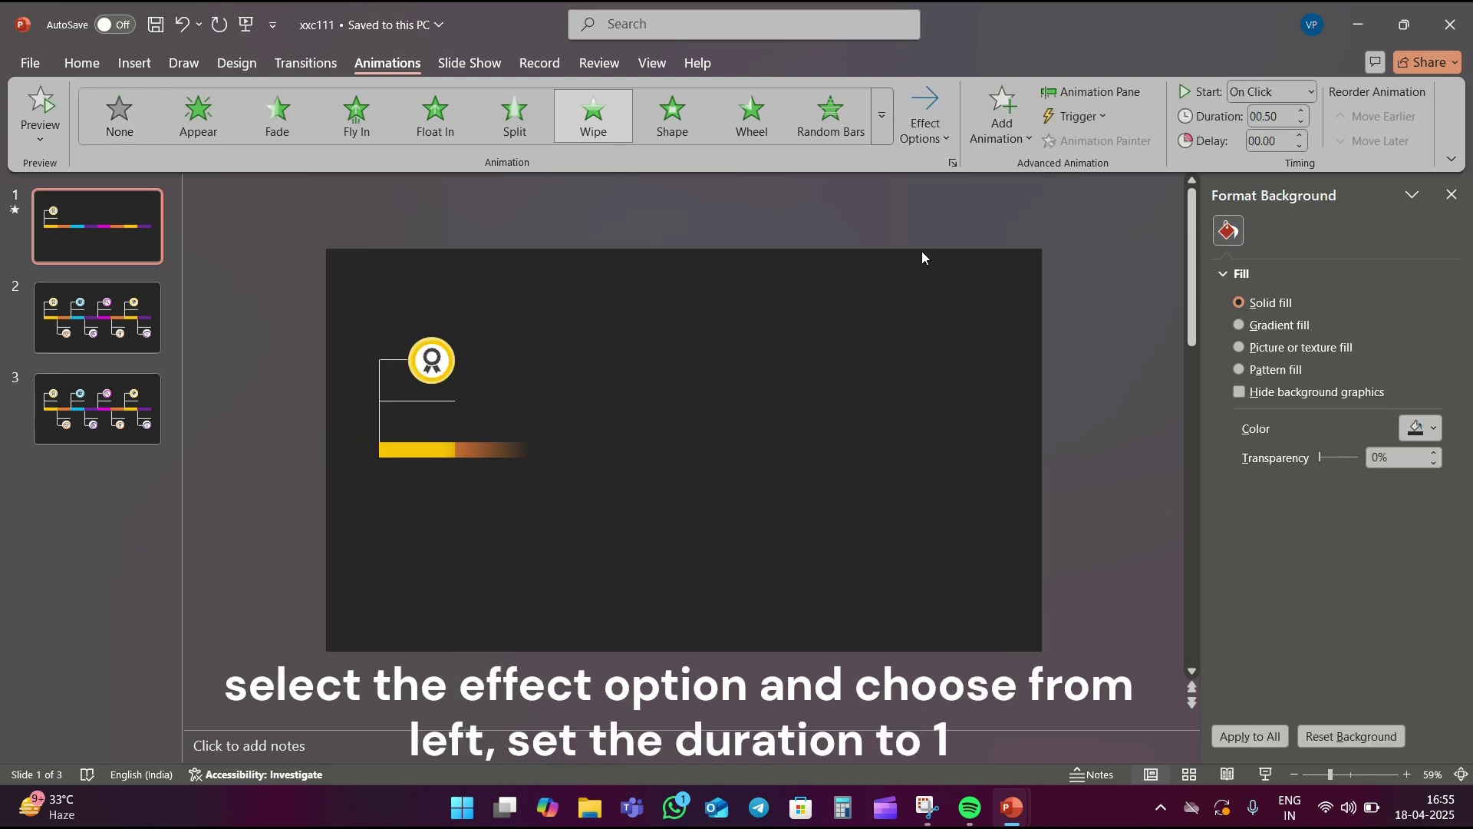
click(1304, 111)
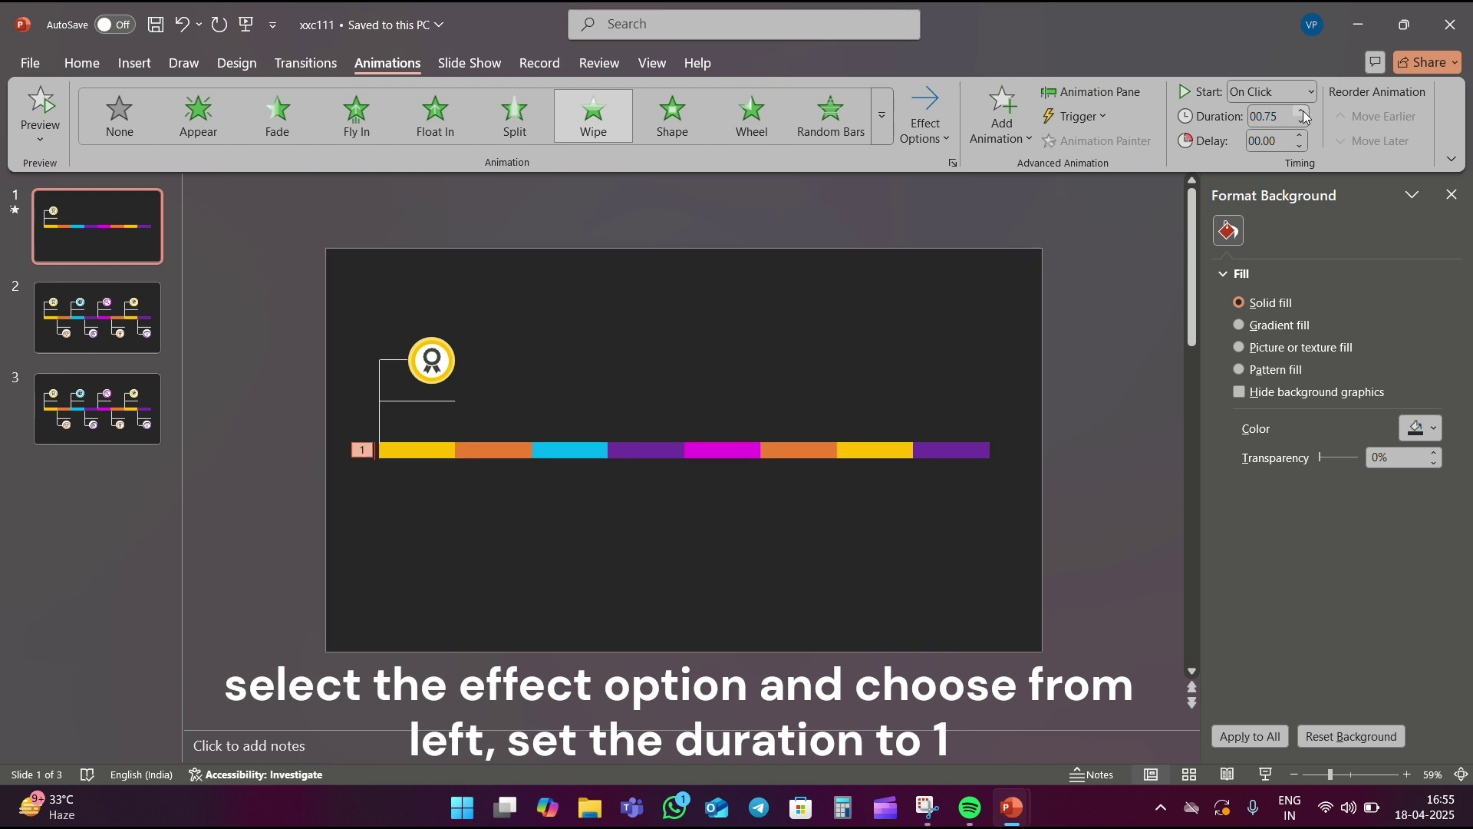
Step: Show the Animation Pane and preview the bar's animation
click(1108, 90)
click(1279, 227)
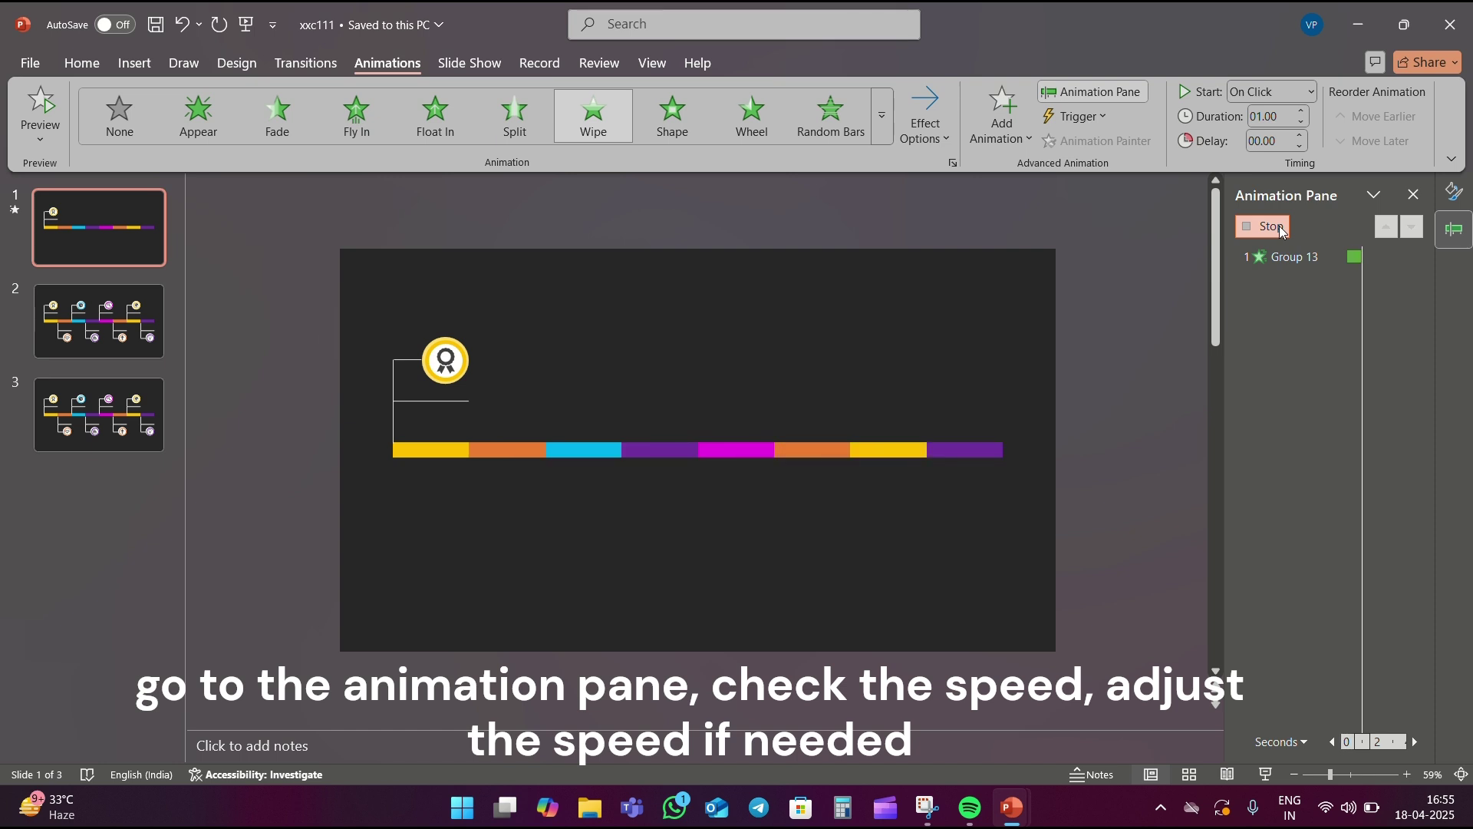
click(555, 340)
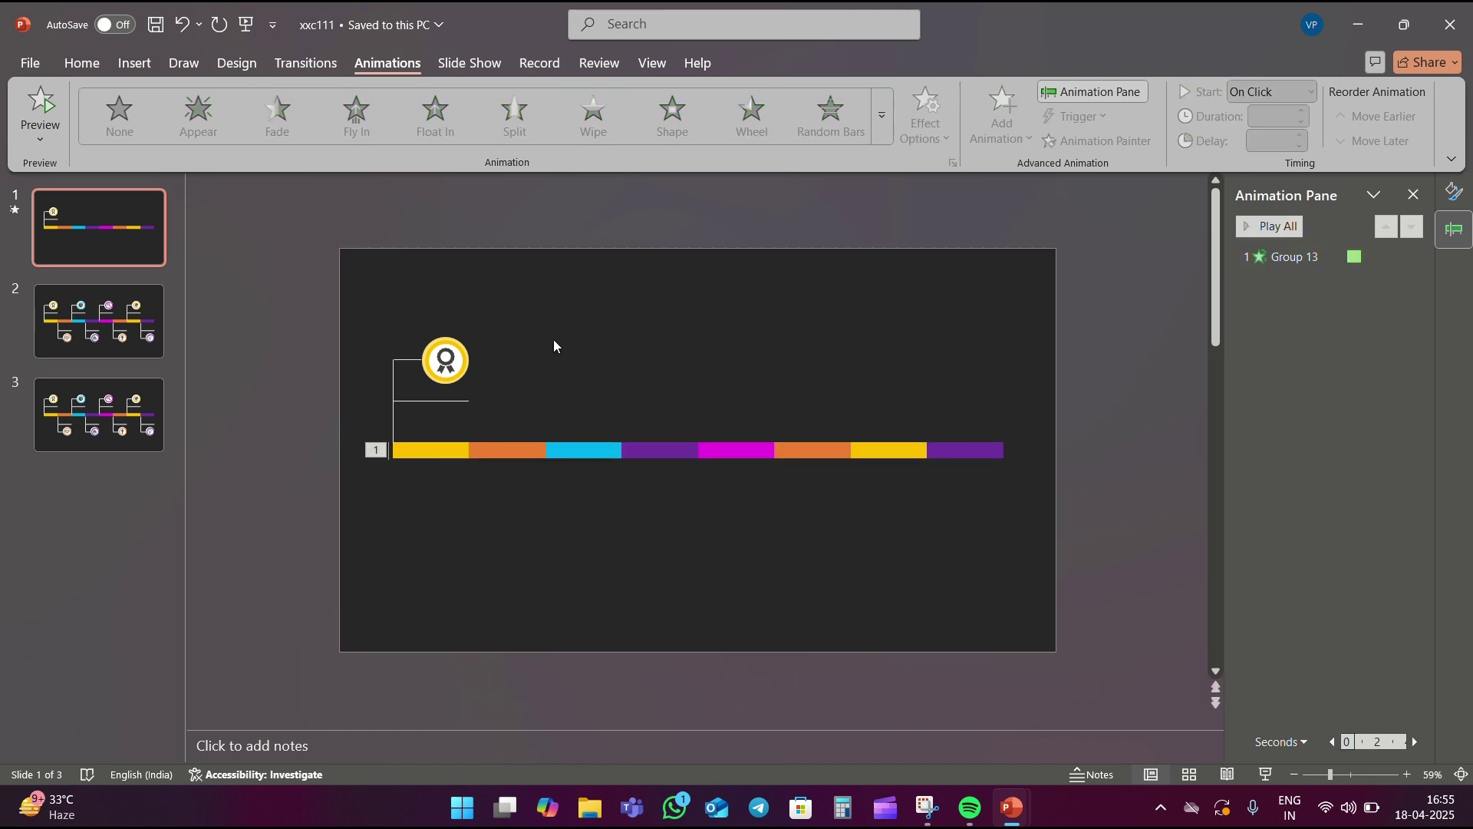
Step: Ungroup the connector lines and regroup the two horizontal lines together
click(394, 419)
right_click(395, 419)
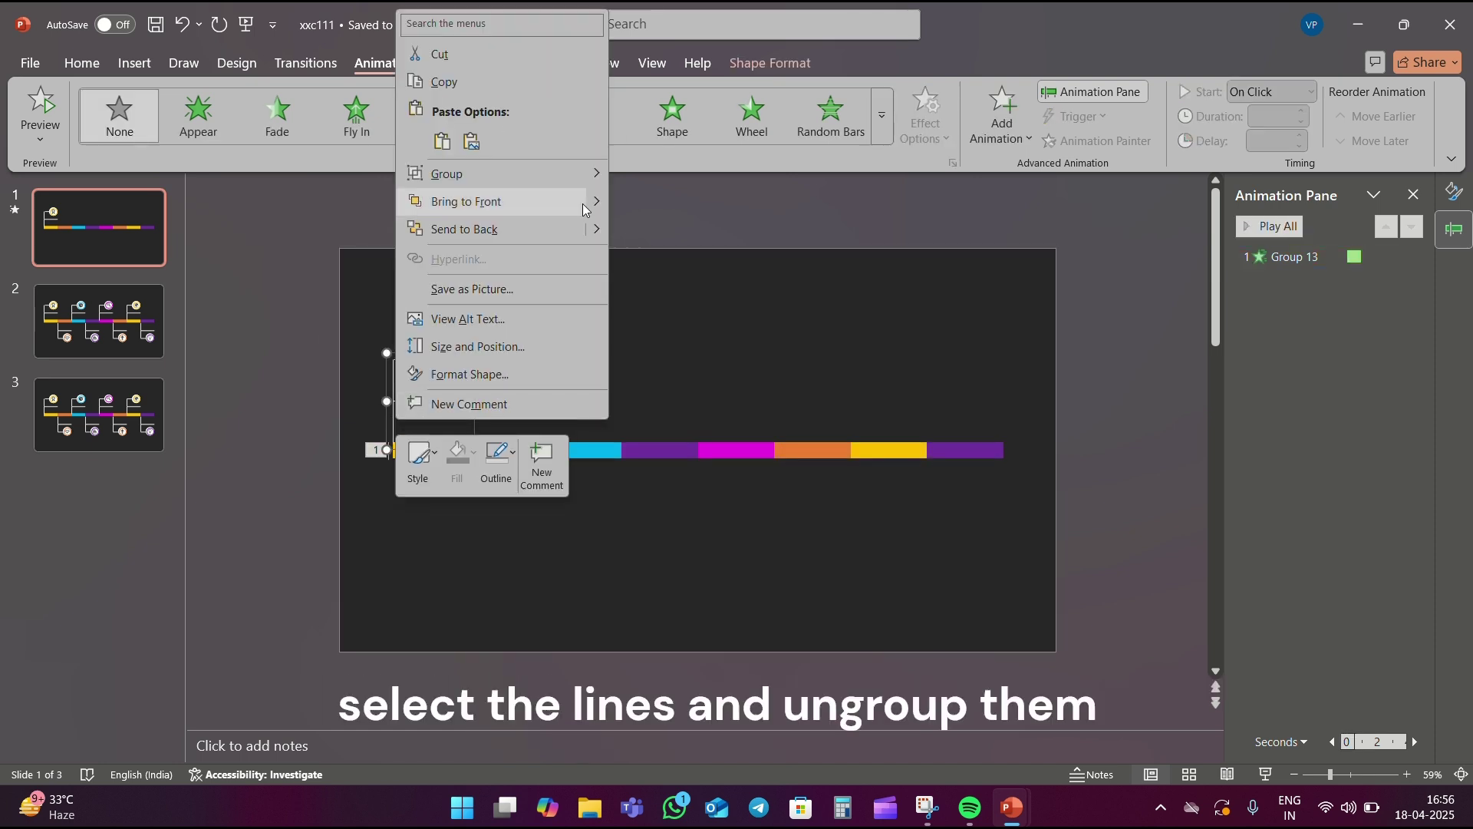
mouse_move(447, 173)
click(647, 233)
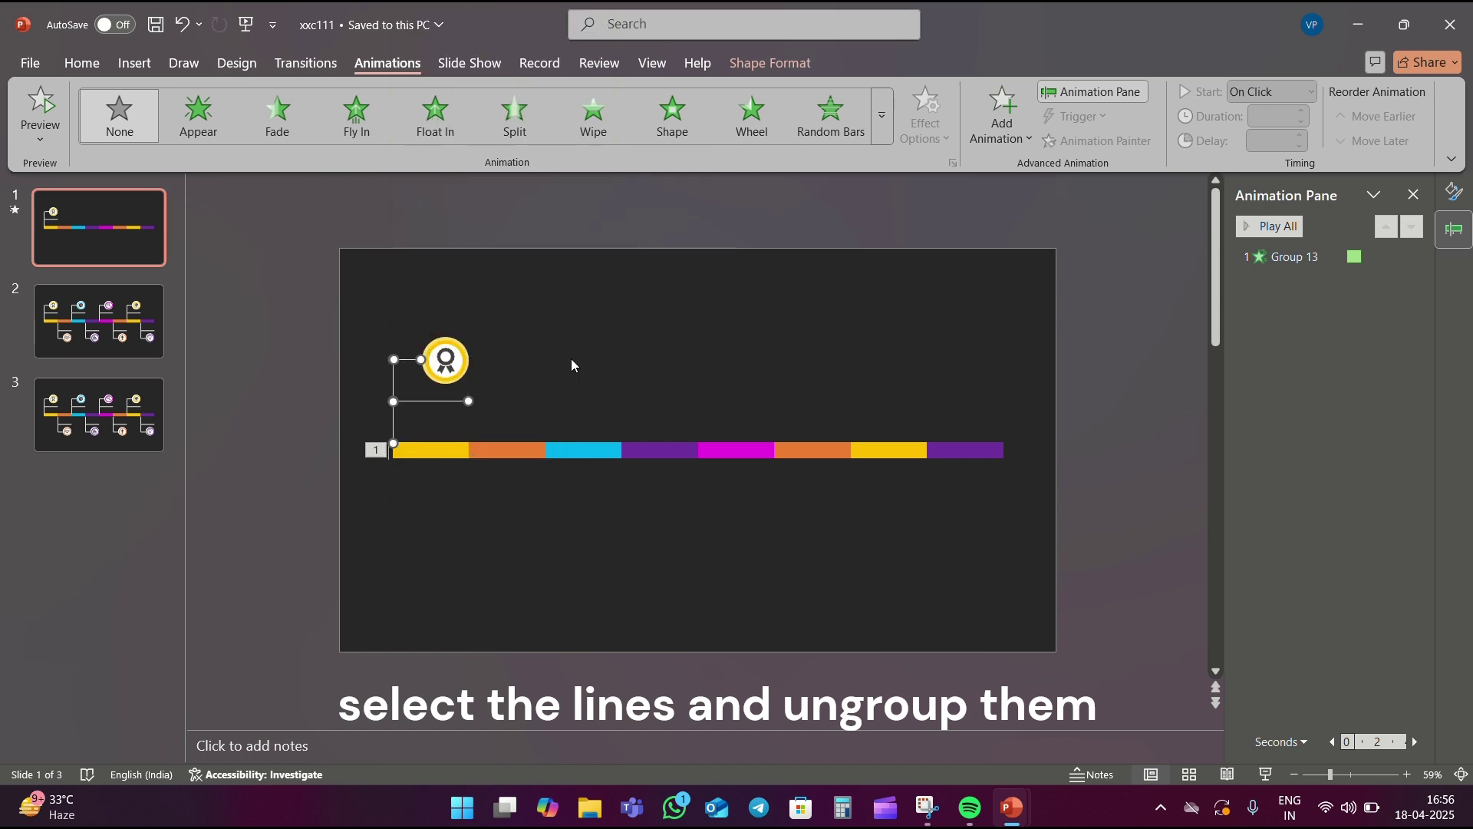
click(572, 360)
click(393, 421)
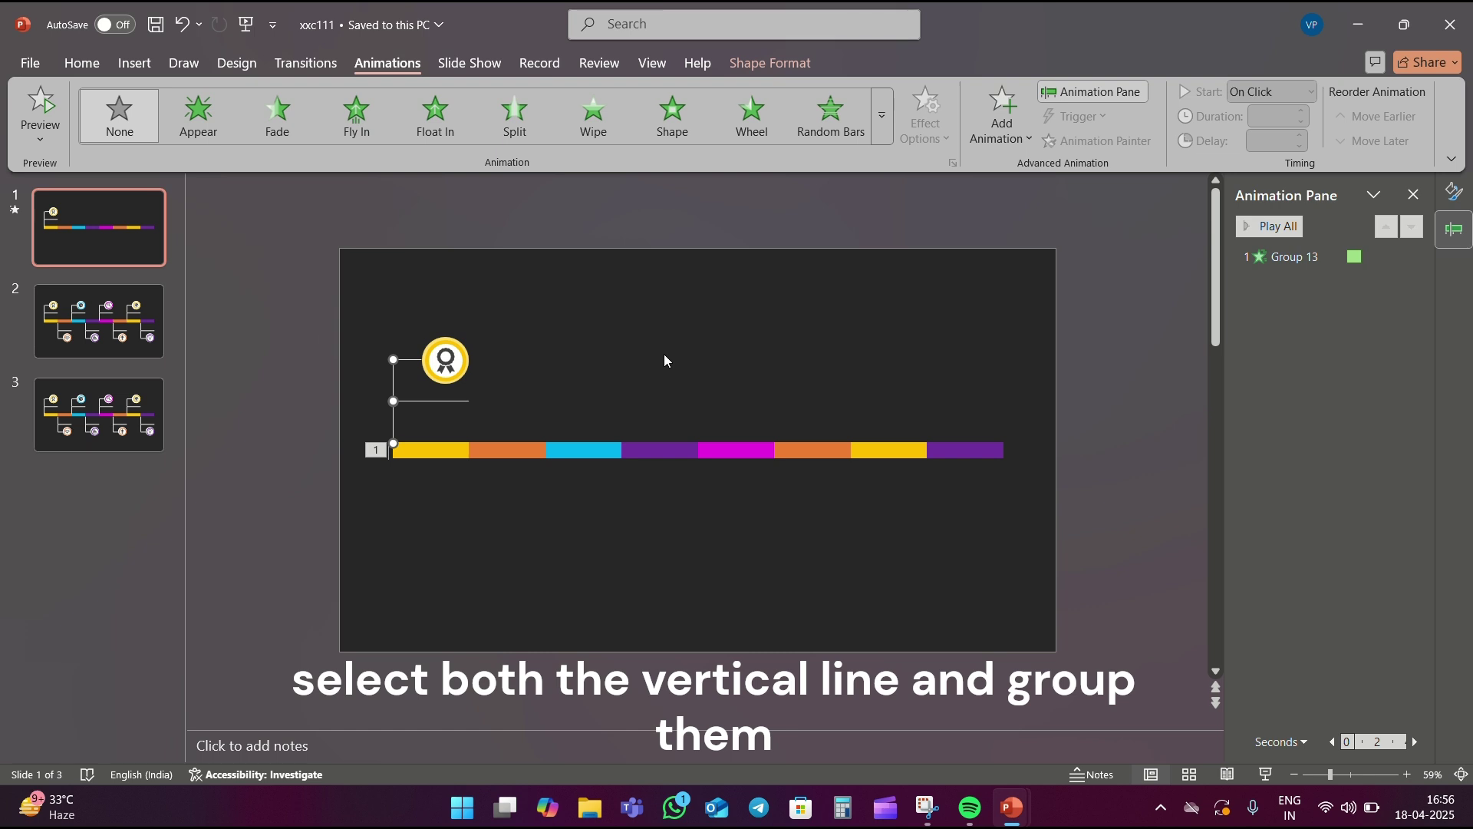
shift+click(418, 401)
click(424, 403)
shift+click(410, 358)
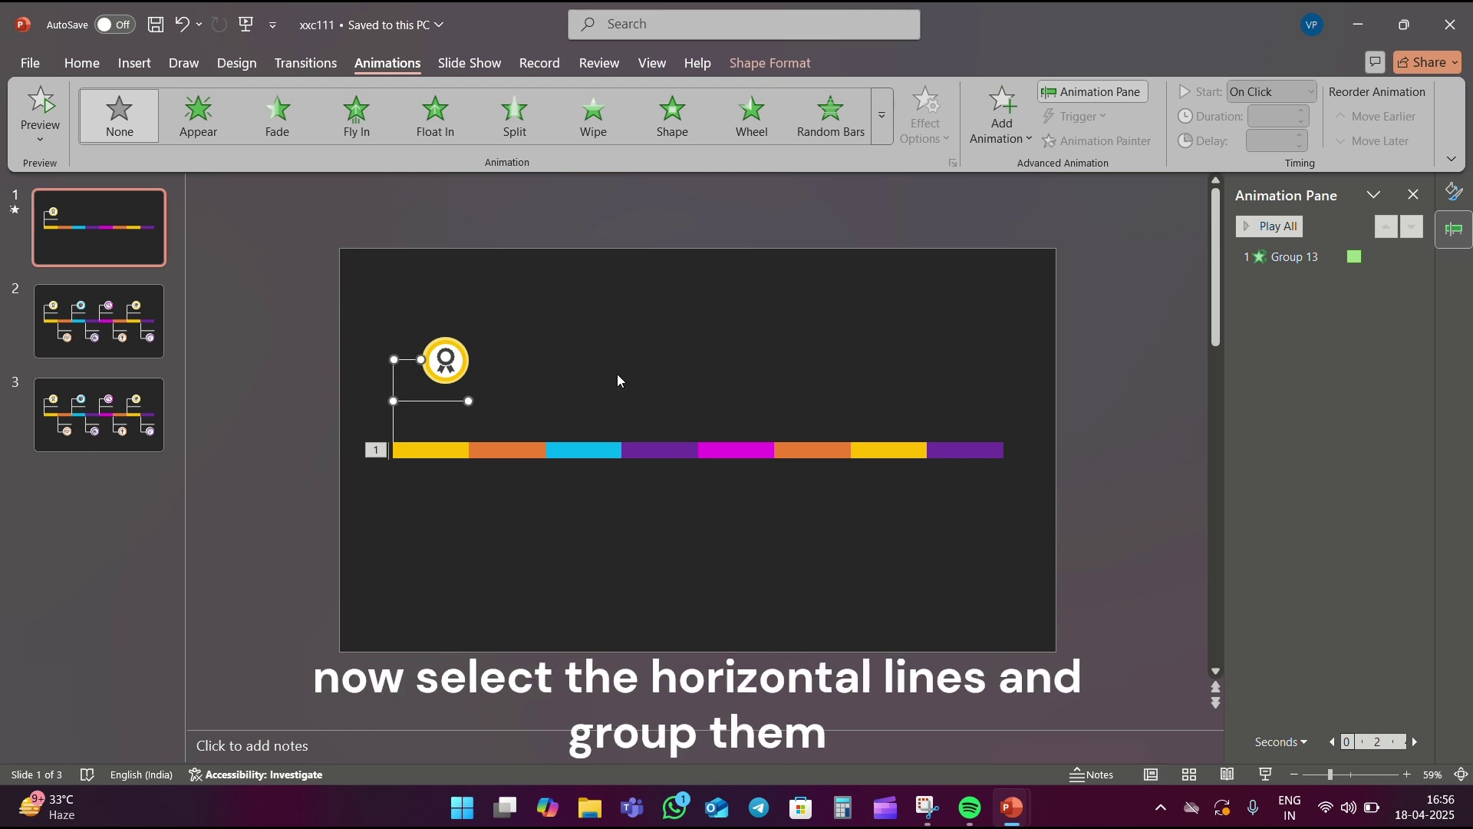
key(ctrl+g)
Step: Give the vertical connector line a Wipe entrance as the second animation
click(586, 373)
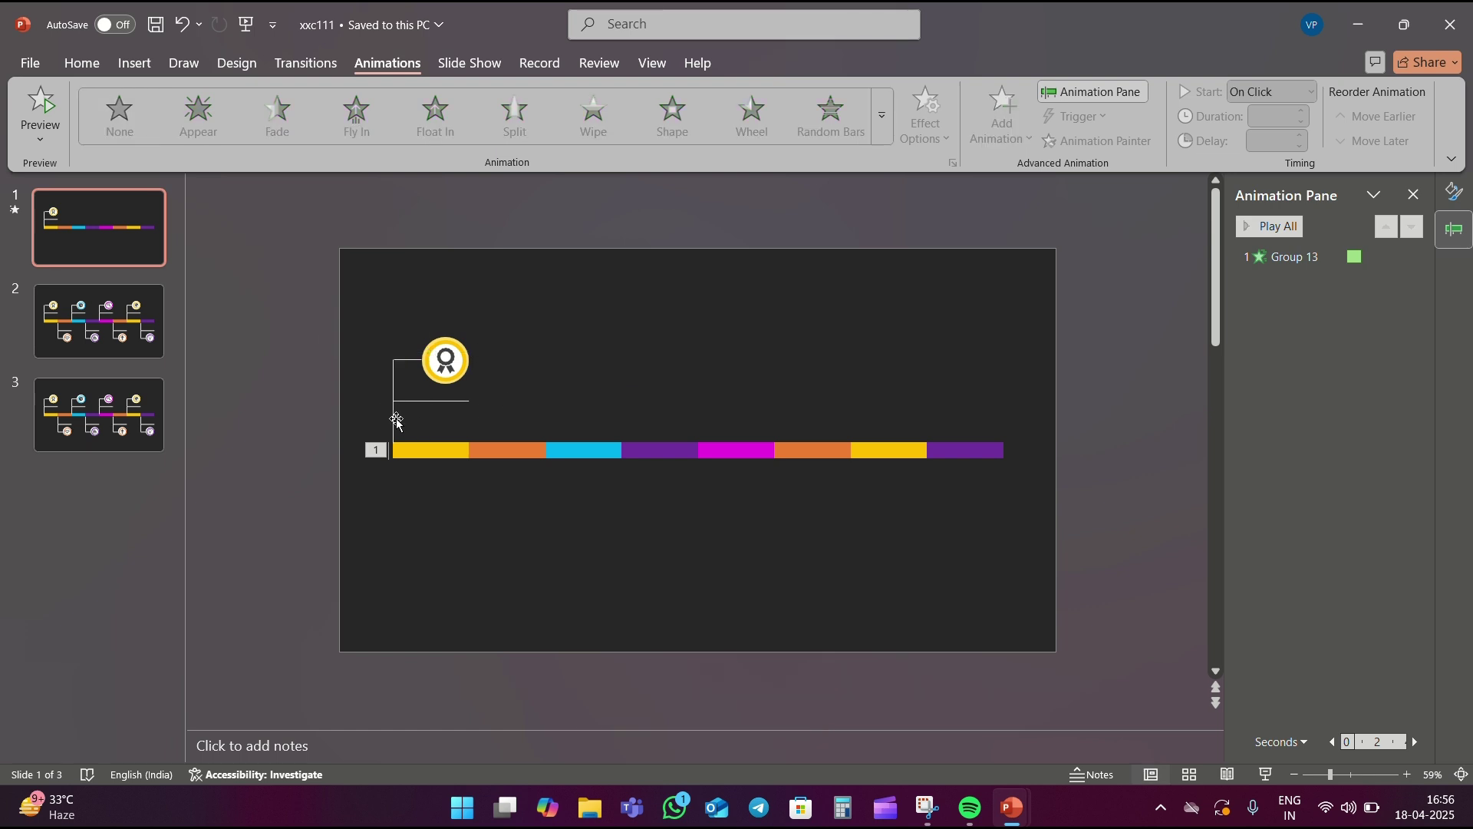
click(391, 417)
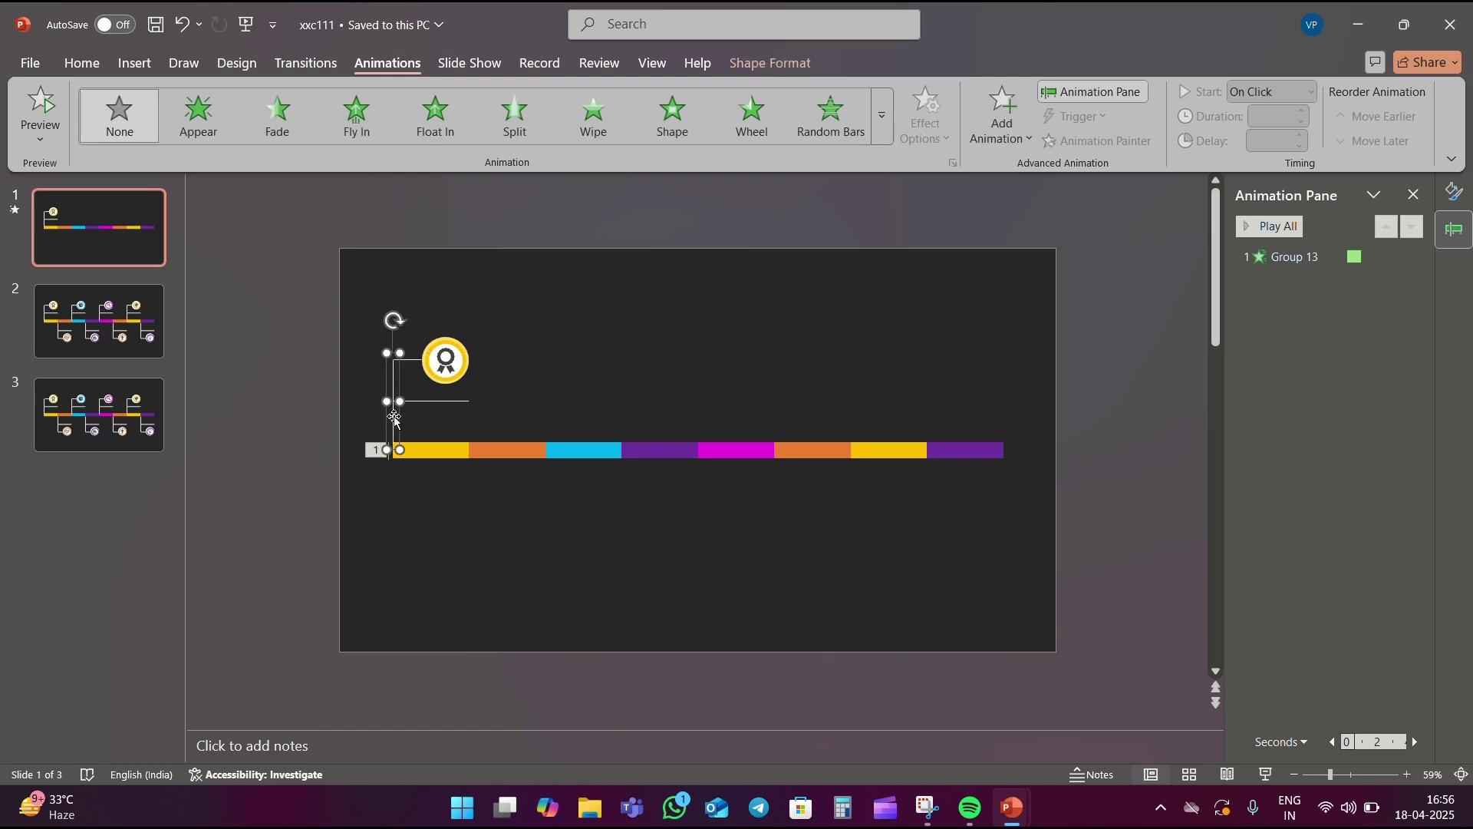
click(578, 132)
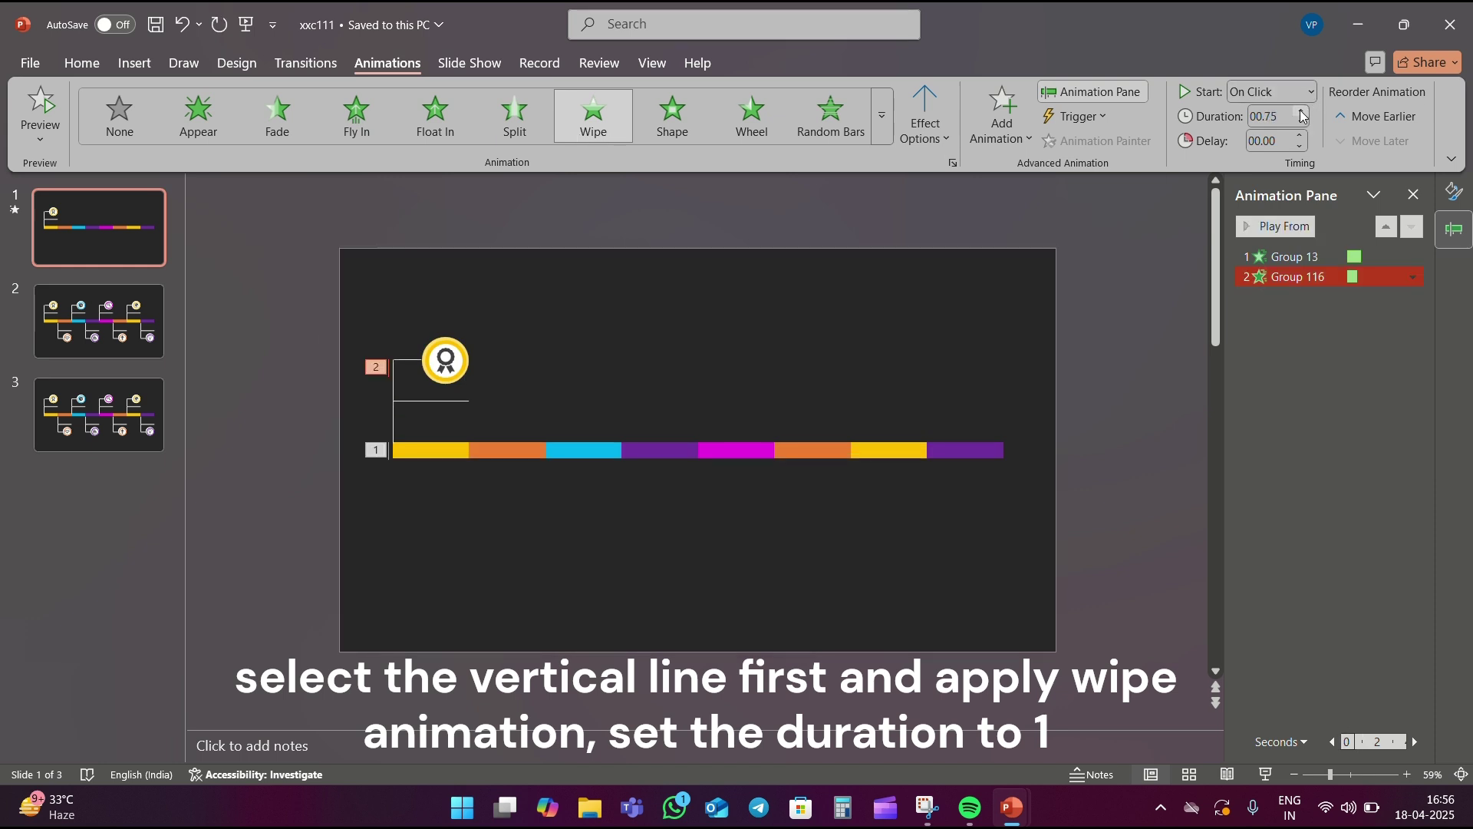
Step: Make the horizontal line group wipe in from the left as the third animation
click(447, 402)
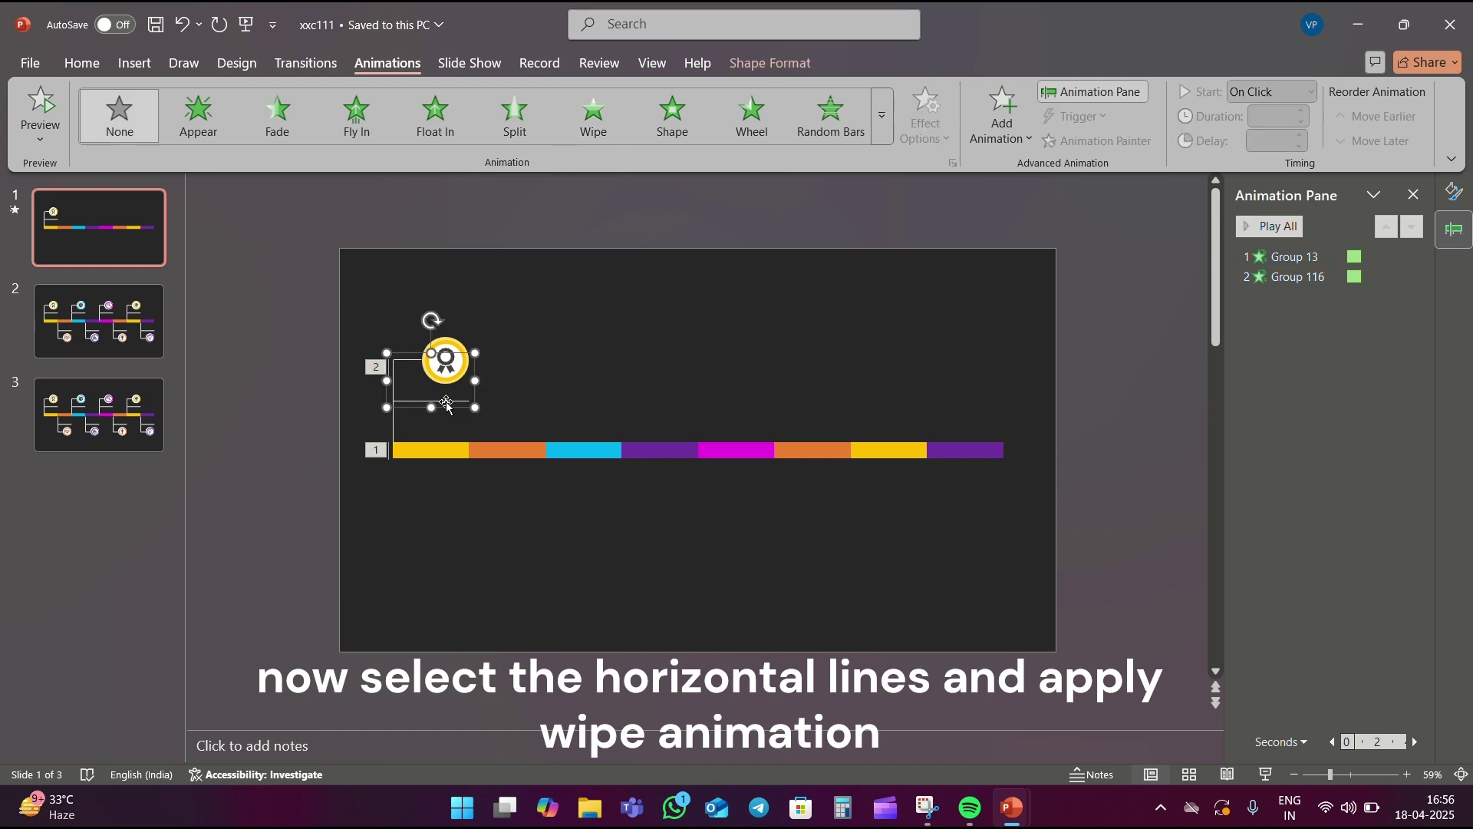
click(592, 117)
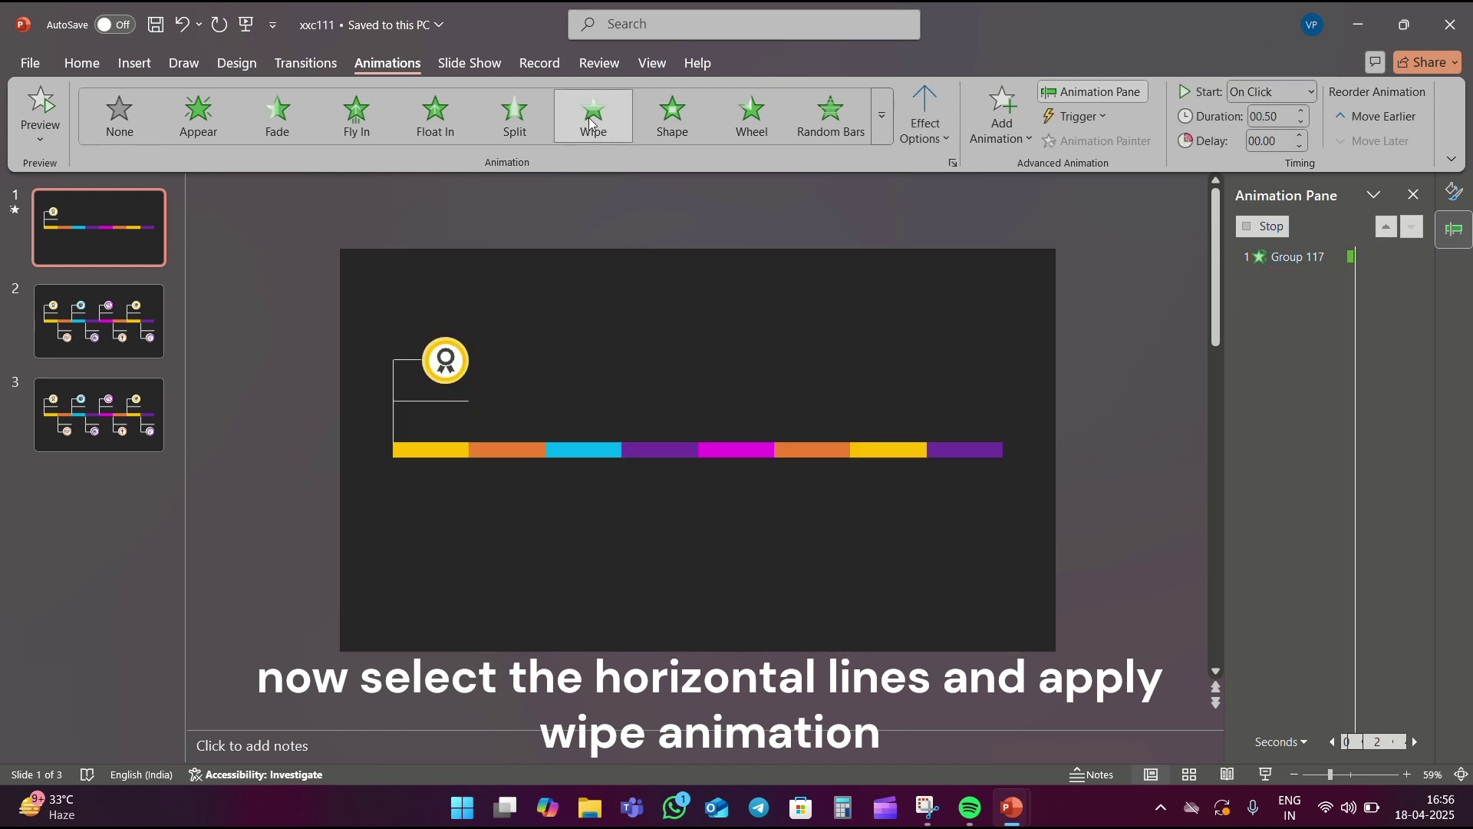
click(925, 123)
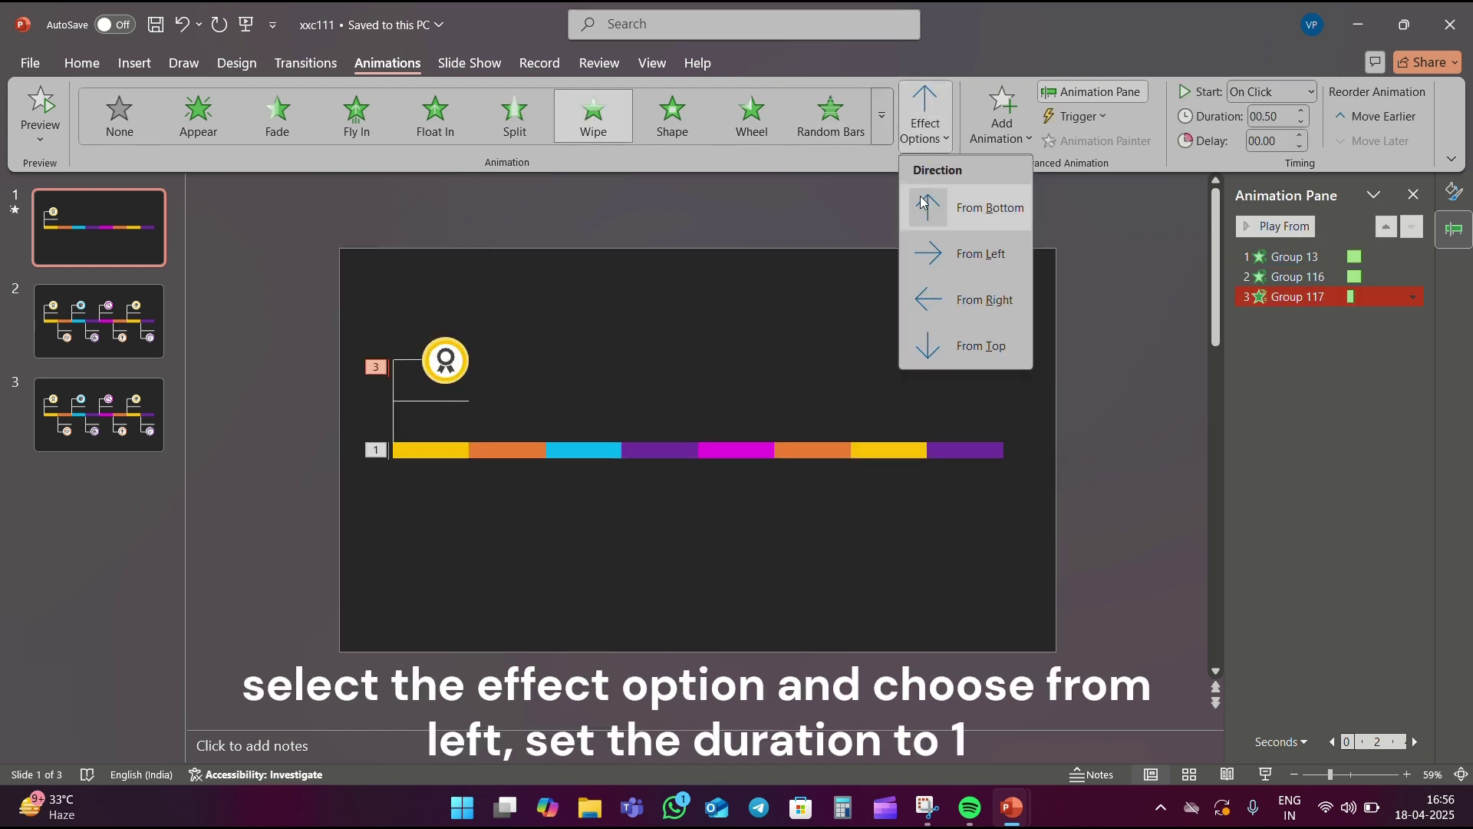
click(947, 251)
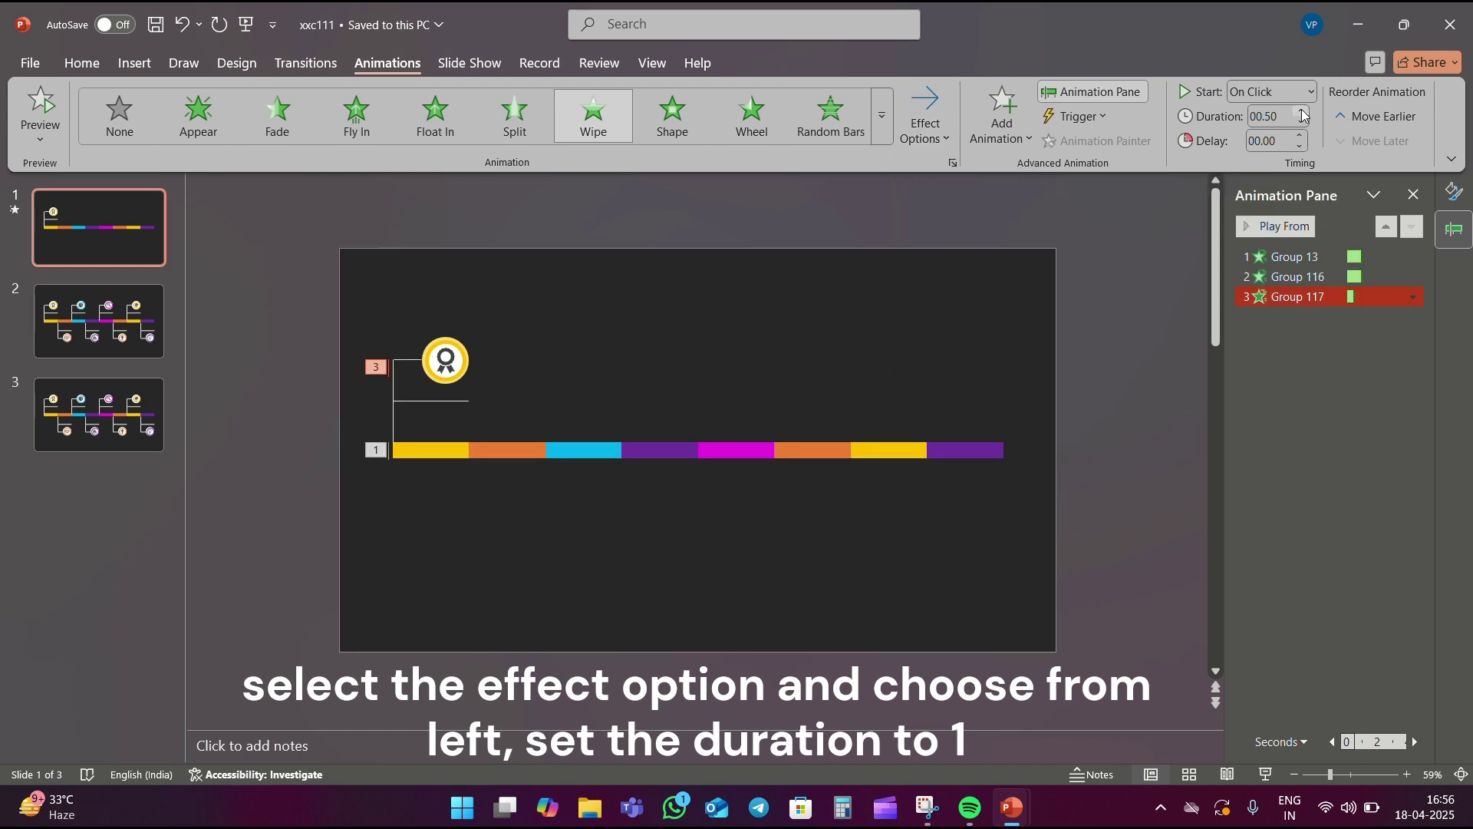
click(758, 292)
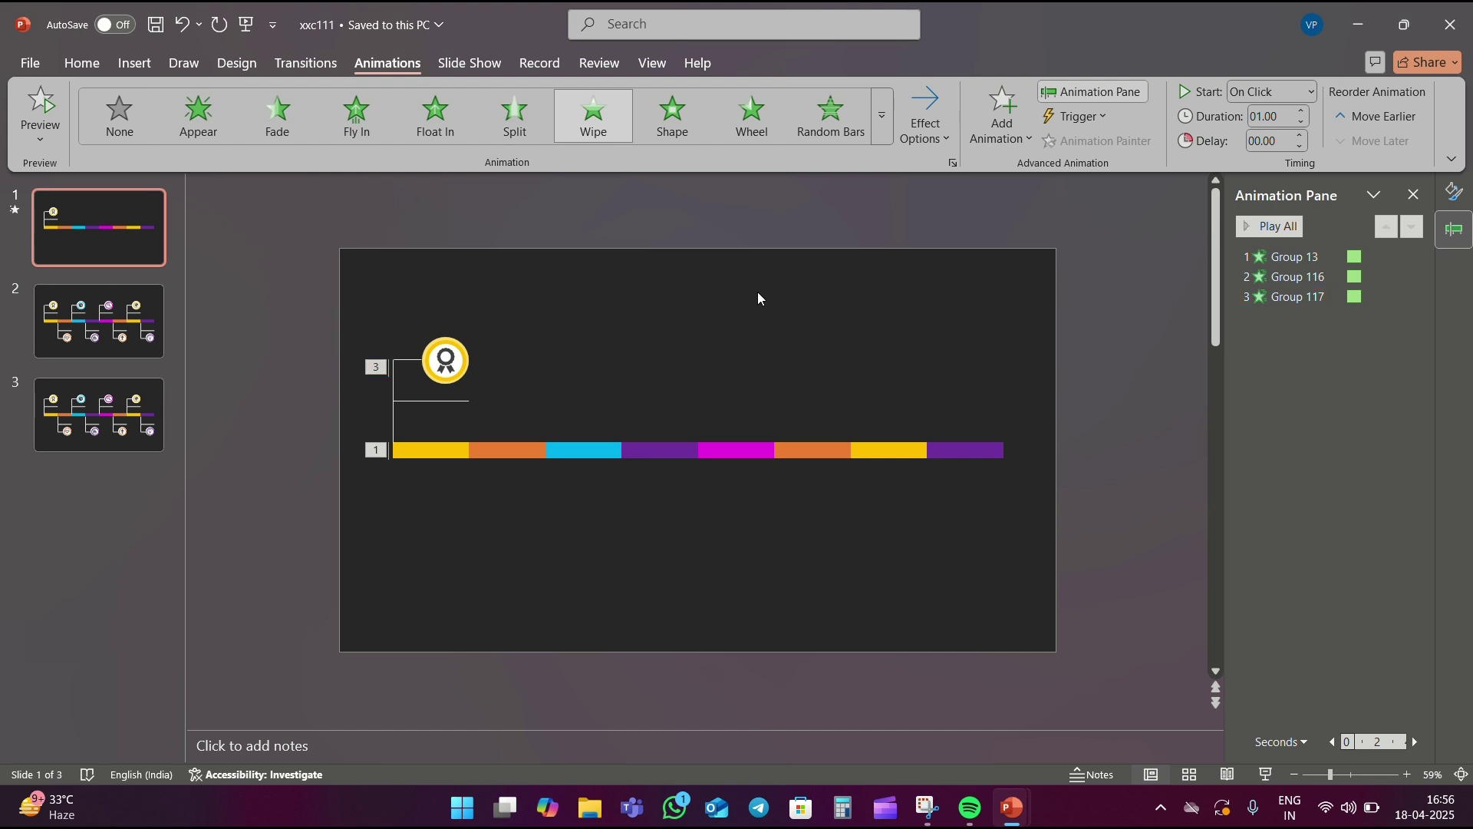
Step: Give the yellow award icon circle a Zoom entrance
click(441, 364)
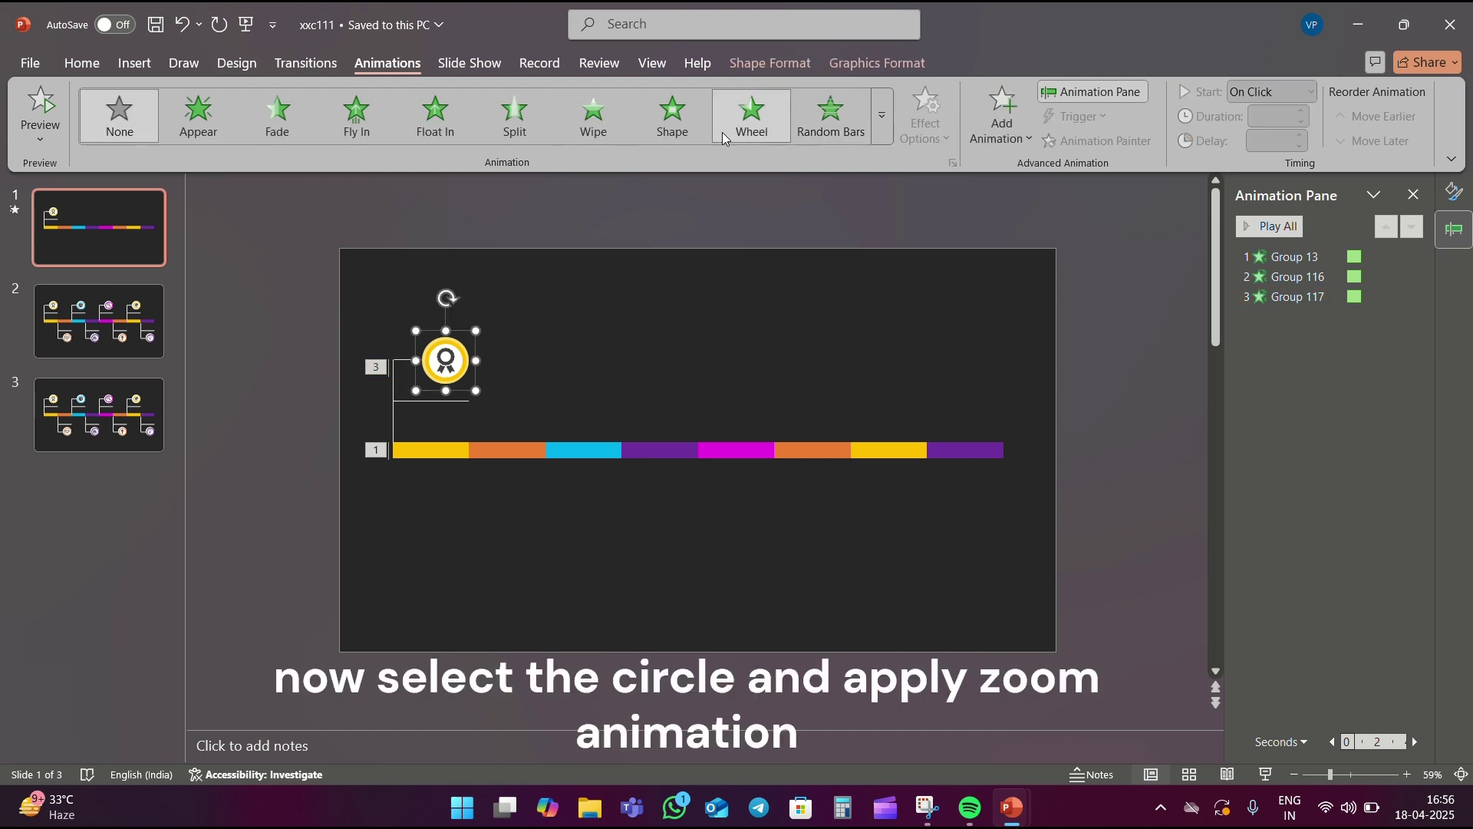
click(884, 124)
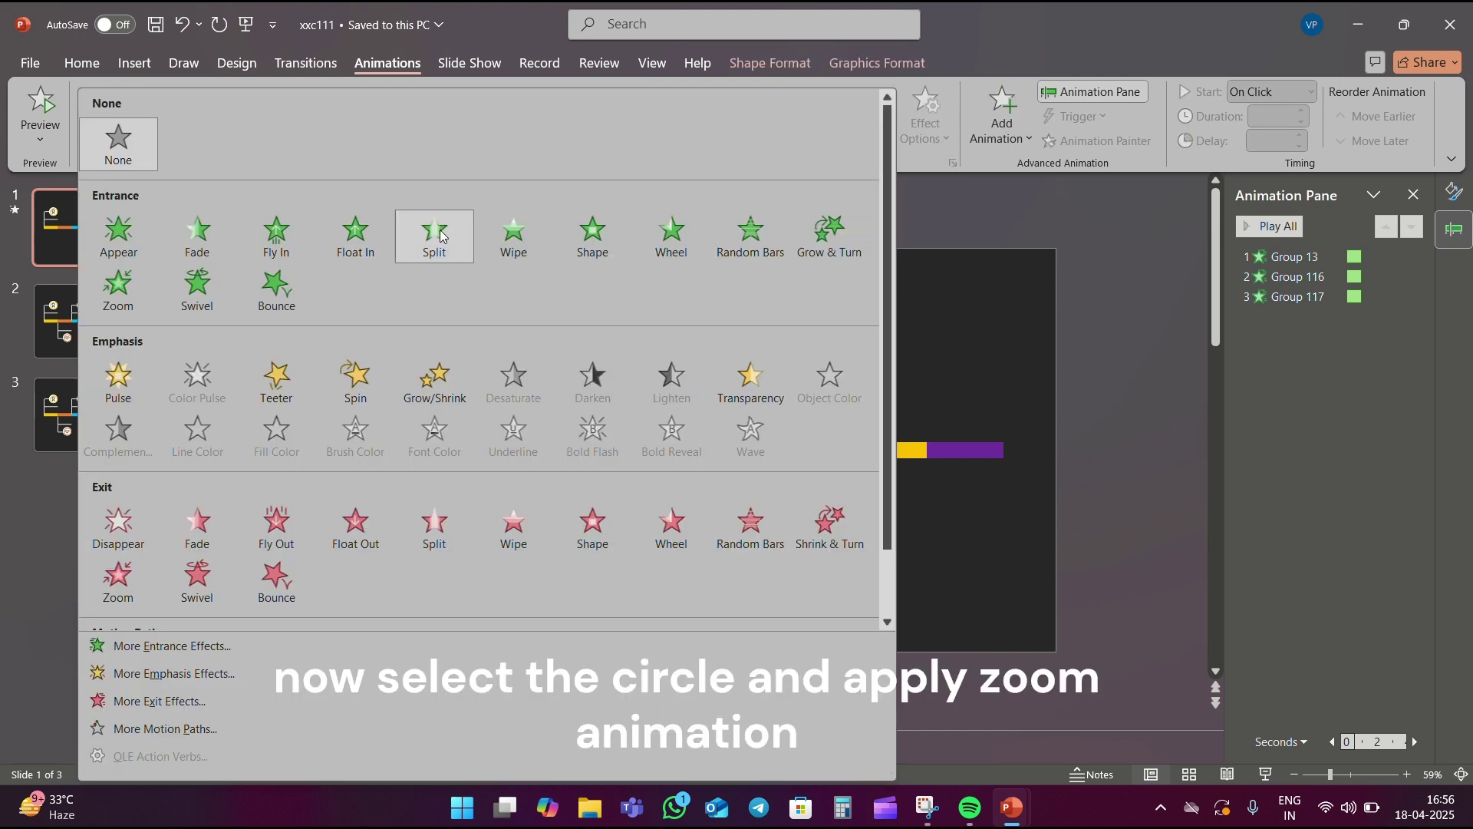
click(135, 288)
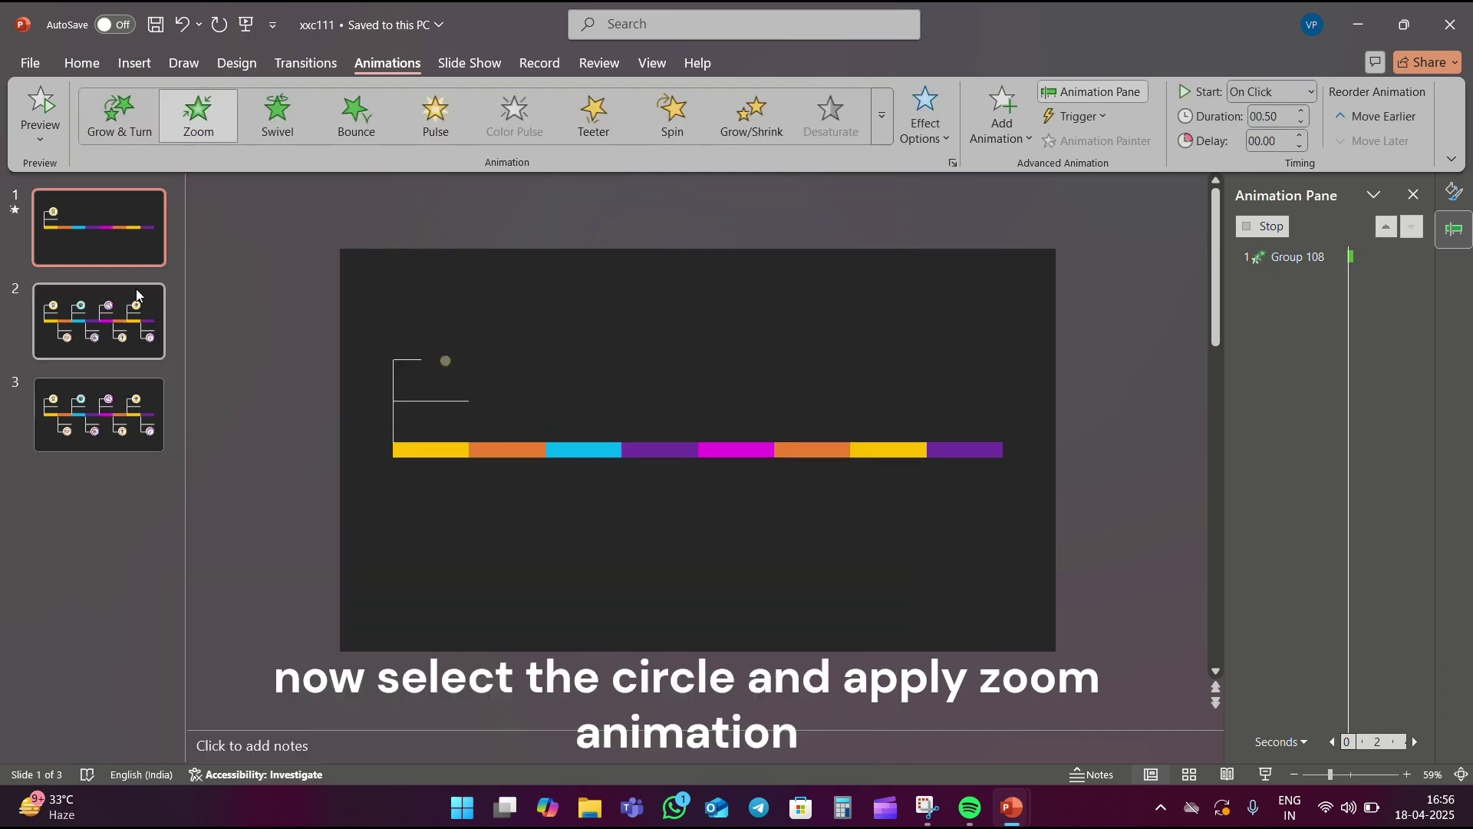
Step: Select all four animations in the Animation Pane and preview the sequence
click(1291, 265)
ctrl+click(1292, 316)
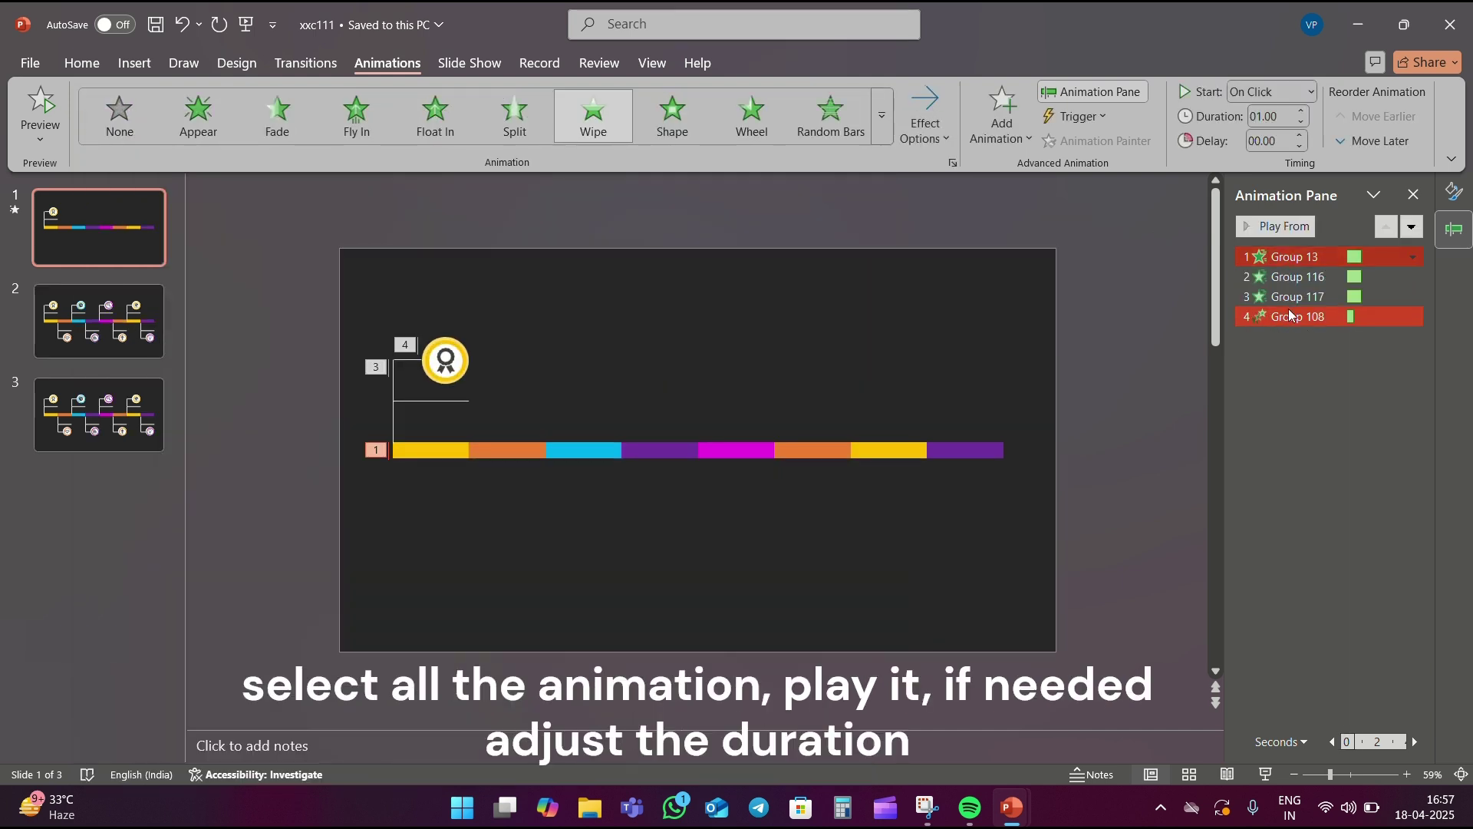
key(ctrl+a)
click(1283, 225)
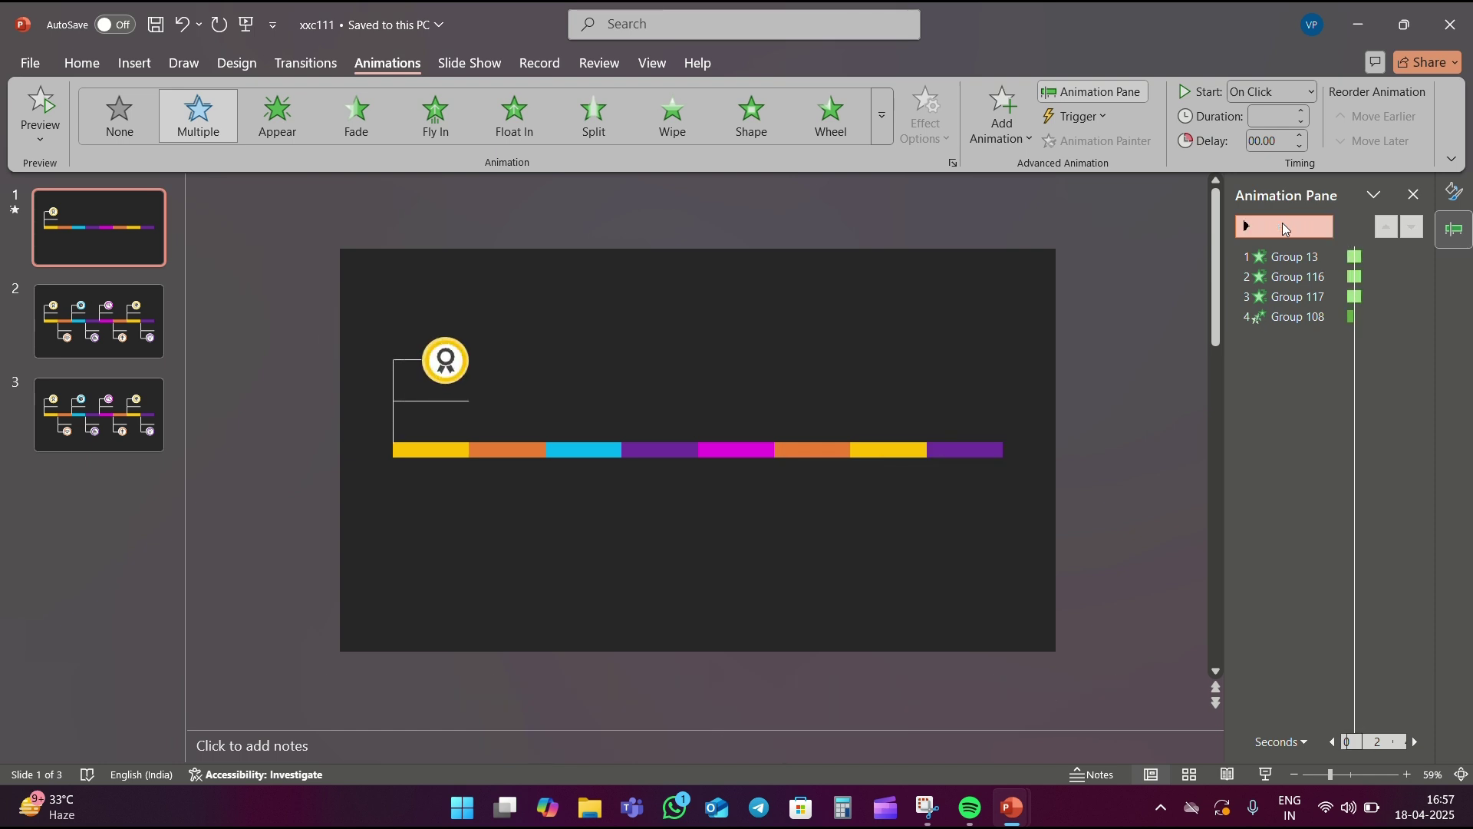
click(985, 368)
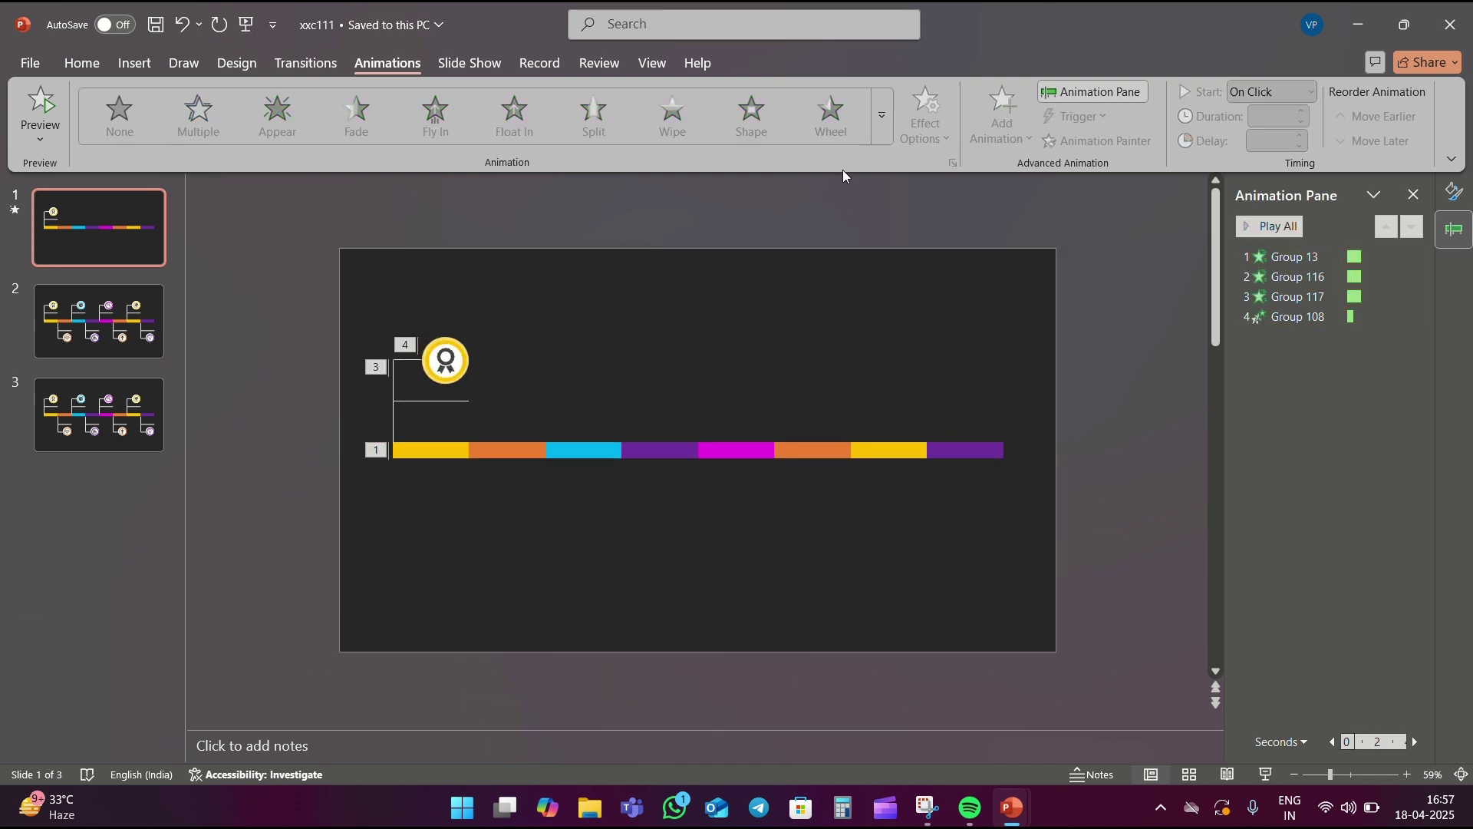
Step: Insert a text box above the timeline bar reading '1992'
click(82, 65)
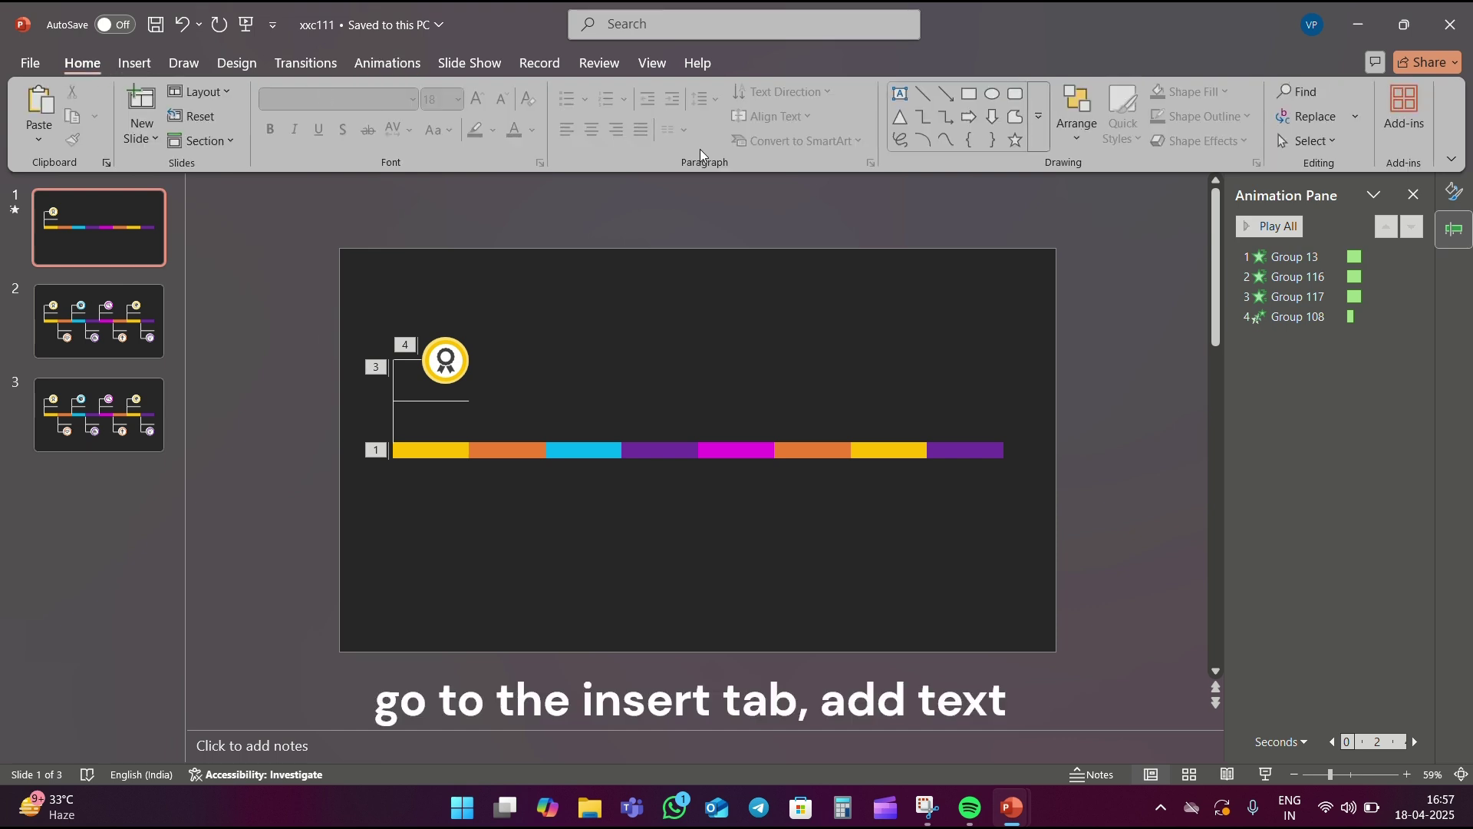
click(134, 63)
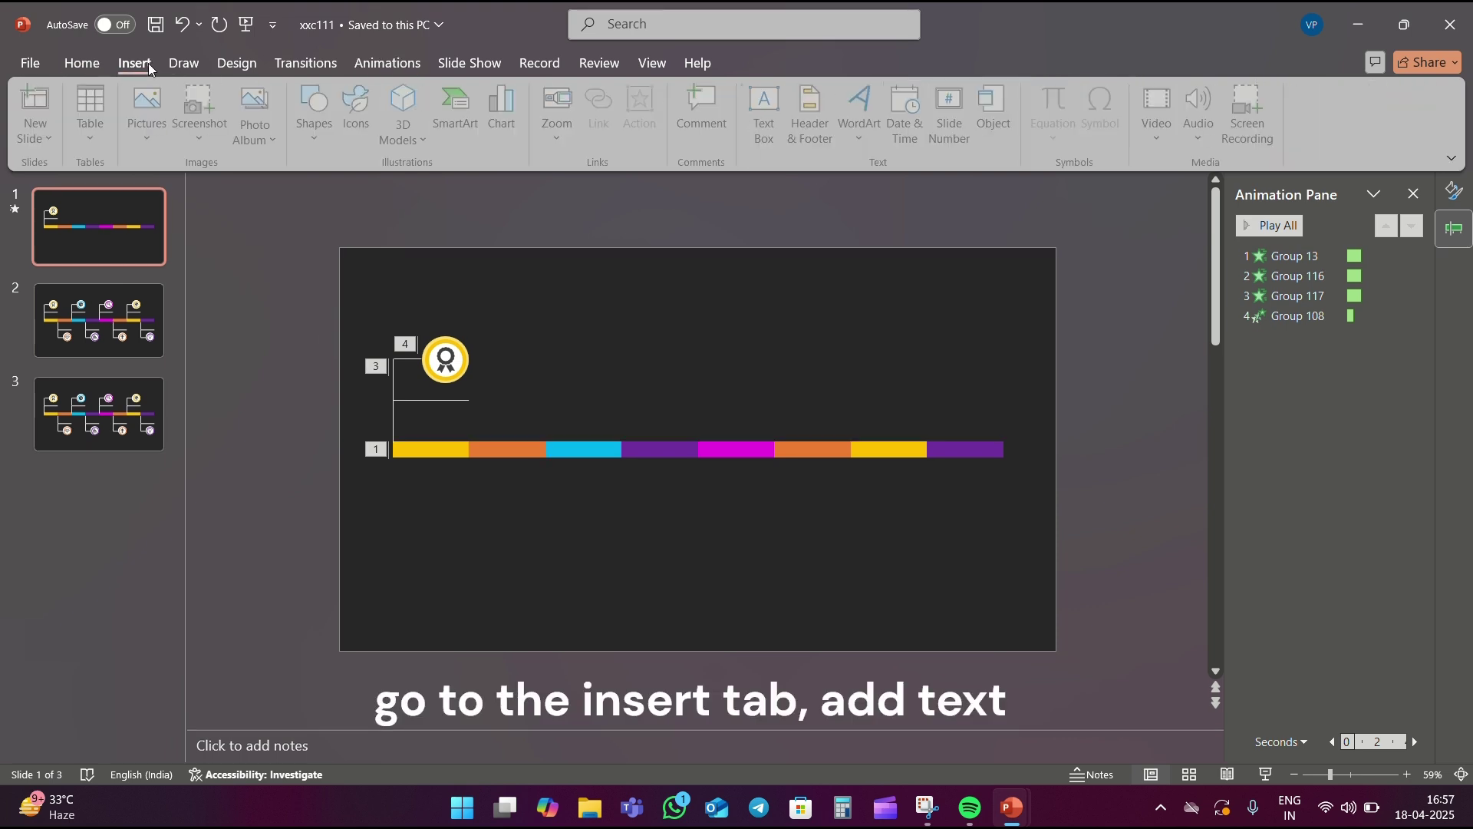
click(768, 107)
click(706, 308)
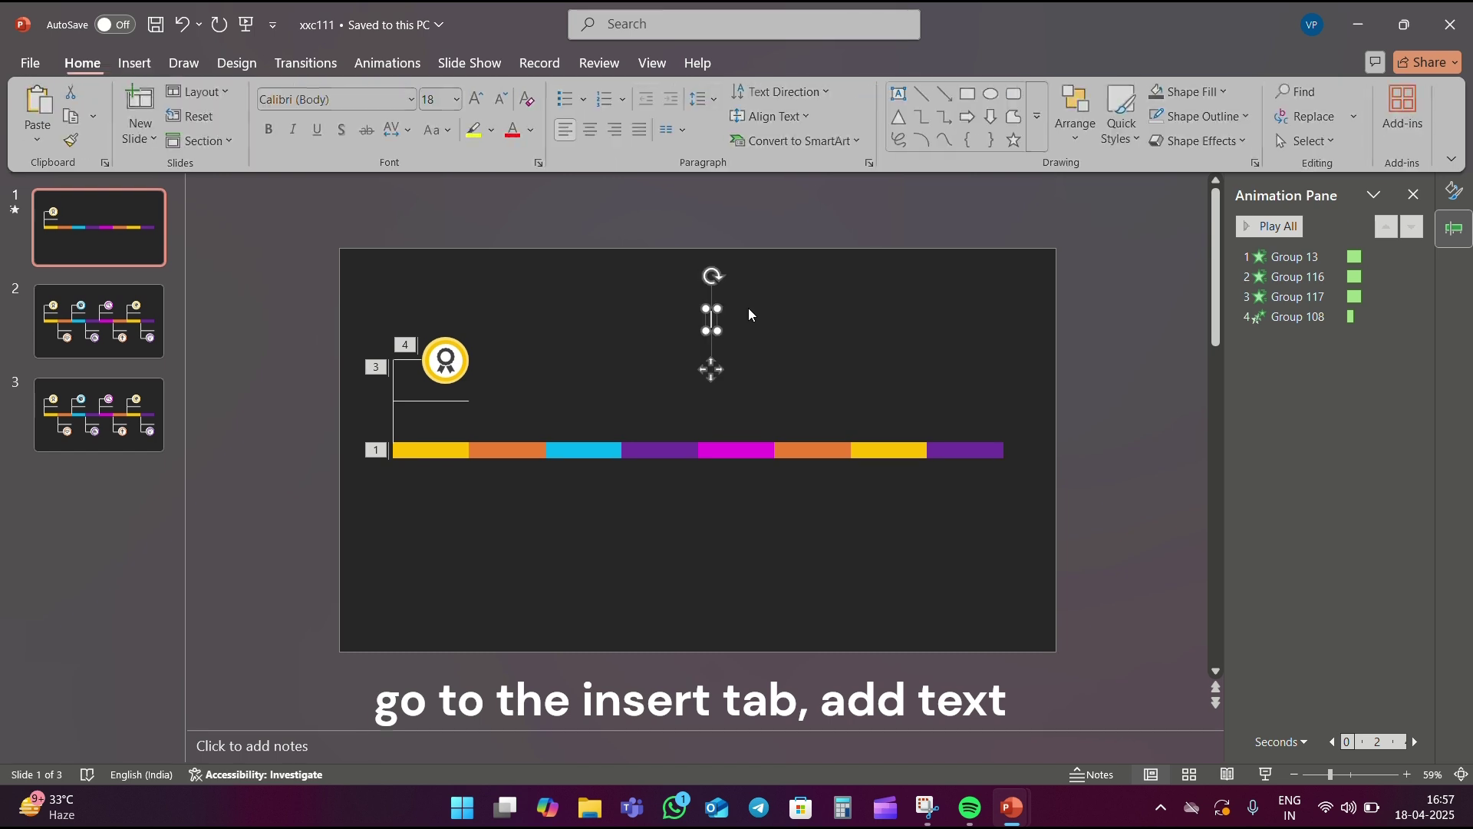
text(1992)
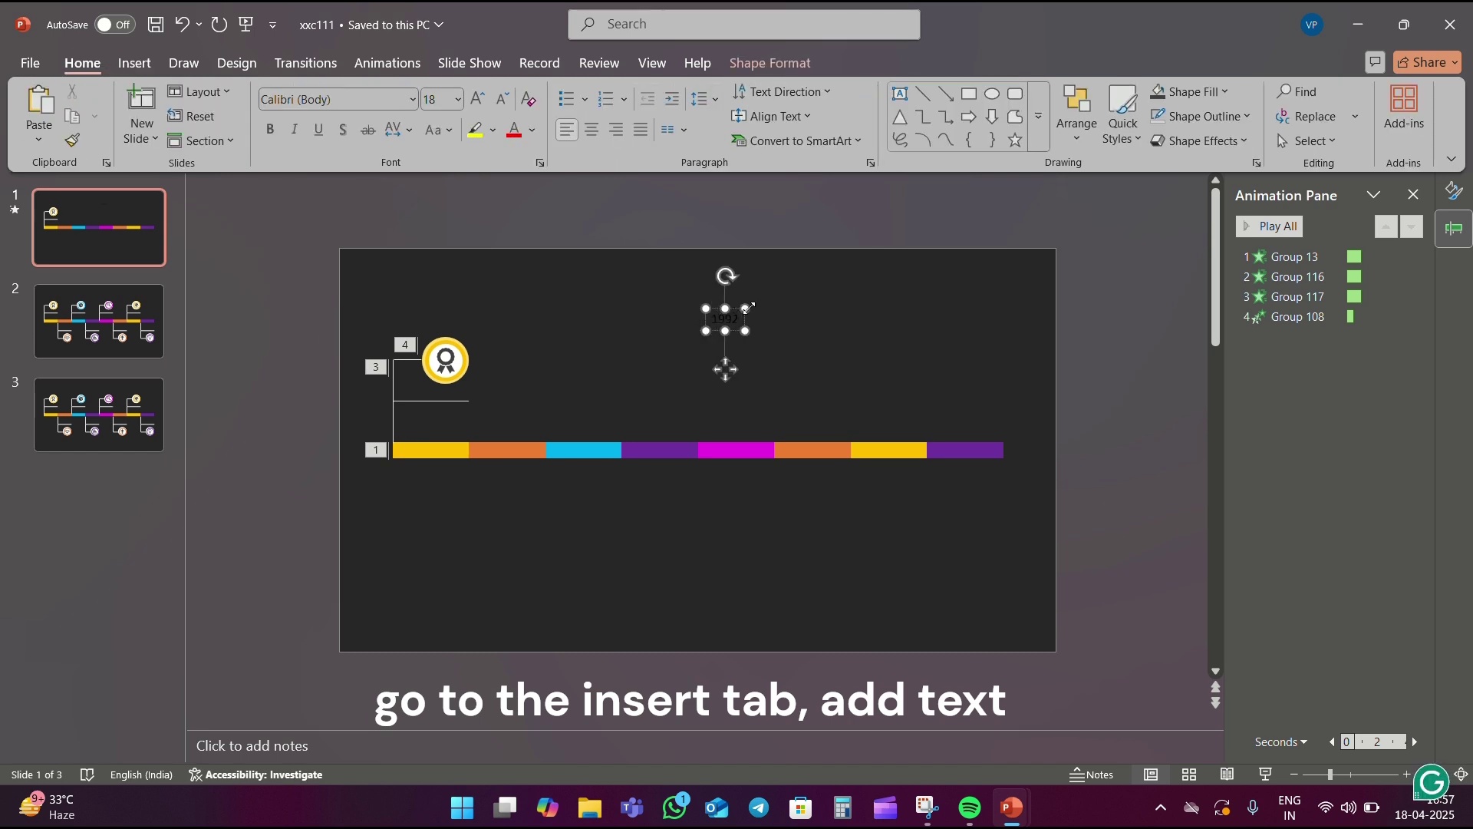
Step: Format '1992' in white Arial Black and move it below the bar's left end
click(413, 99)
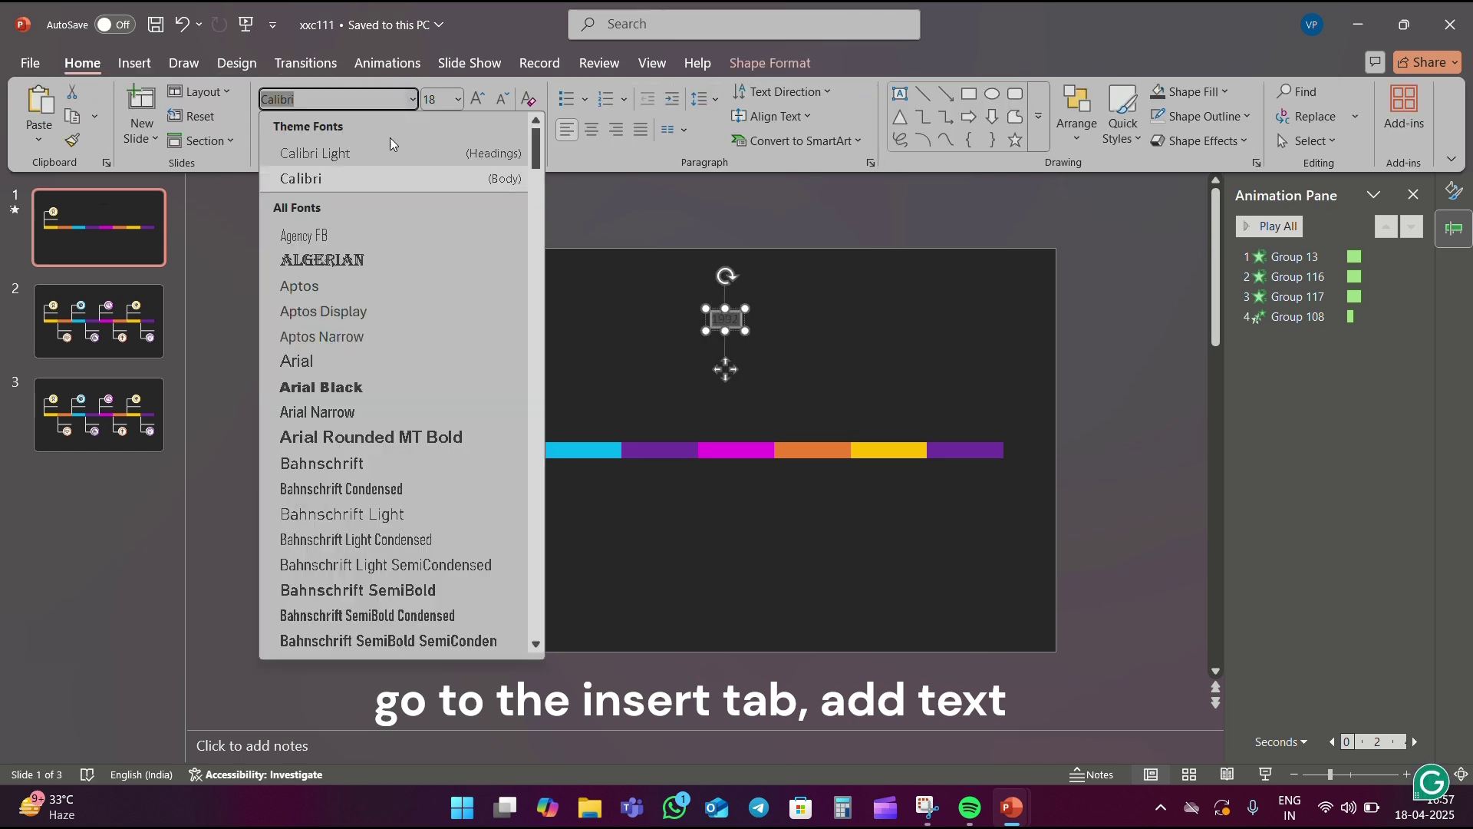
click(357, 386)
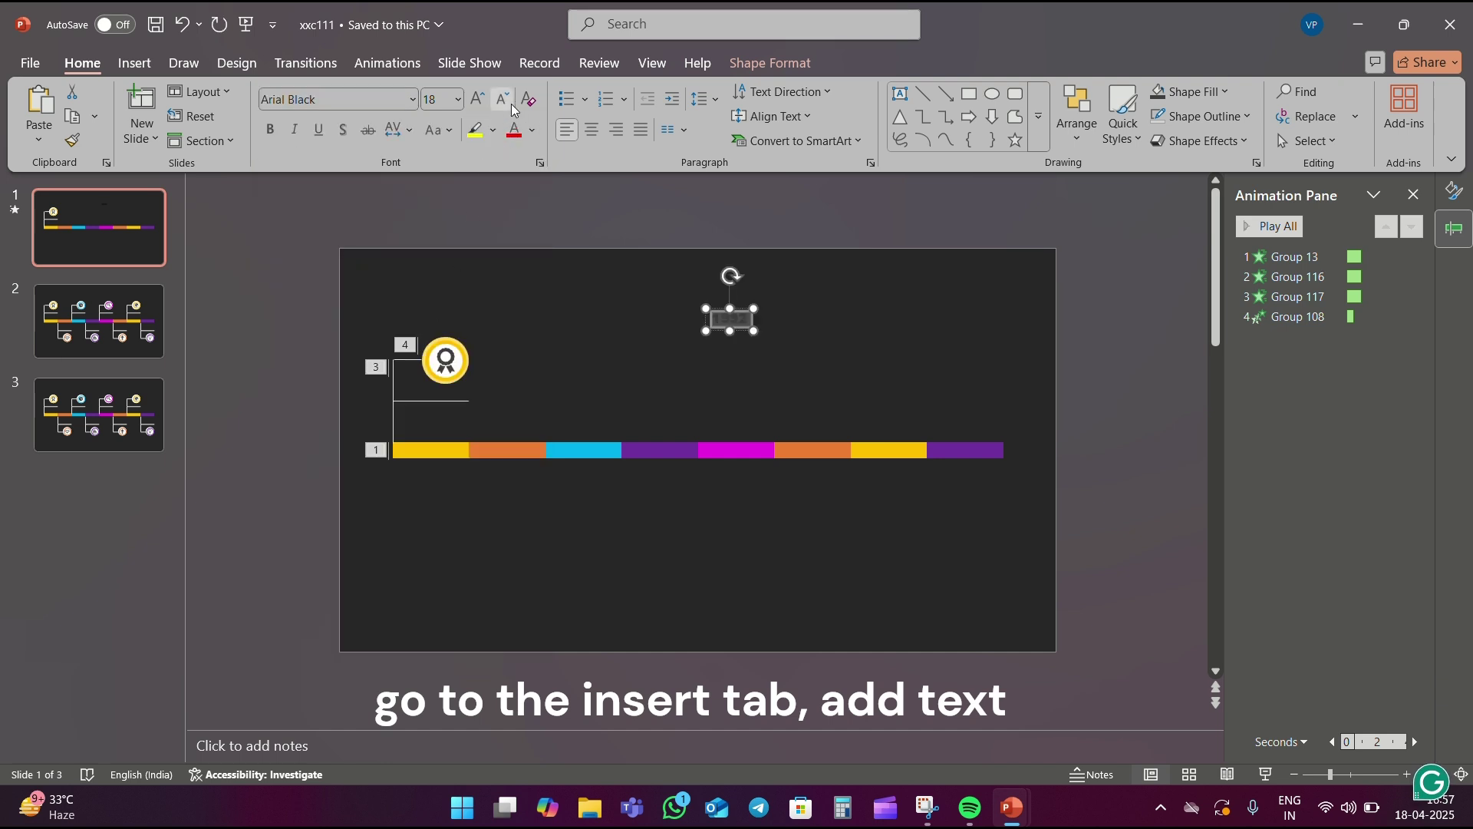
click(532, 129)
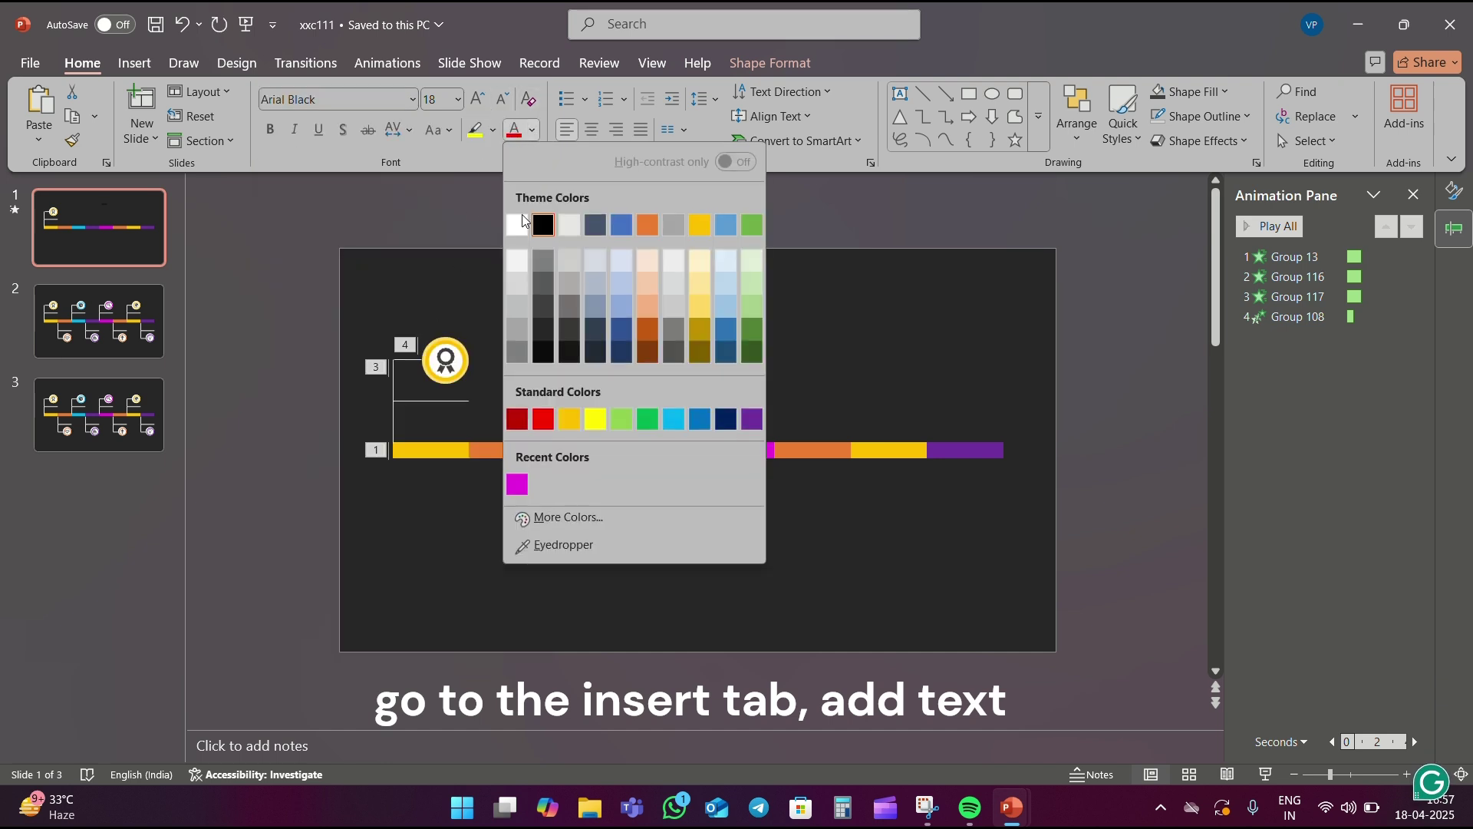
click(522, 234)
click(806, 332)
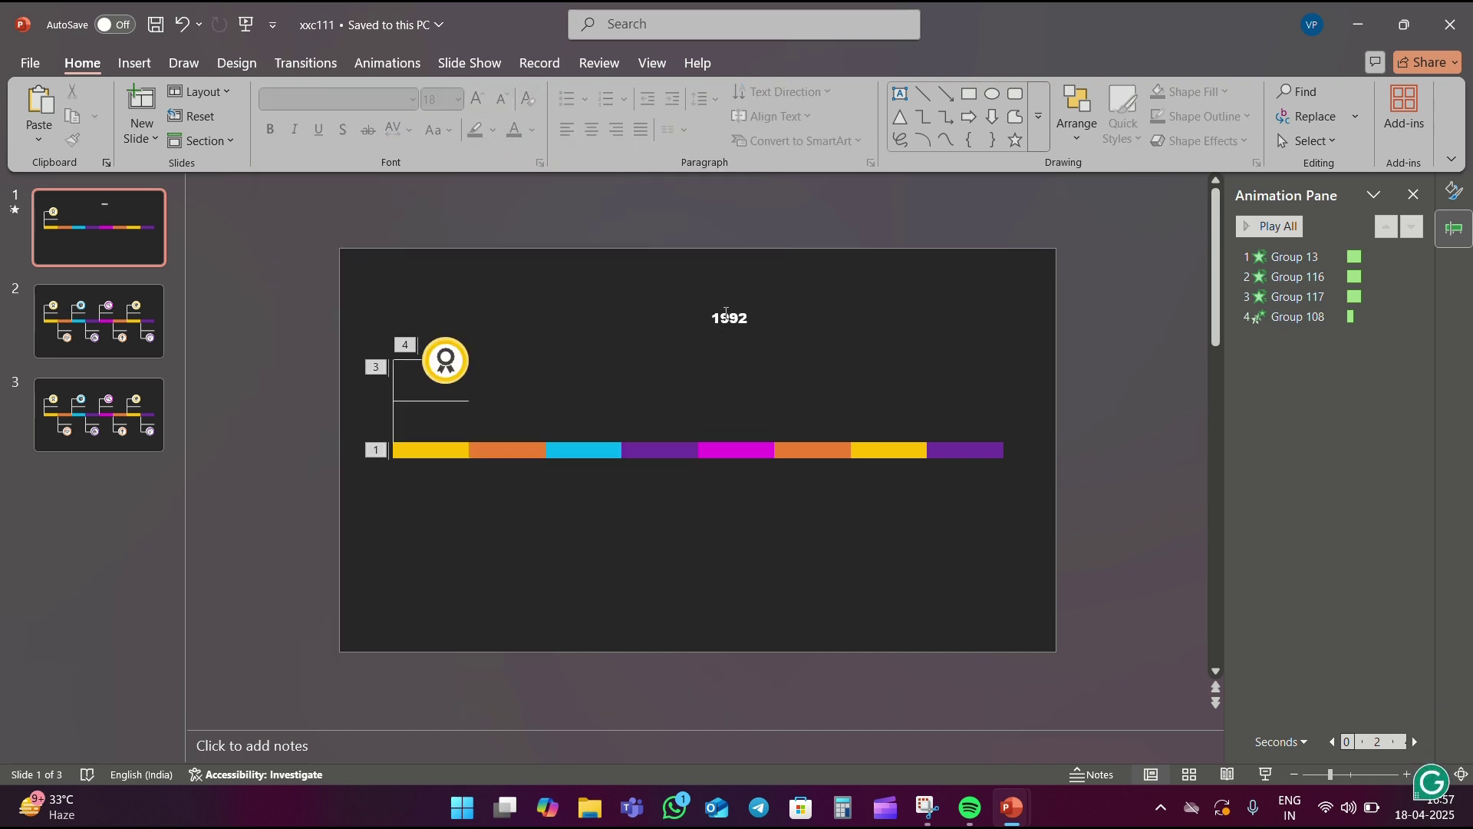
click(735, 321)
drag(747, 332, 439, 482)
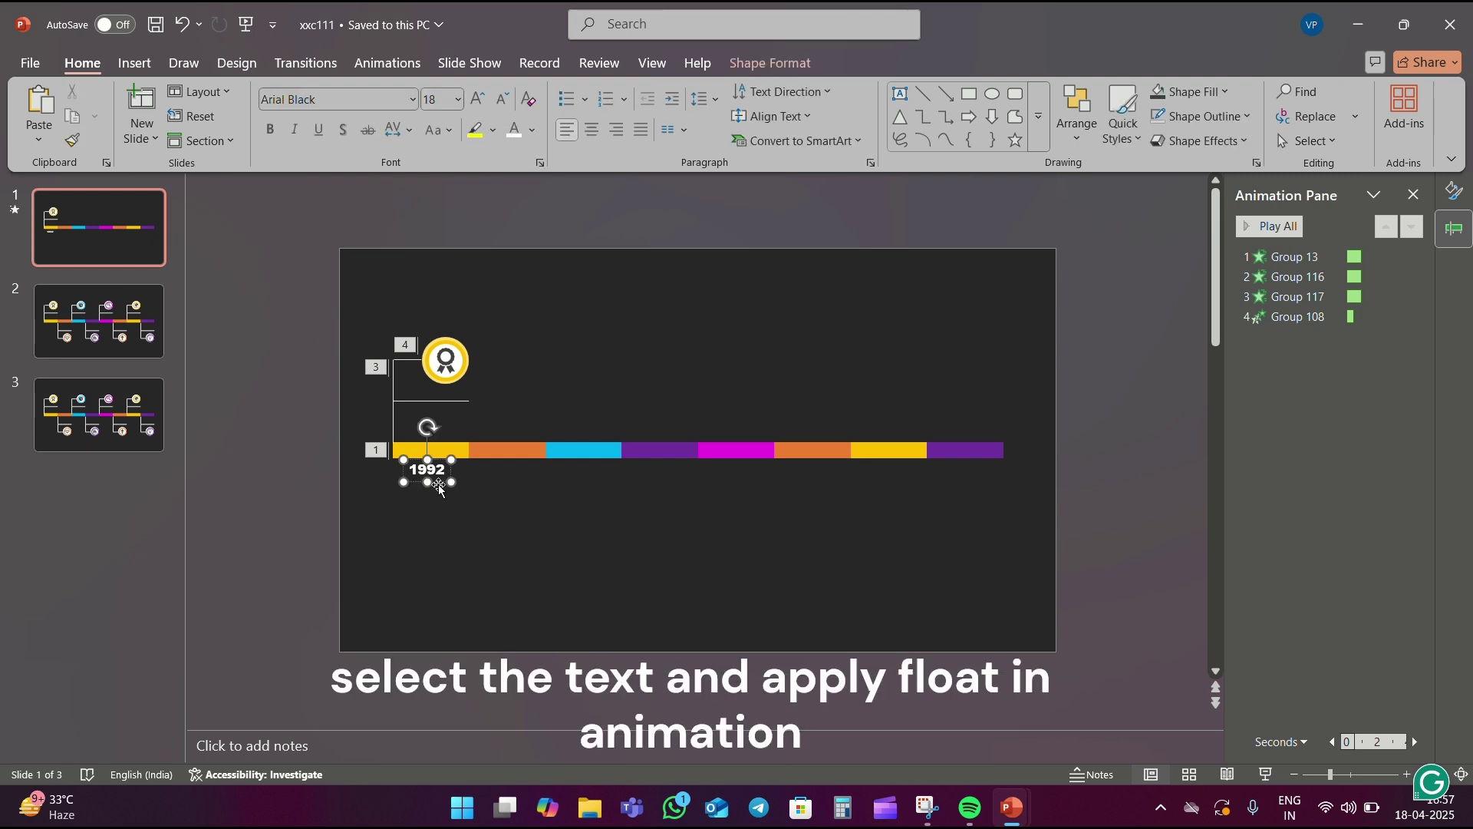
Step: Give the 1992 text box a Float In entrance animation
click(443, 486)
click(388, 63)
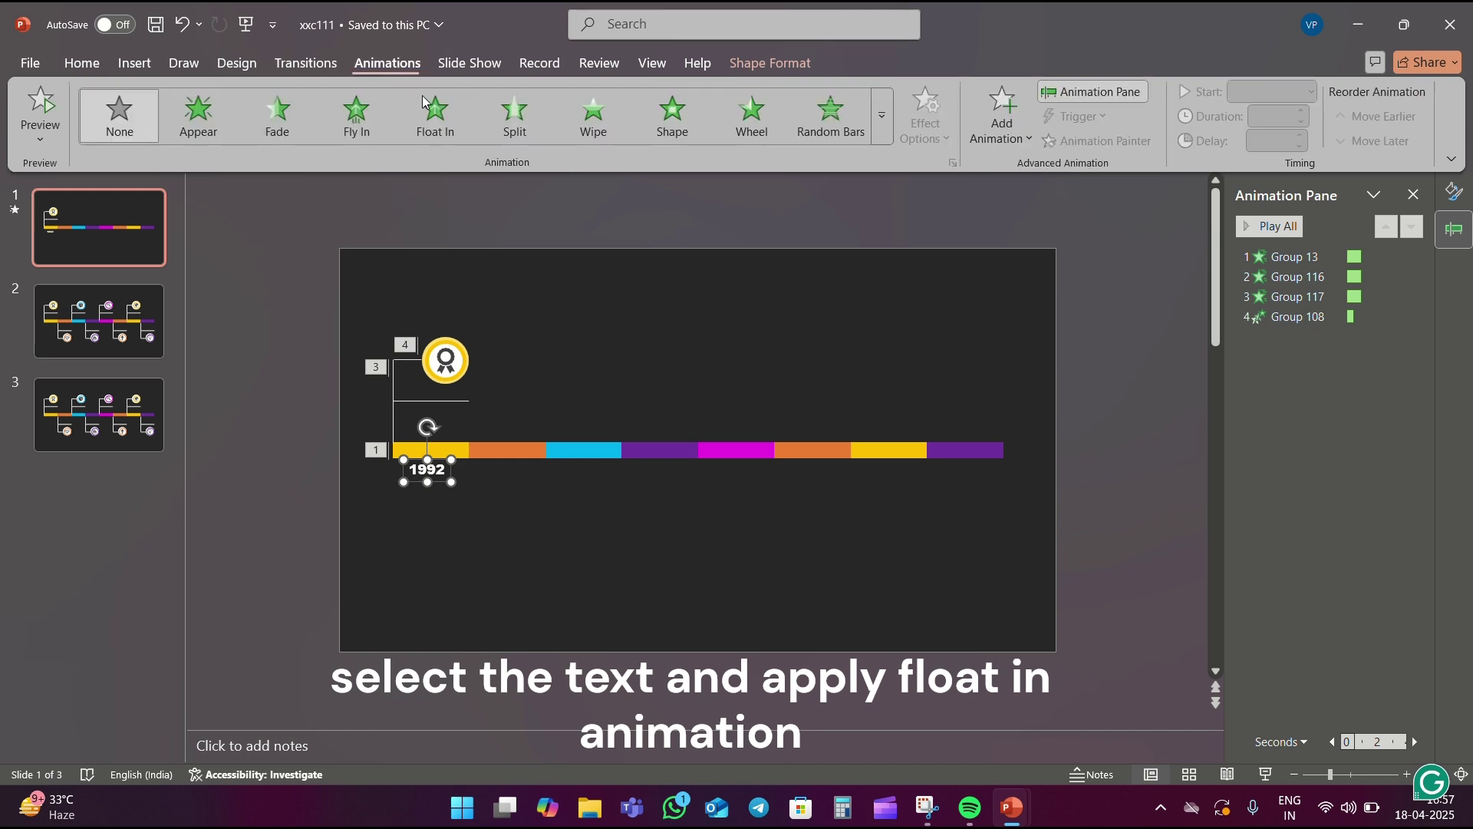
click(435, 133)
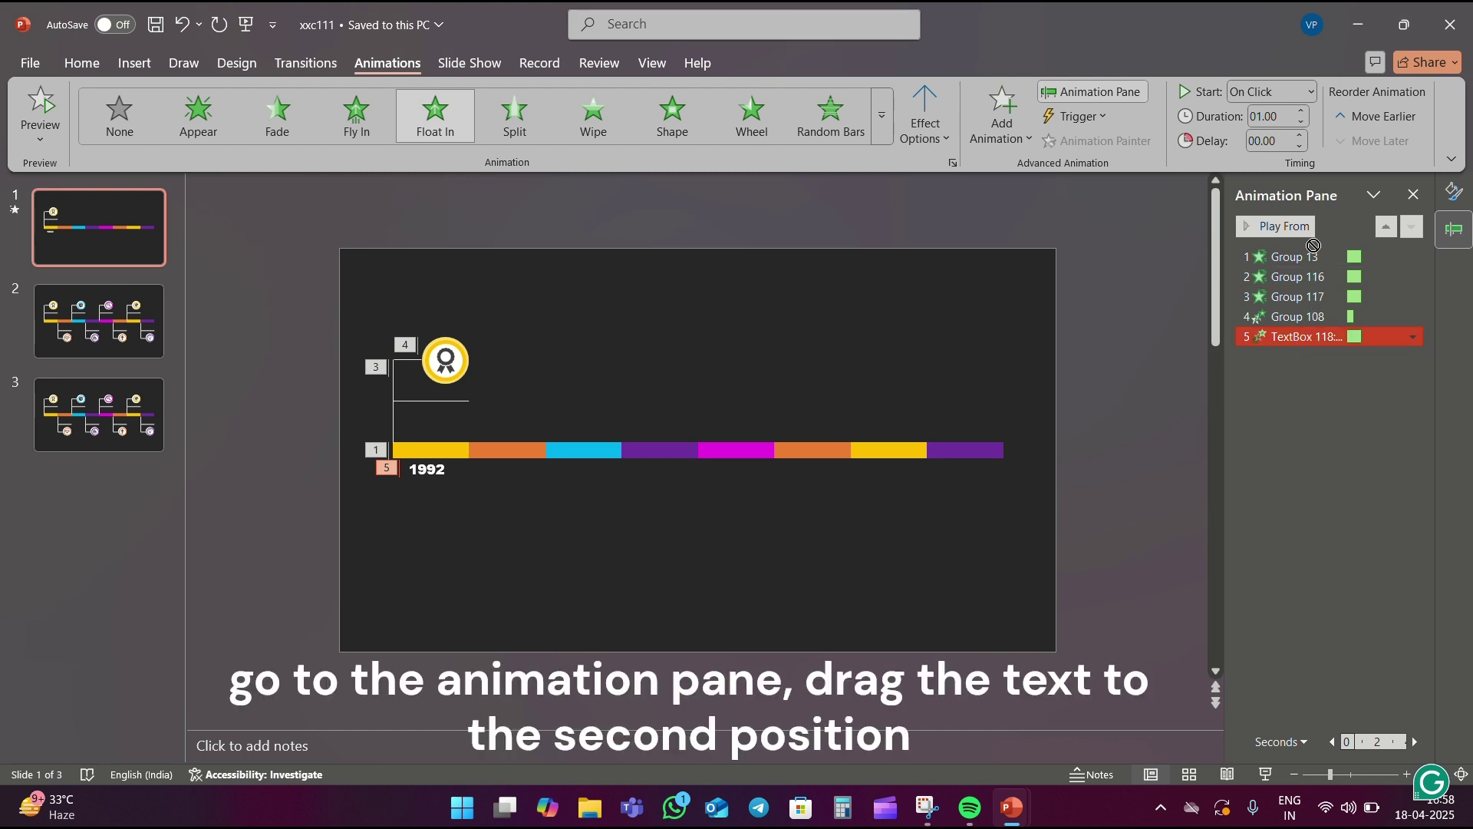
Step: Move the 1992 animation to second place after the bar and preview all animations
drag(1317, 253, 1332, 287)
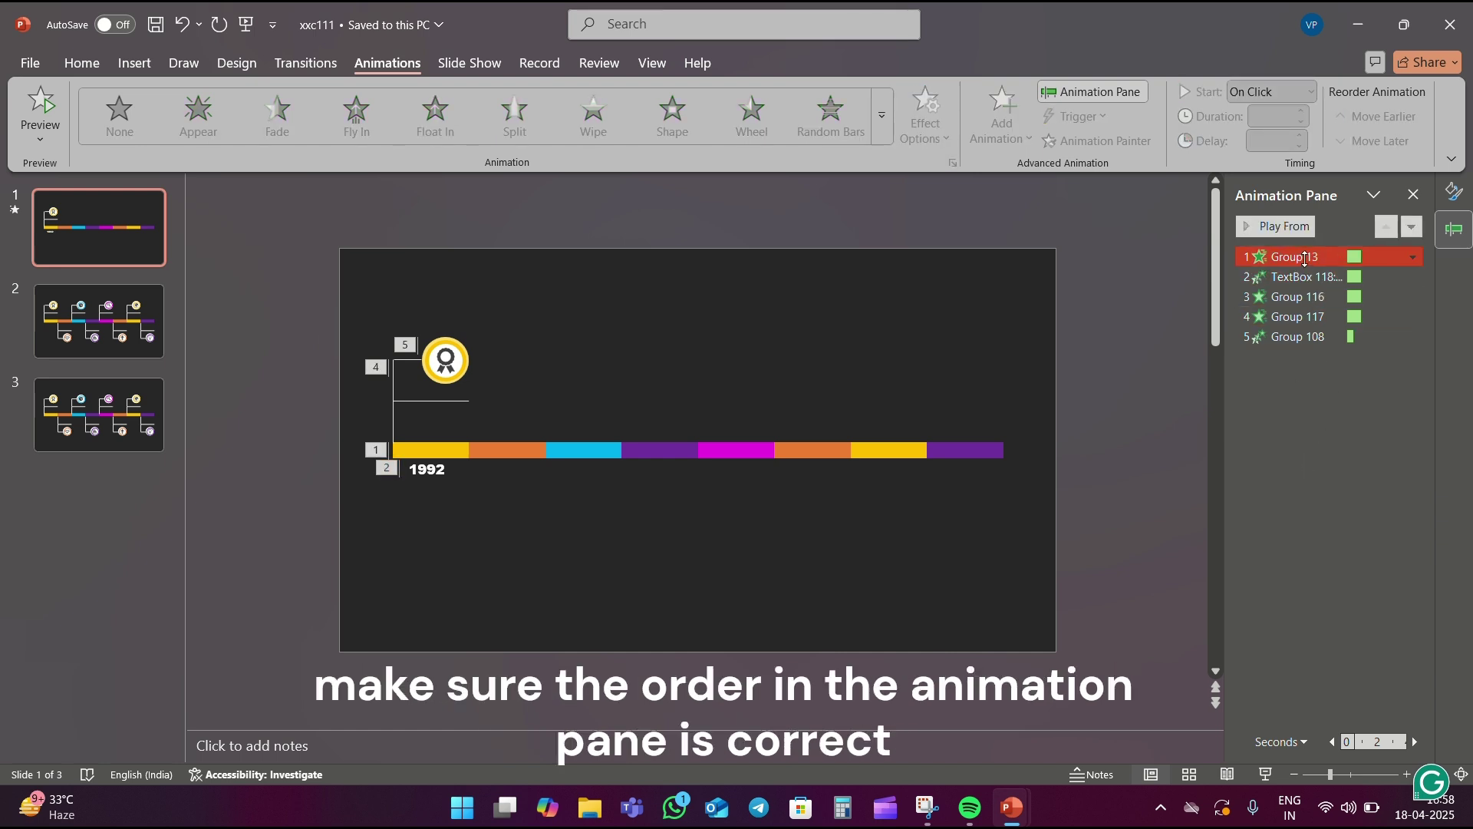
click(1289, 413)
click(1283, 256)
key(ctrl+a)
click(1283, 232)
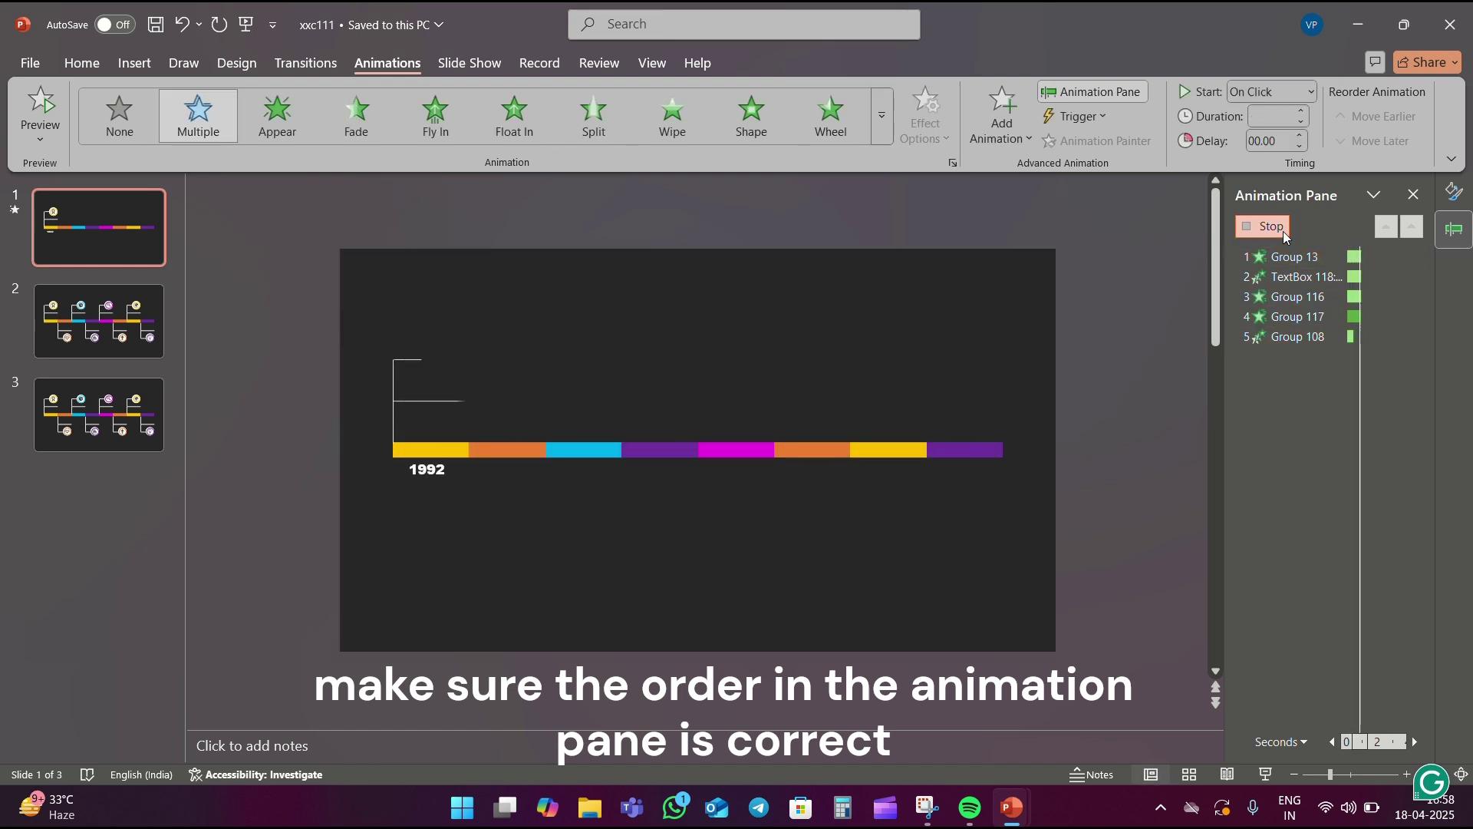
click(712, 314)
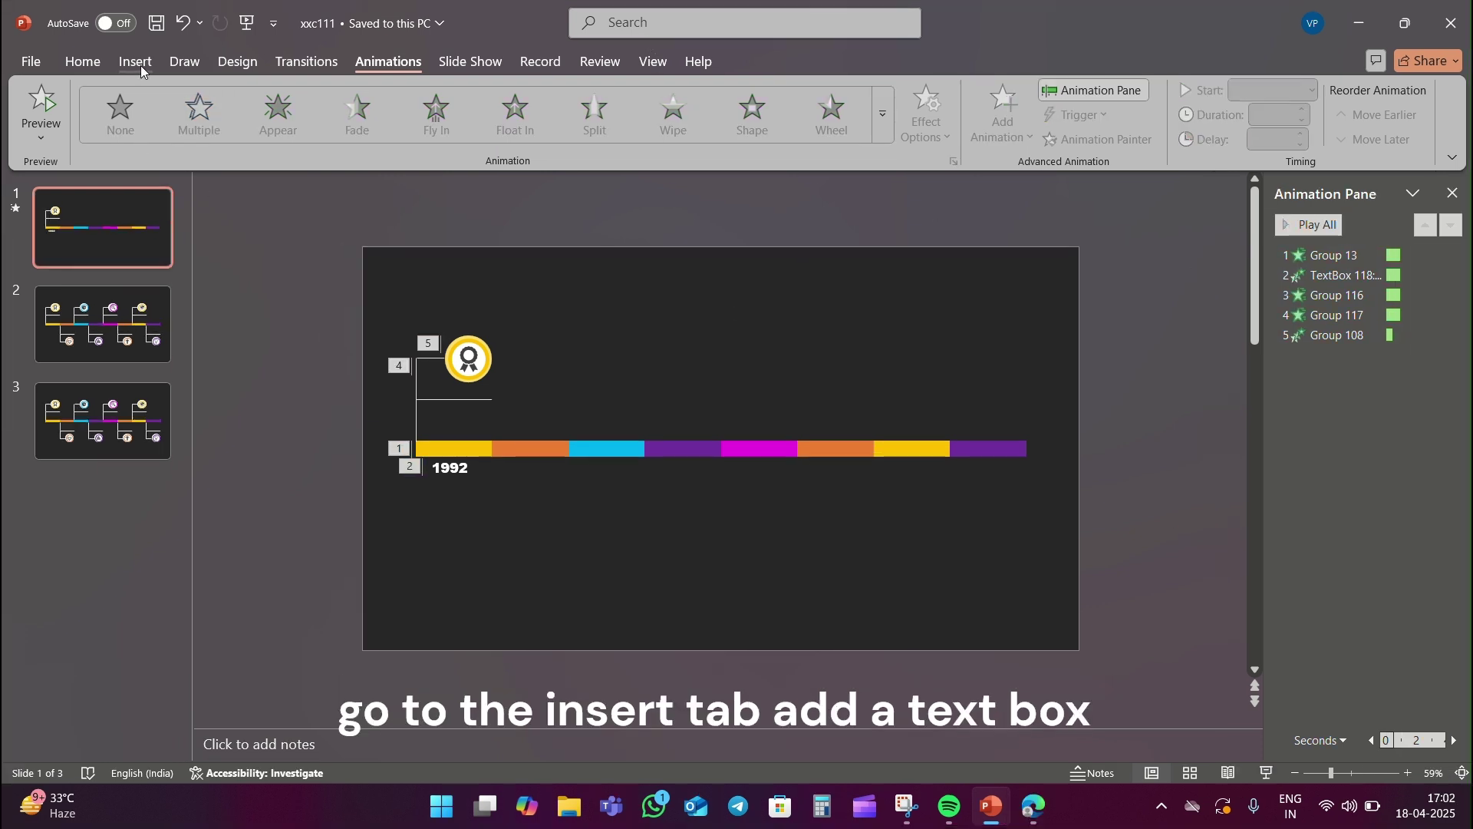
Step: Add a text box above the bar with the pasted Lorem Ipsum text in white Aptos Narrow
click(140, 66)
click(768, 111)
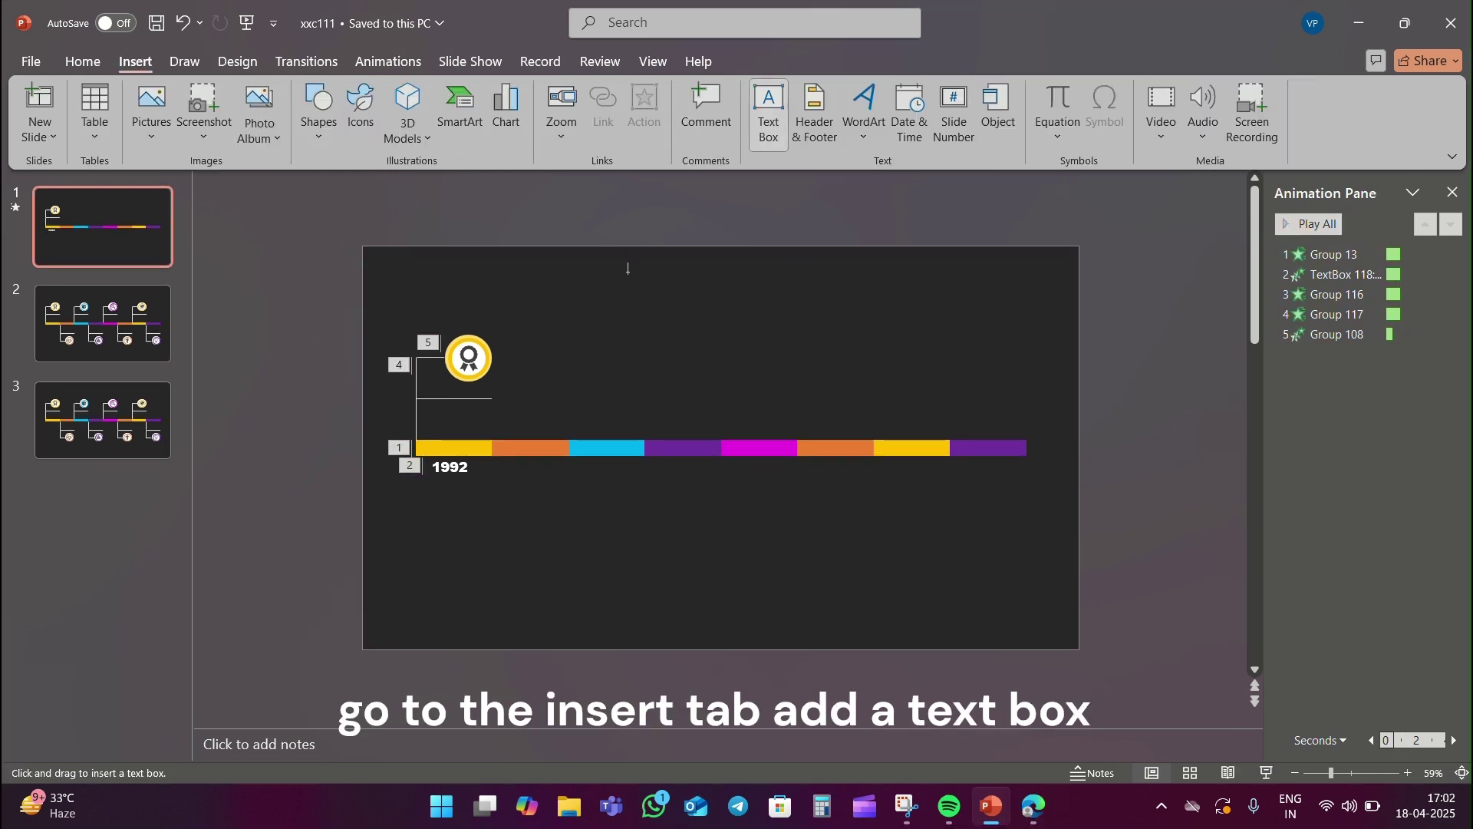
click(648, 317)
text(Lorem Ipsum is simply dummy text of the printing and typesetting industry.)
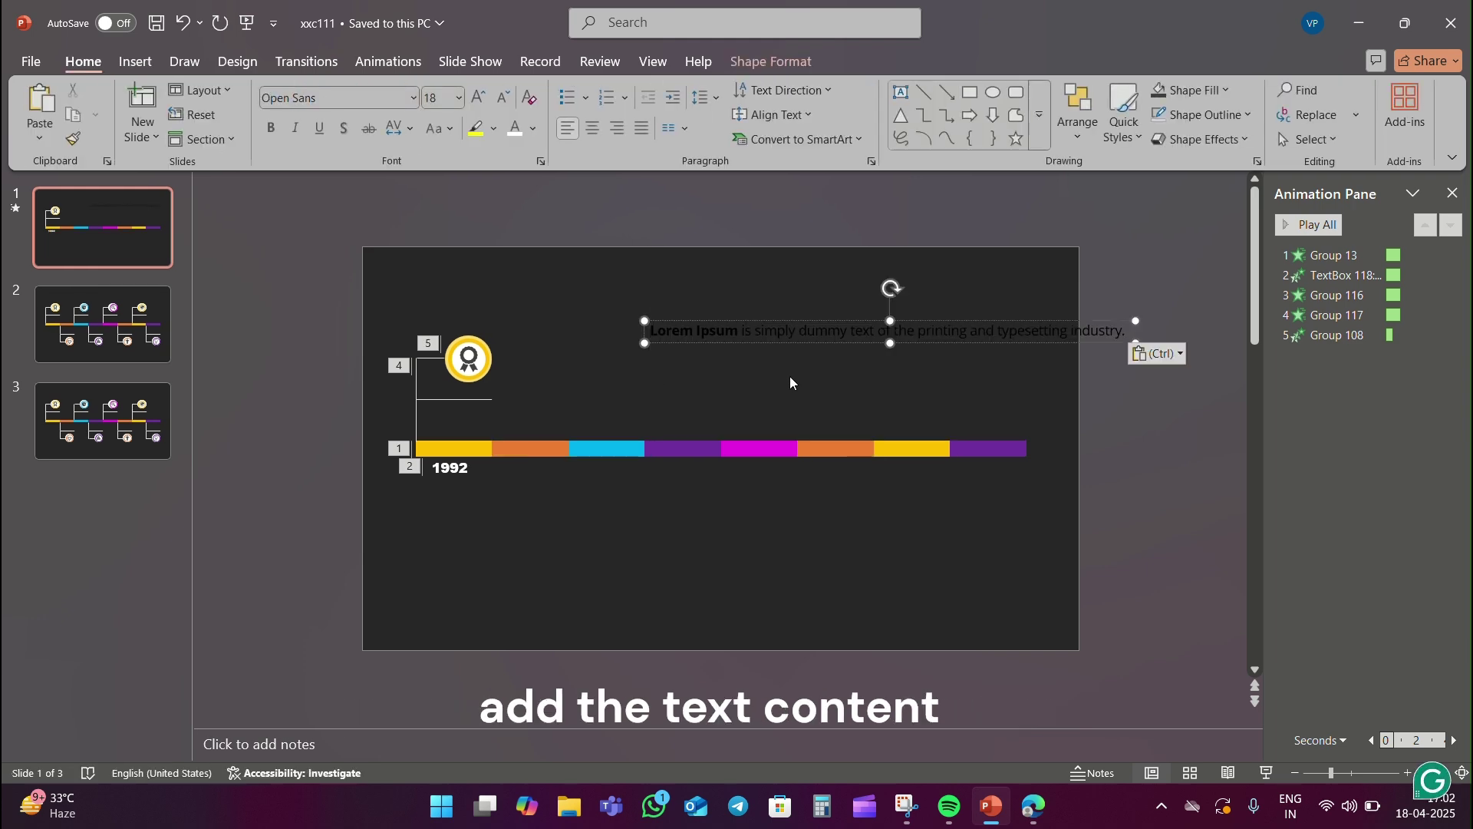
key(ctrl+a)
click(412, 99)
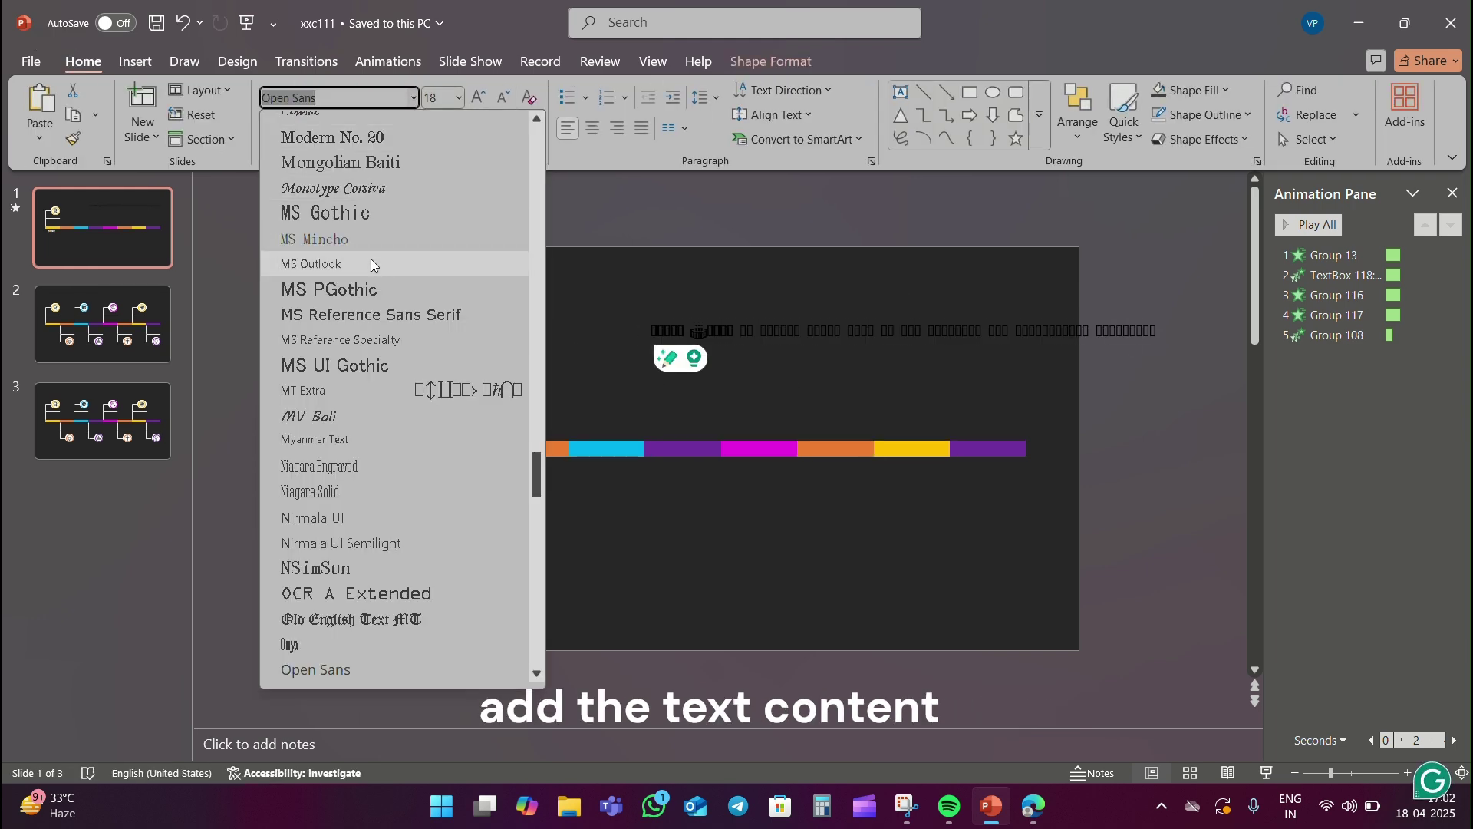
drag(535, 482, 518, 108)
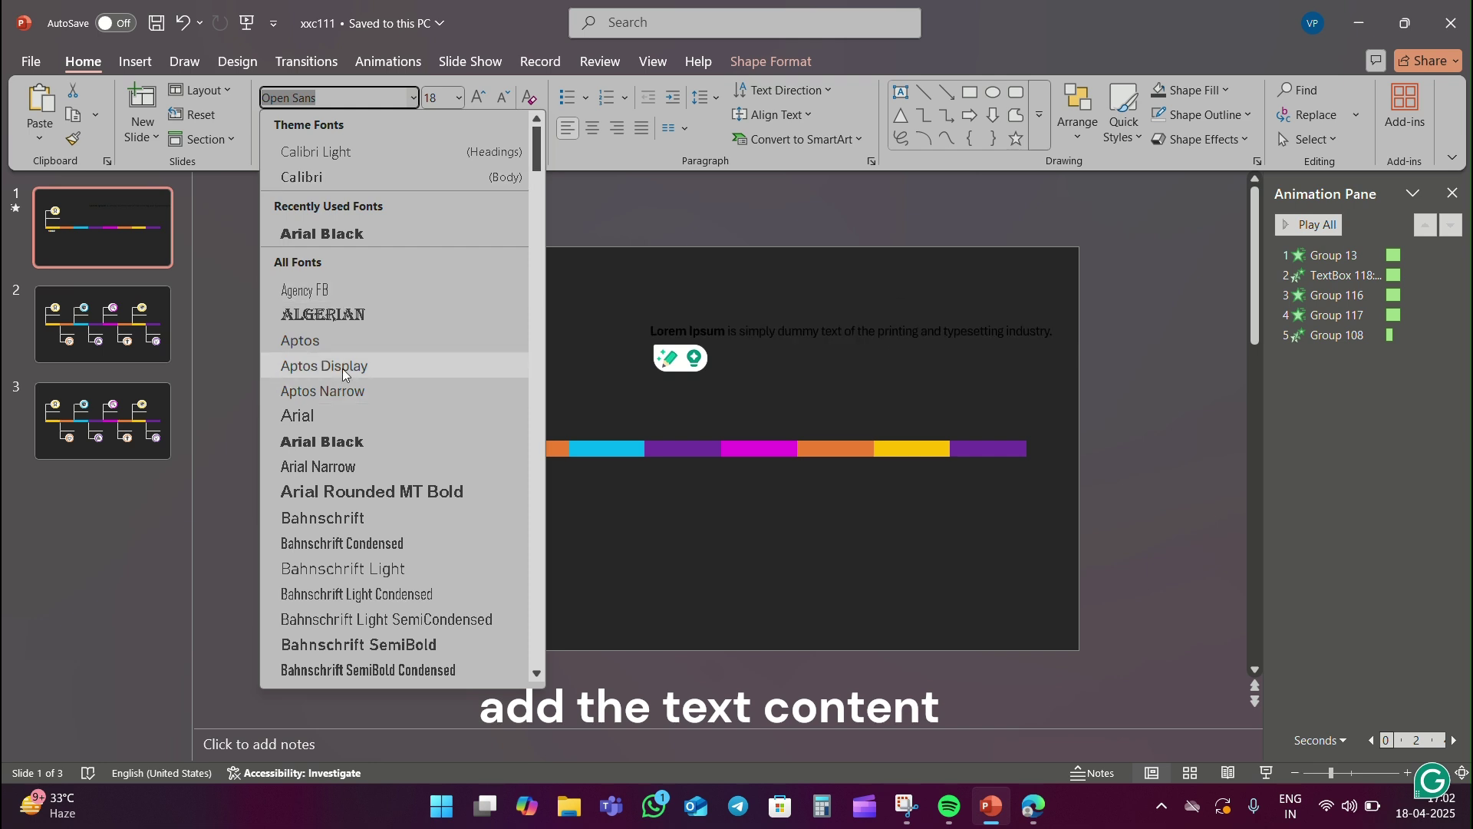
click(343, 392)
click(531, 131)
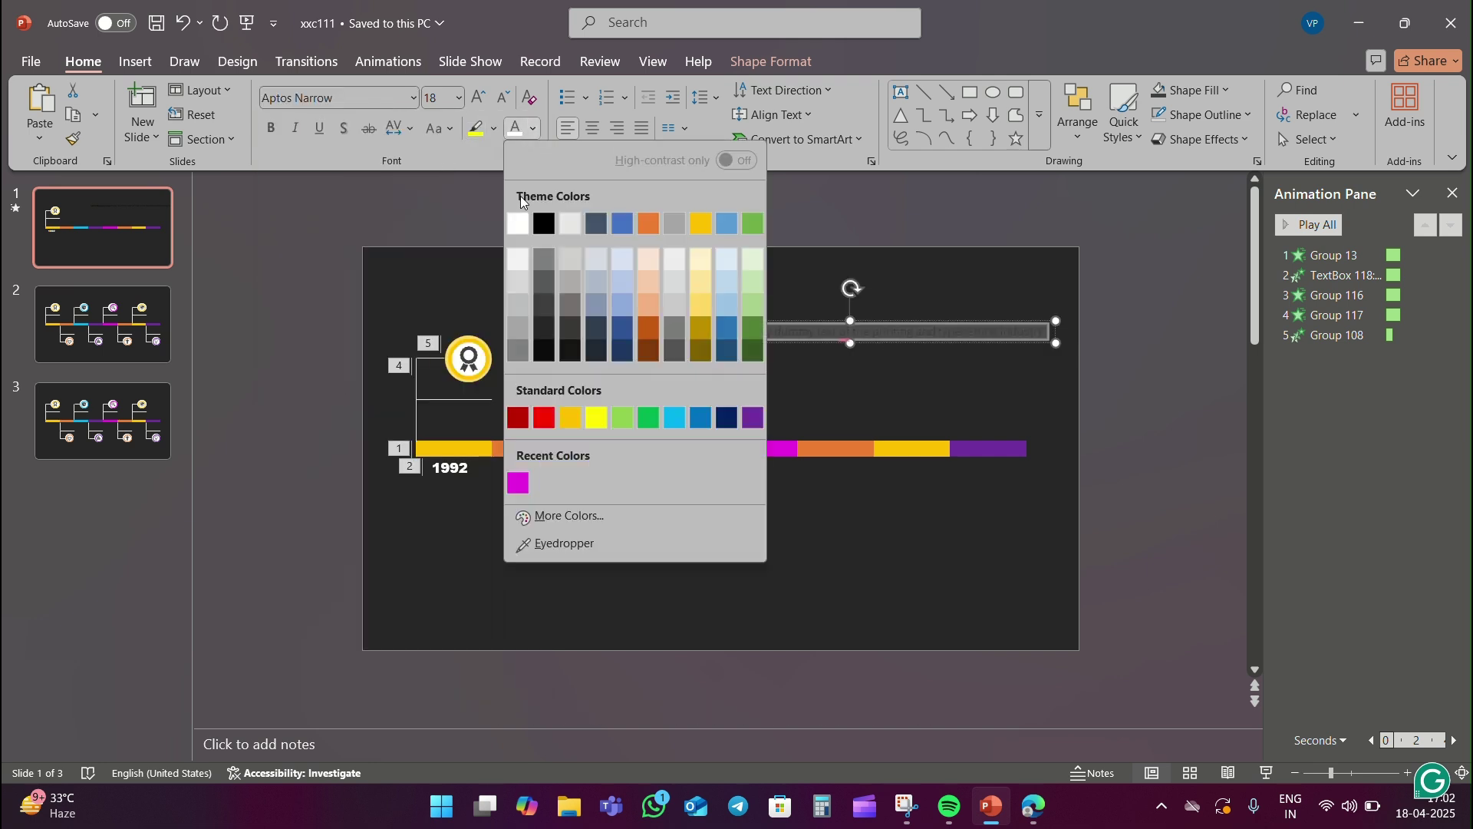
click(519, 224)
Step: Set the description to size 9 and fit the narrow box between the icon circle and bar
drag(1053, 331, 822, 339)
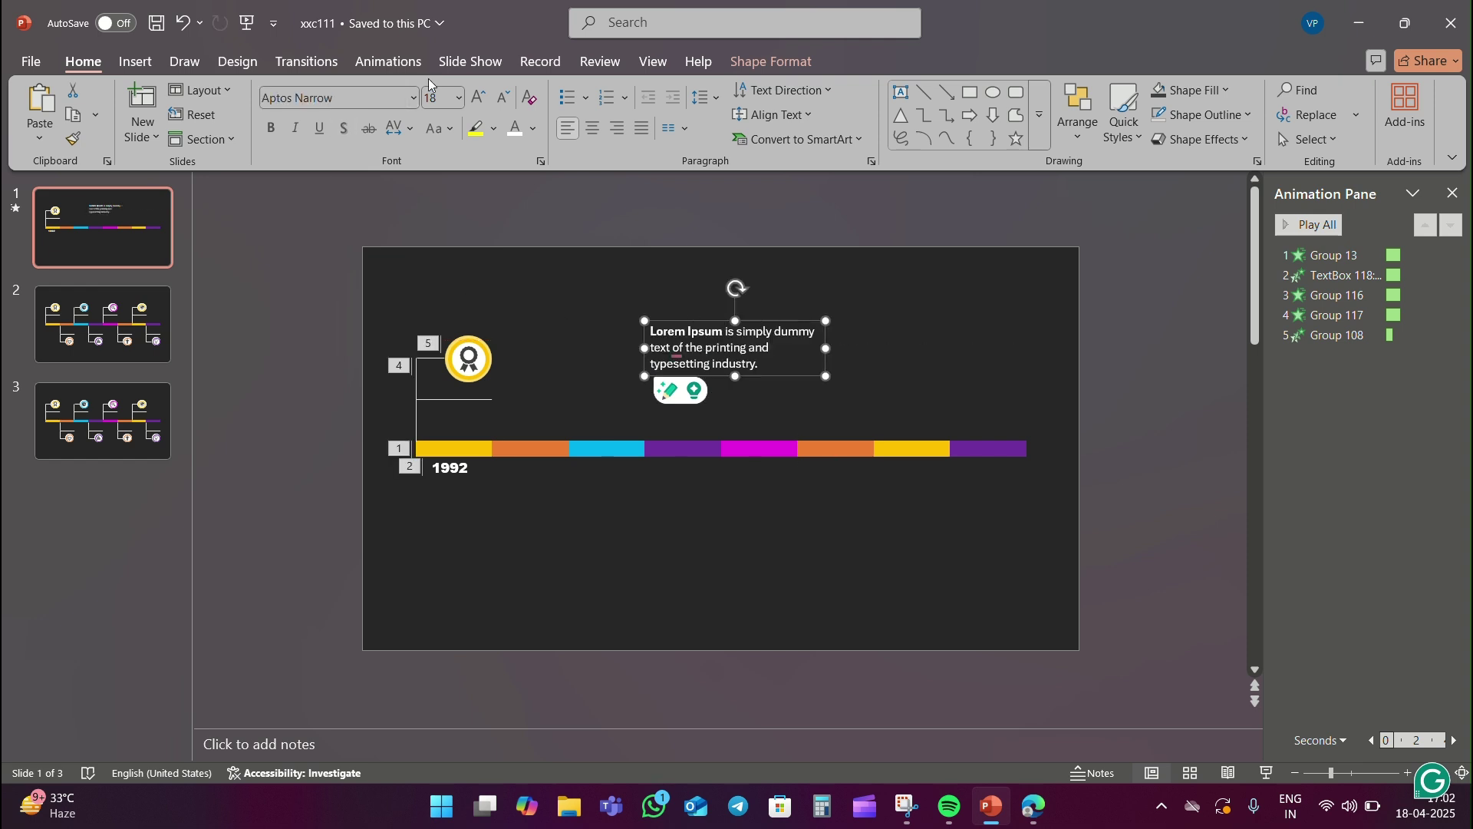
click(459, 98)
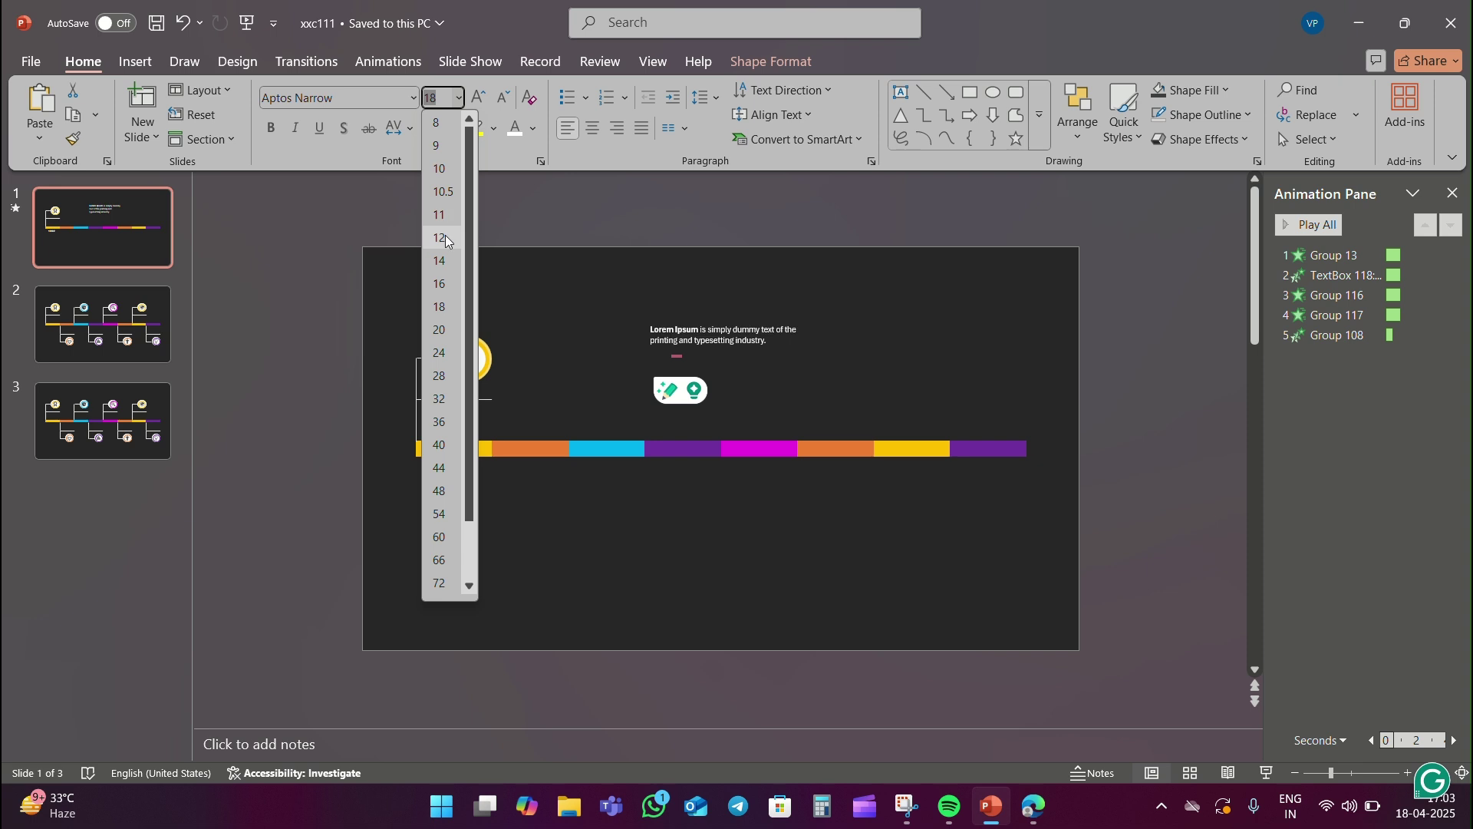
click(439, 215)
mouse_move(823, 313)
mouse_down()
mouse_move(746, 310)
mouse_move(502, 435)
mouse_up()
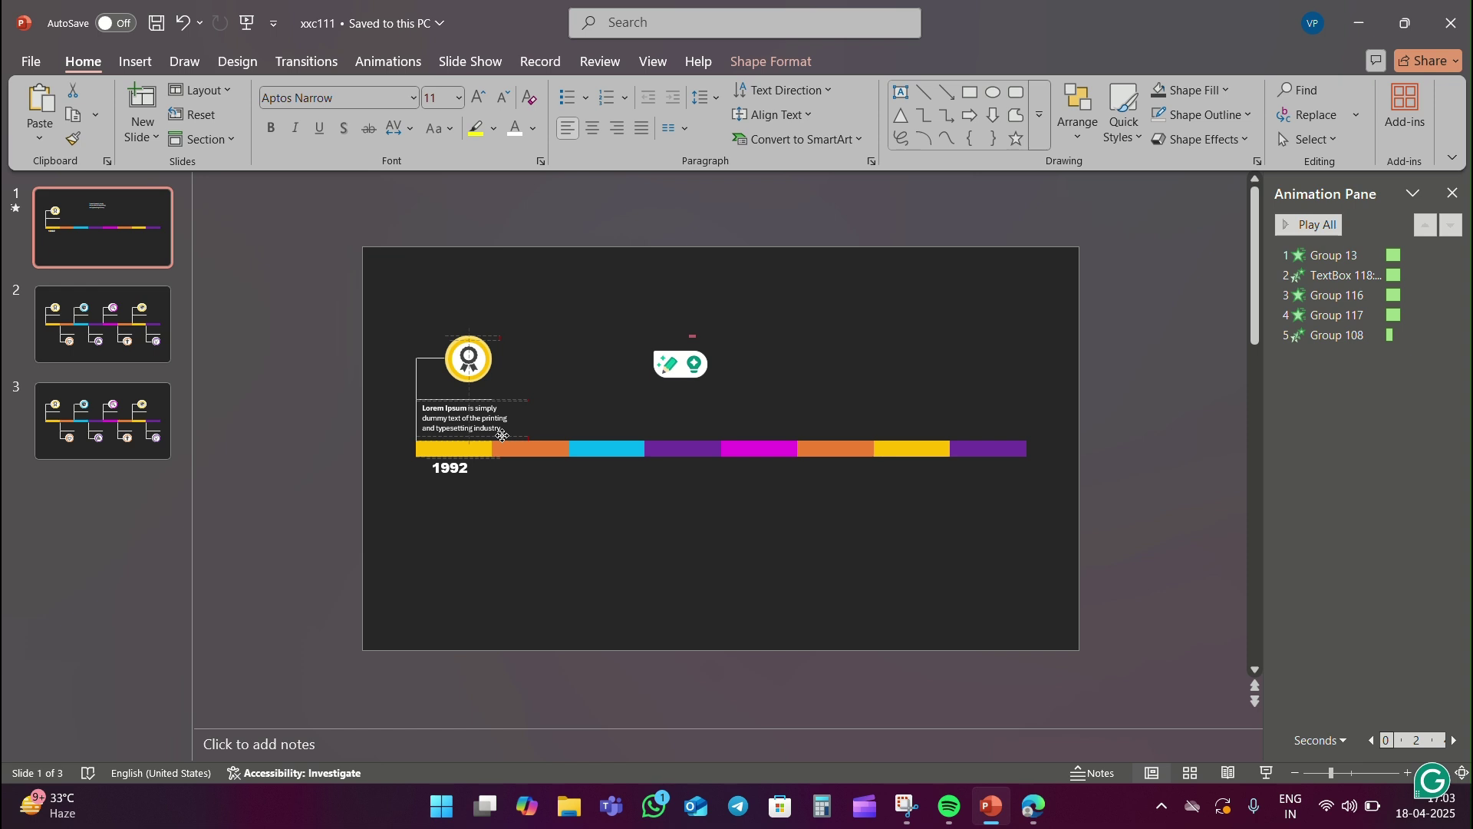
click(459, 98)
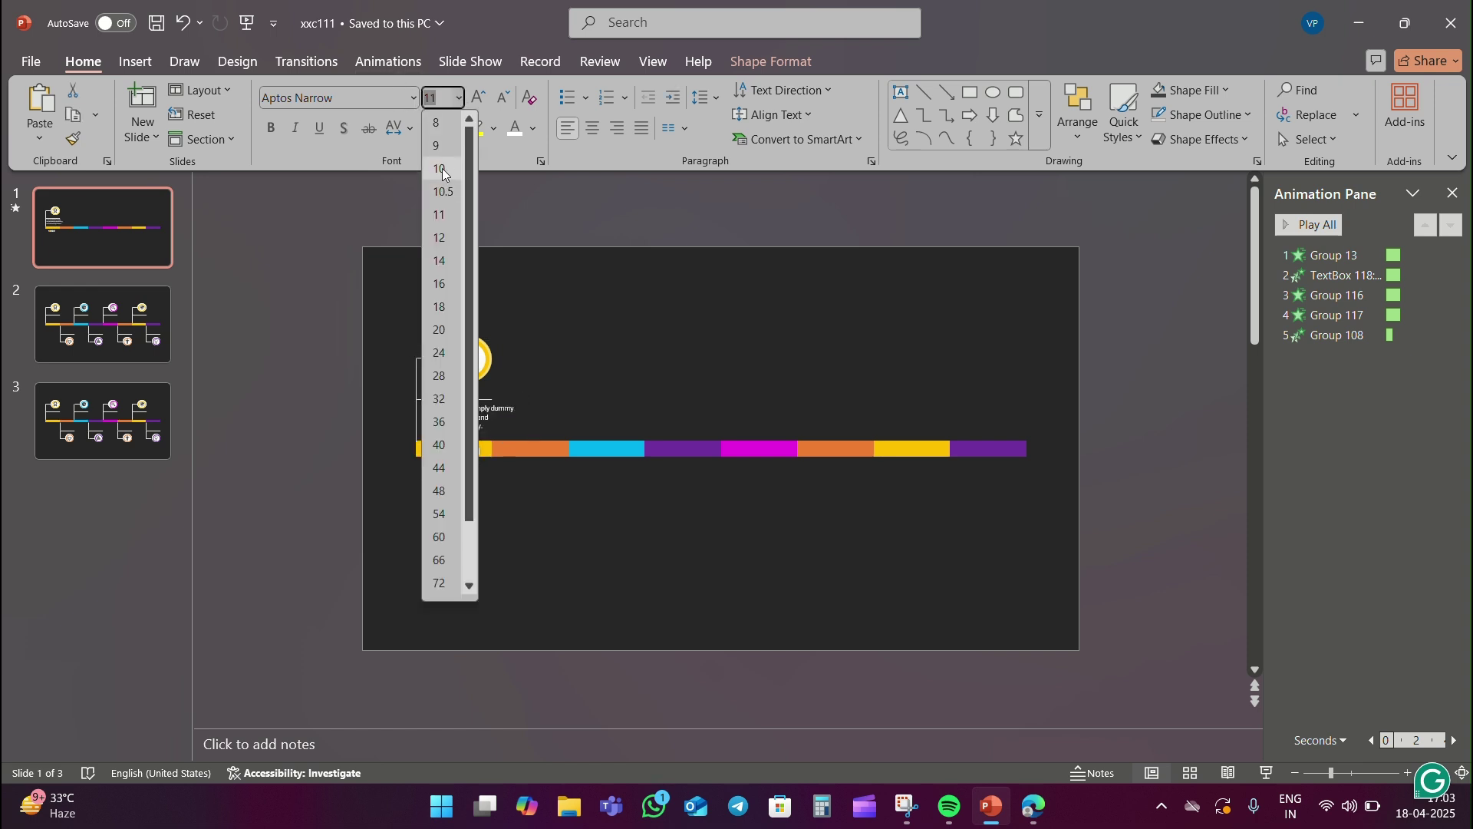
click(436, 152)
drag(522, 400, 495, 396)
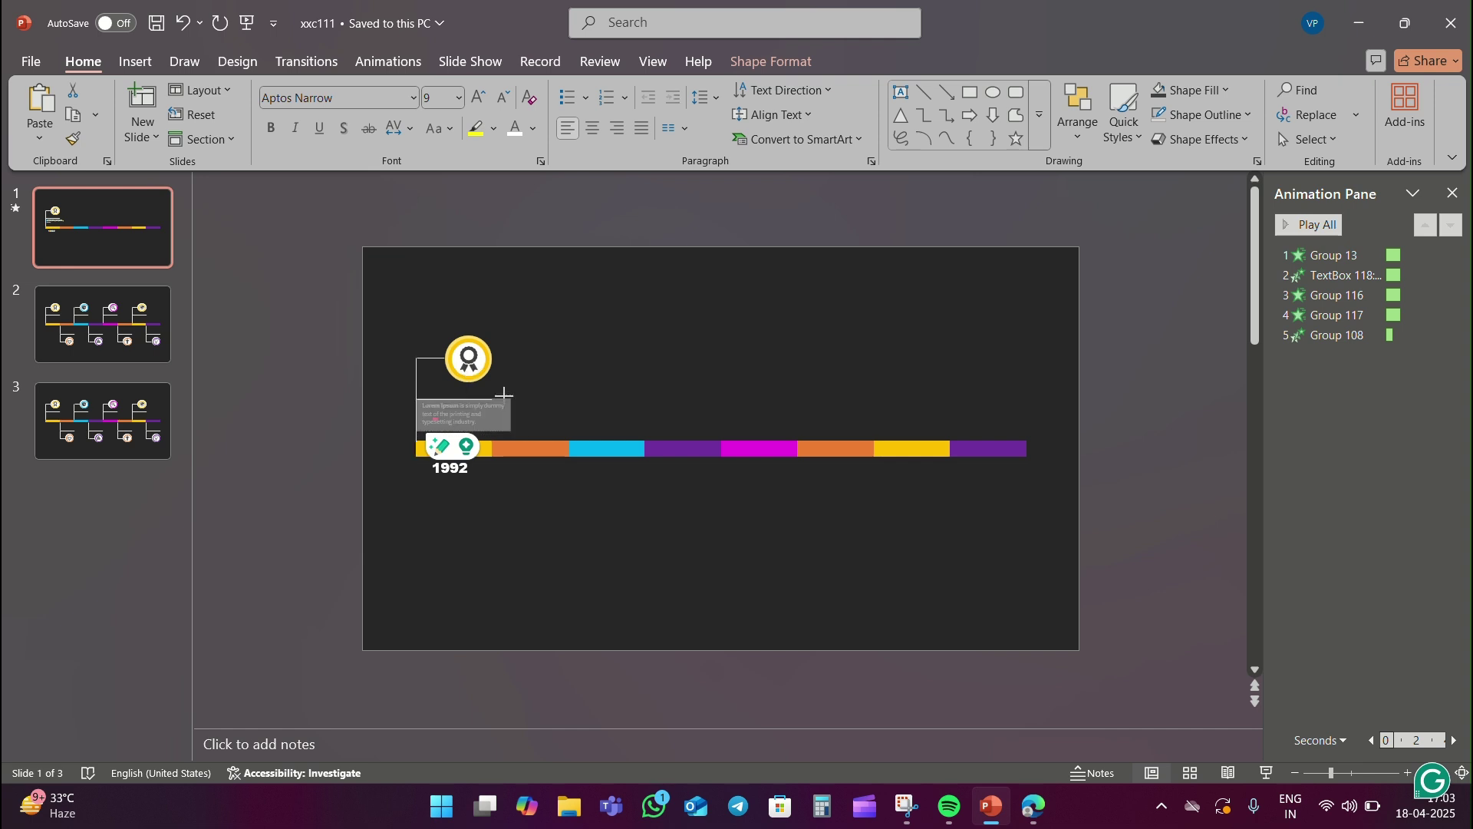
Step: Give the description box a 1-second Fade entrance and preview the animation sequence
click(476, 433)
click(388, 61)
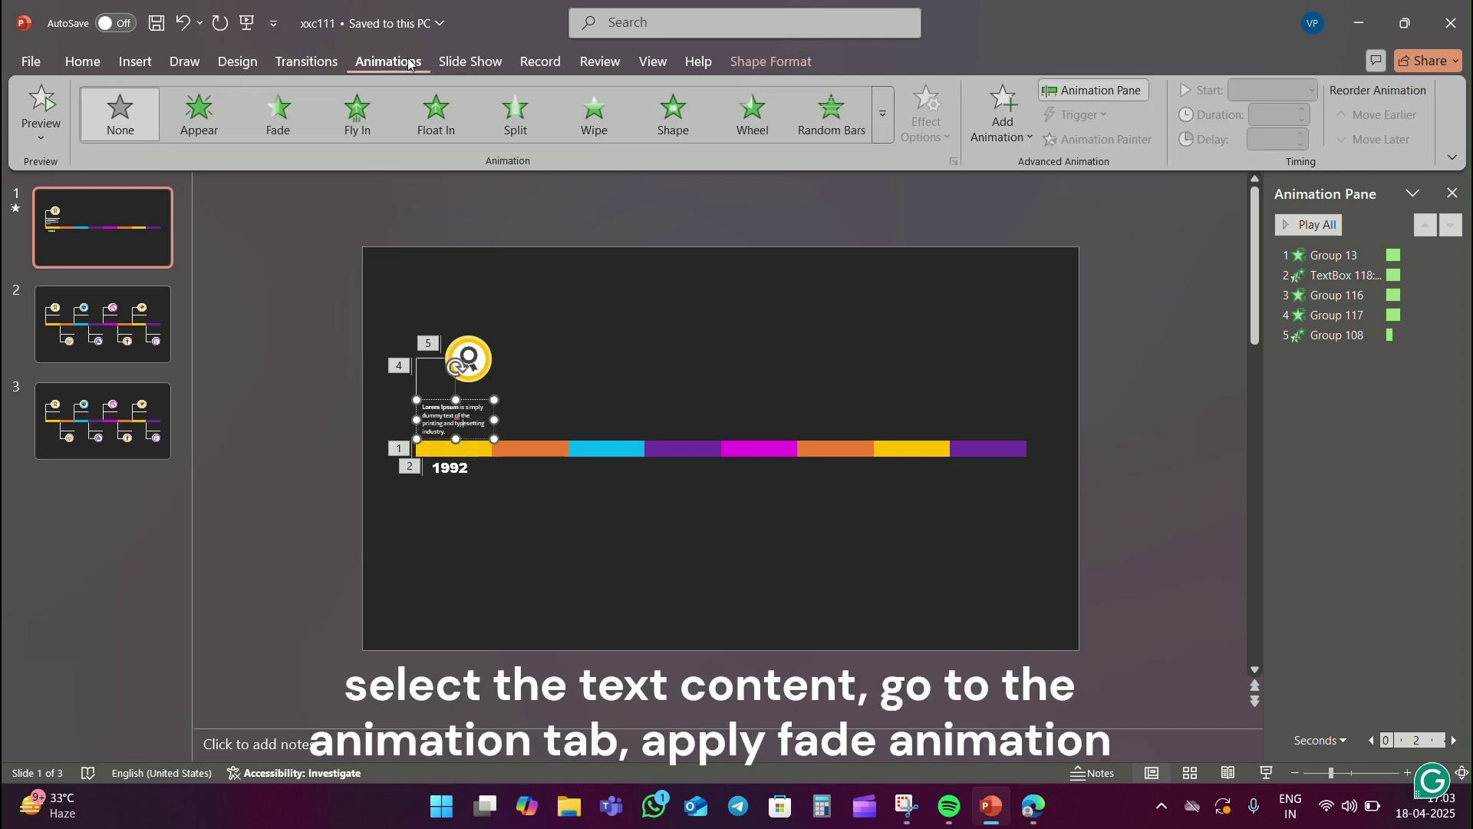
click(302, 132)
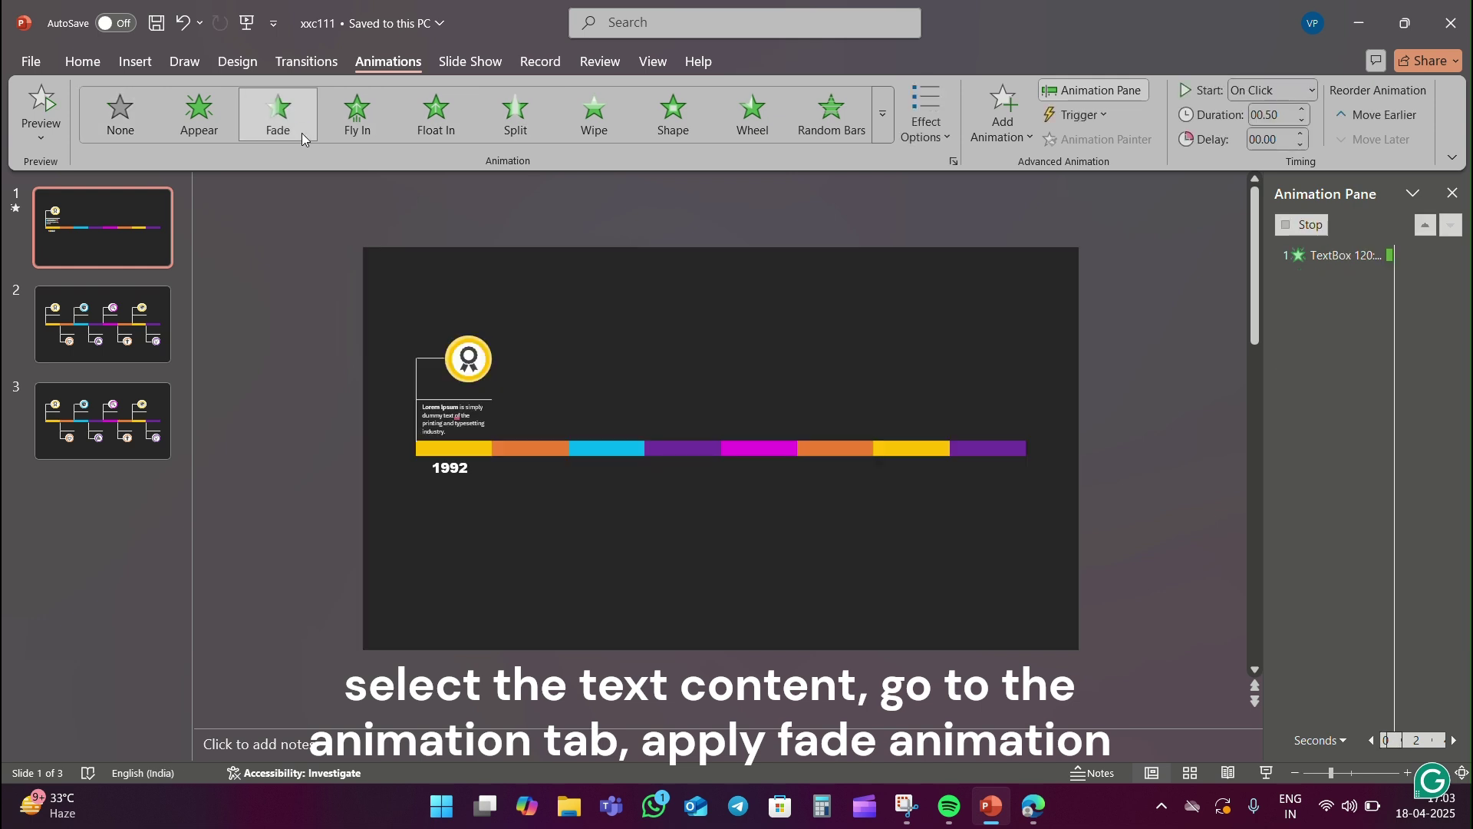
click(1303, 111)
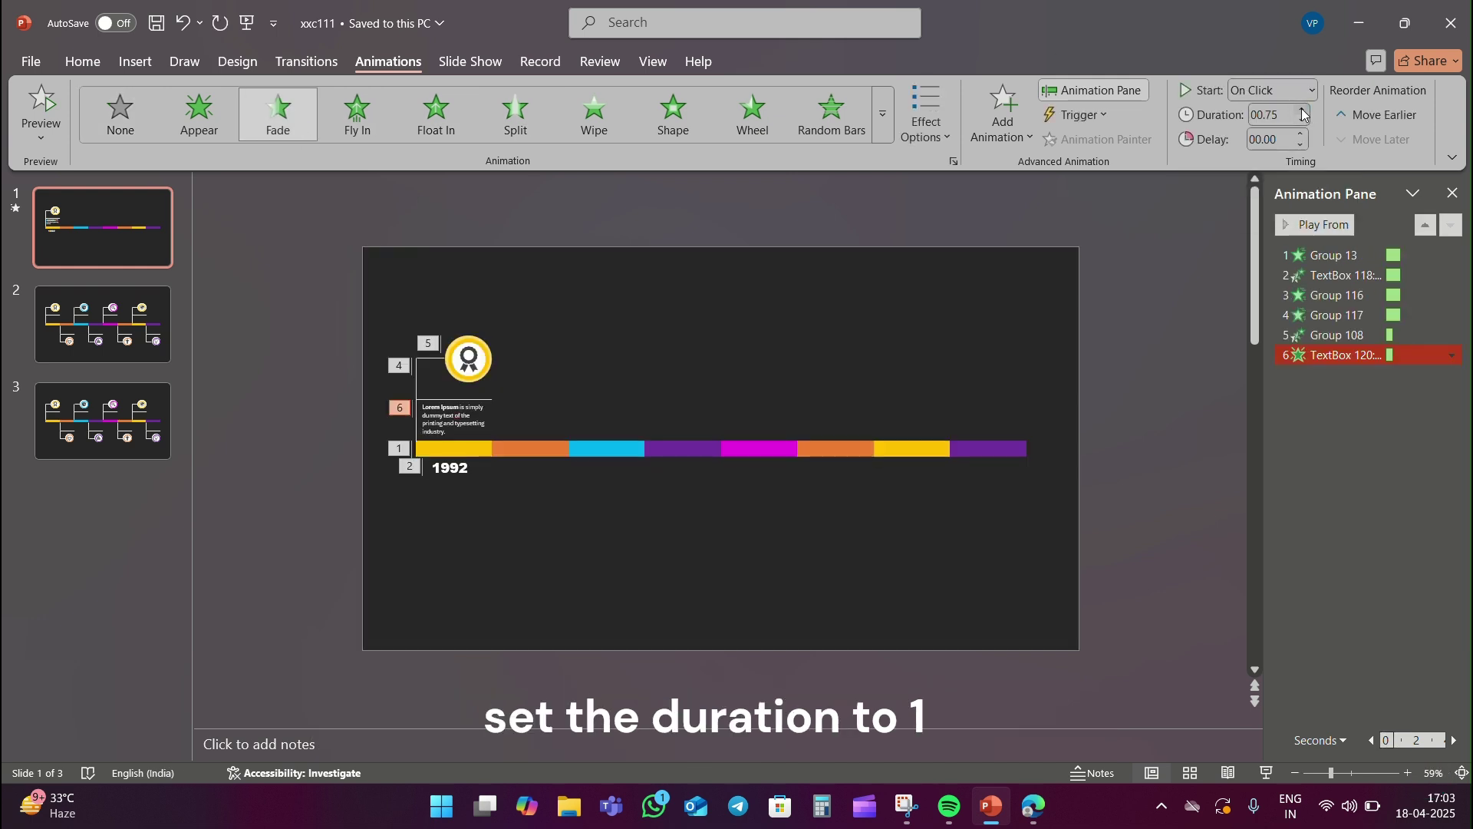
click(1336, 256)
shift+click(1336, 354)
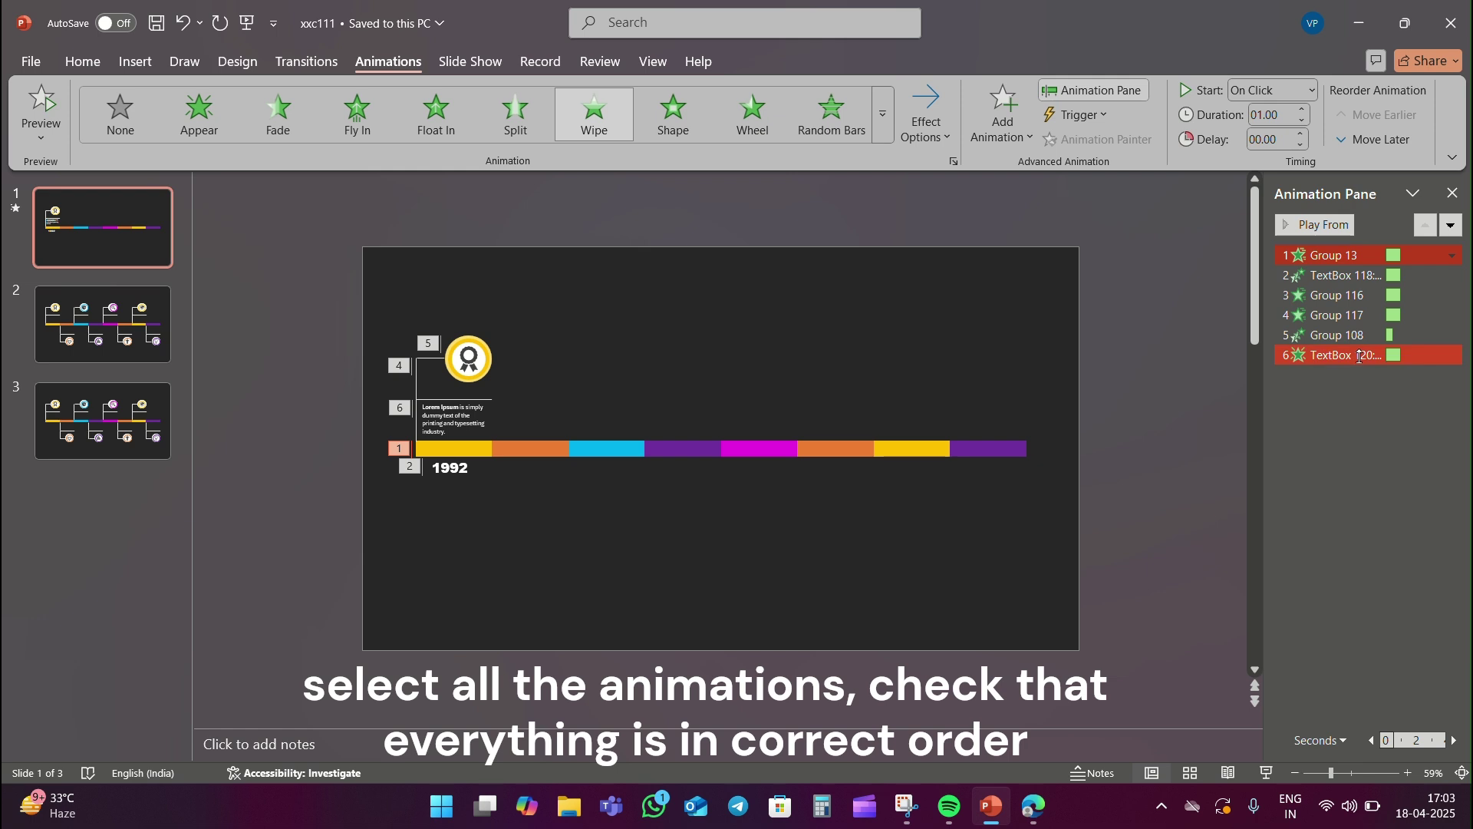
click(1341, 224)
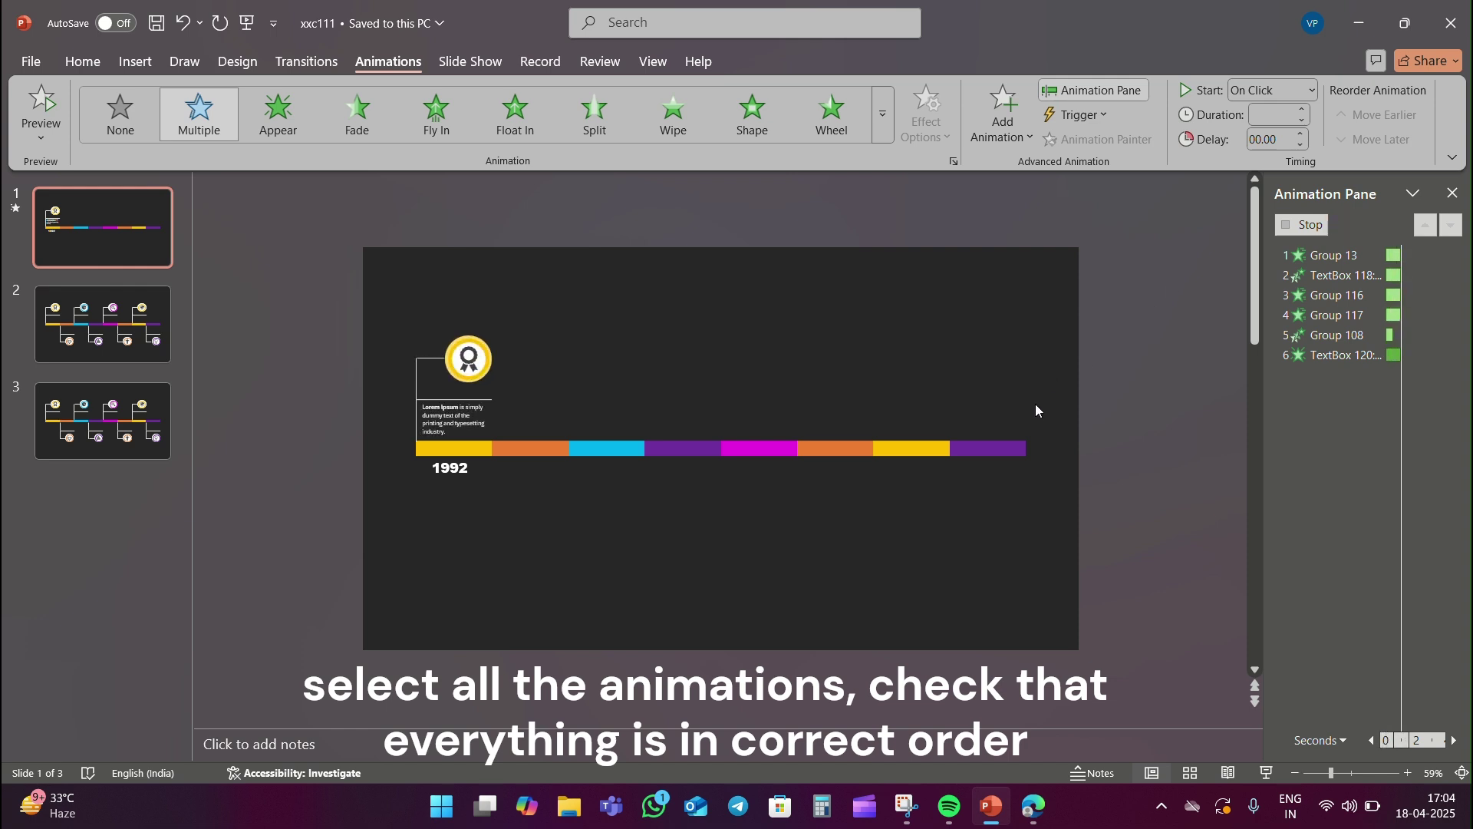
click(1157, 376)
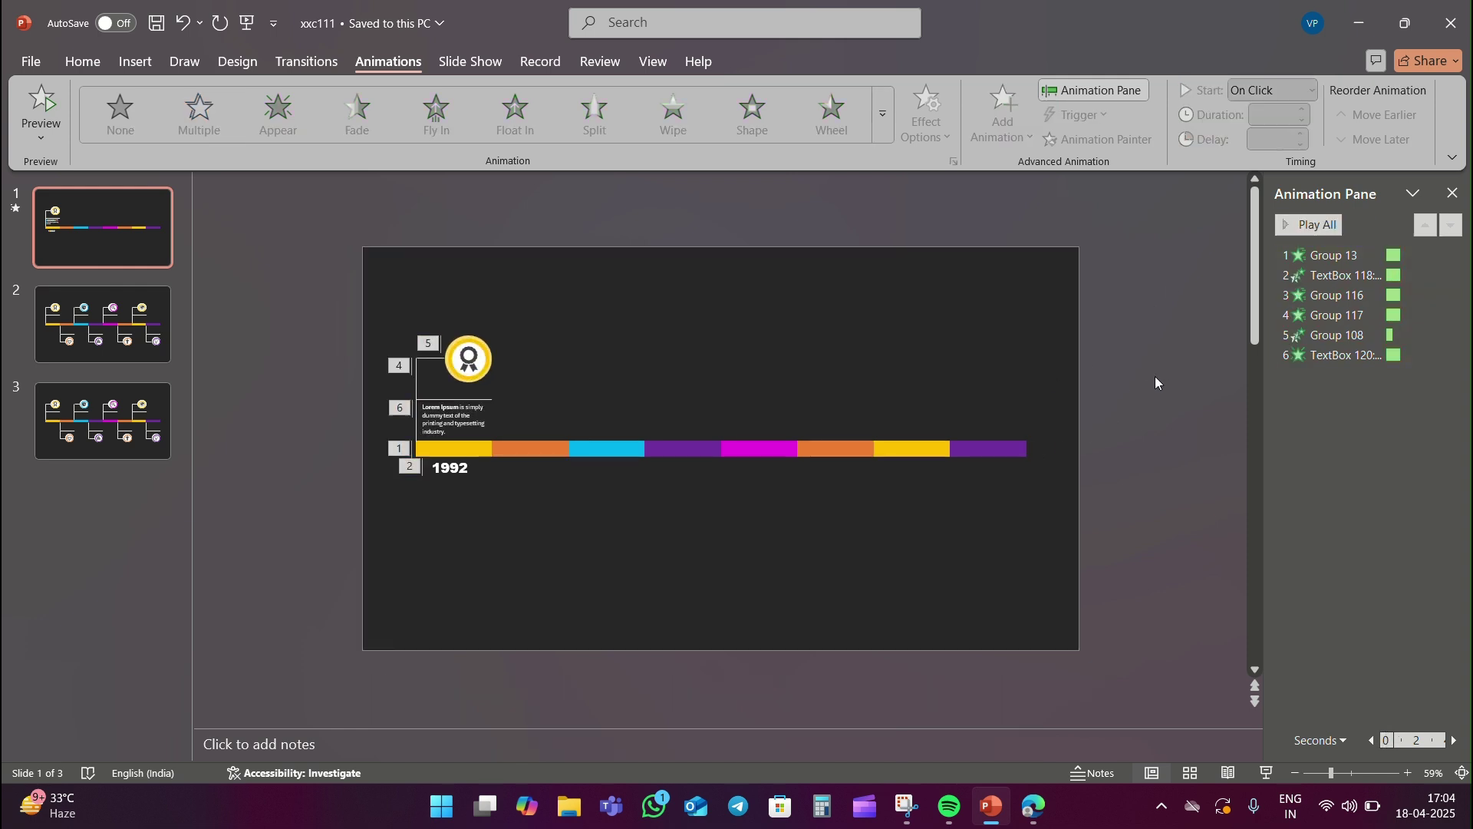
Step: Copy the 1992 year label above the orange section and make it Float In downward
click(461, 477)
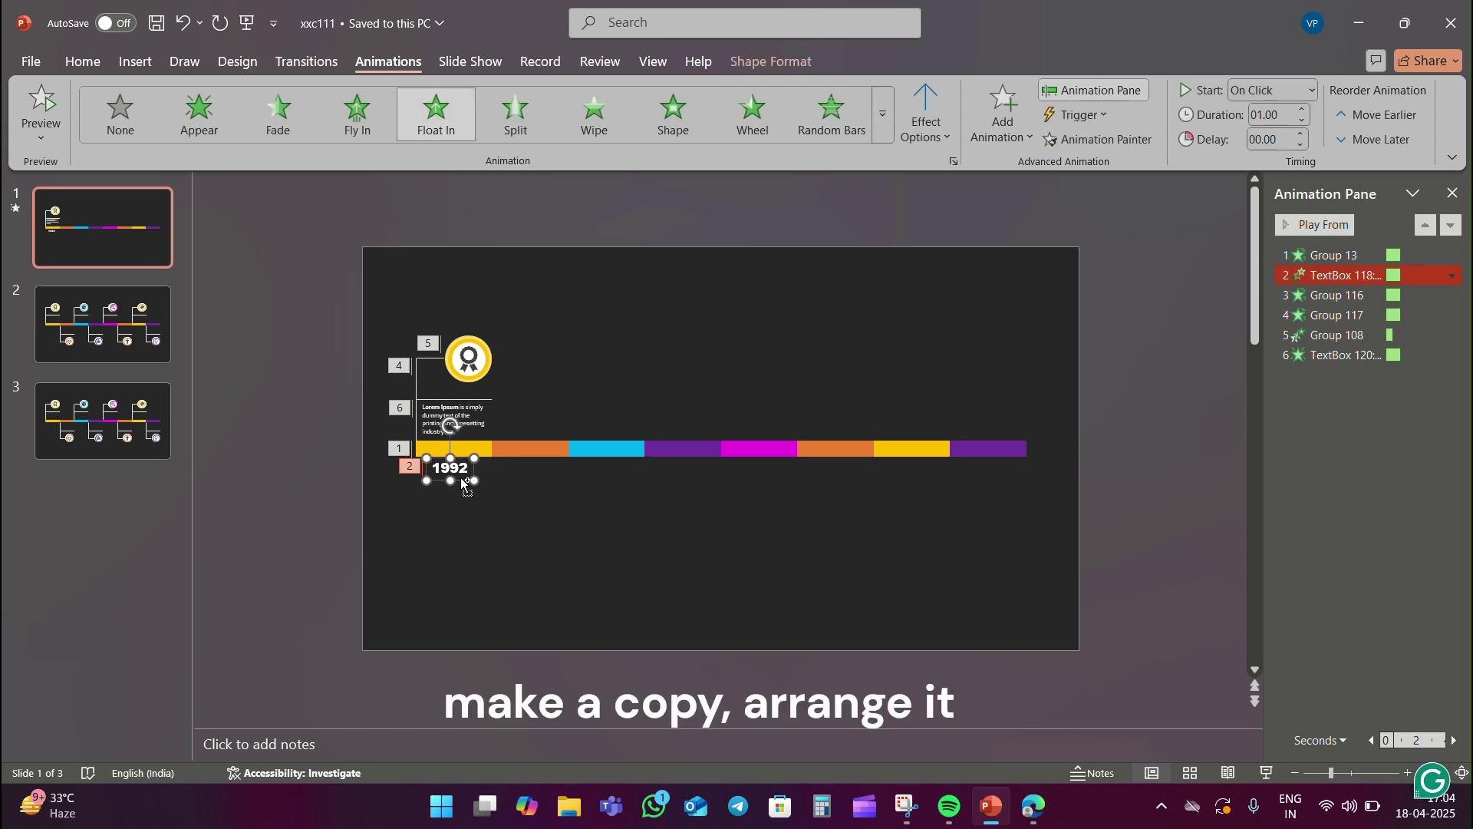
drag(465, 482, 546, 442)
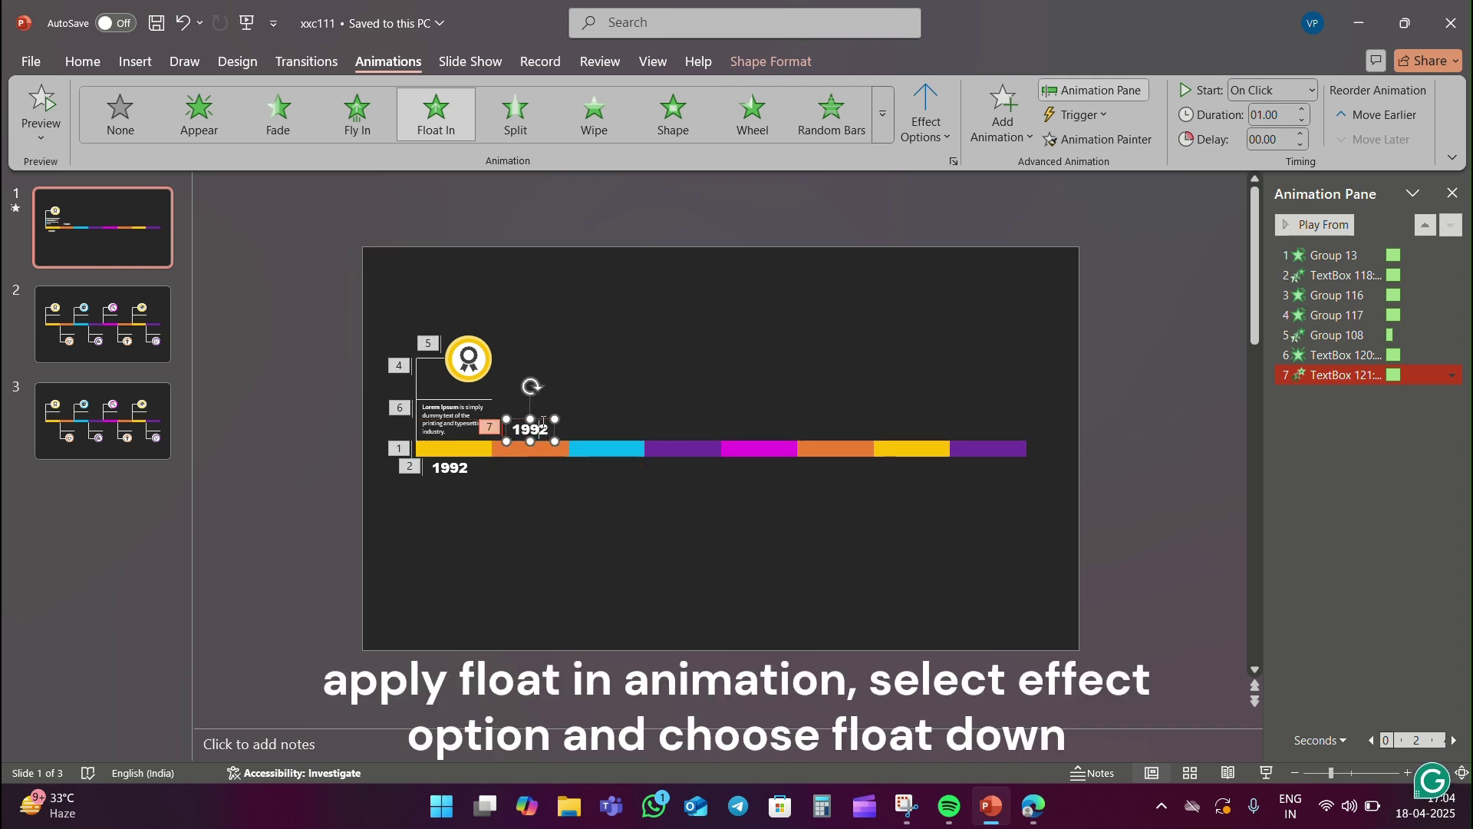
click(448, 123)
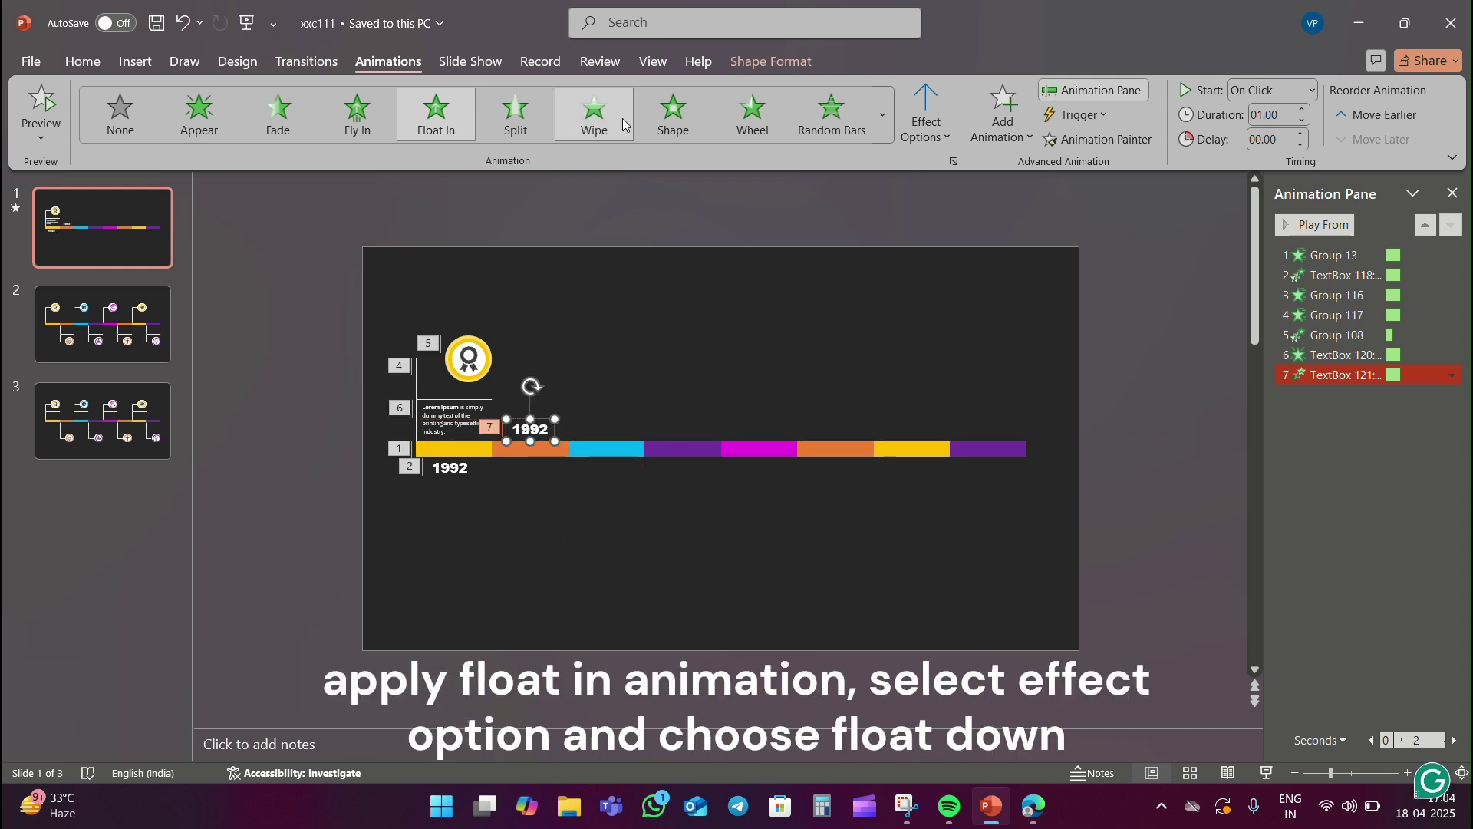
click(927, 121)
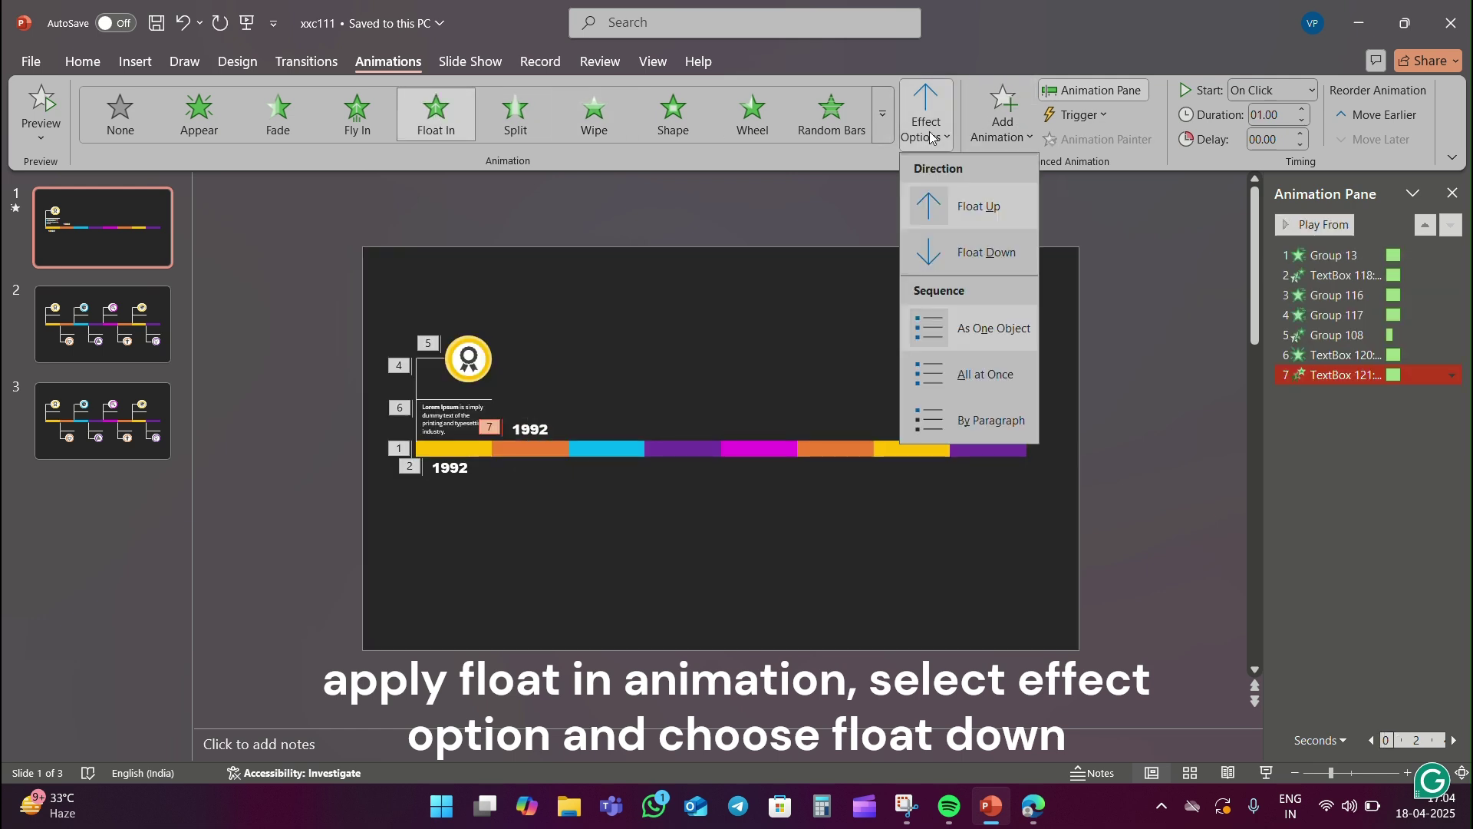
click(965, 258)
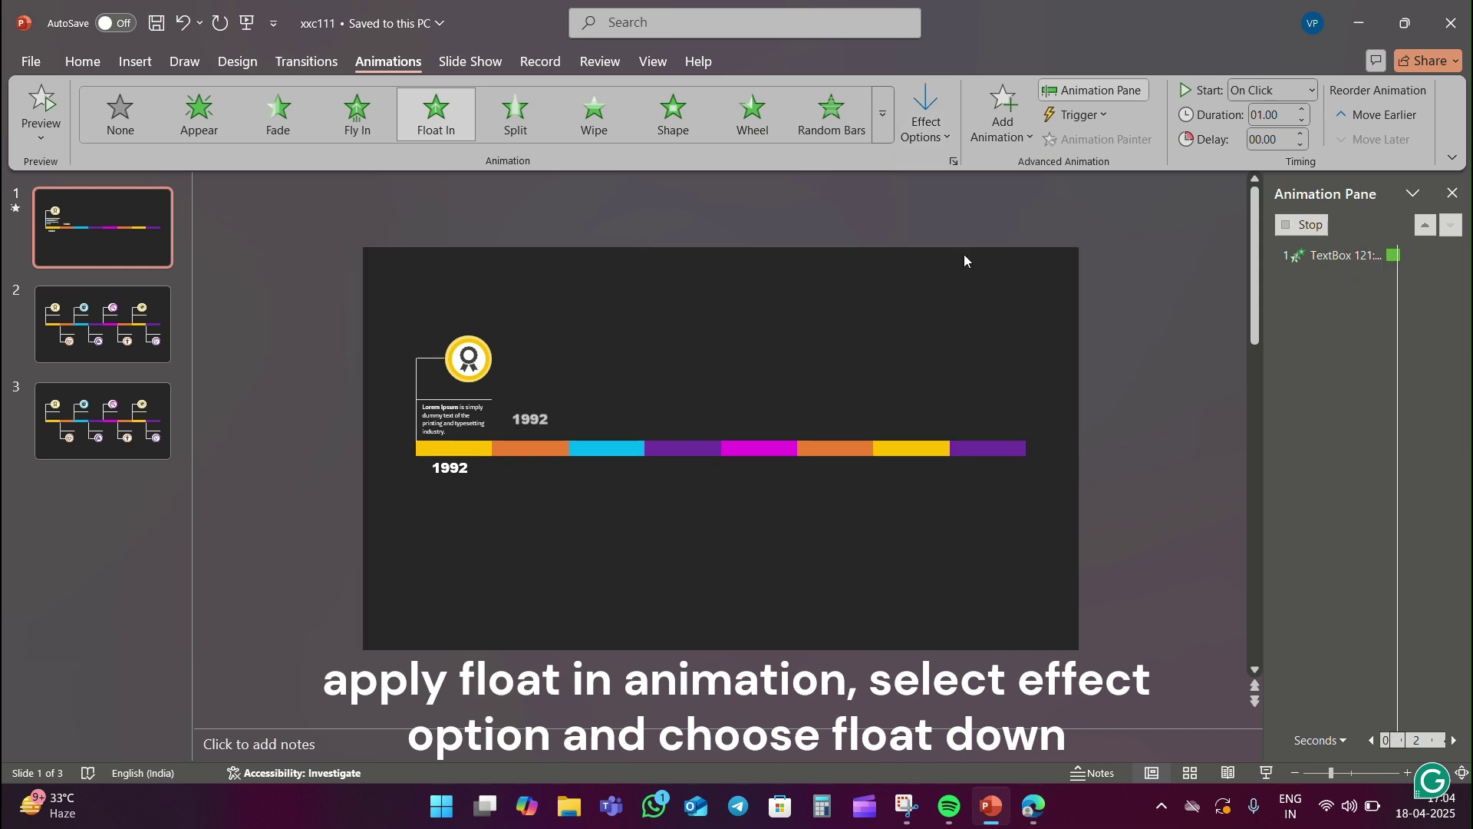
Step: Copy the connector lines and diamond circle from slide 2 onto slide 1
scroll(419, 412, down, 1)
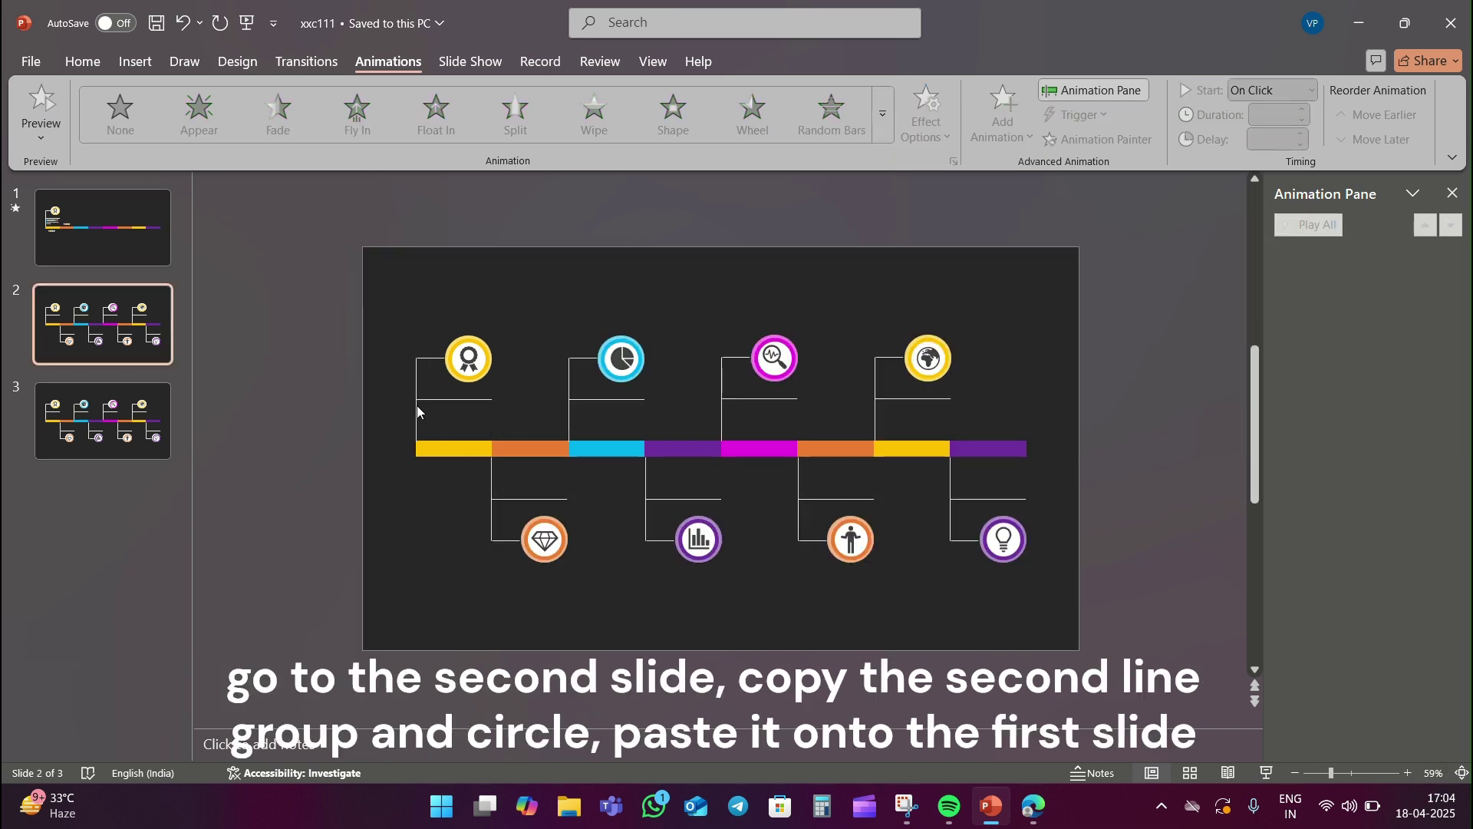
click(540, 542)
shift+click(495, 522)
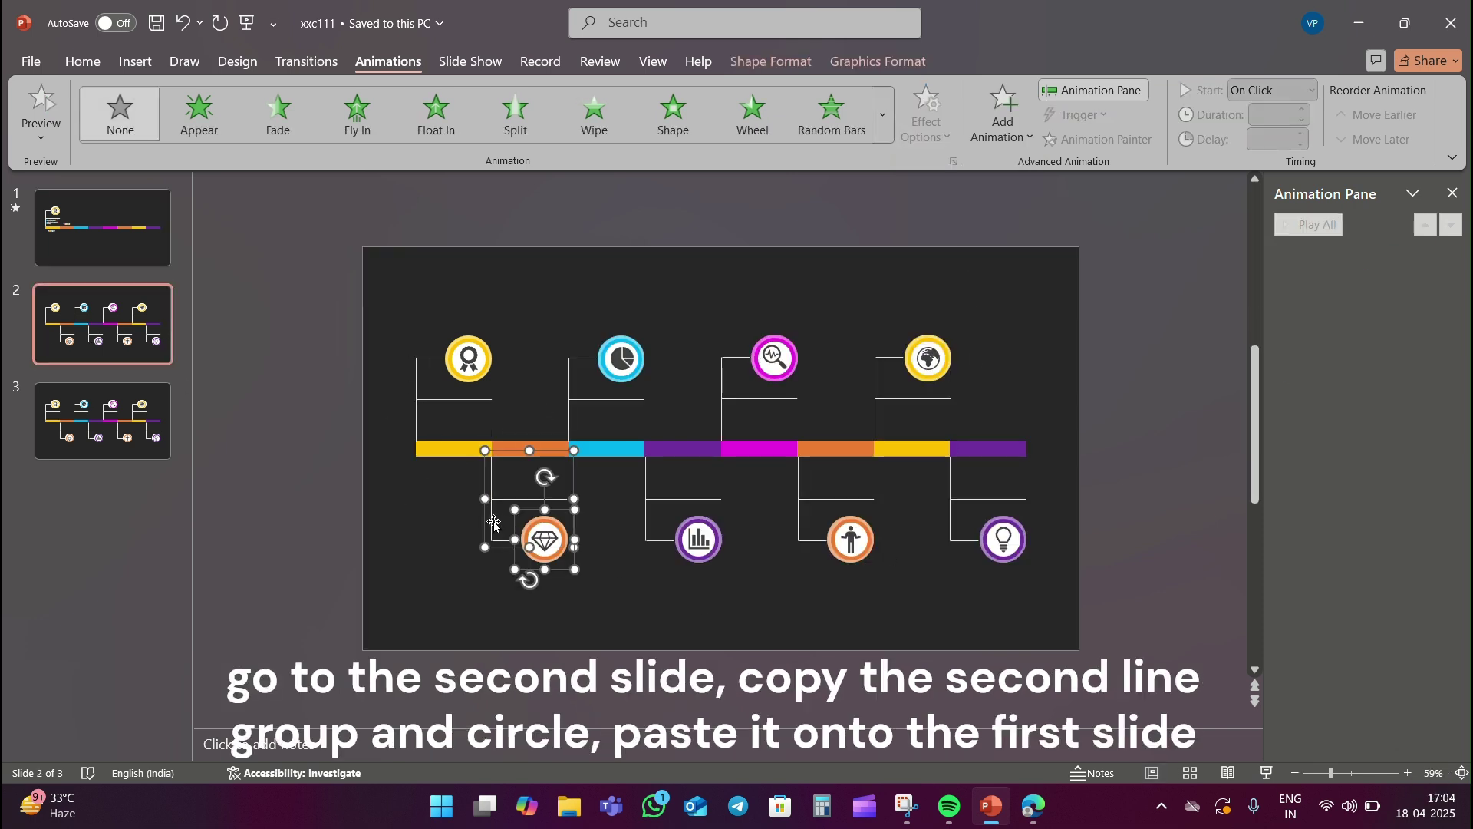
scroll(518, 339, up, 1)
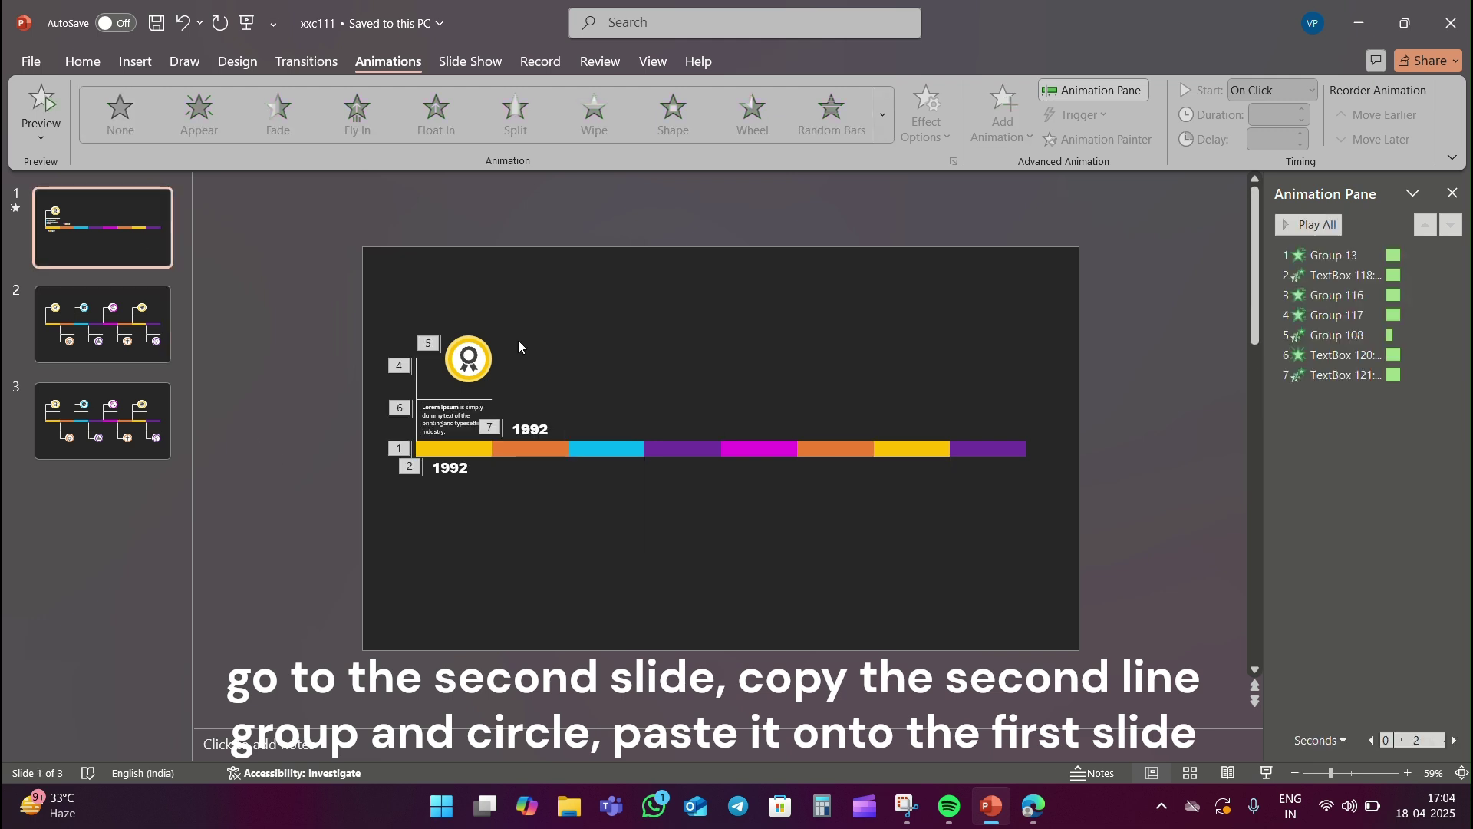
key(ctrl+v)
Step: Ungroup the pasted connector lines and regroup them as a vertical pair and a horizontal pair
click(637, 523)
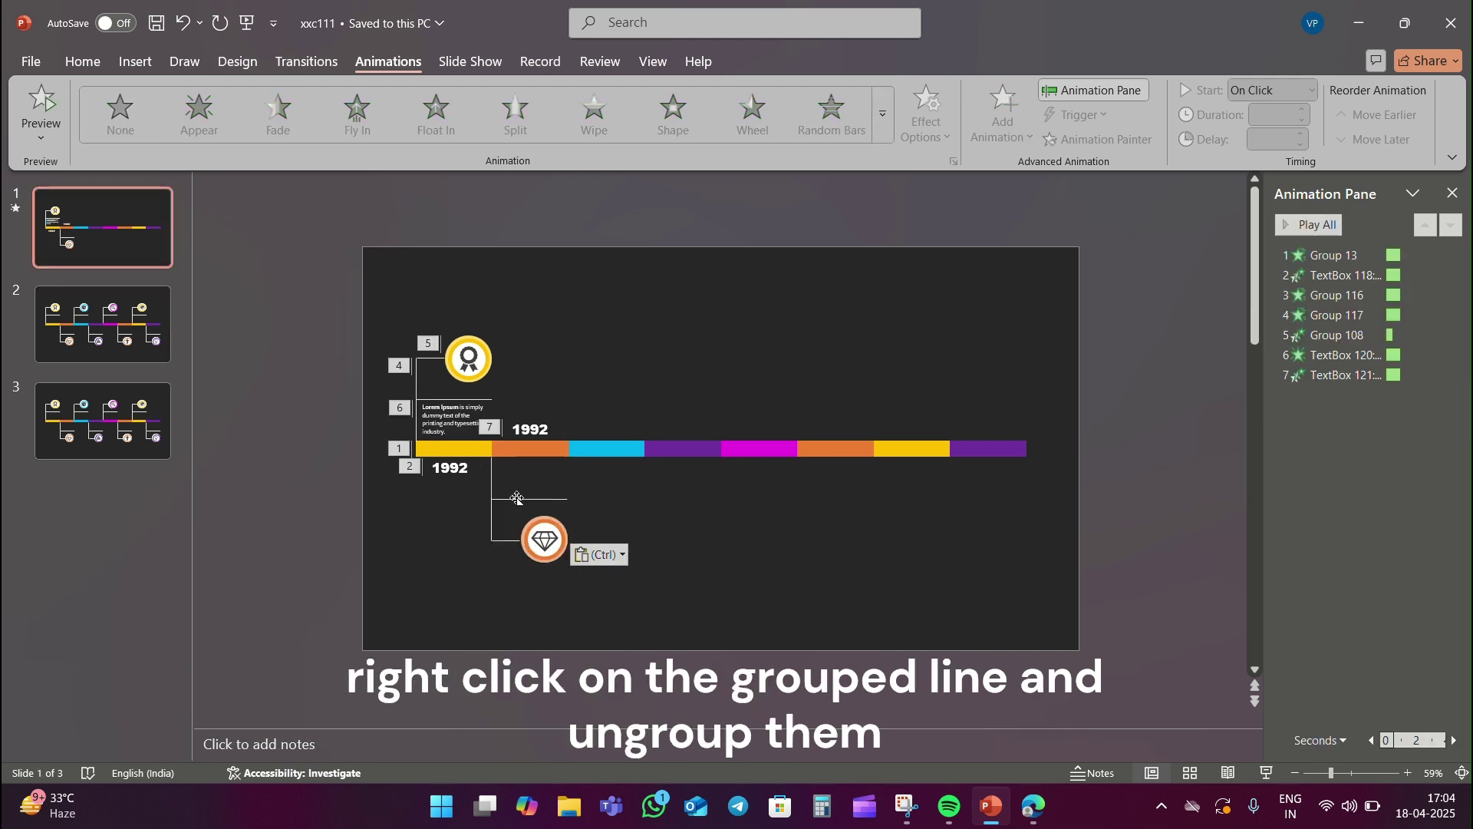
right_click(517, 499)
mouse_move(569, 251)
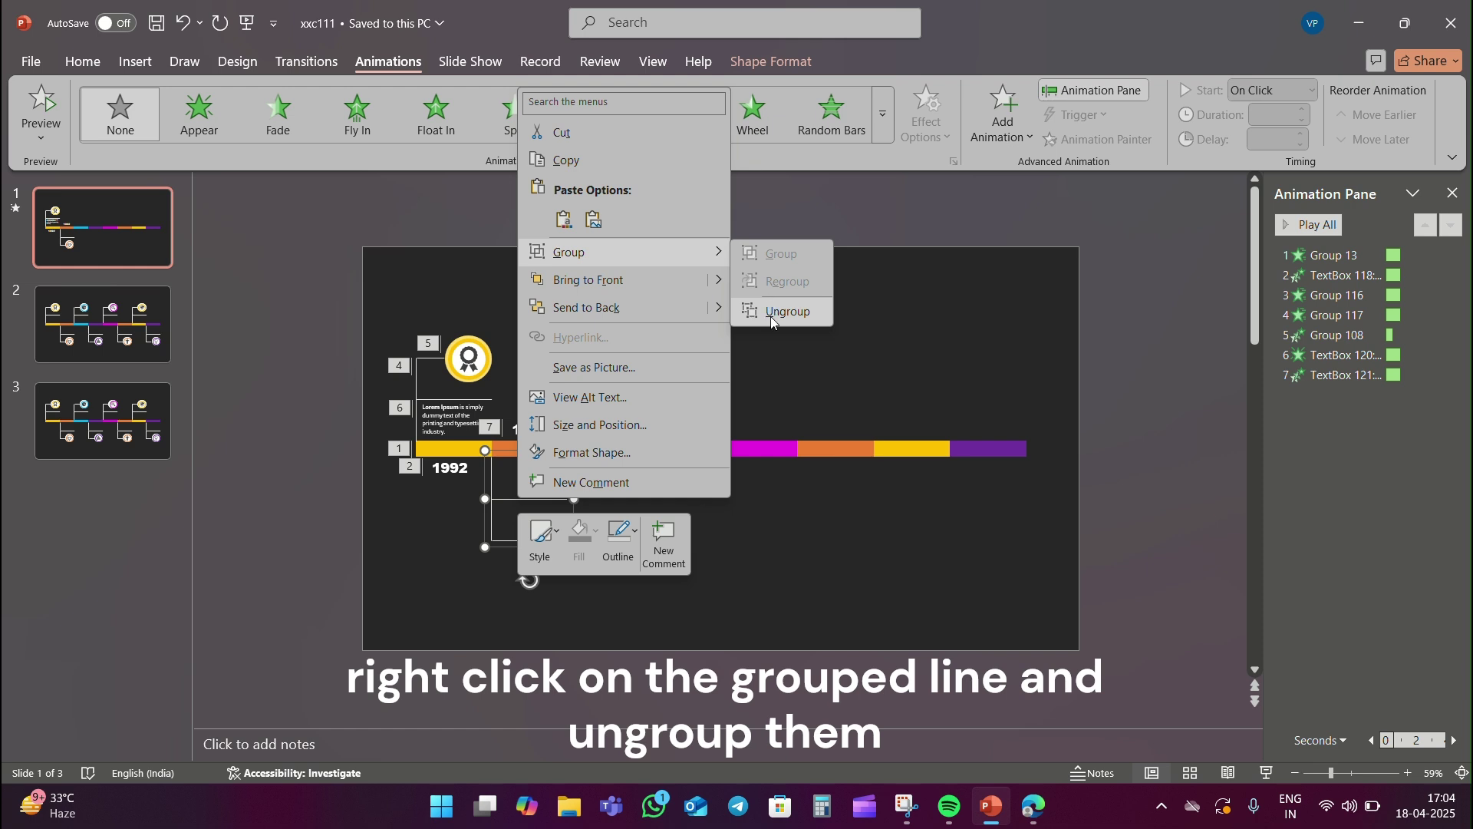
click(772, 318)
click(643, 491)
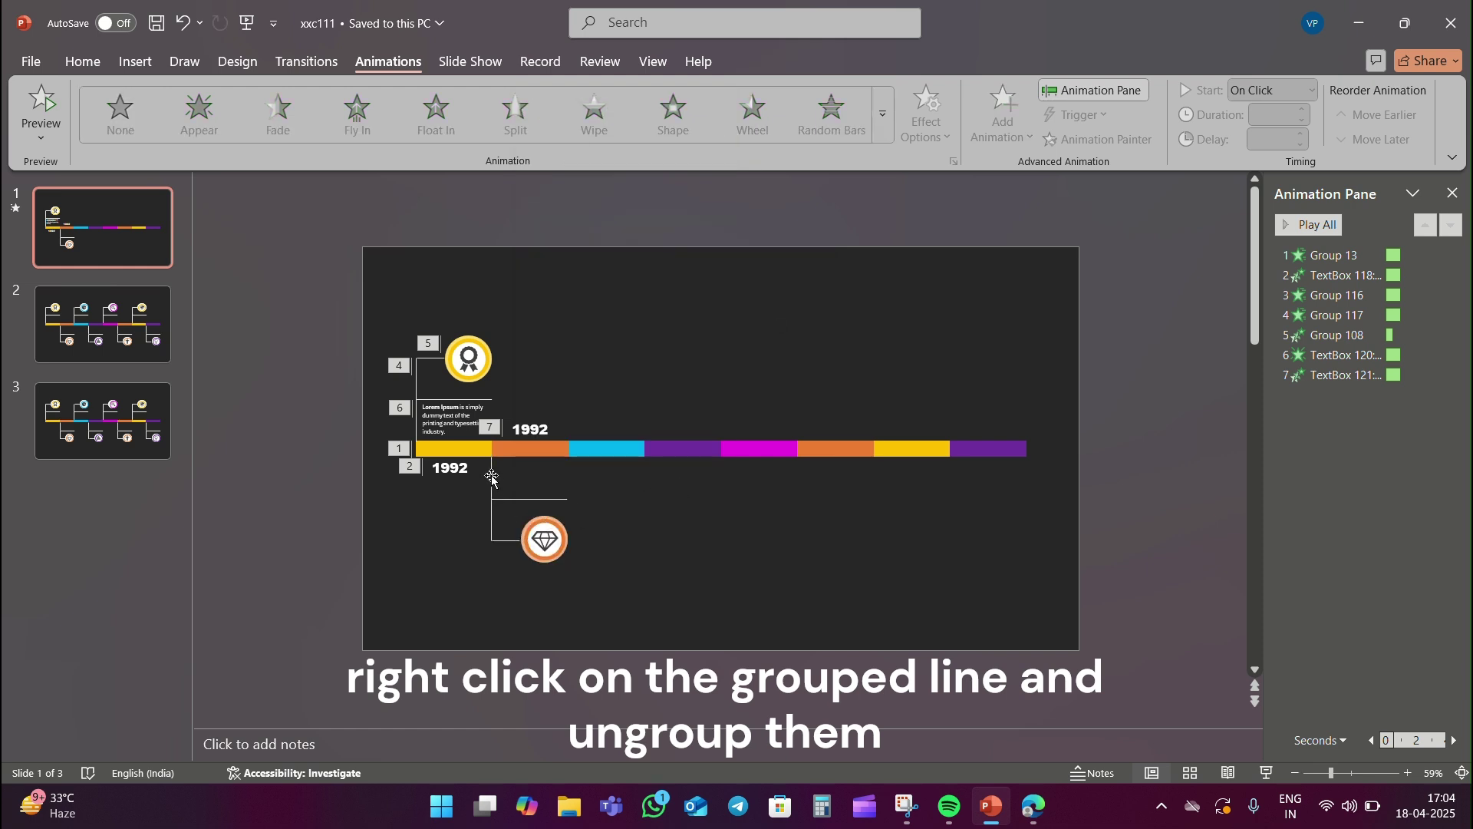
click(492, 477)
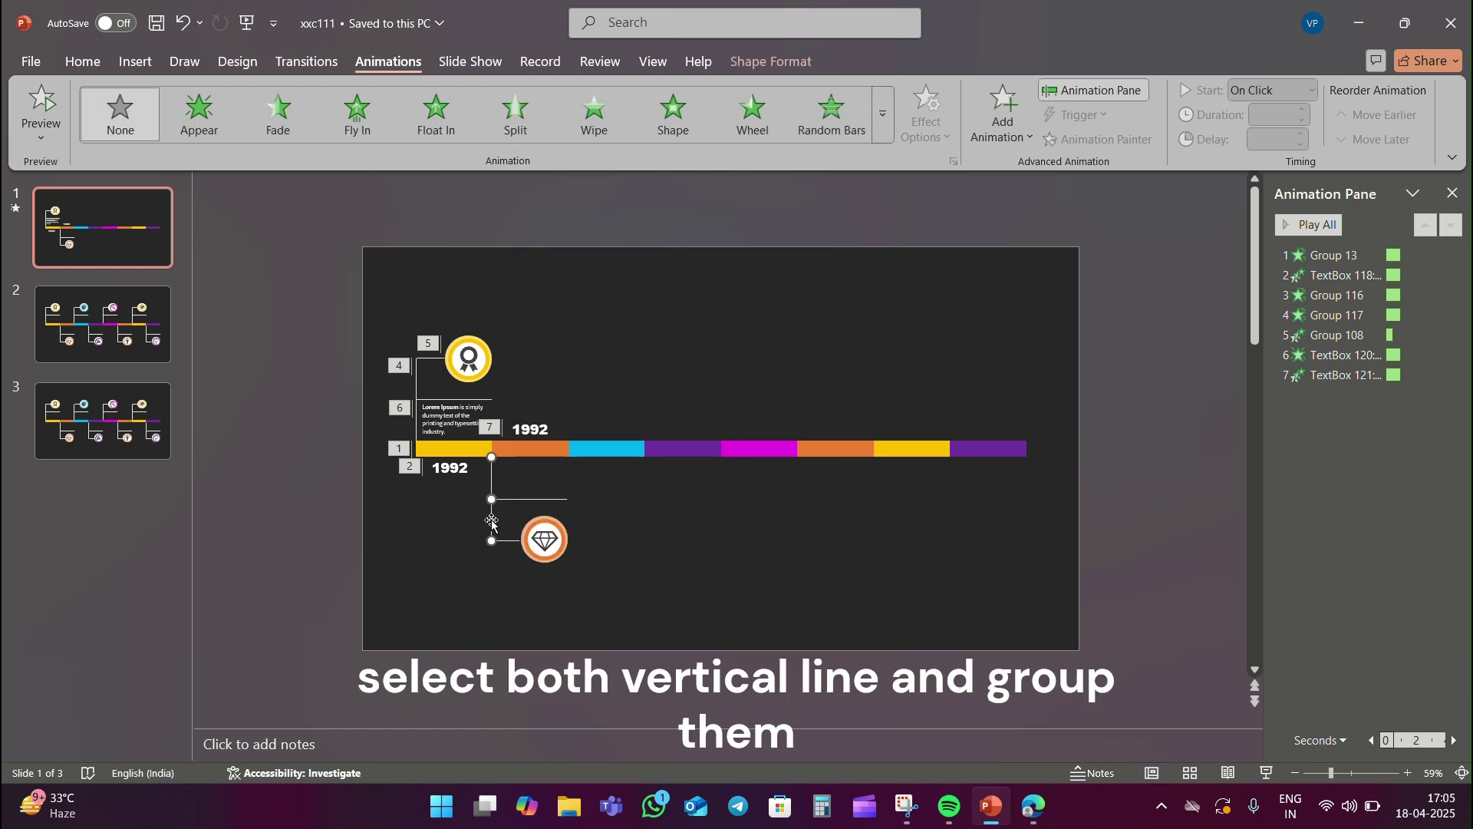
shift+click(492, 528)
click(521, 498)
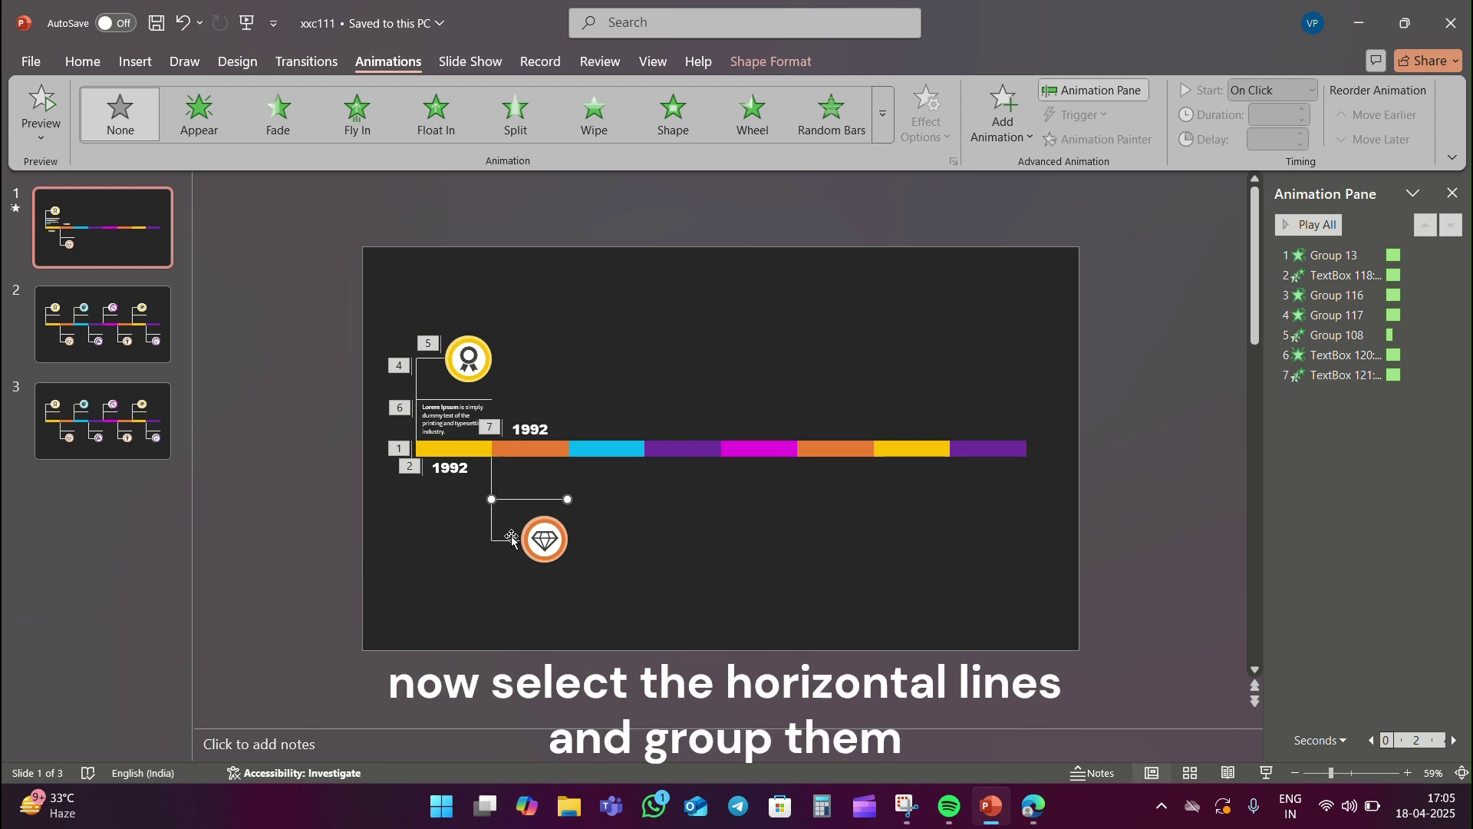
shift+click(510, 540)
click(642, 540)
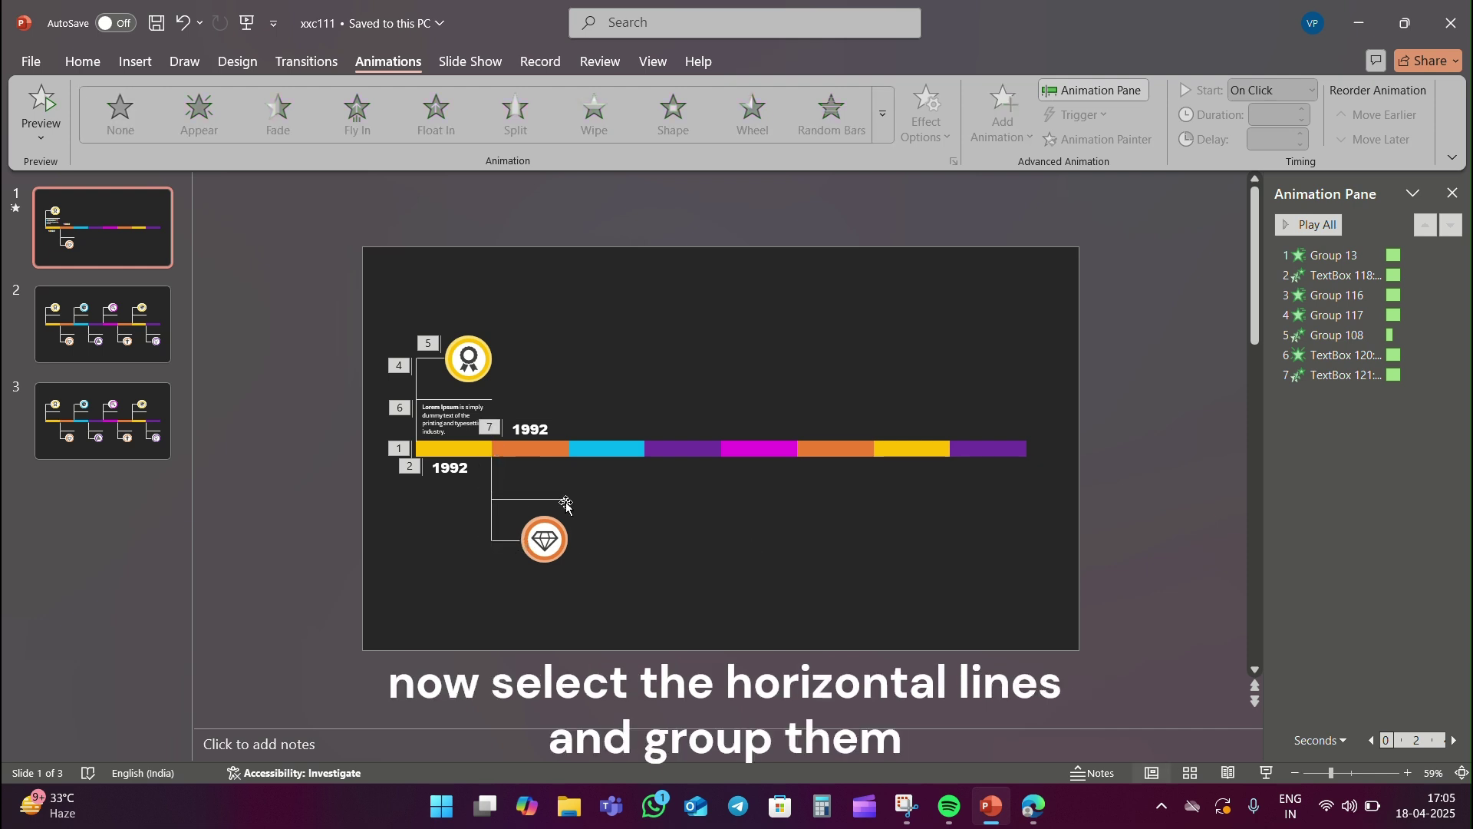
Step: Make the vertical lines Wipe in From Top and the horizontal lines Wipe in From Left
click(493, 485)
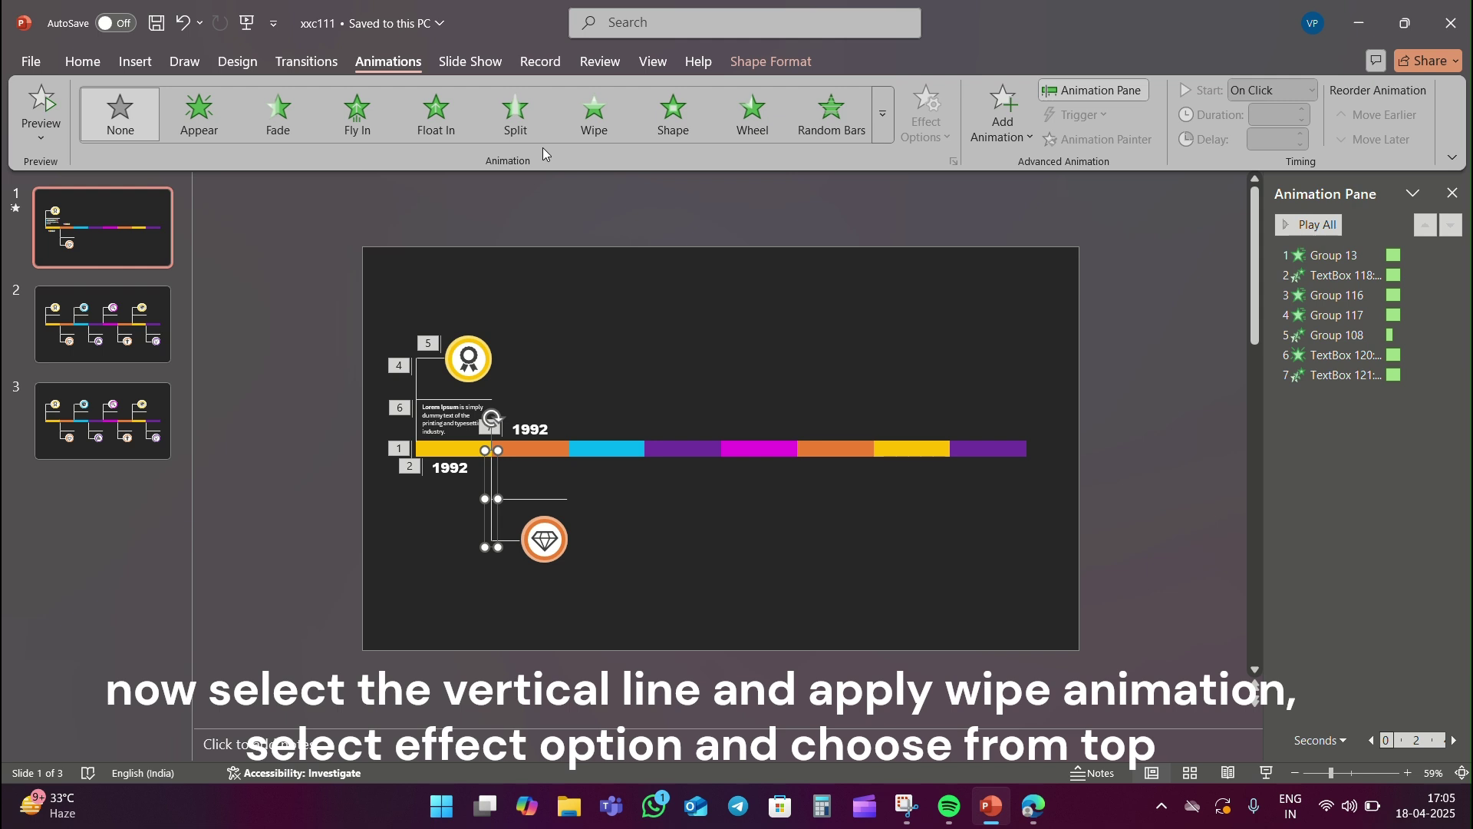
click(593, 126)
click(923, 127)
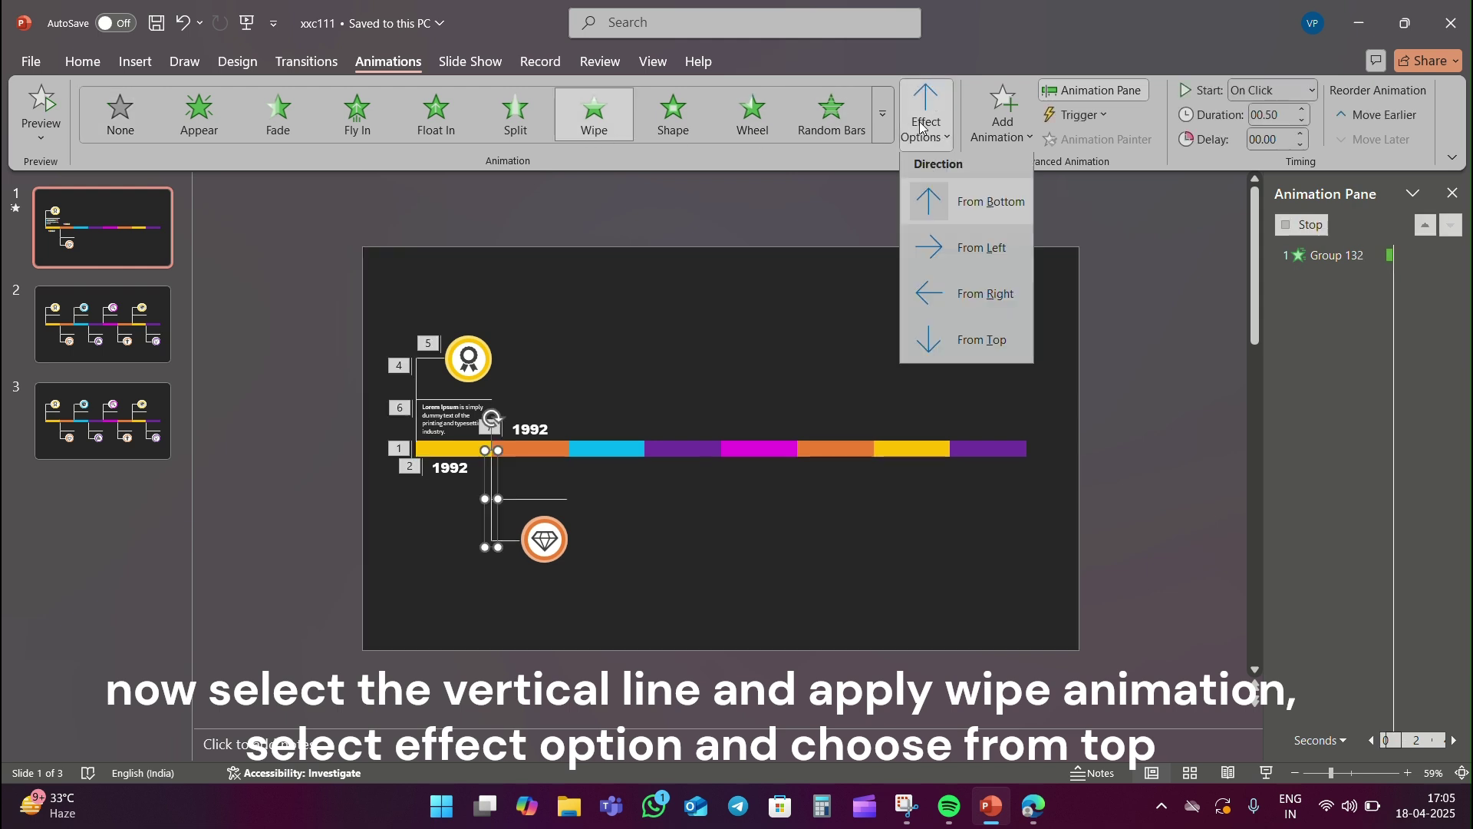
click(966, 343)
click(514, 500)
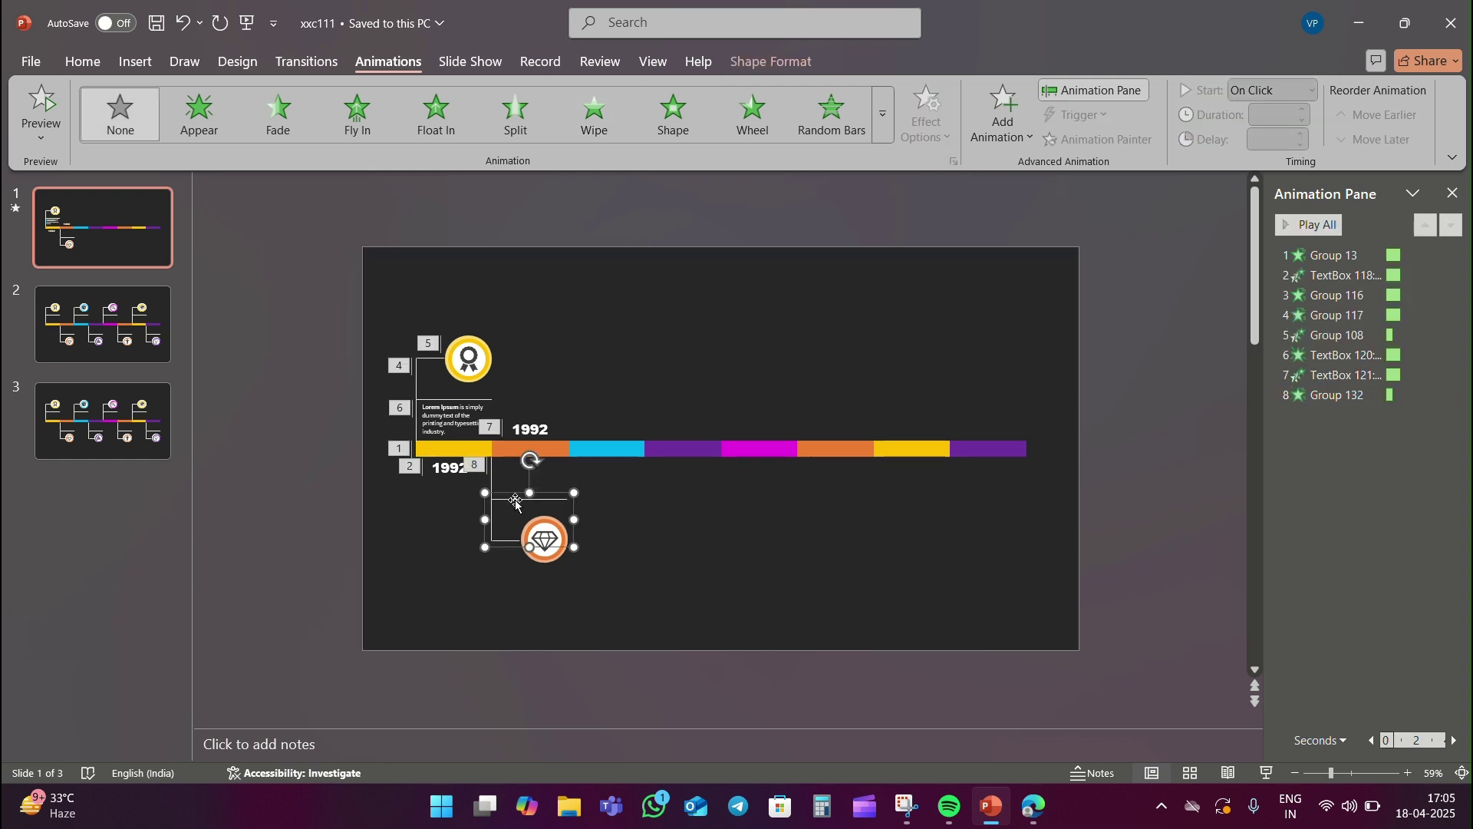
click(608, 130)
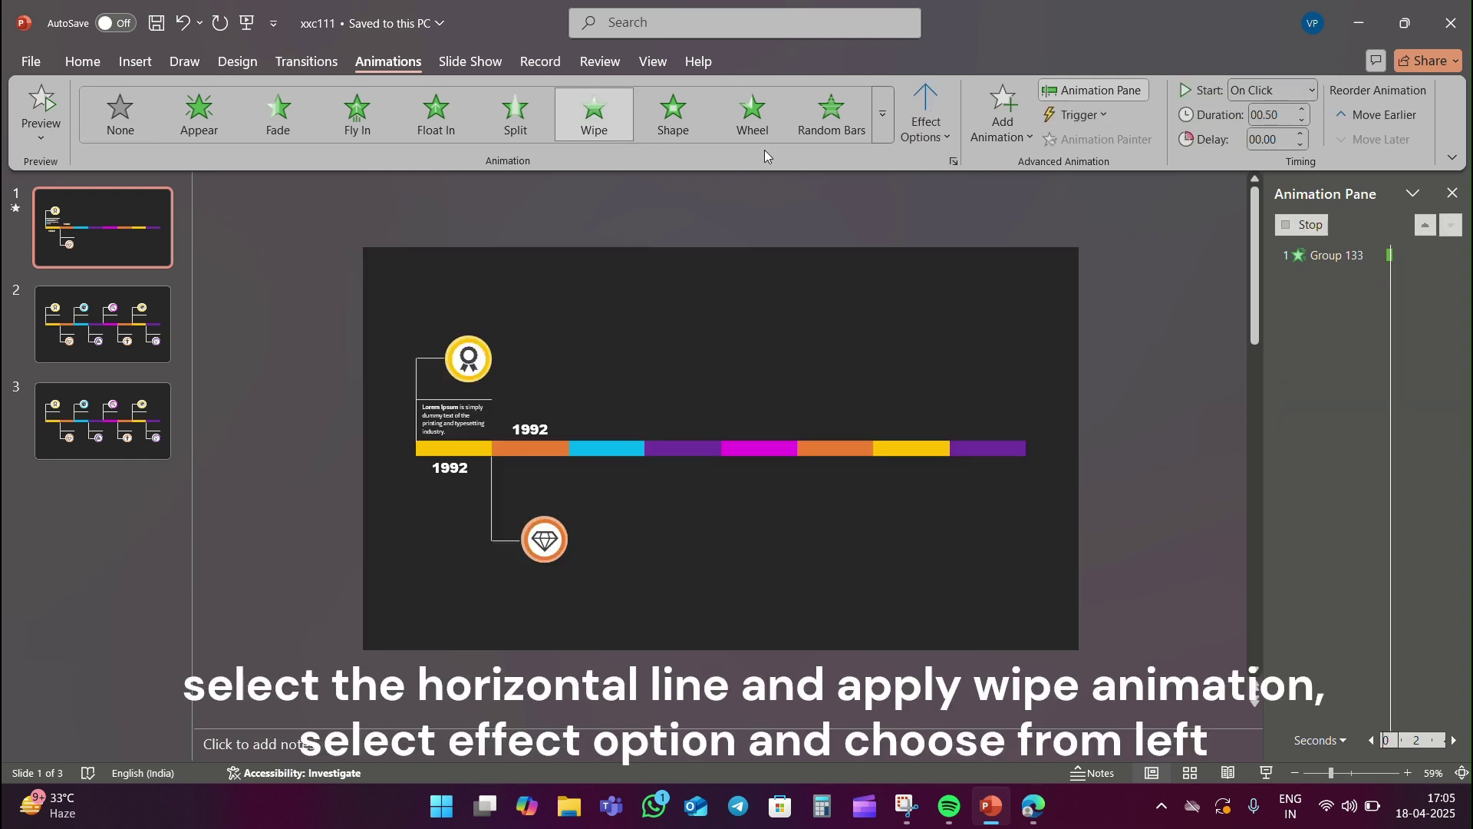
click(929, 140)
click(965, 250)
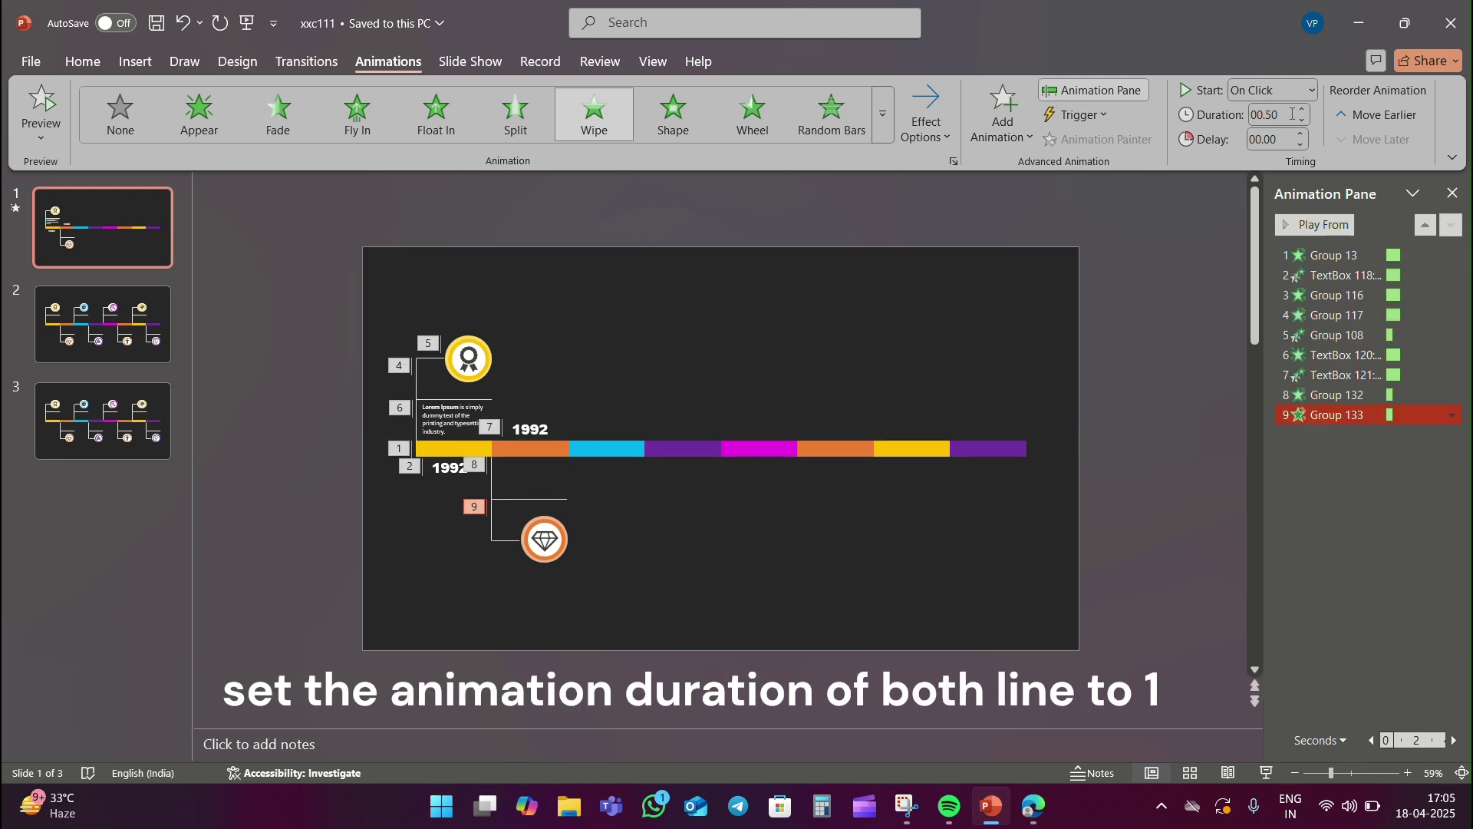
text(01)
click(504, 472)
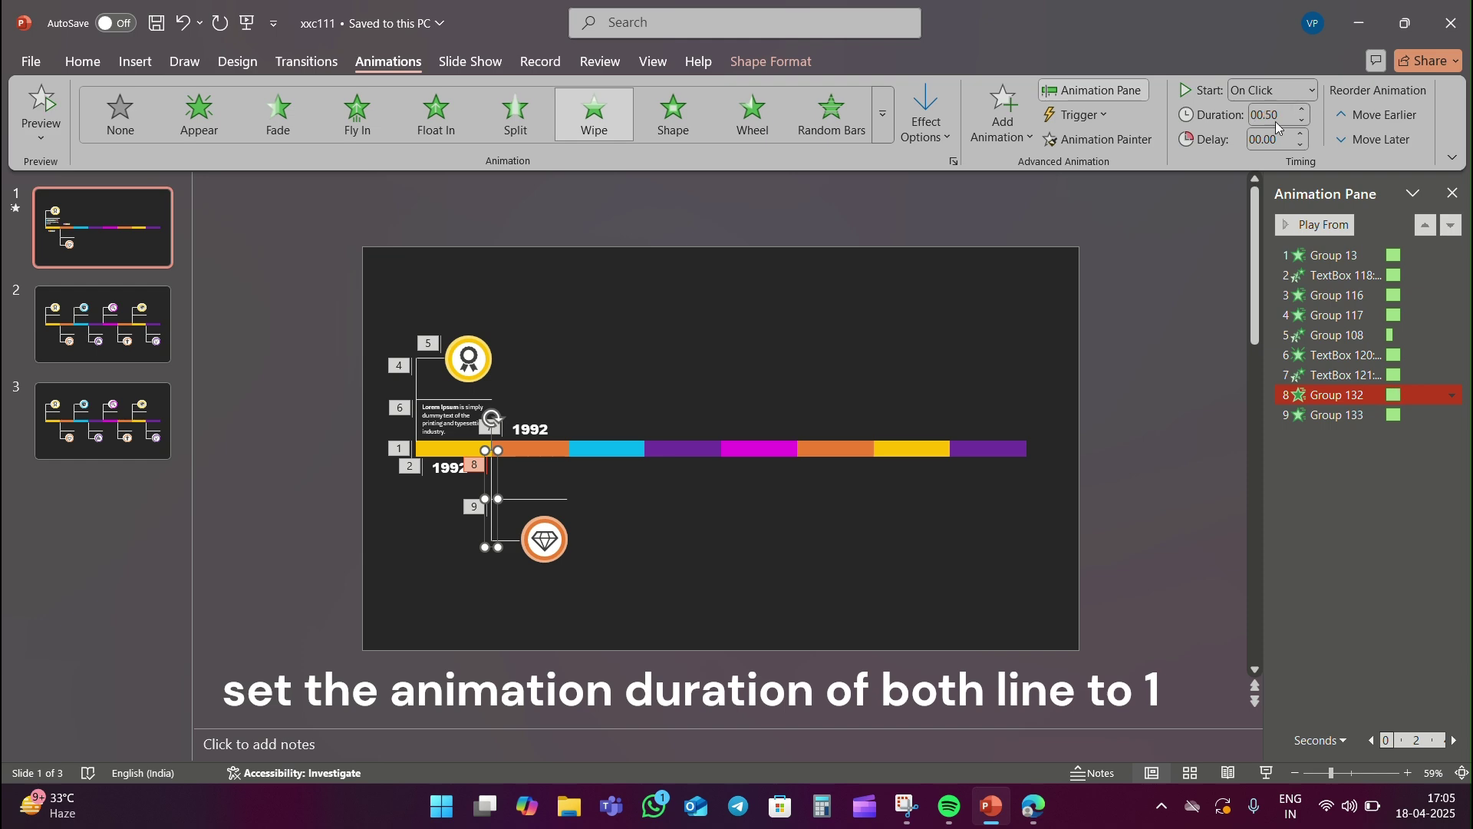
click(690, 345)
Step: Give the diamond circle a Zoom entrance effect
click(545, 537)
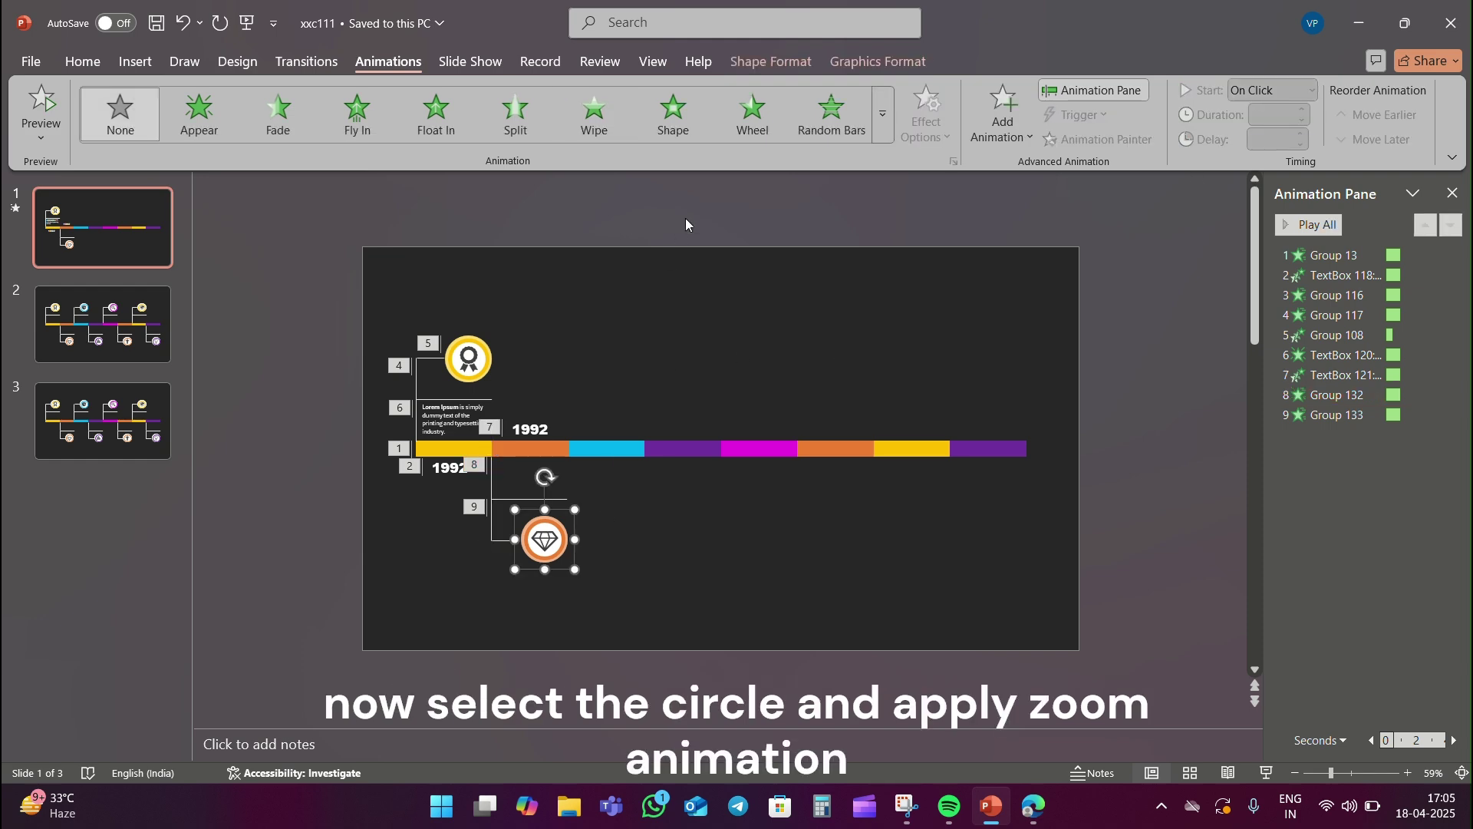
click(882, 114)
click(106, 285)
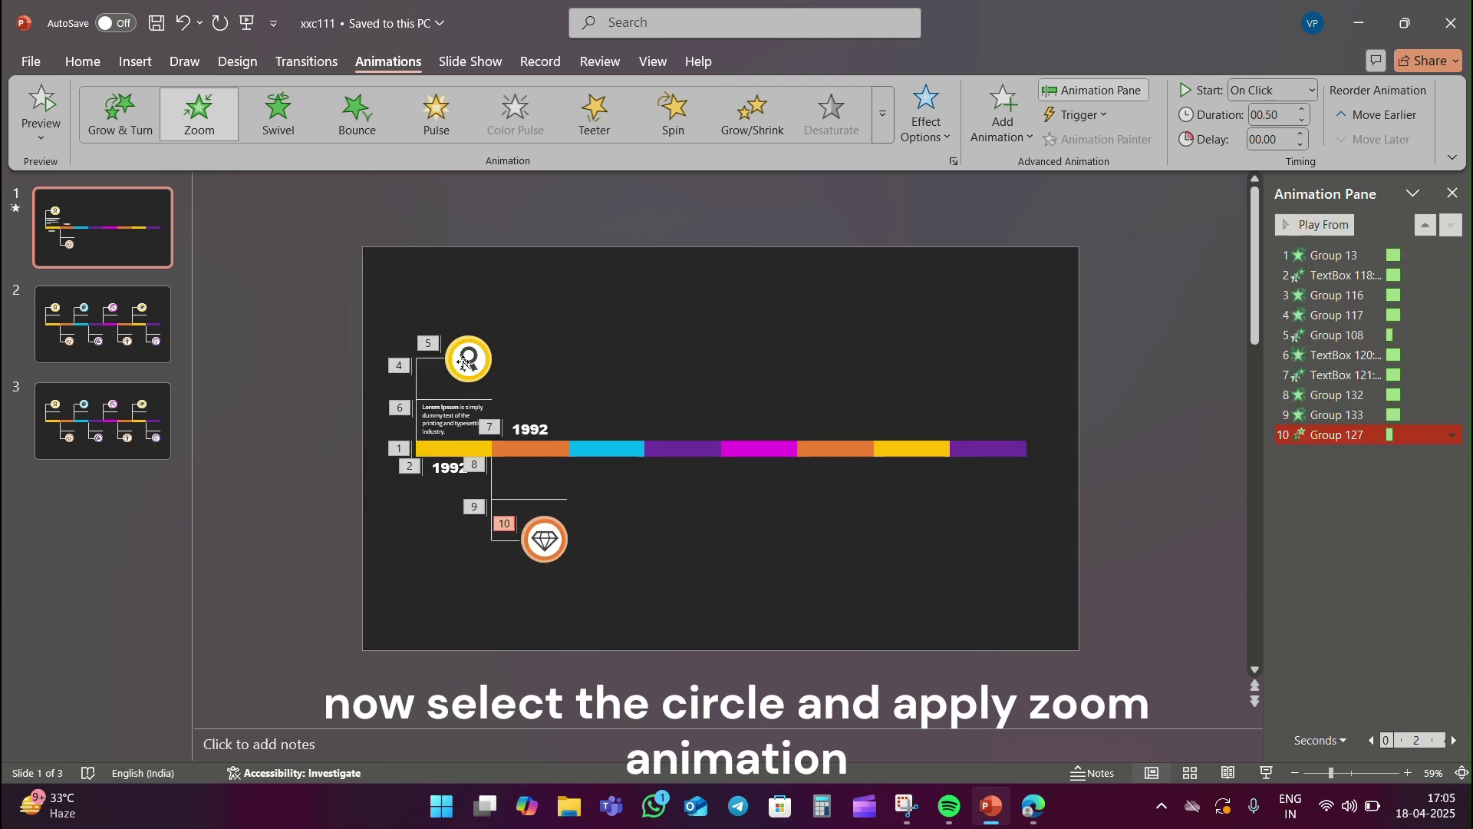
click(464, 362)
click(545, 538)
click(690, 345)
click(456, 421)
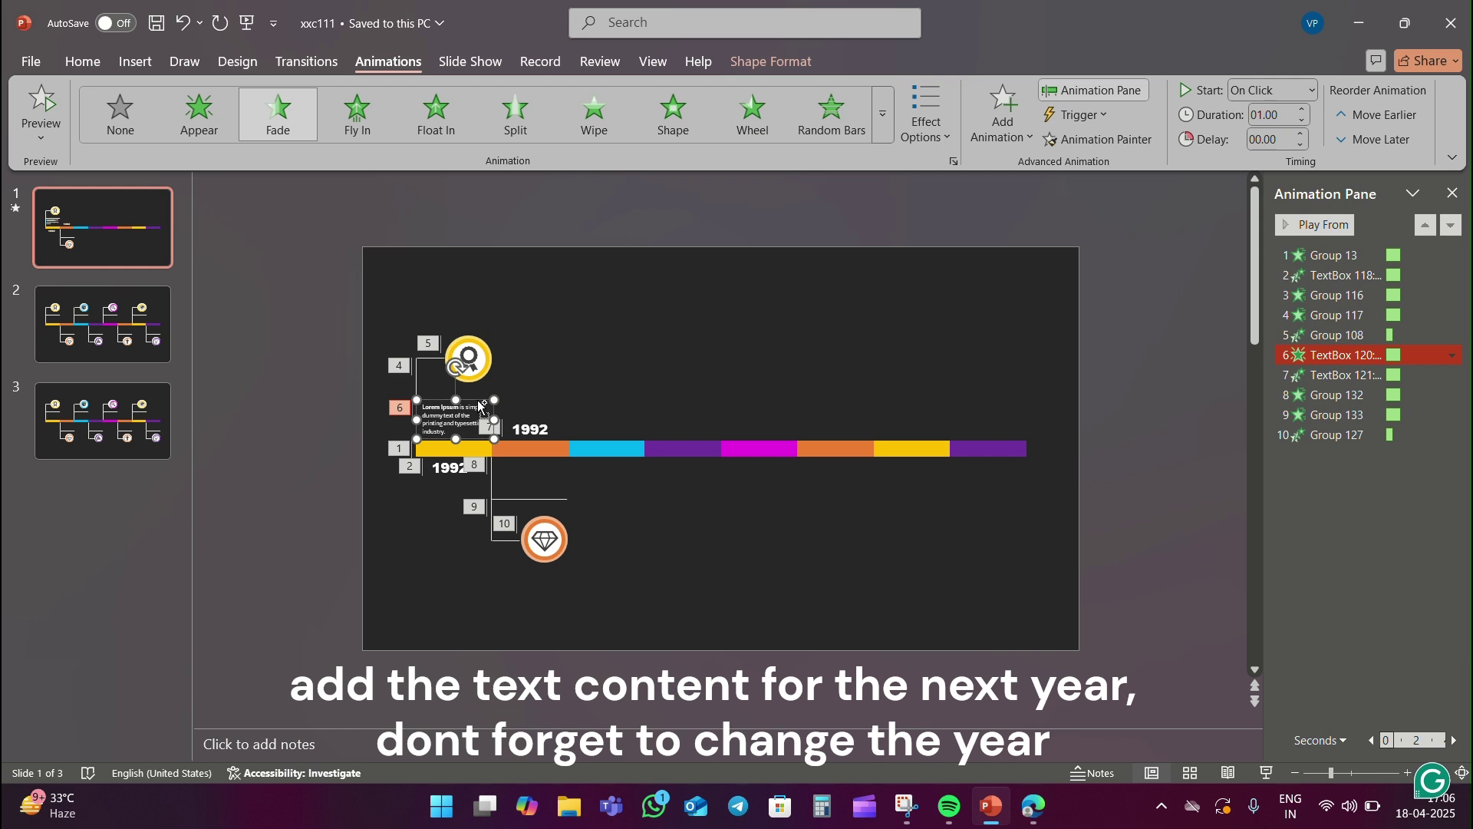
Step: Duplicate the description box below the timeline beside the second connector with a 1-second Fade
key(ctrl+d)
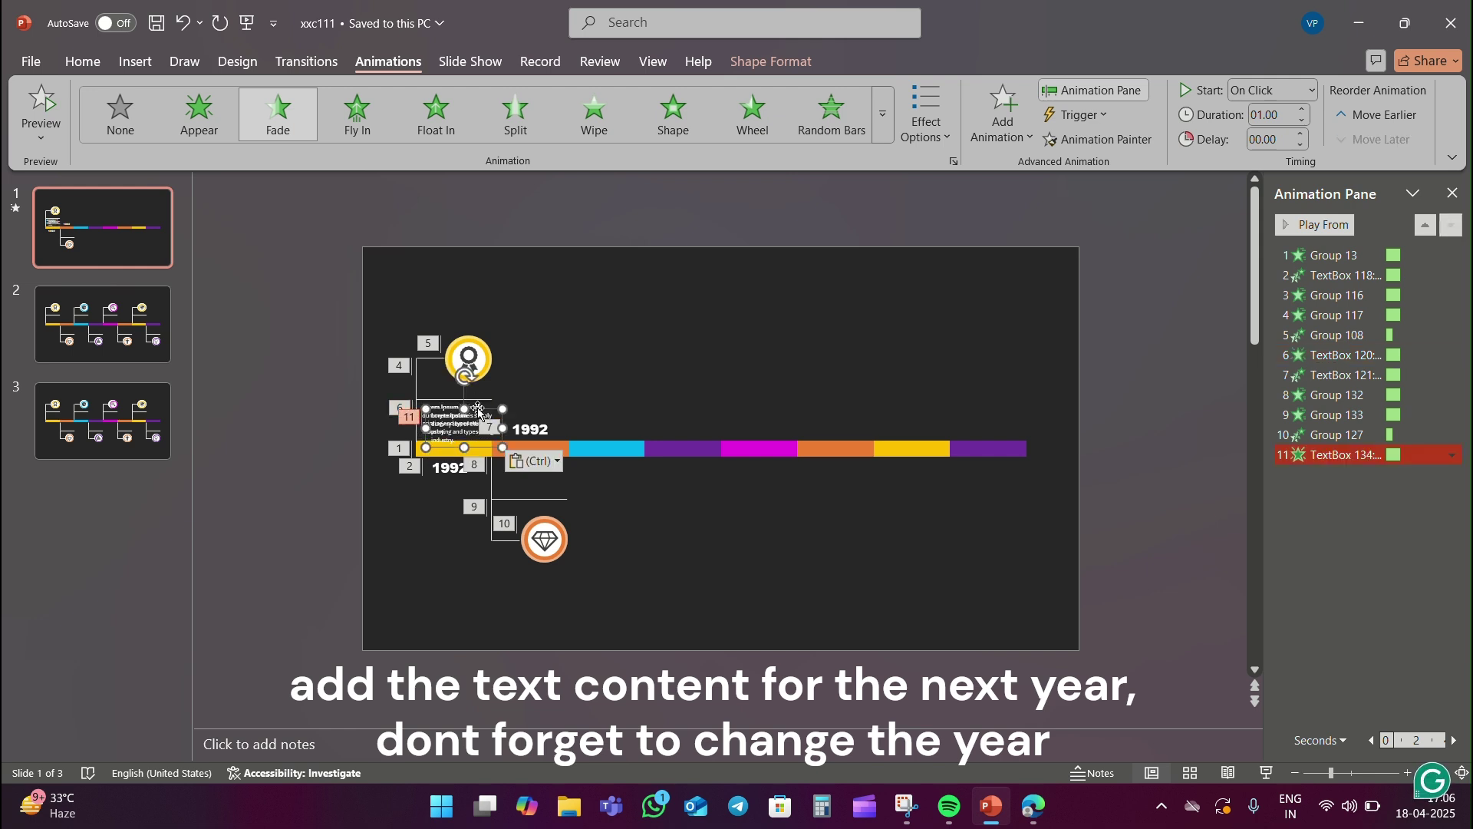
drag(478, 409, 548, 459)
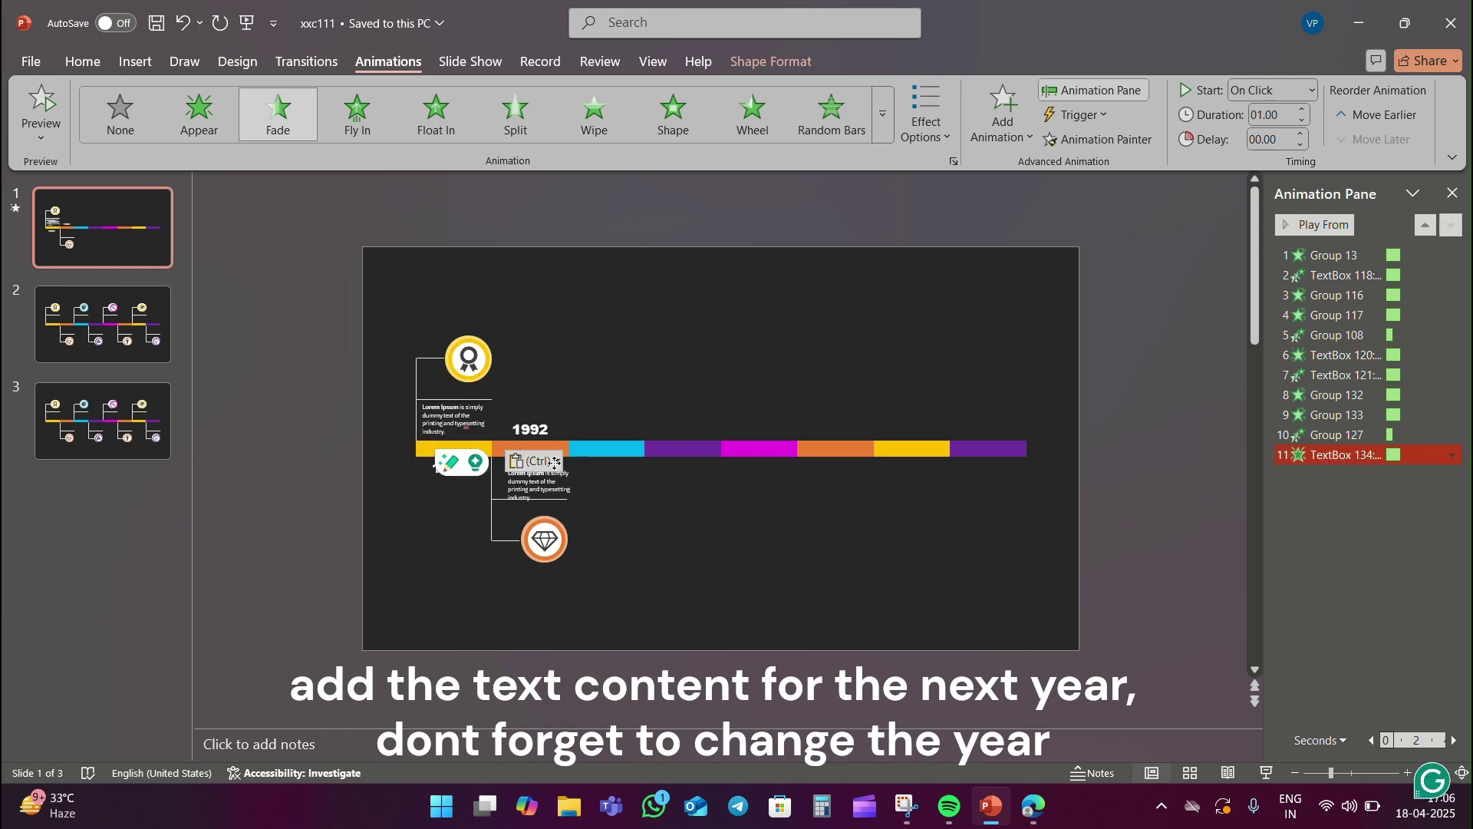
click(747, 525)
click(510, 478)
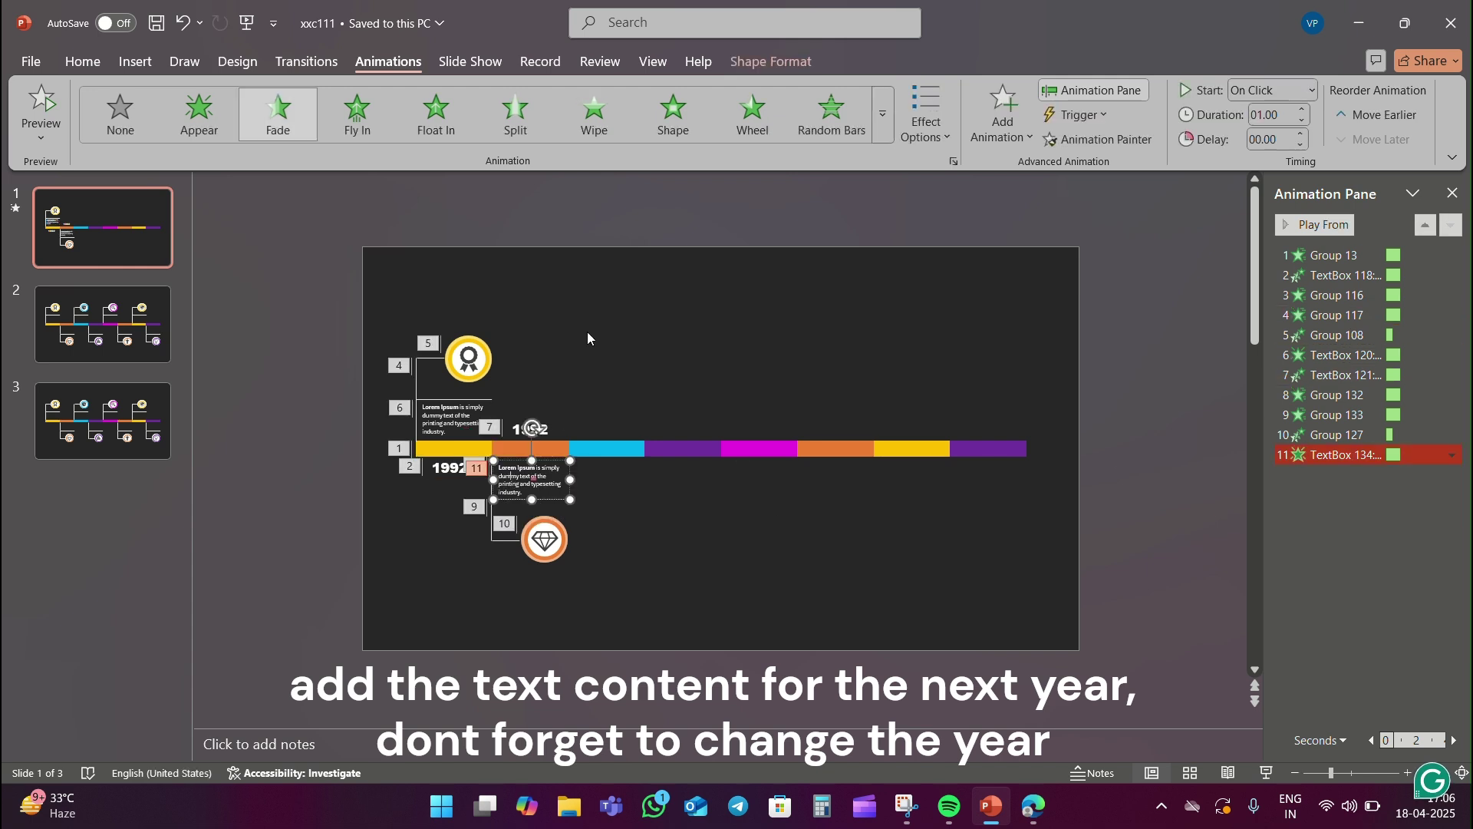
click(278, 115)
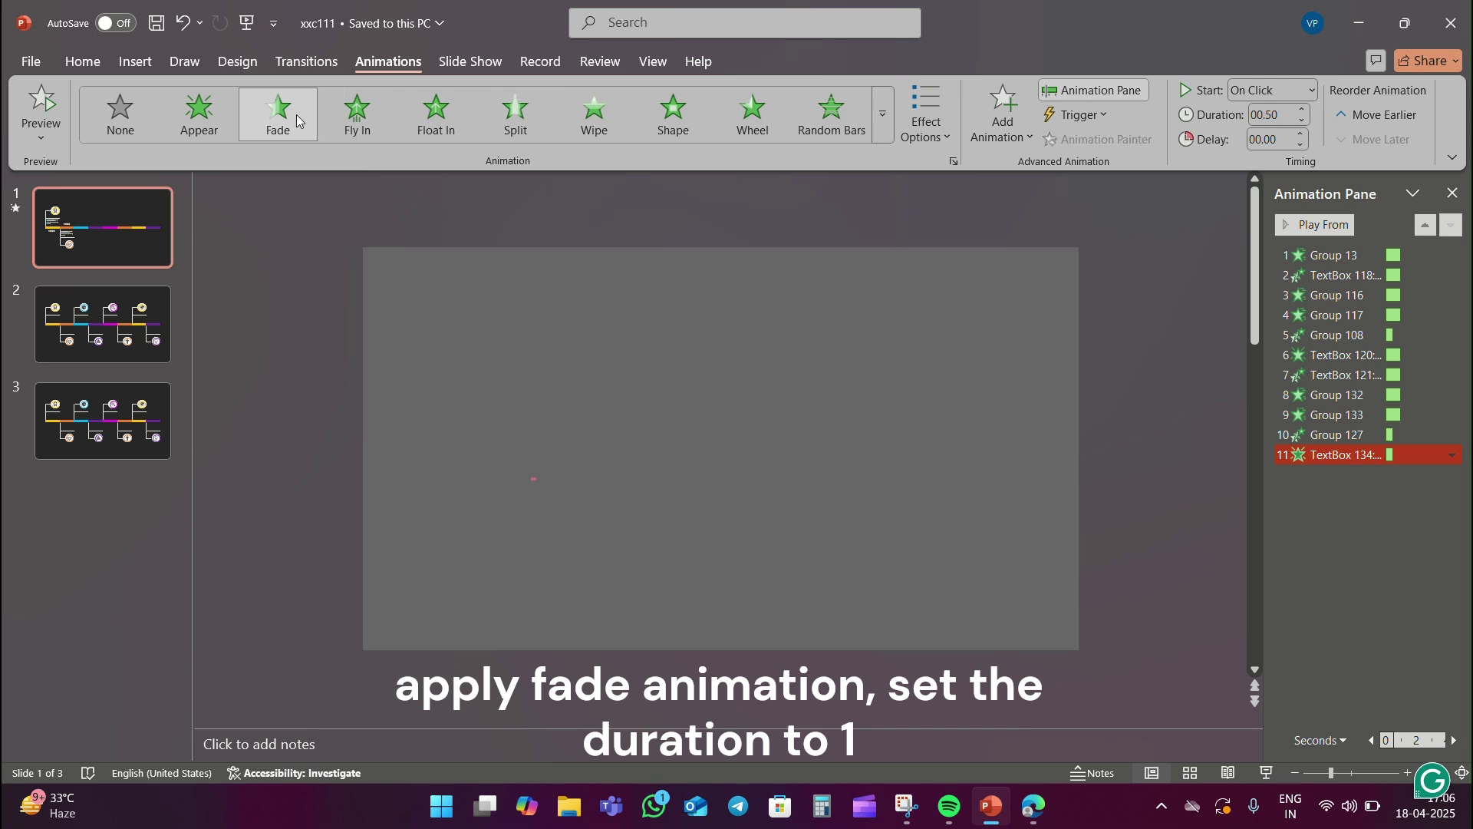
click(1306, 110)
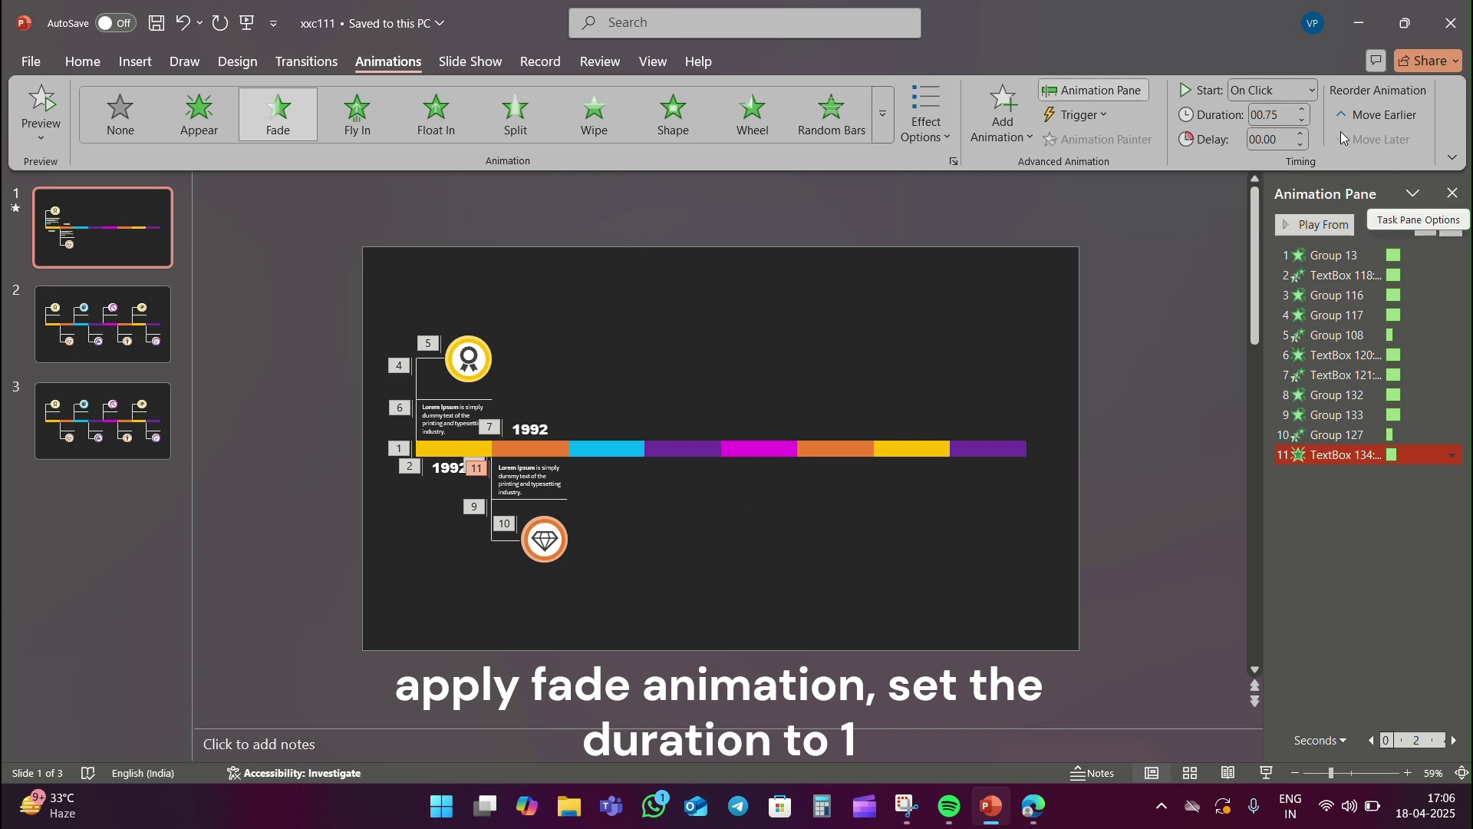
click(1306, 110)
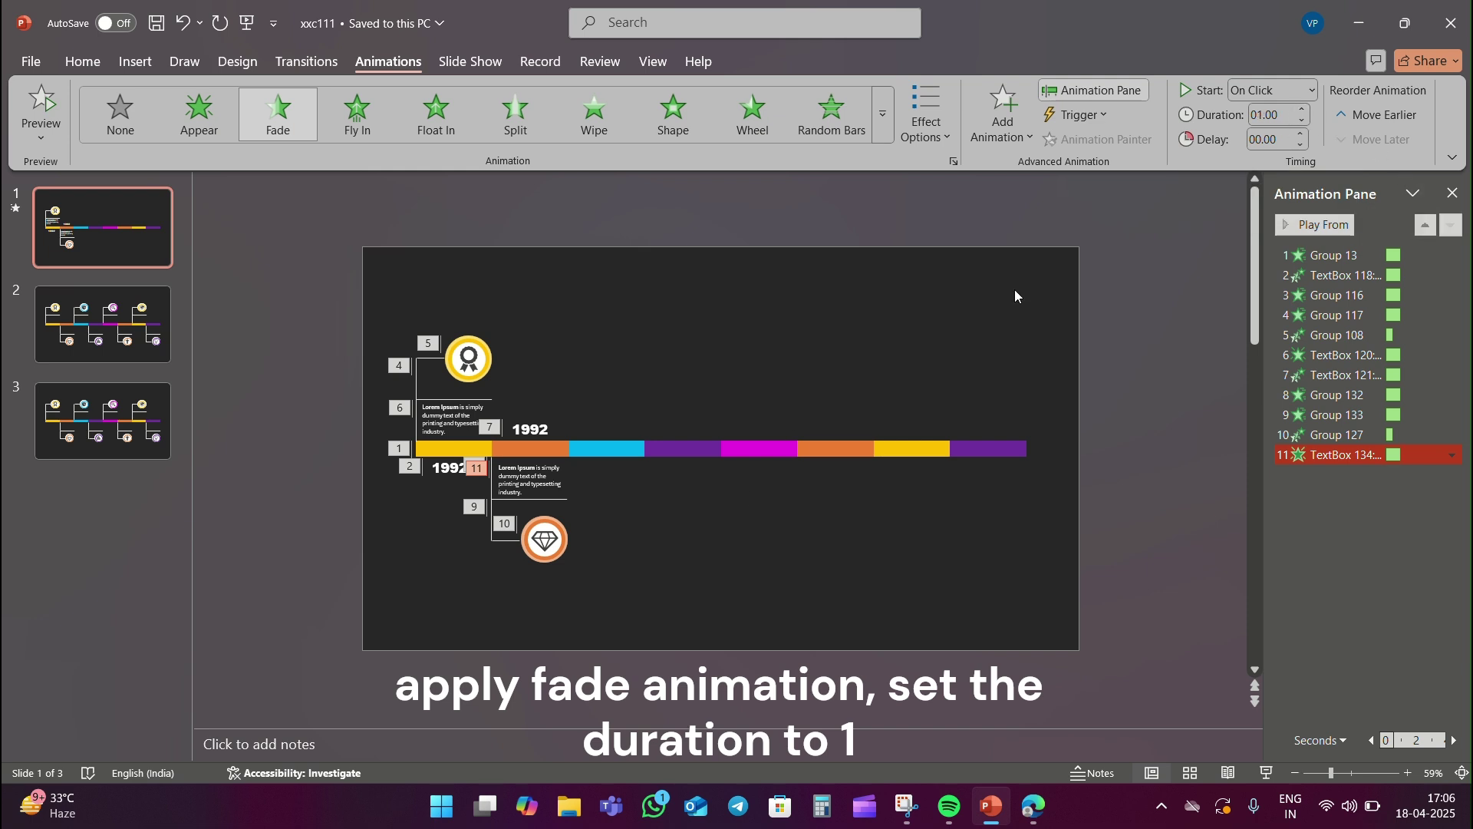
Step: Select every animation in the Animation Pane and play them to check the order
click(454, 421)
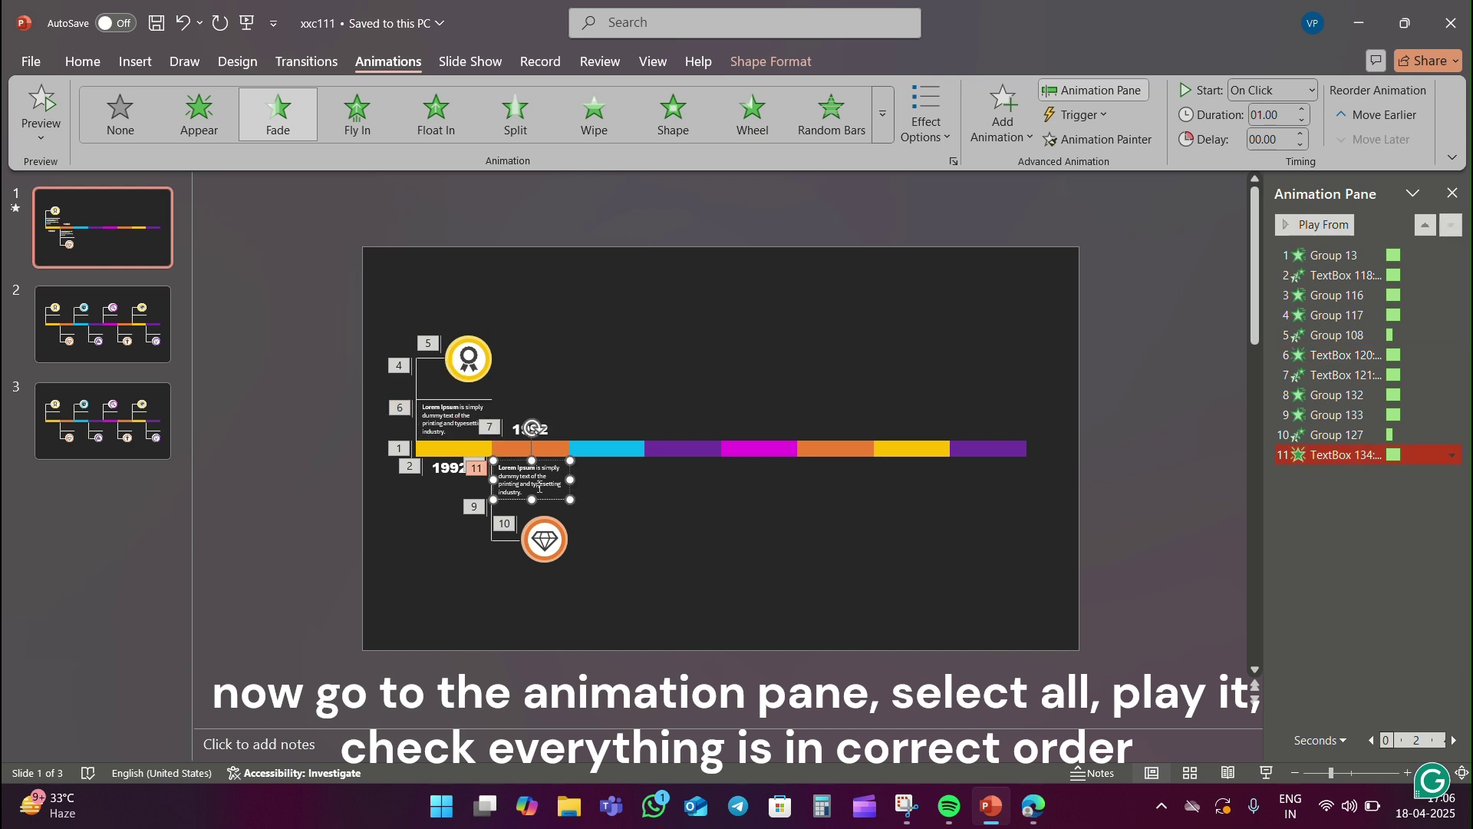
click(691, 532)
click(1450, 253)
click(1450, 253)
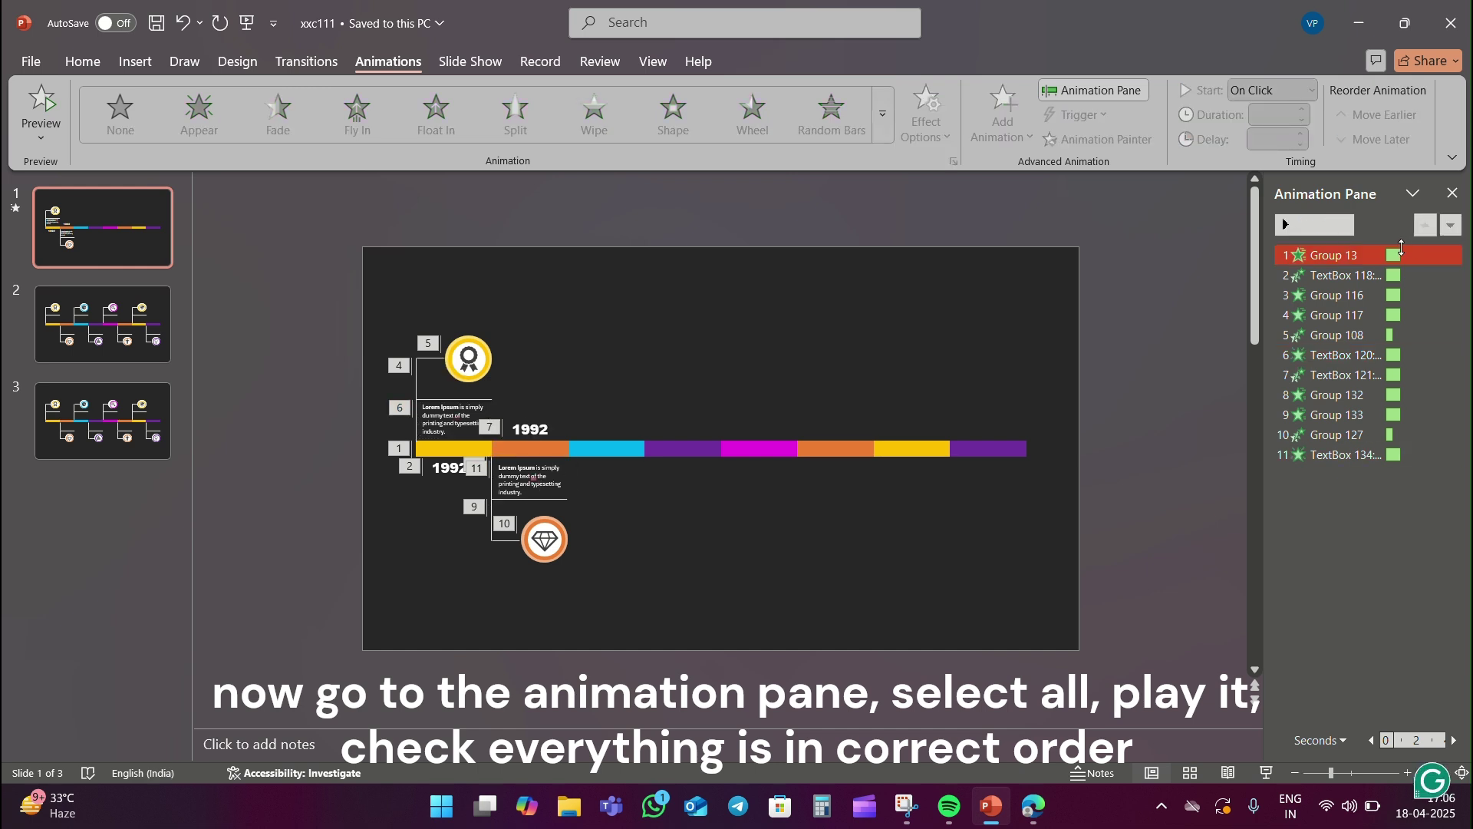
click(1326, 231)
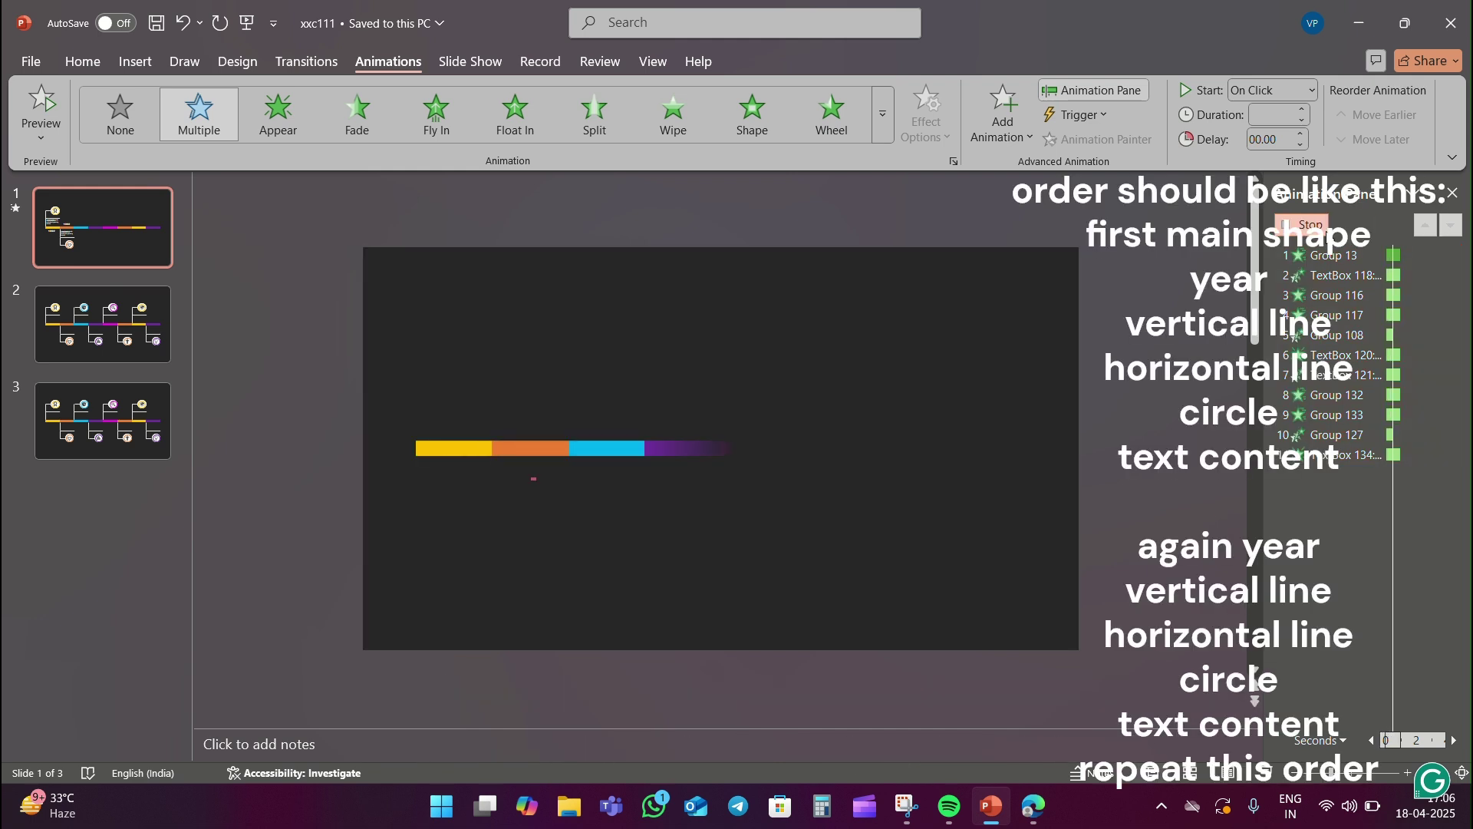
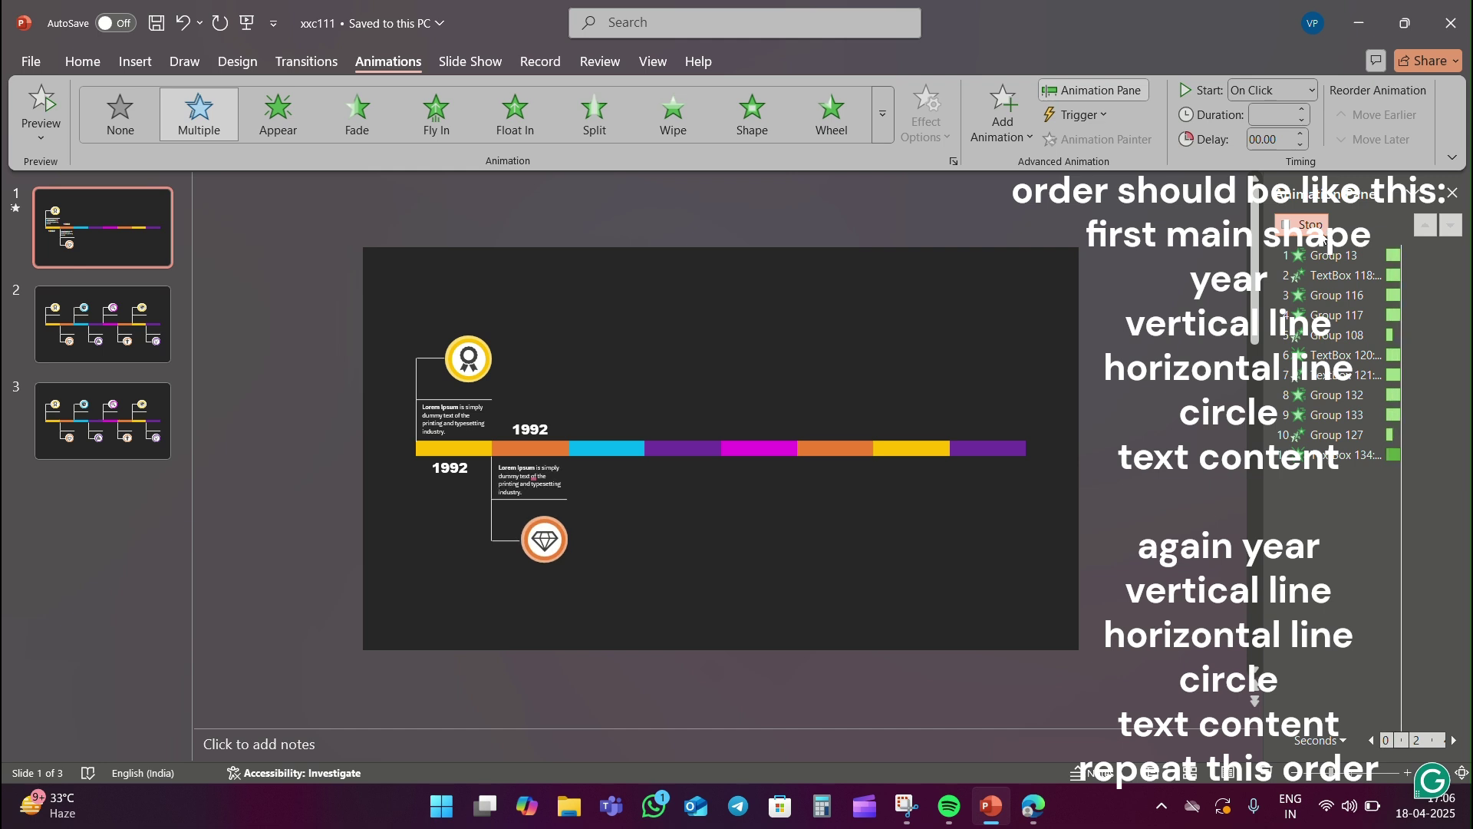
Step: End the animation preview and Ctrl-drag a copy of the 1992 label below the blue segment
click(647, 526)
click(537, 432)
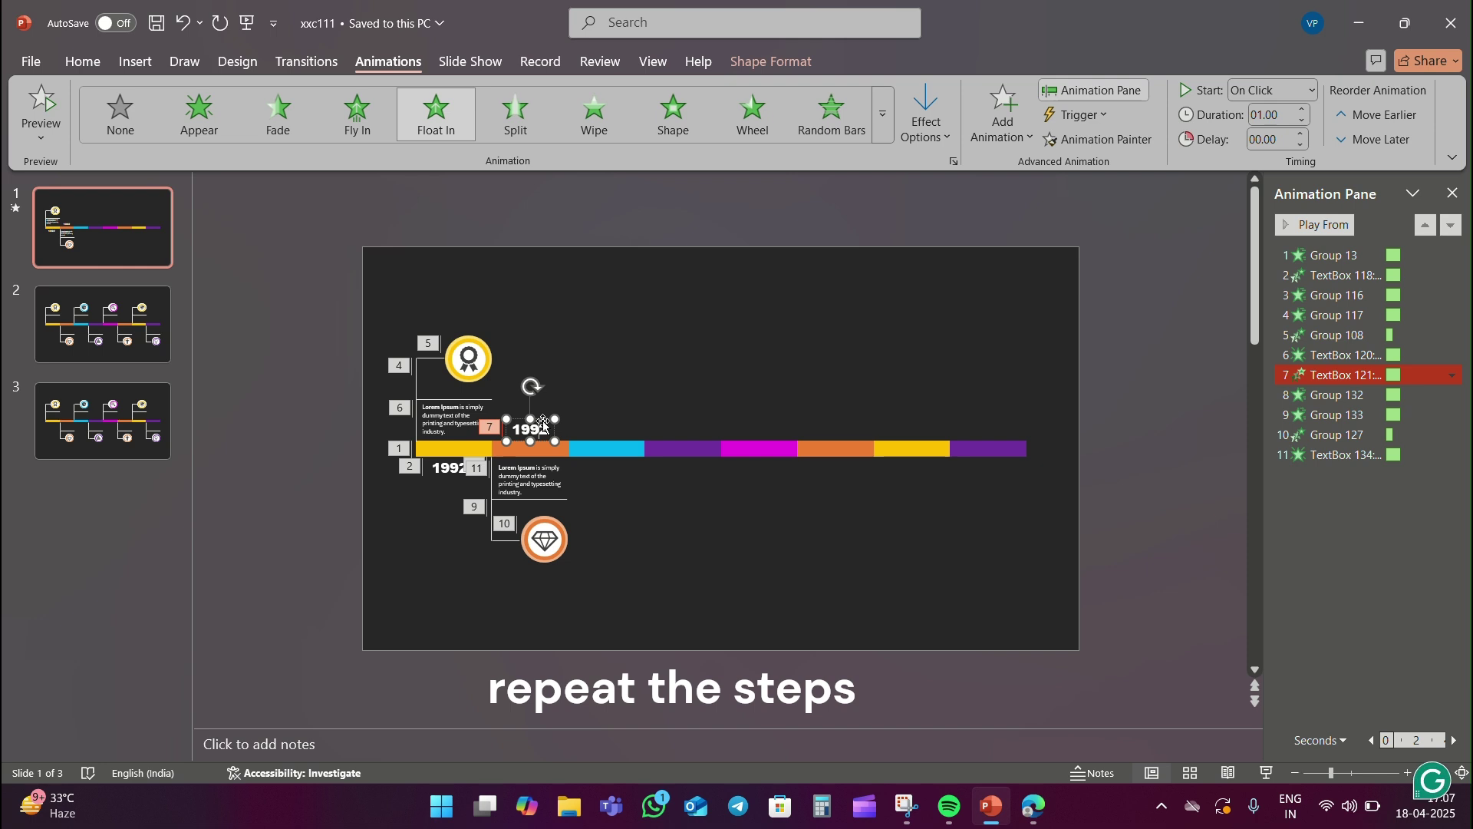
ctrl+drag(545, 427, 622, 489)
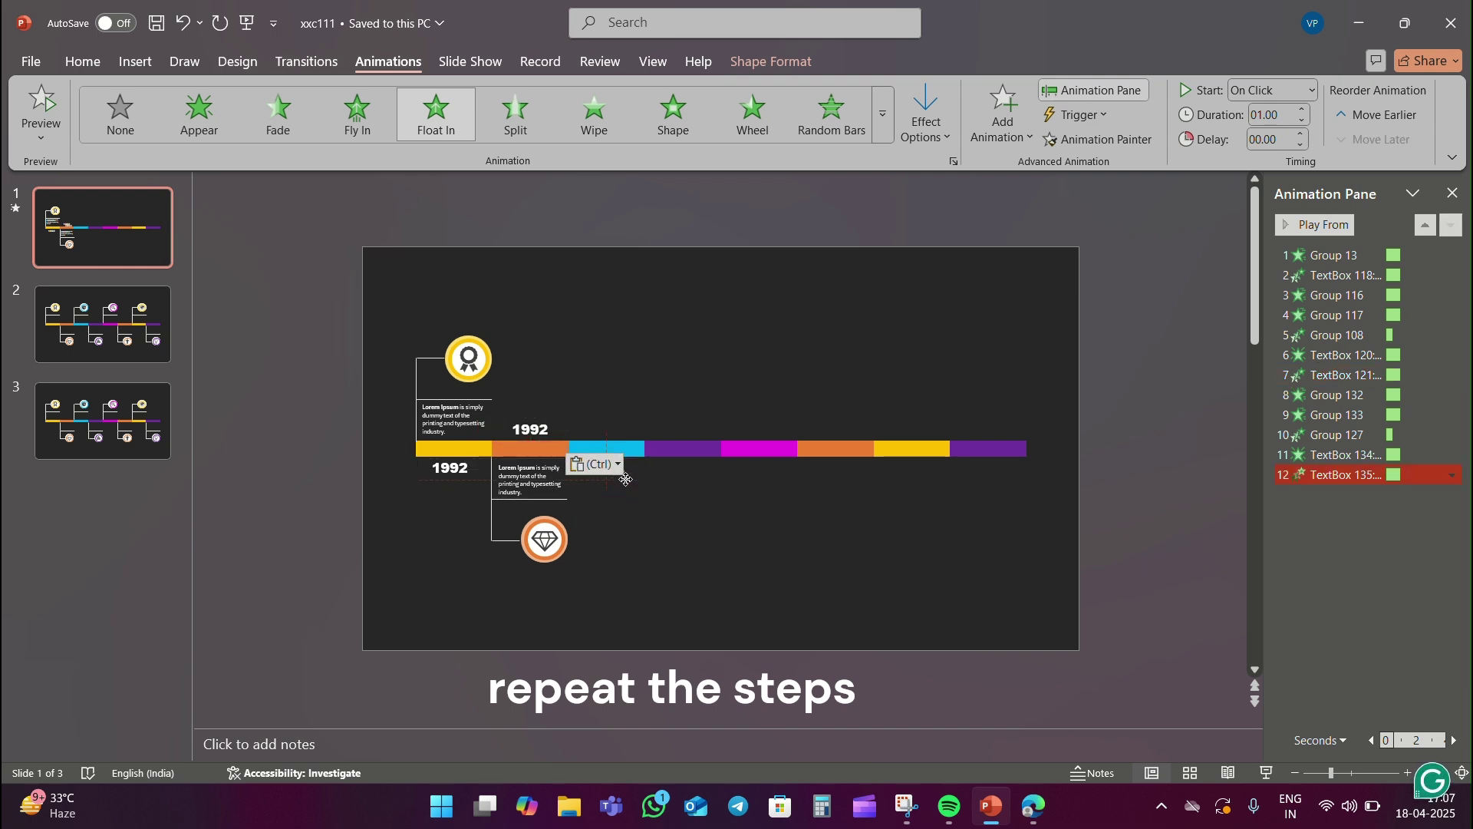
click(697, 518)
Step: Change the upper year label to 1993 and the copy to 1994, then show slide 2
click(546, 426)
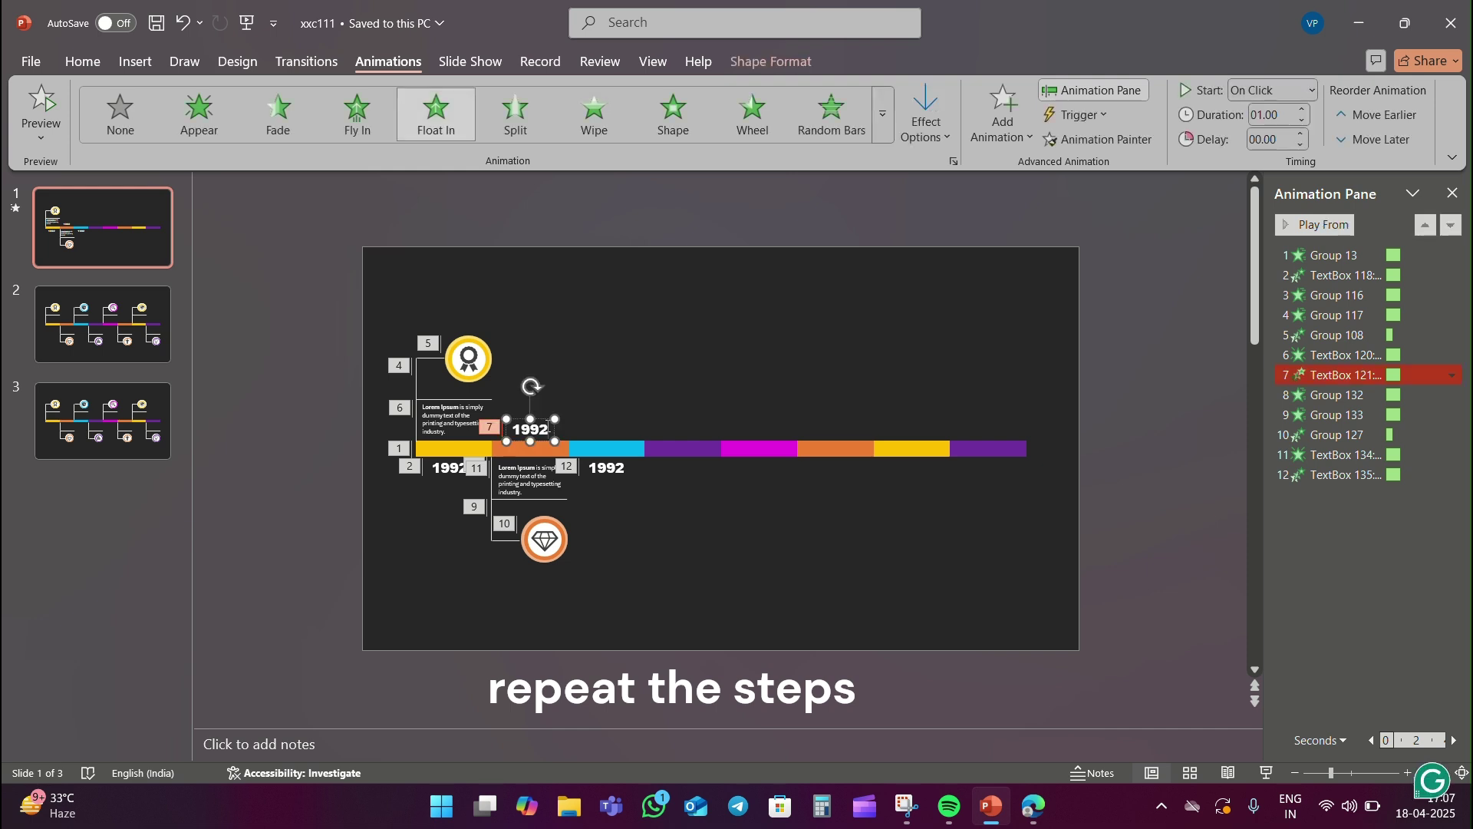
key(BackSpace)
text(3)
click(604, 469)
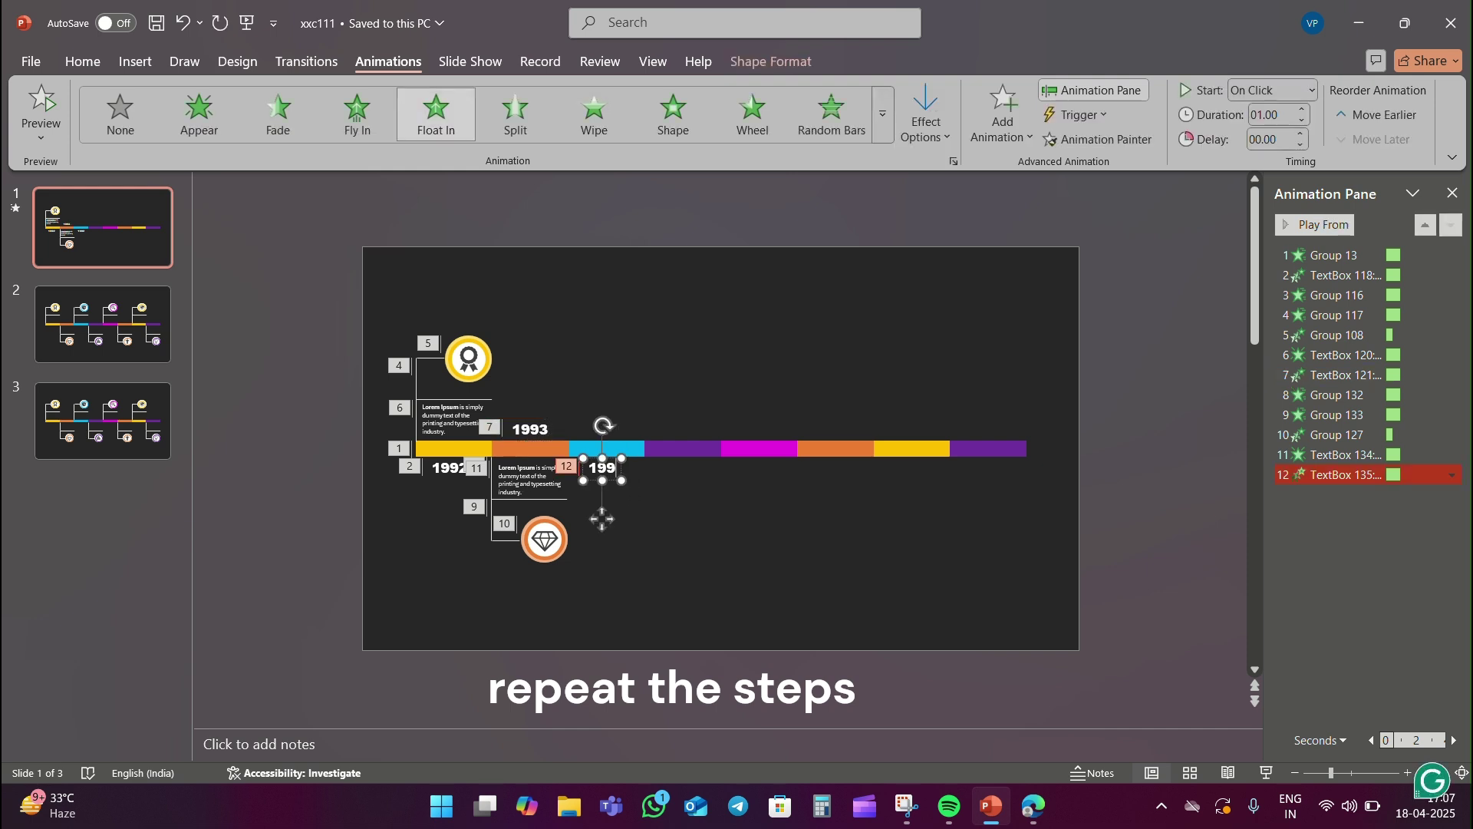
text(4)
click(290, 401)
click(102, 324)
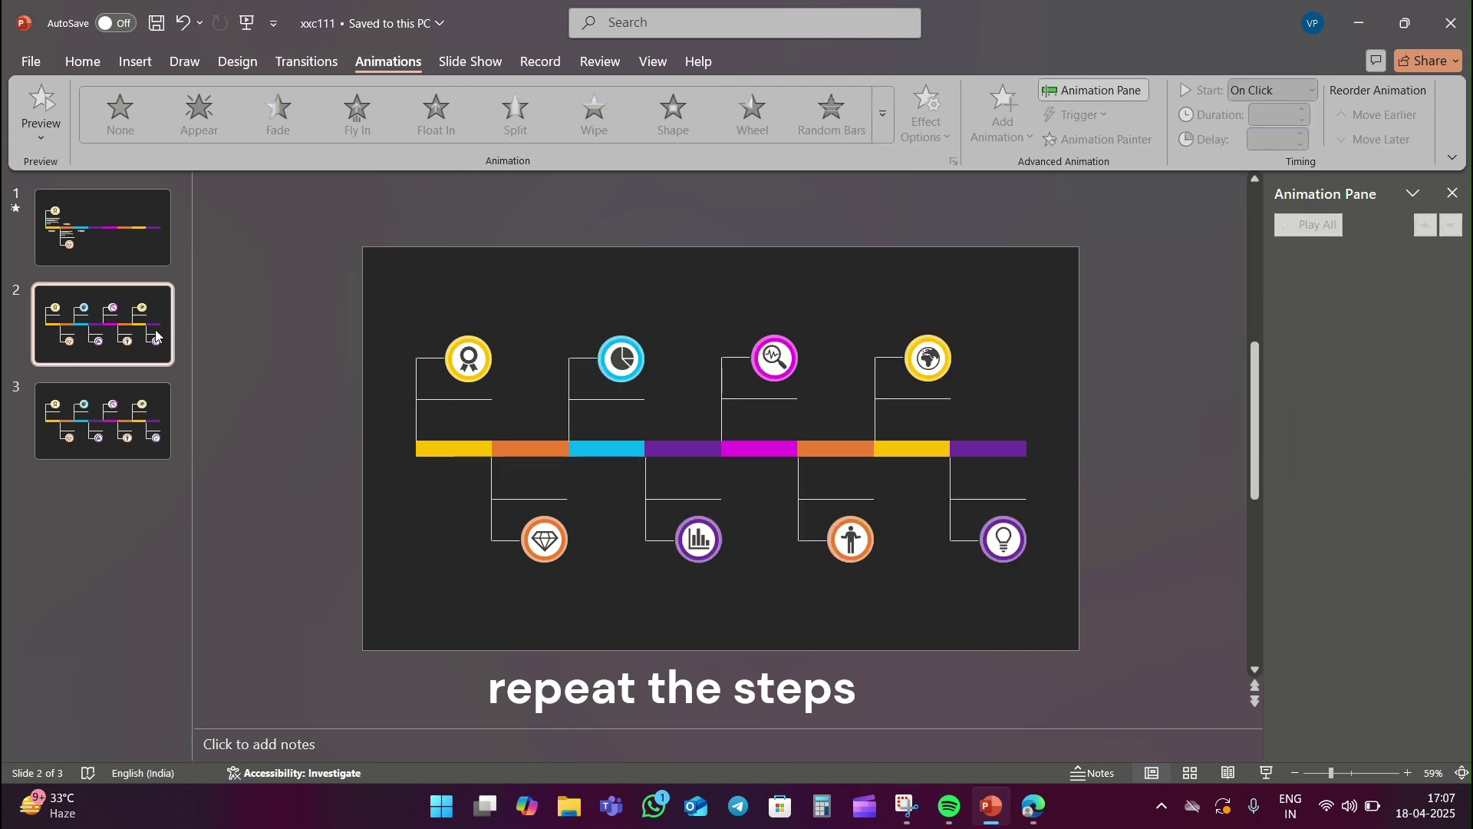
Step: Copy the blue clock icon group from slide 2 onto slide 1 and ungroup it
click(609, 409)
click(628, 340)
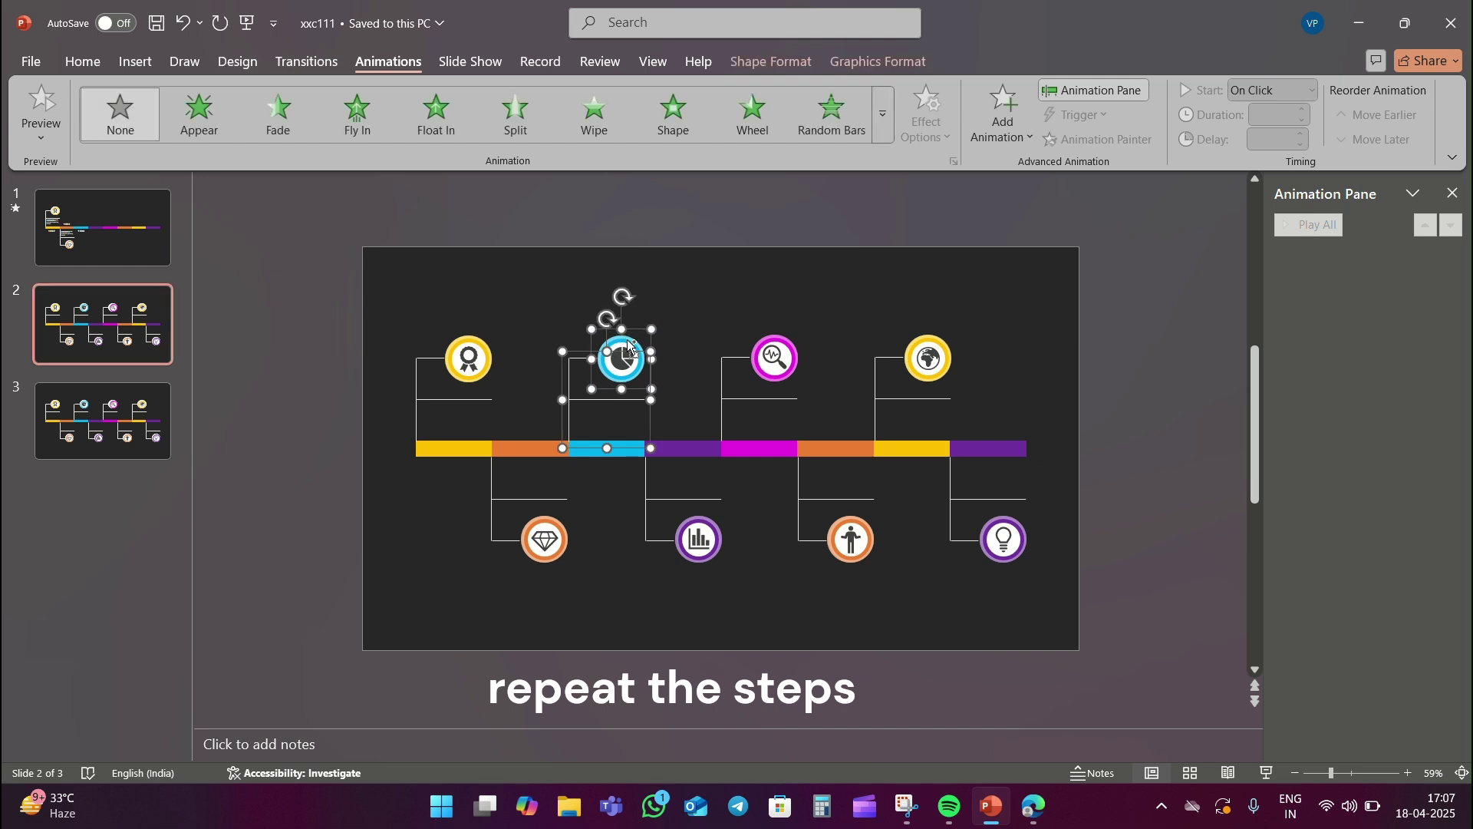
key(Page_Up)
key(ctrl+v)
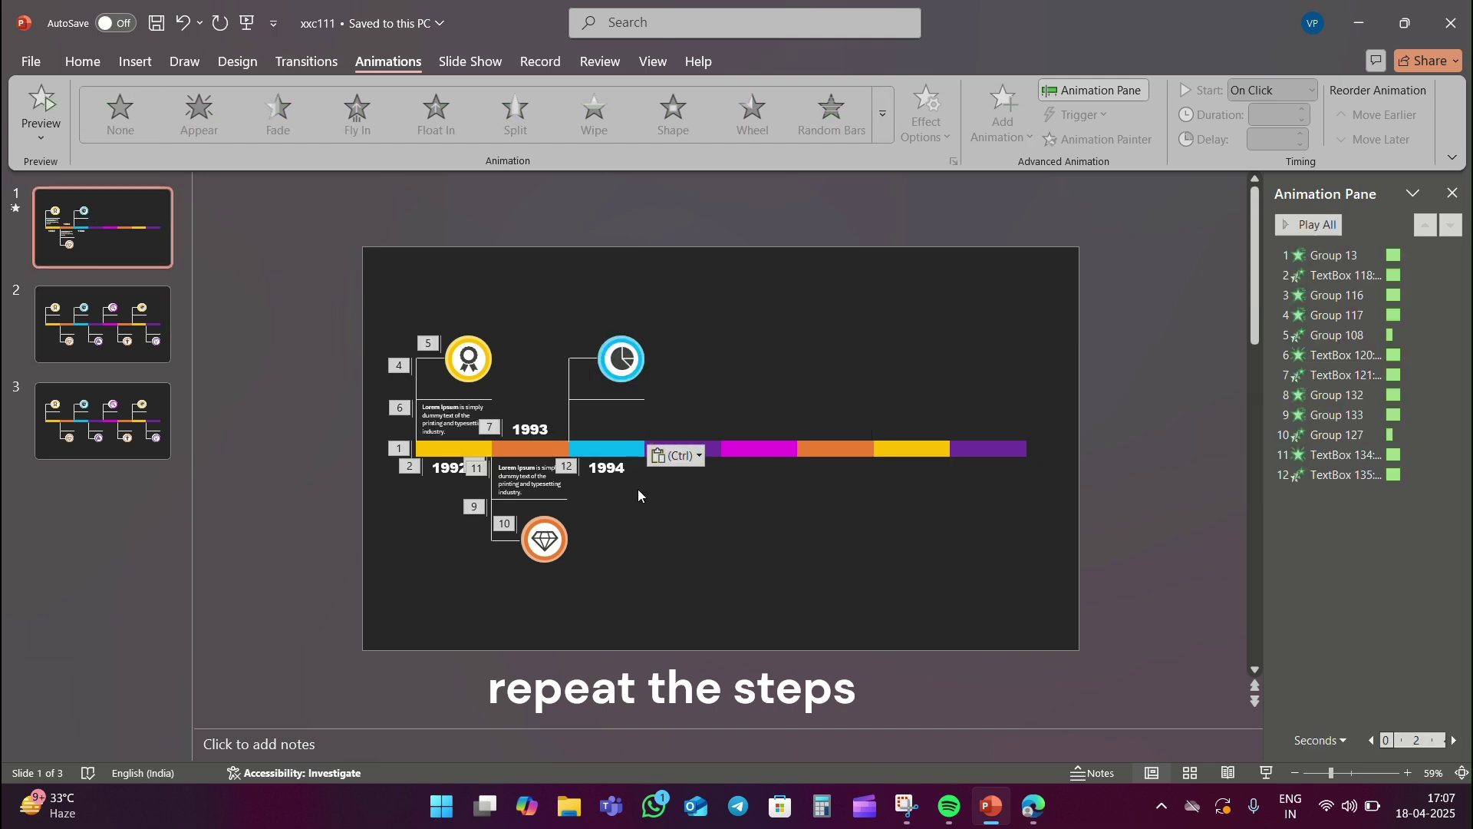
right_click(609, 400)
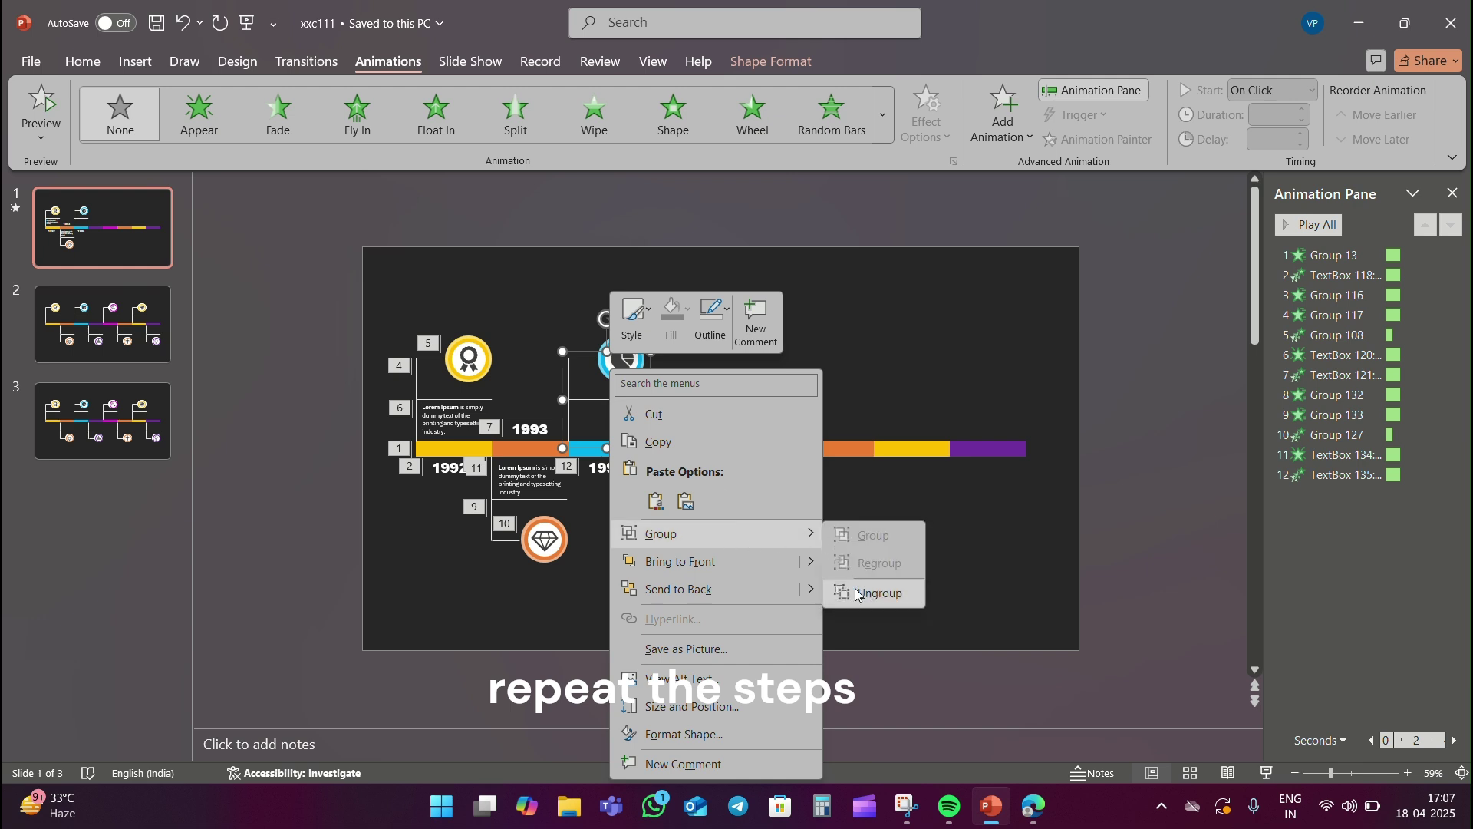
click(871, 595)
Step: Check the ungrouped connector lines and give the 1994 year label the Float In animation
click(572, 387)
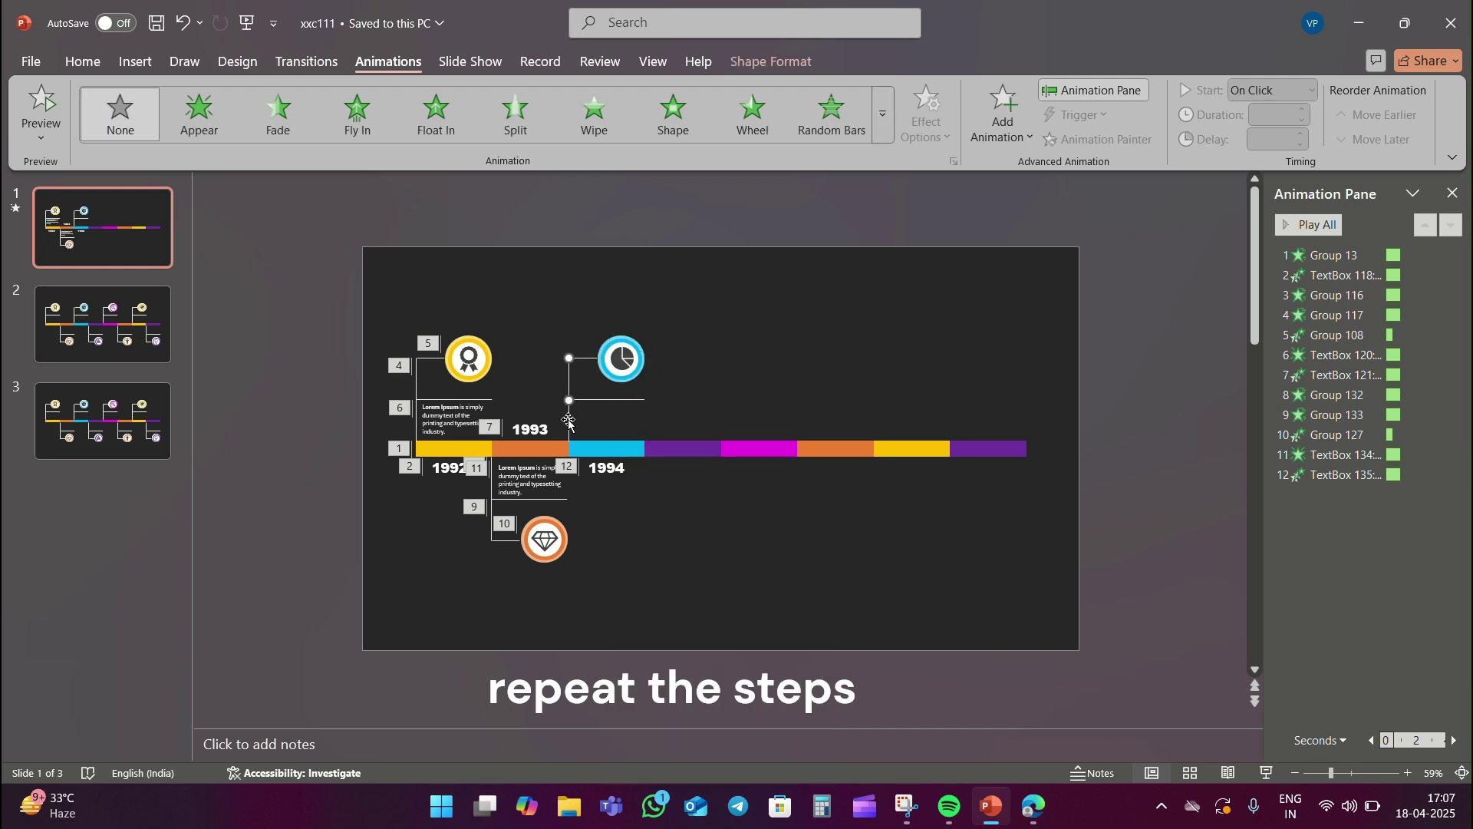
shift+click(568, 420)
click(602, 400)
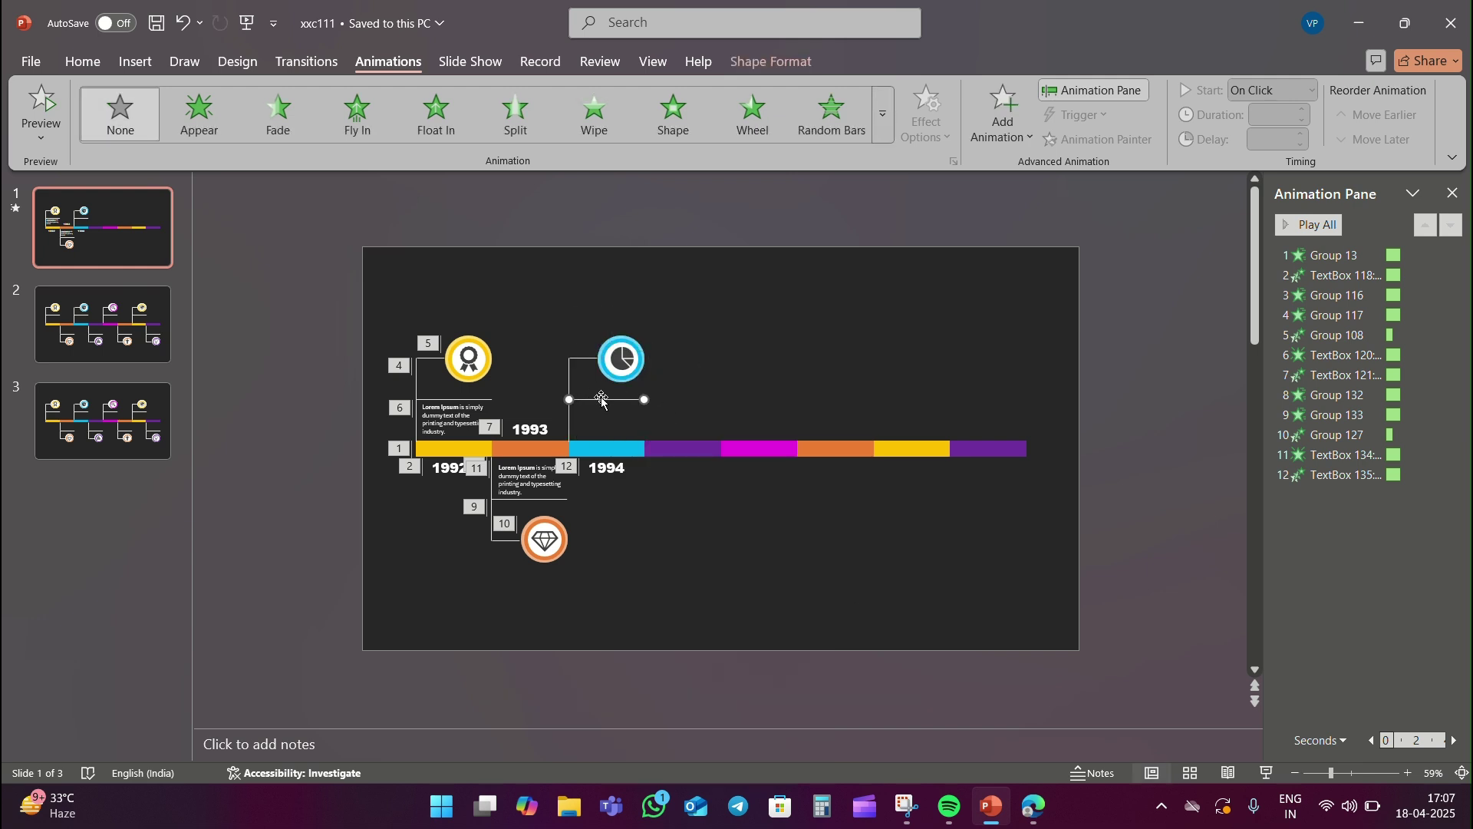
click(583, 360)
click(706, 378)
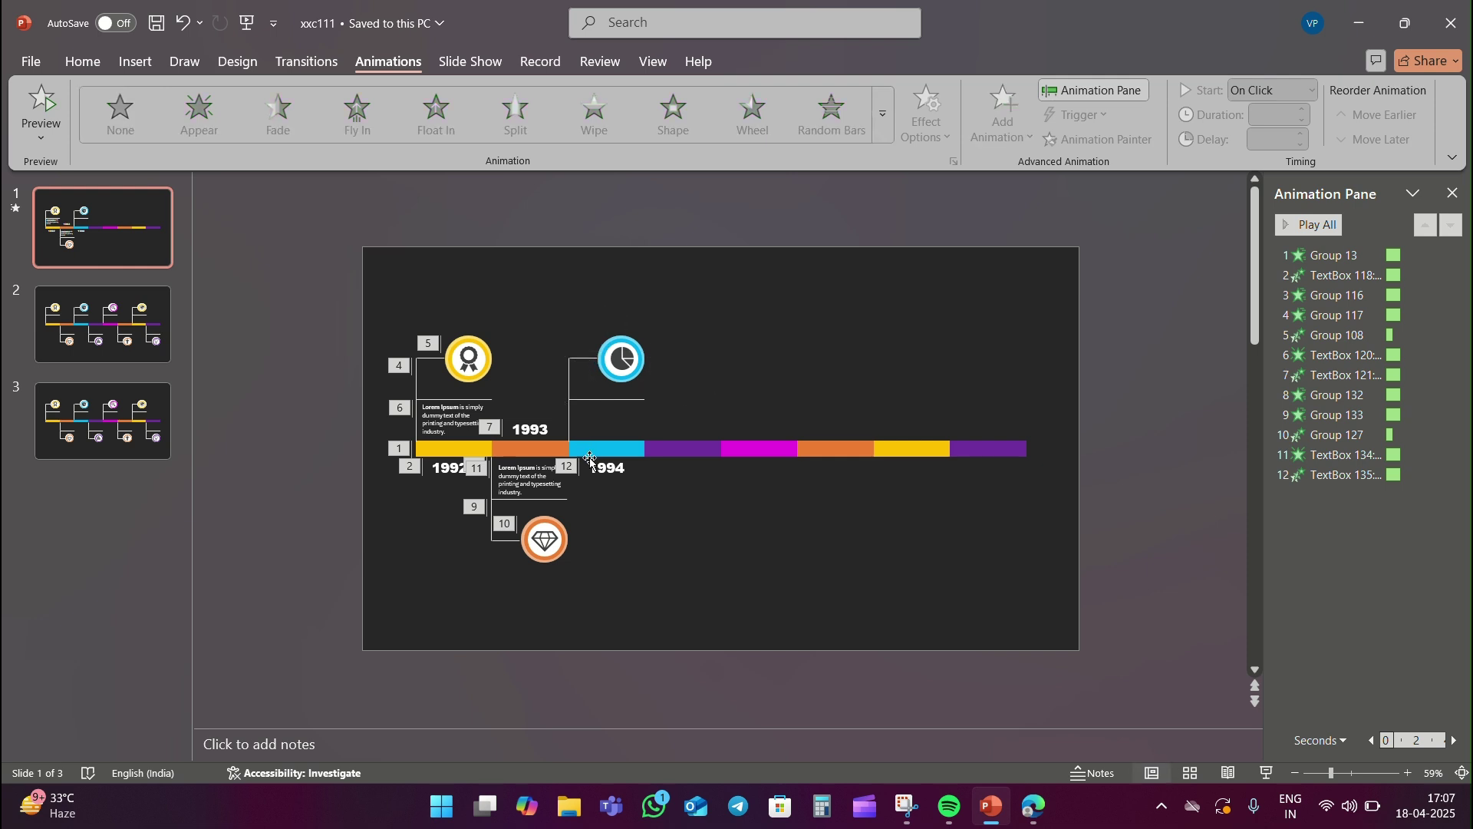
click(607, 470)
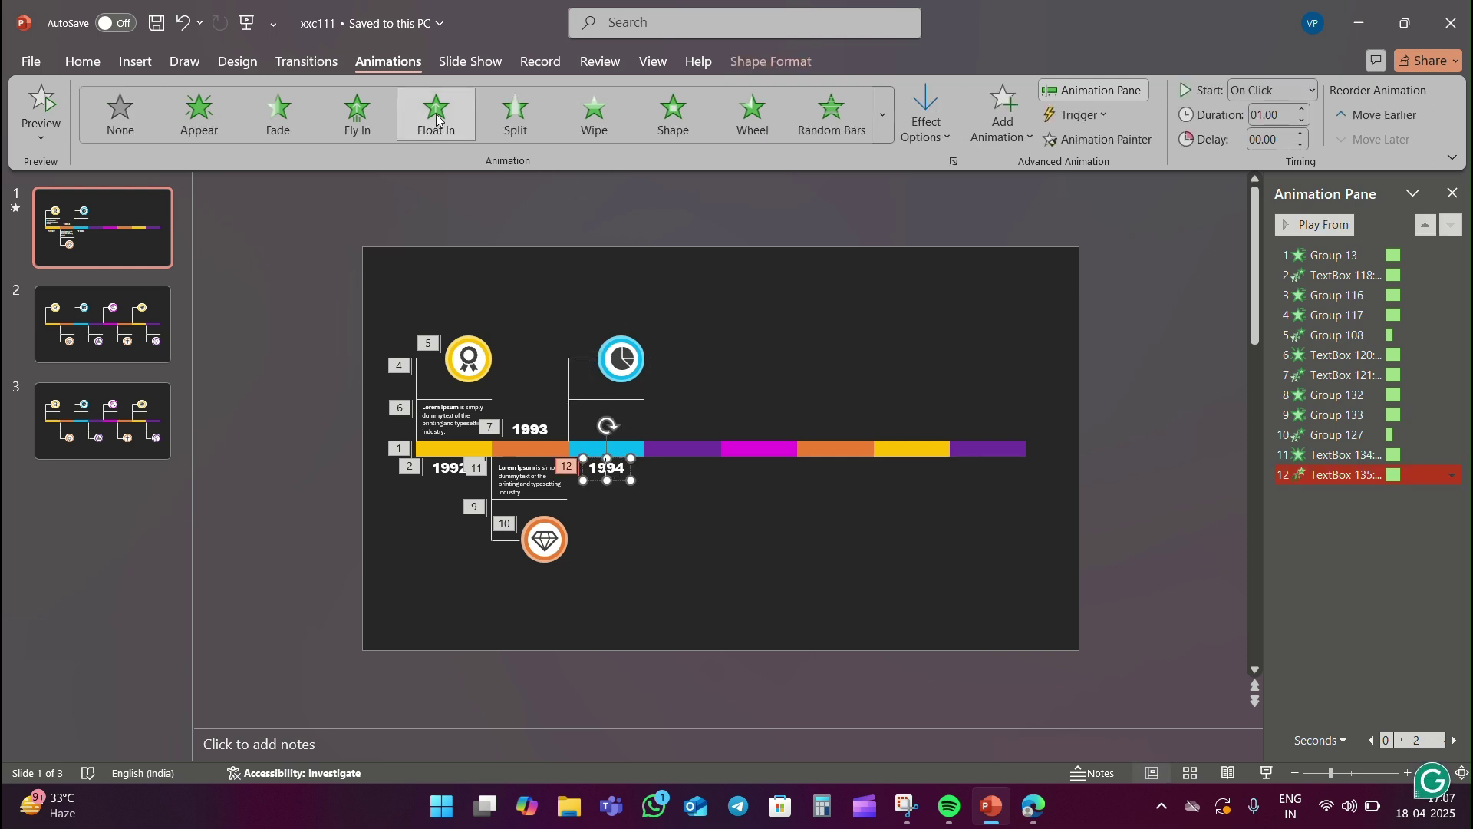
click(461, 117)
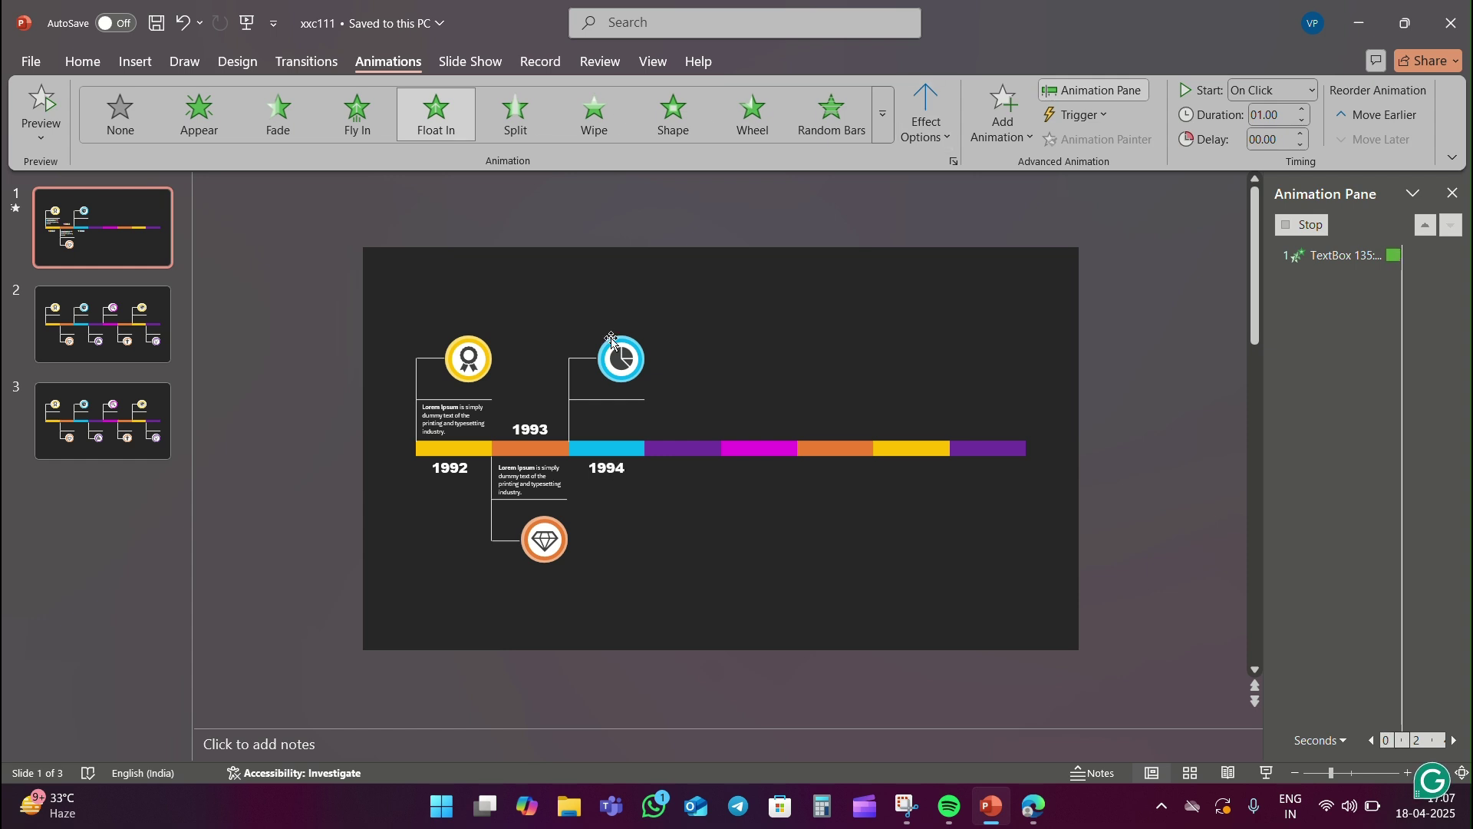
click(571, 416)
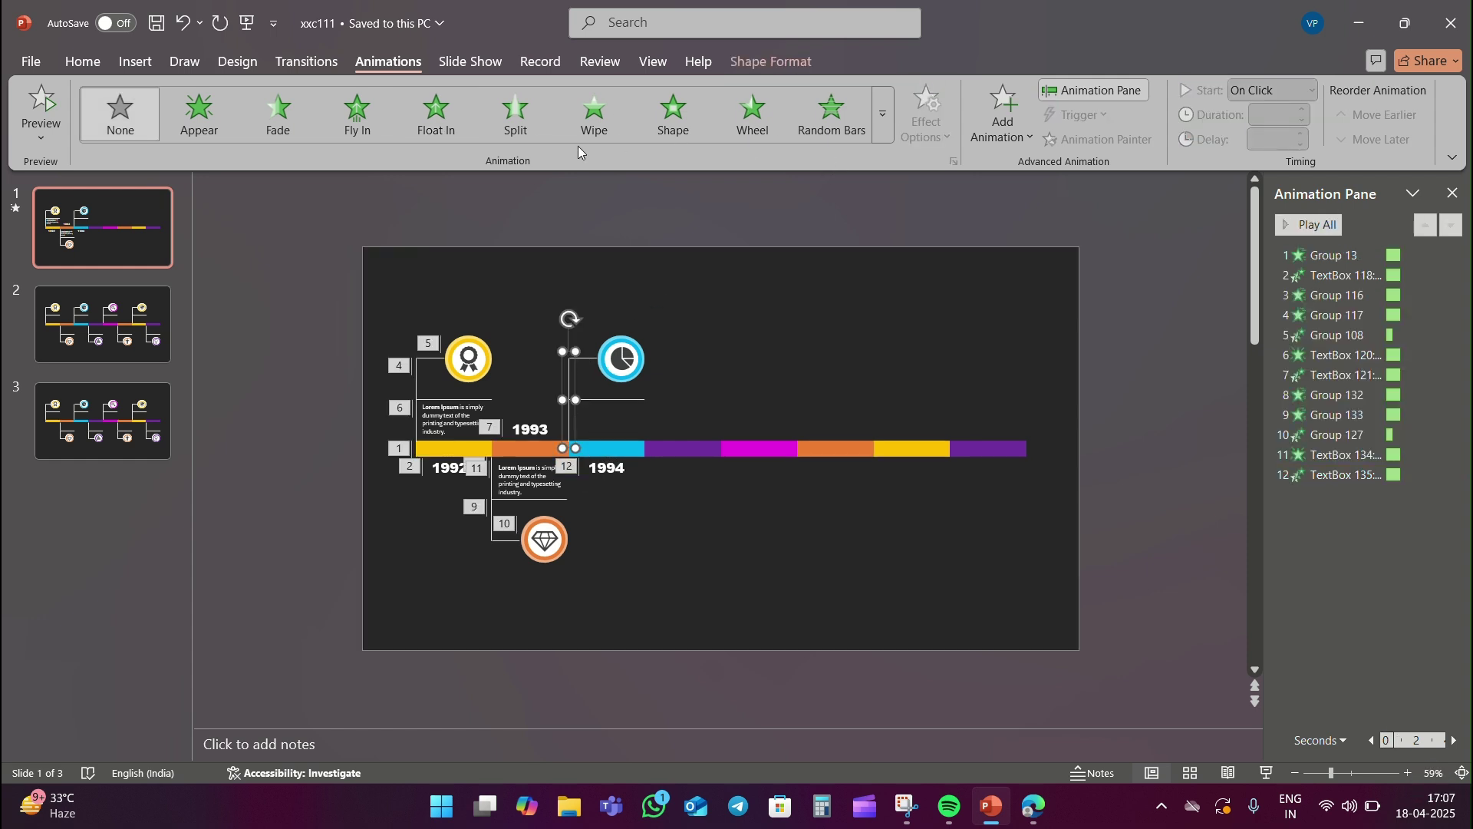
Step: Animate the vertical and horizontal connector lines with the Wipe effect
click(432, 132)
click(595, 130)
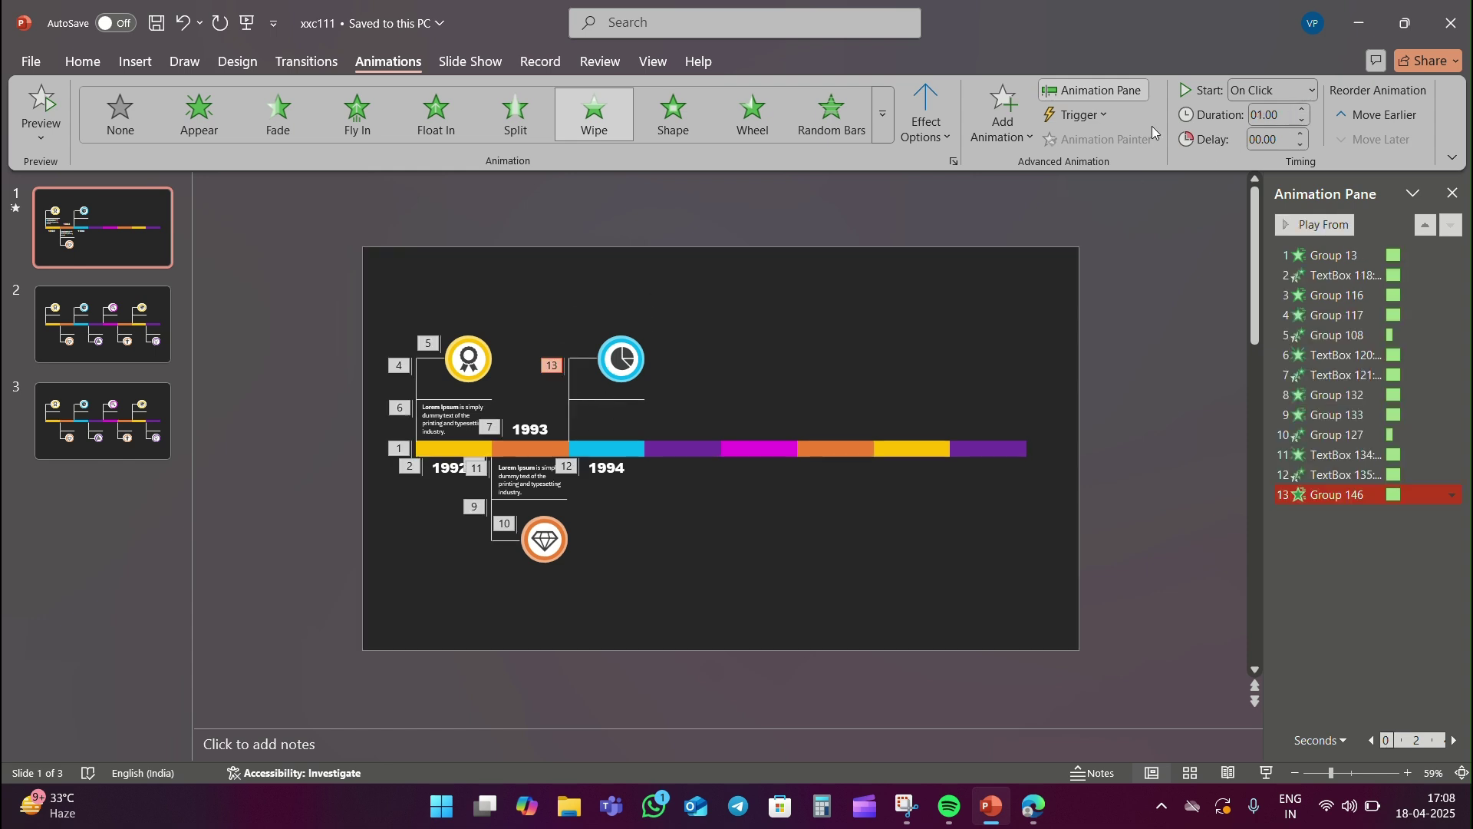
click(610, 401)
click(595, 115)
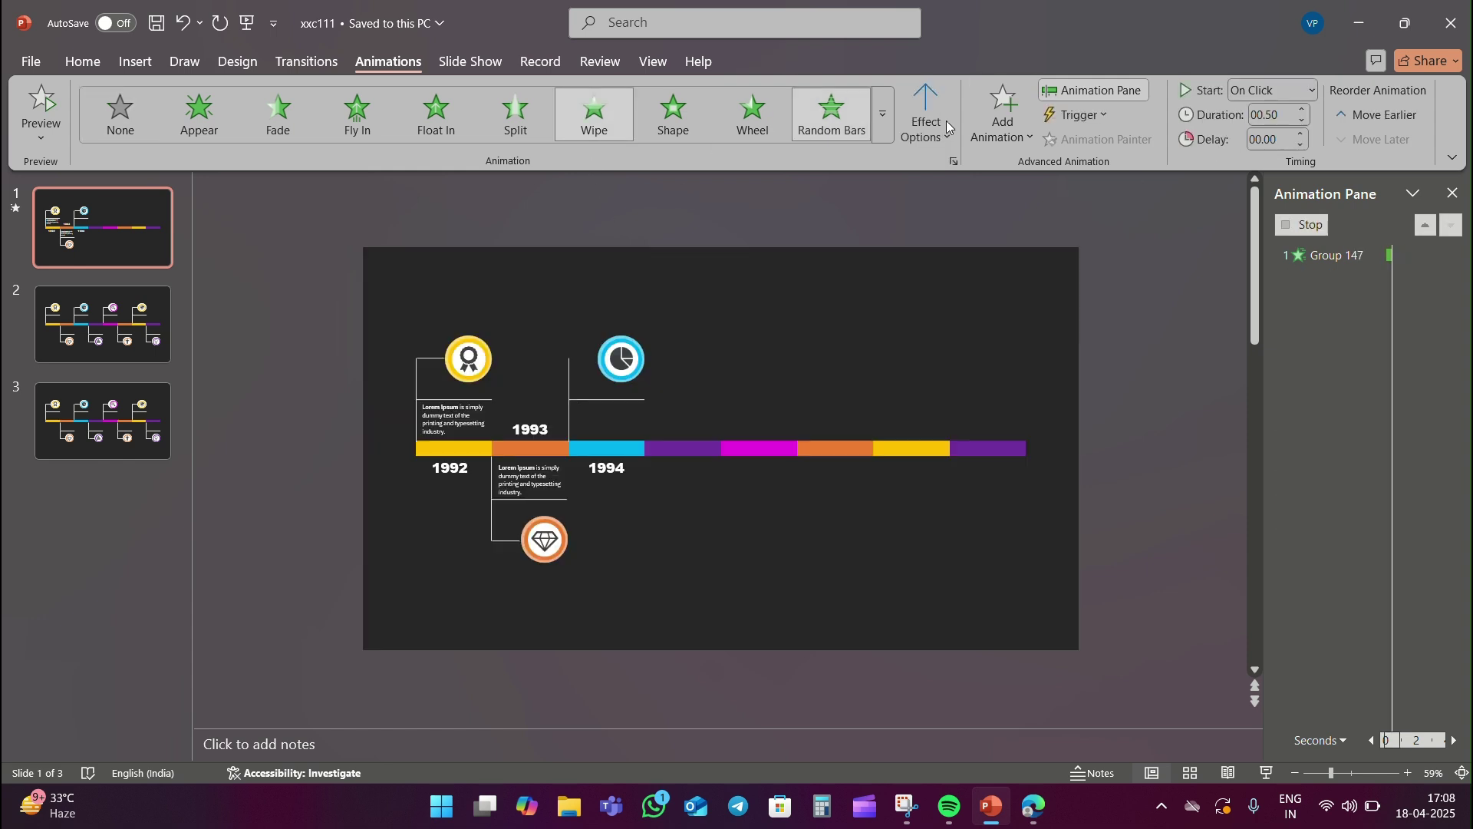
Step: Give the blue clock icon group the Zoom entrance animation
click(623, 359)
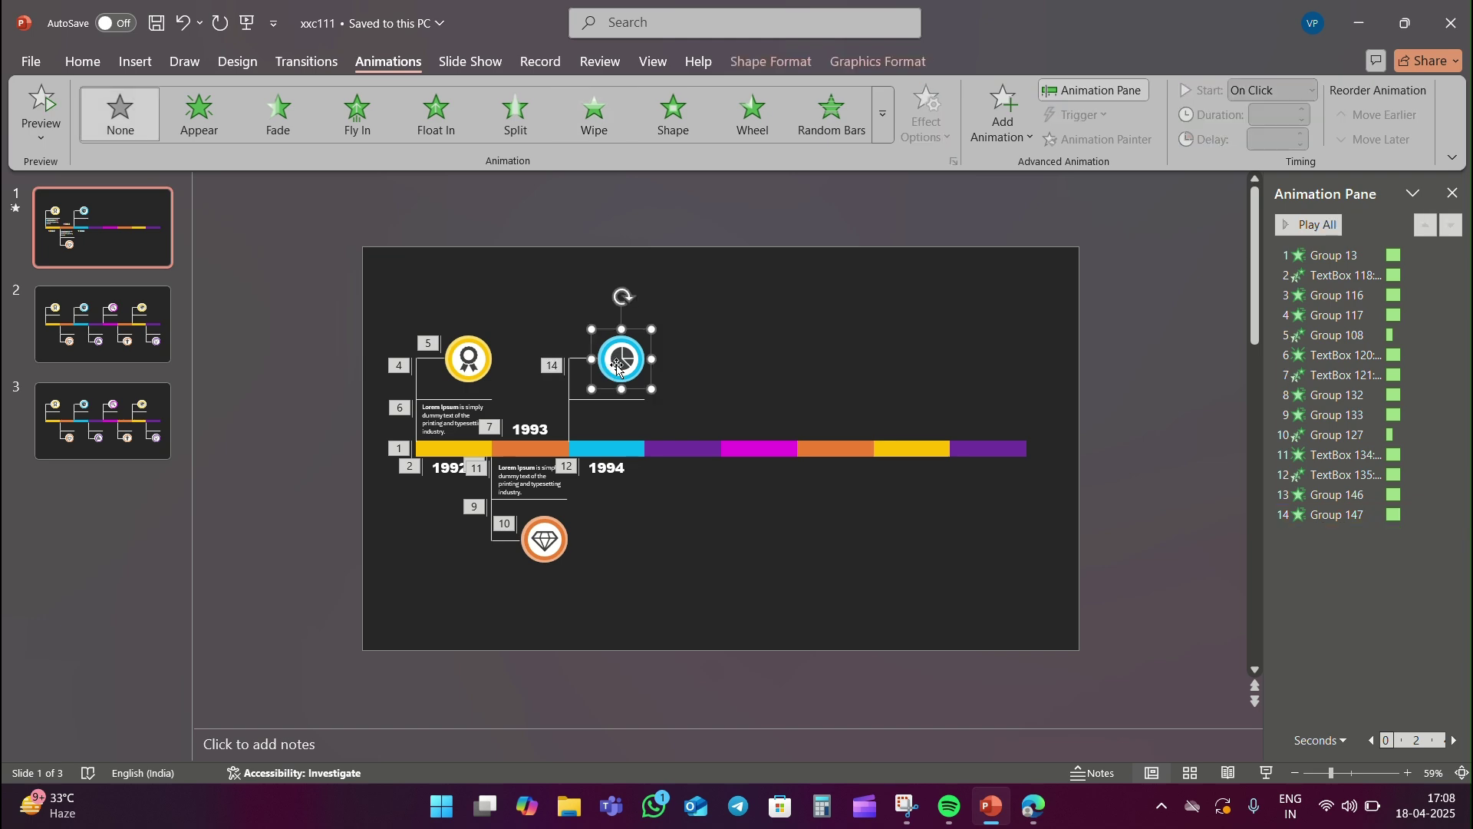
click(882, 113)
click(144, 307)
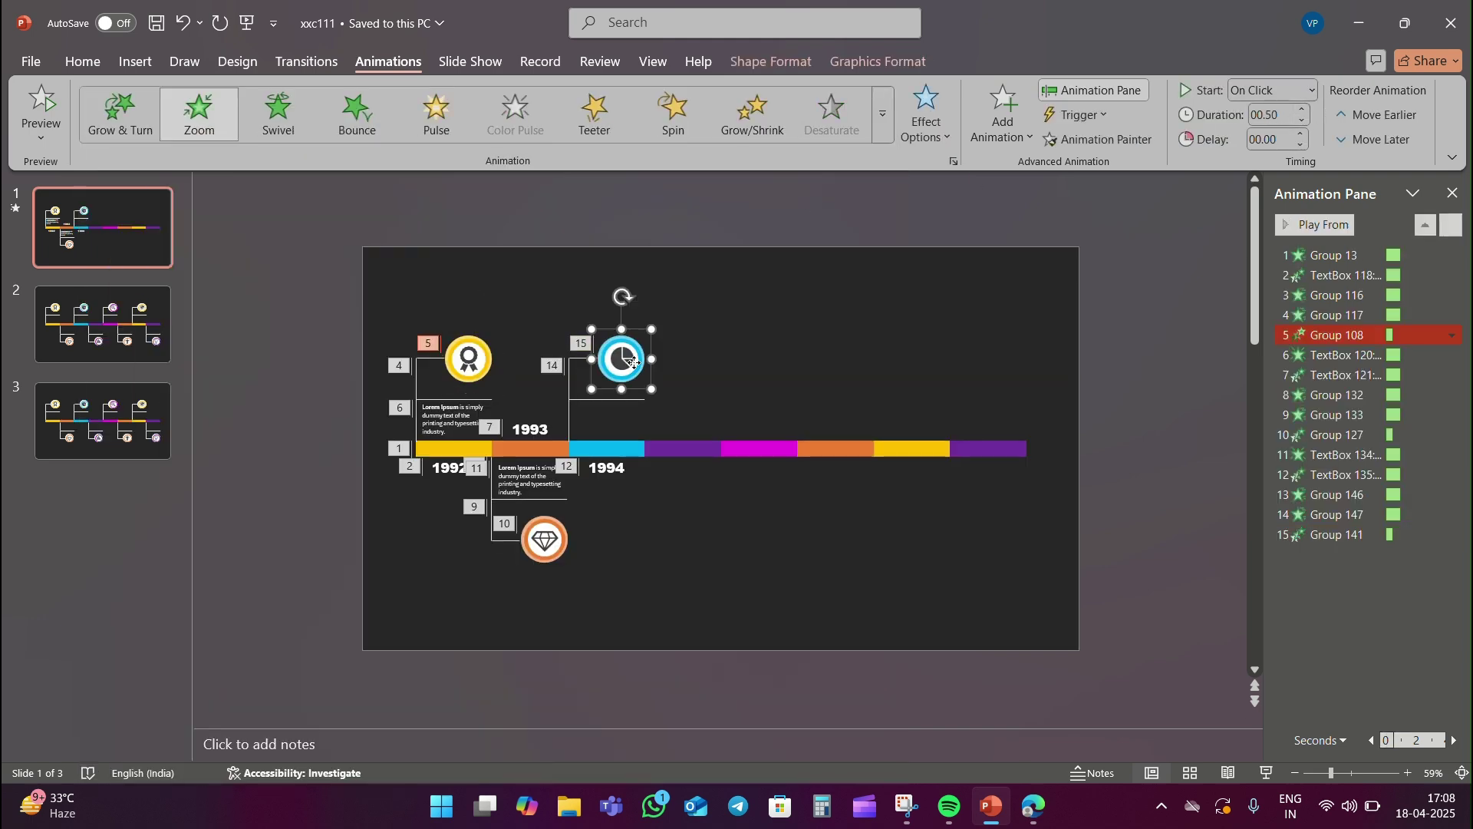
key(Escape)
click(545, 486)
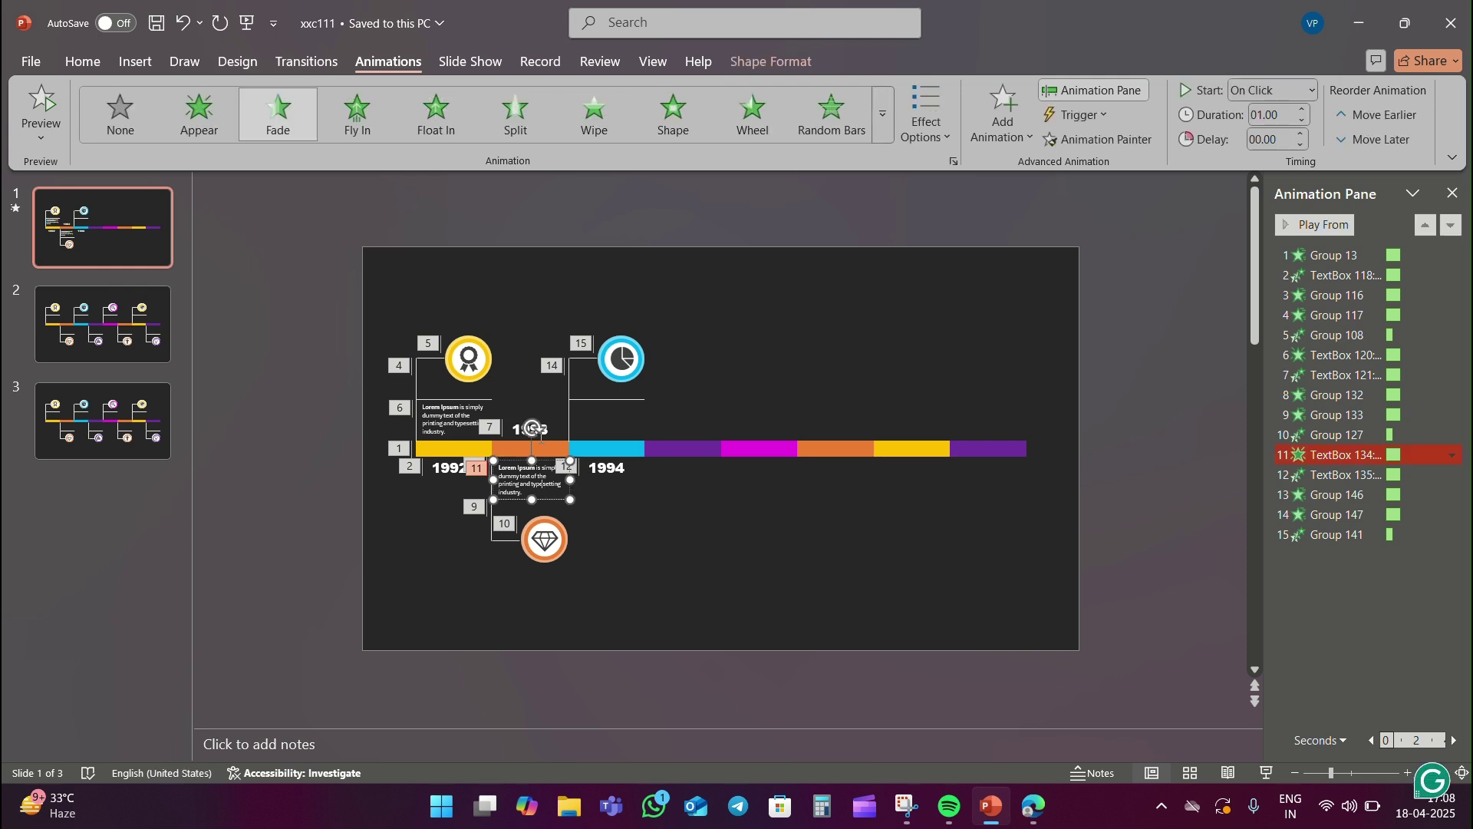
Step: Paste a copy of the Lorem Ipsum text block above the 1994 label, beside the clock icon
key(ctrl+v)
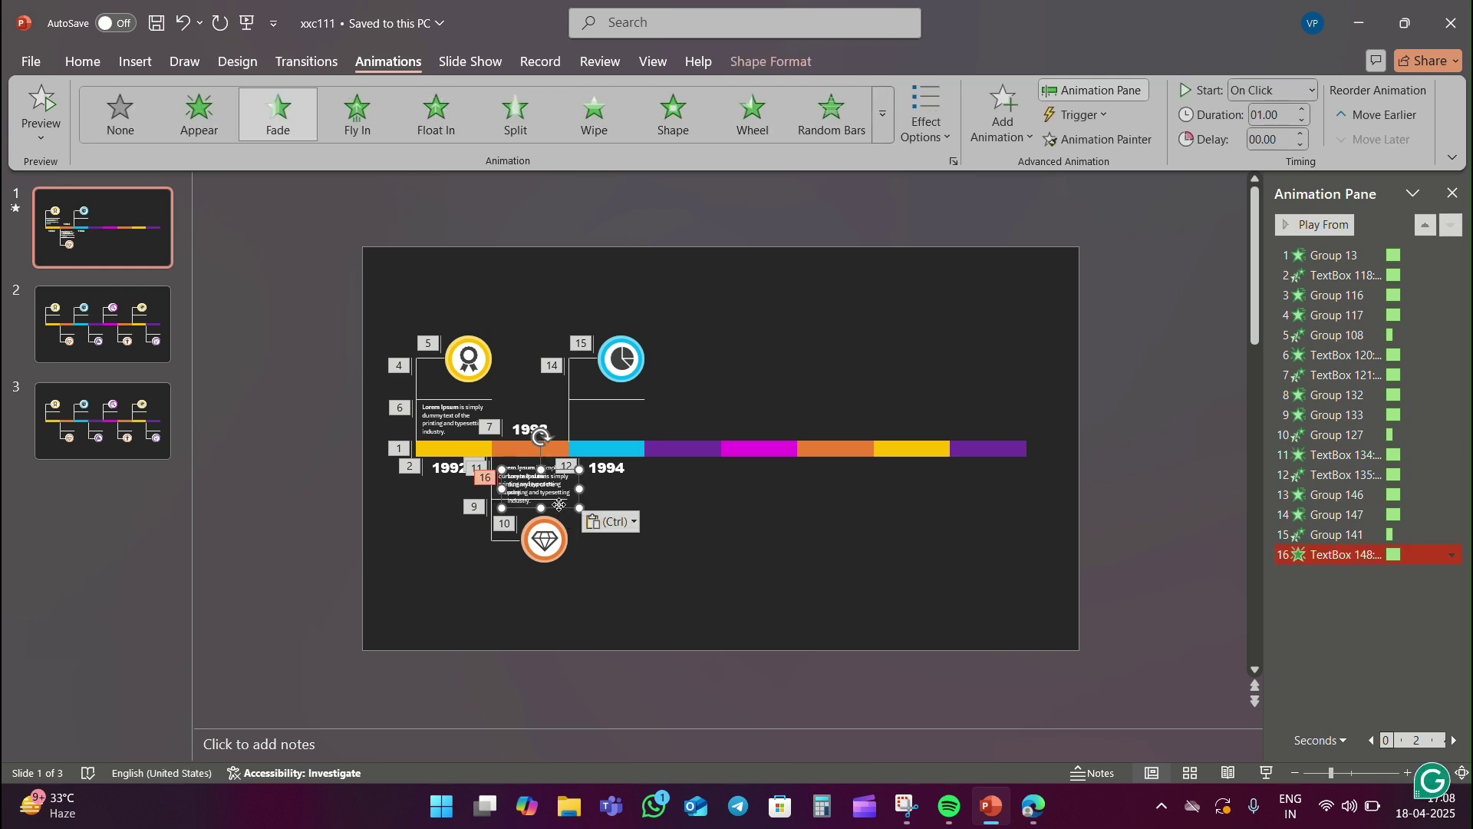
drag(551, 493, 626, 435)
click(766, 367)
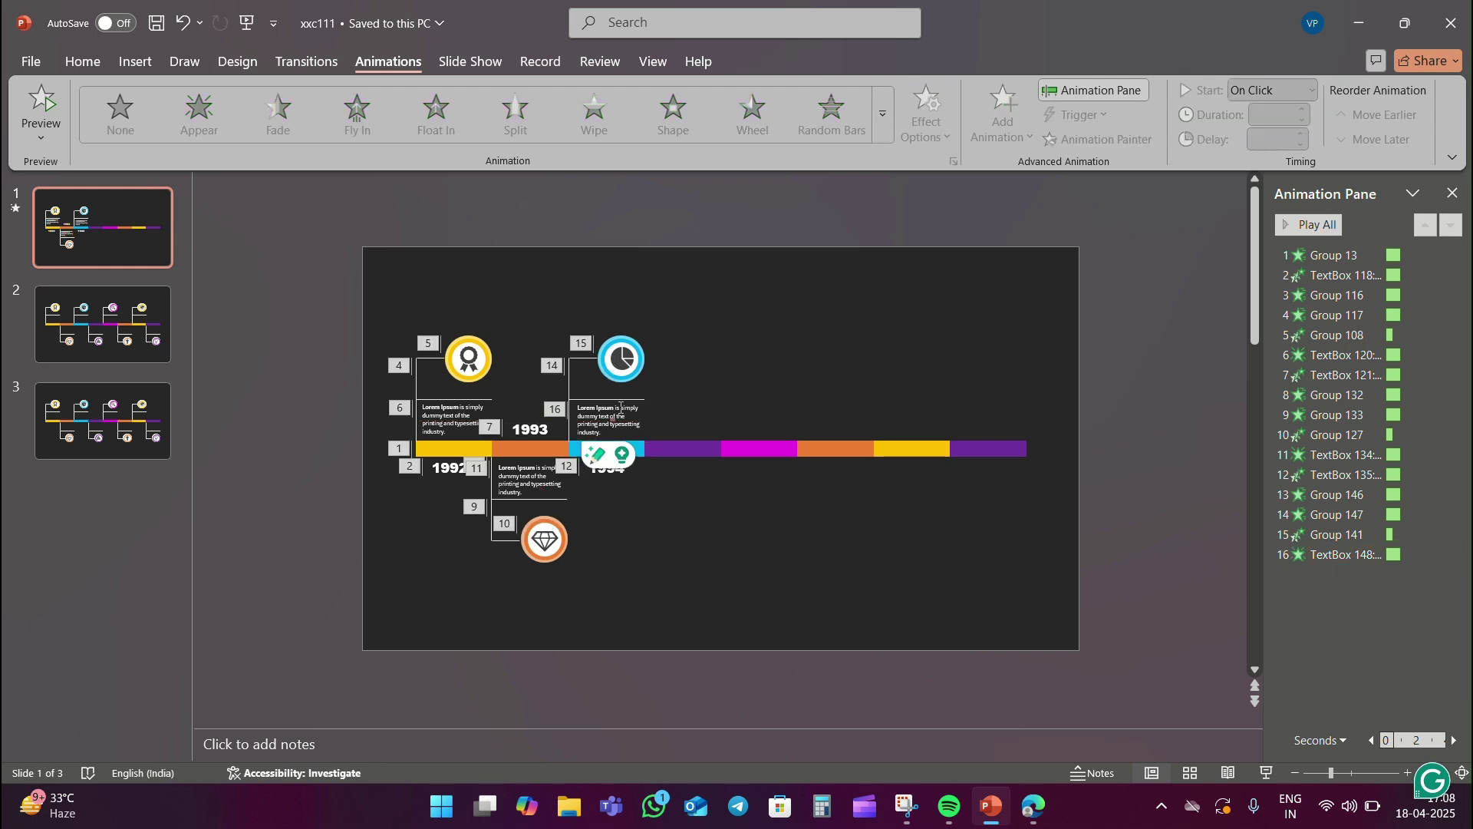
click(601, 421)
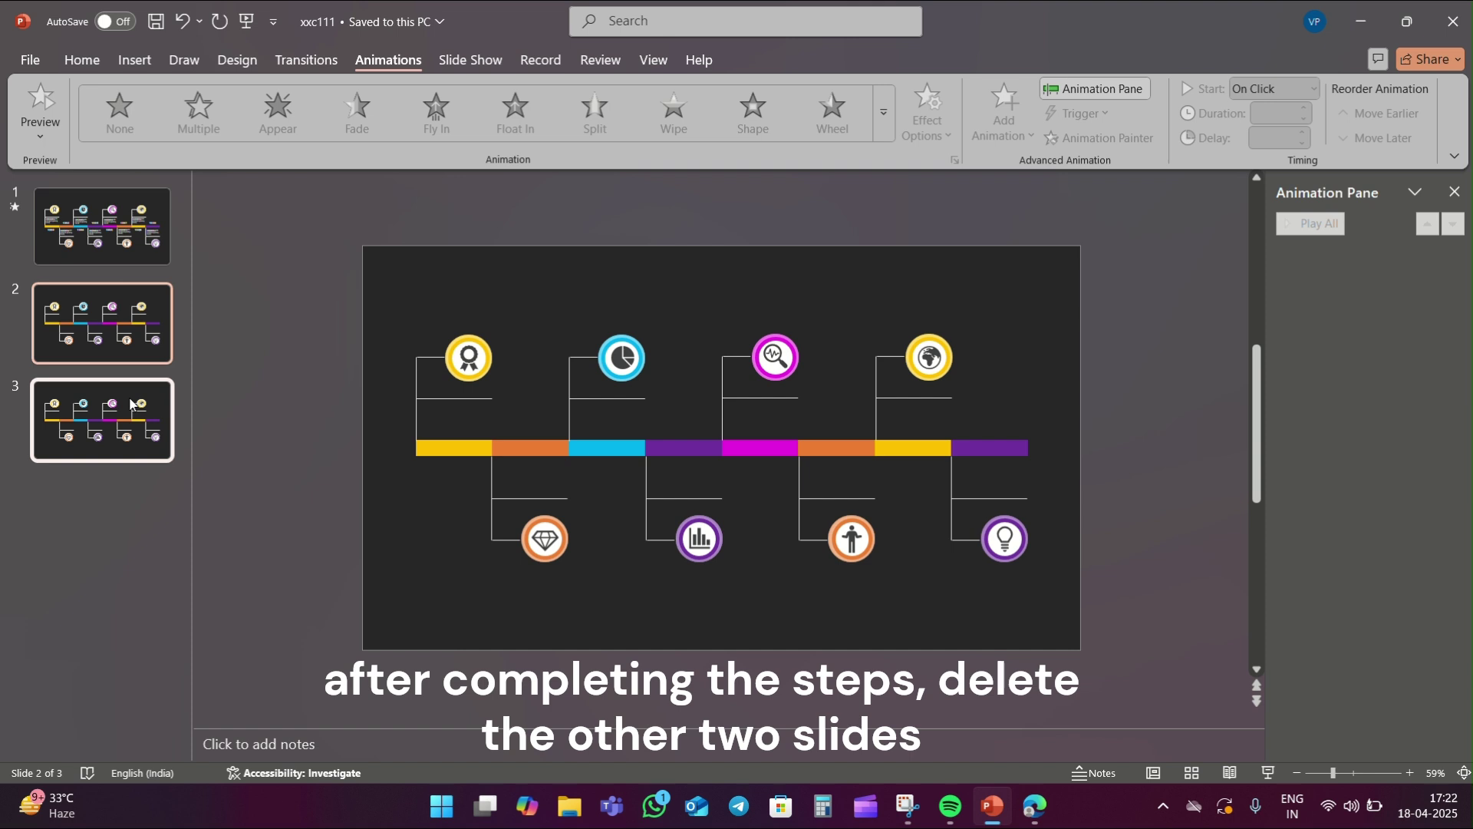
Step: Delete the two extra template slides, 2 and 3
key(Delete)
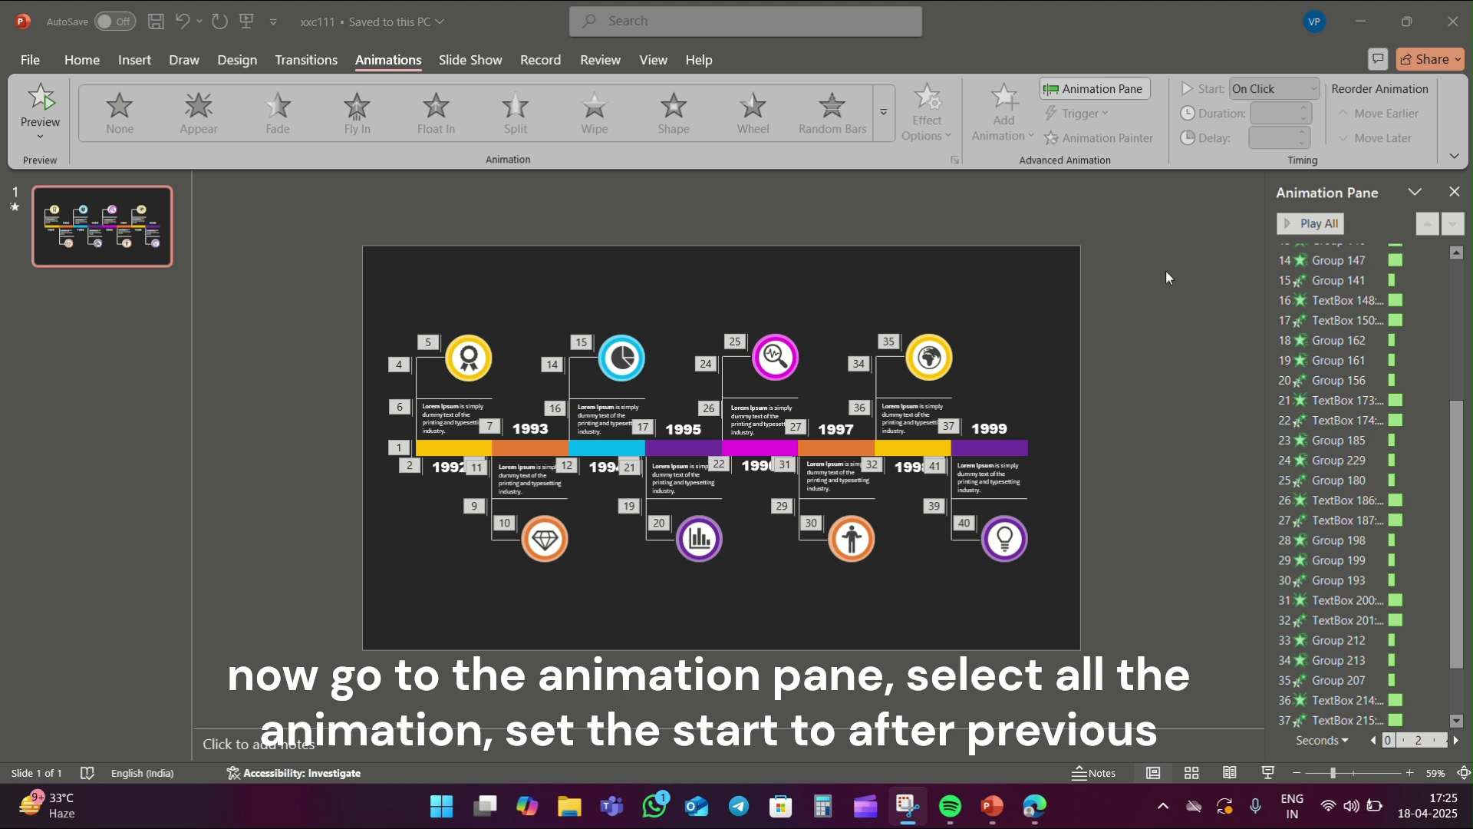
Step: Set all 41 animations in the Animation Pane to start After Previous and play the slide show
scroll(1343, 357, up, 5)
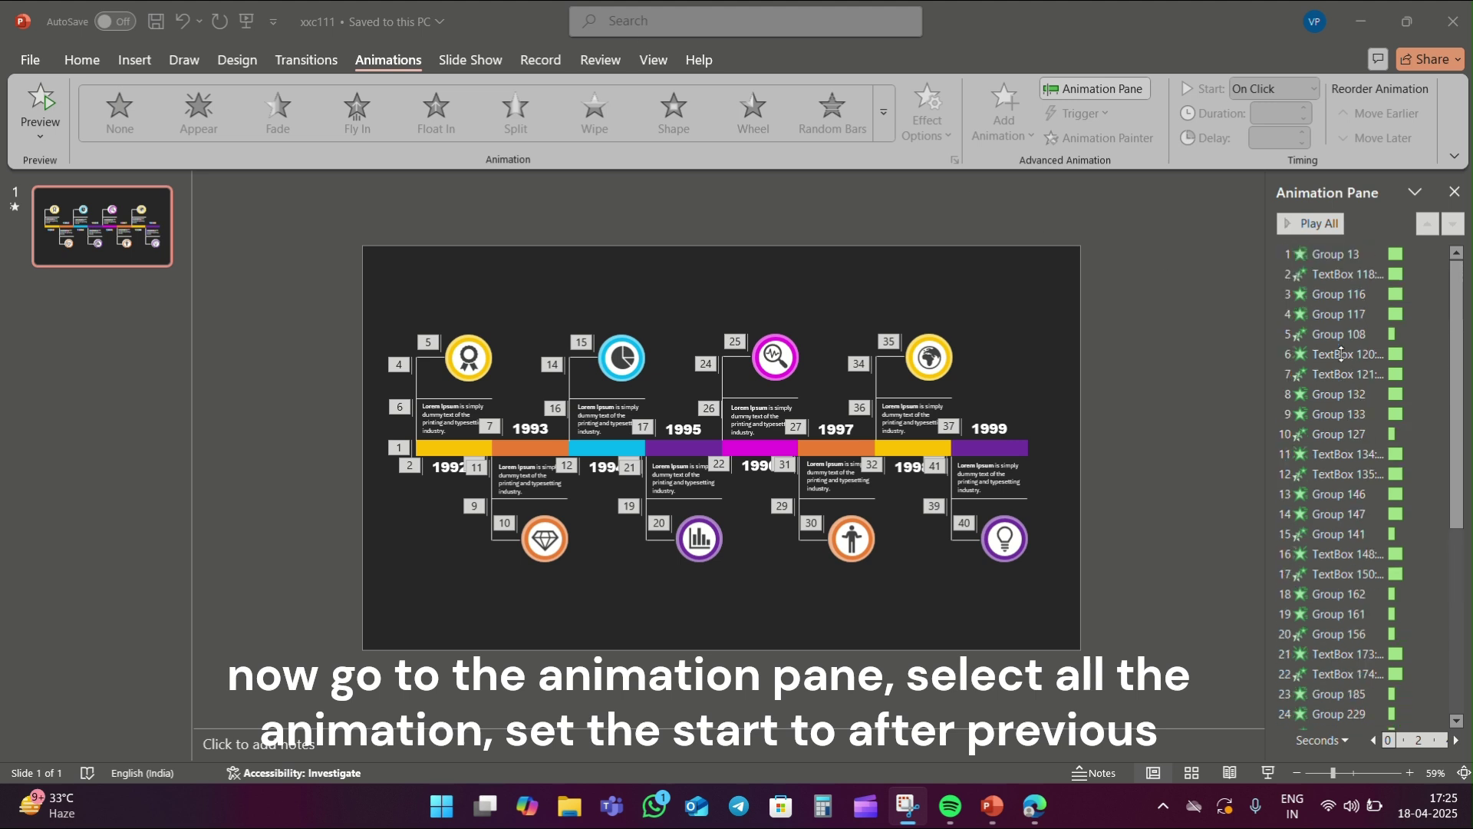
click(1332, 254)
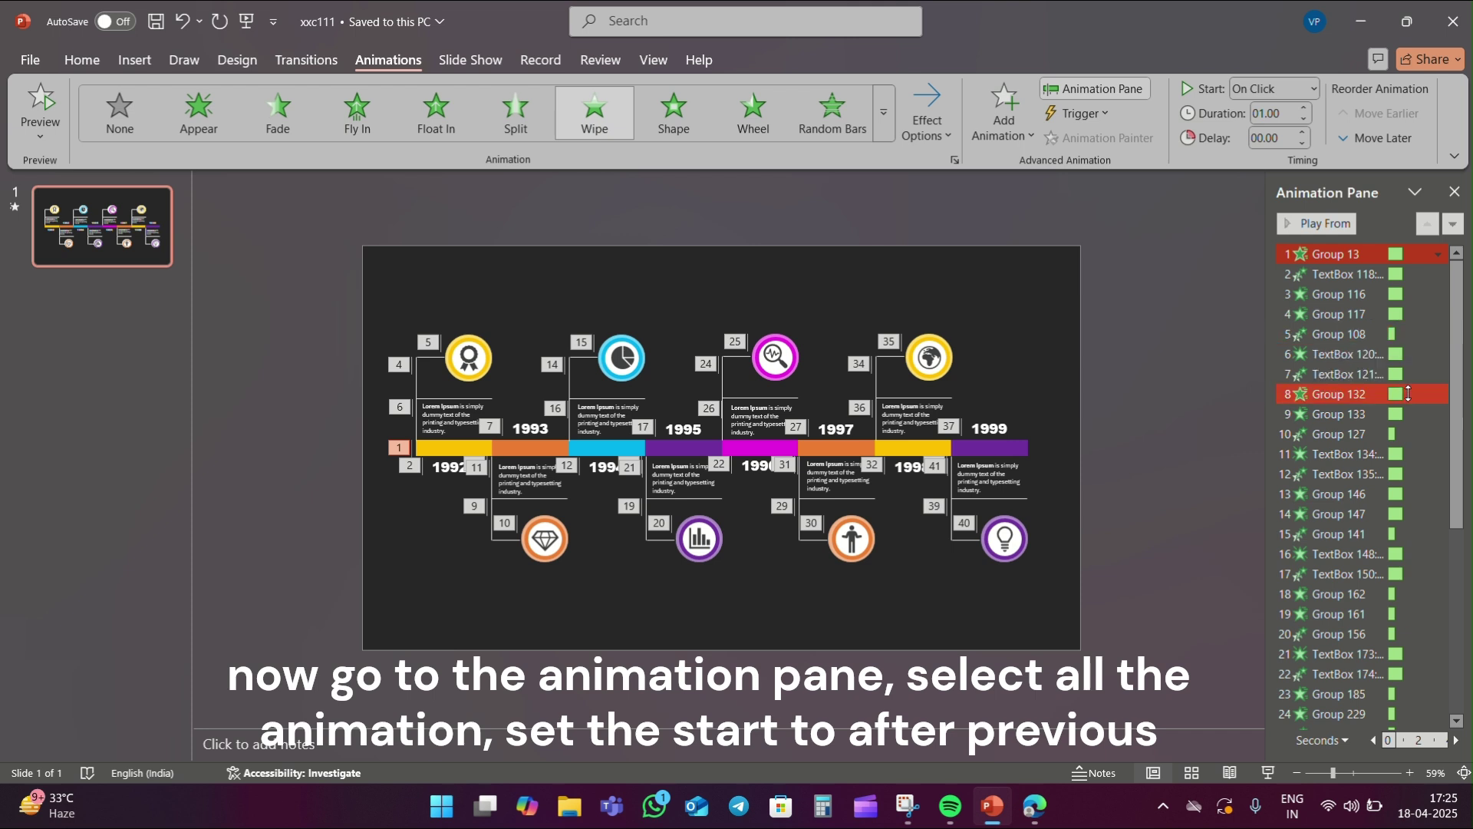
drag(1460, 437, 1460, 622)
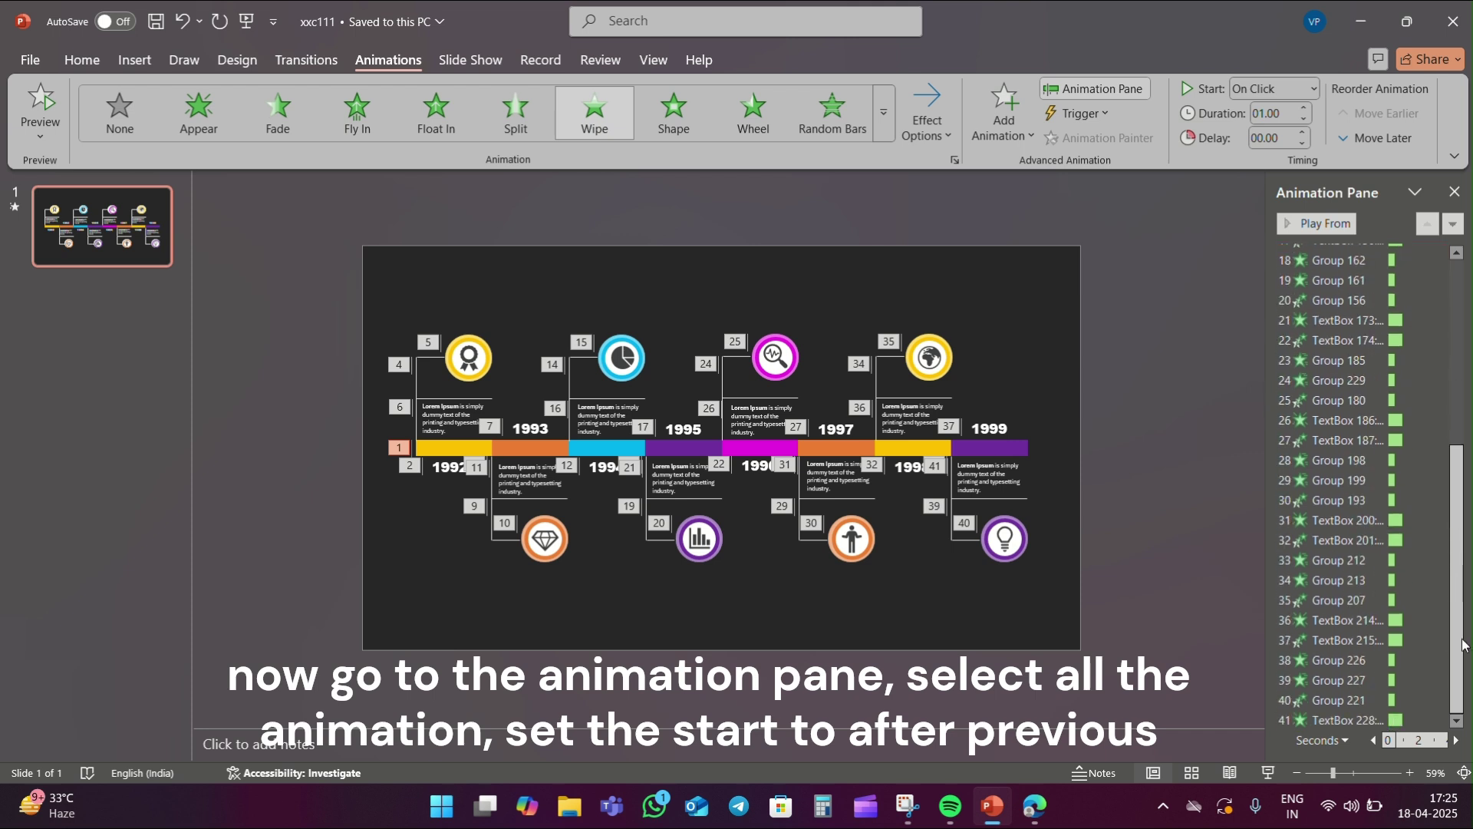
shift+click(1335, 720)
click(1286, 92)
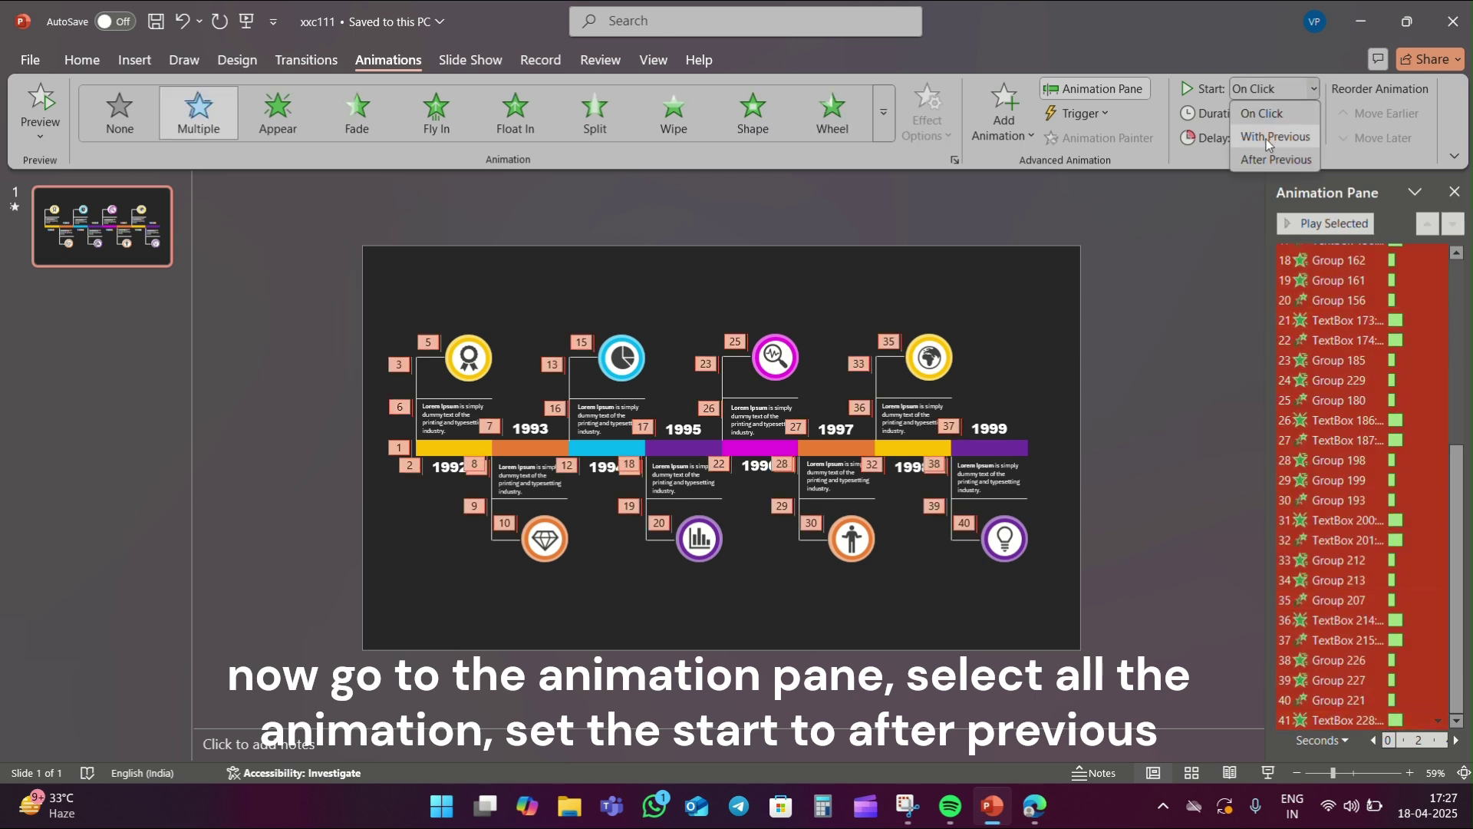
click(1263, 160)
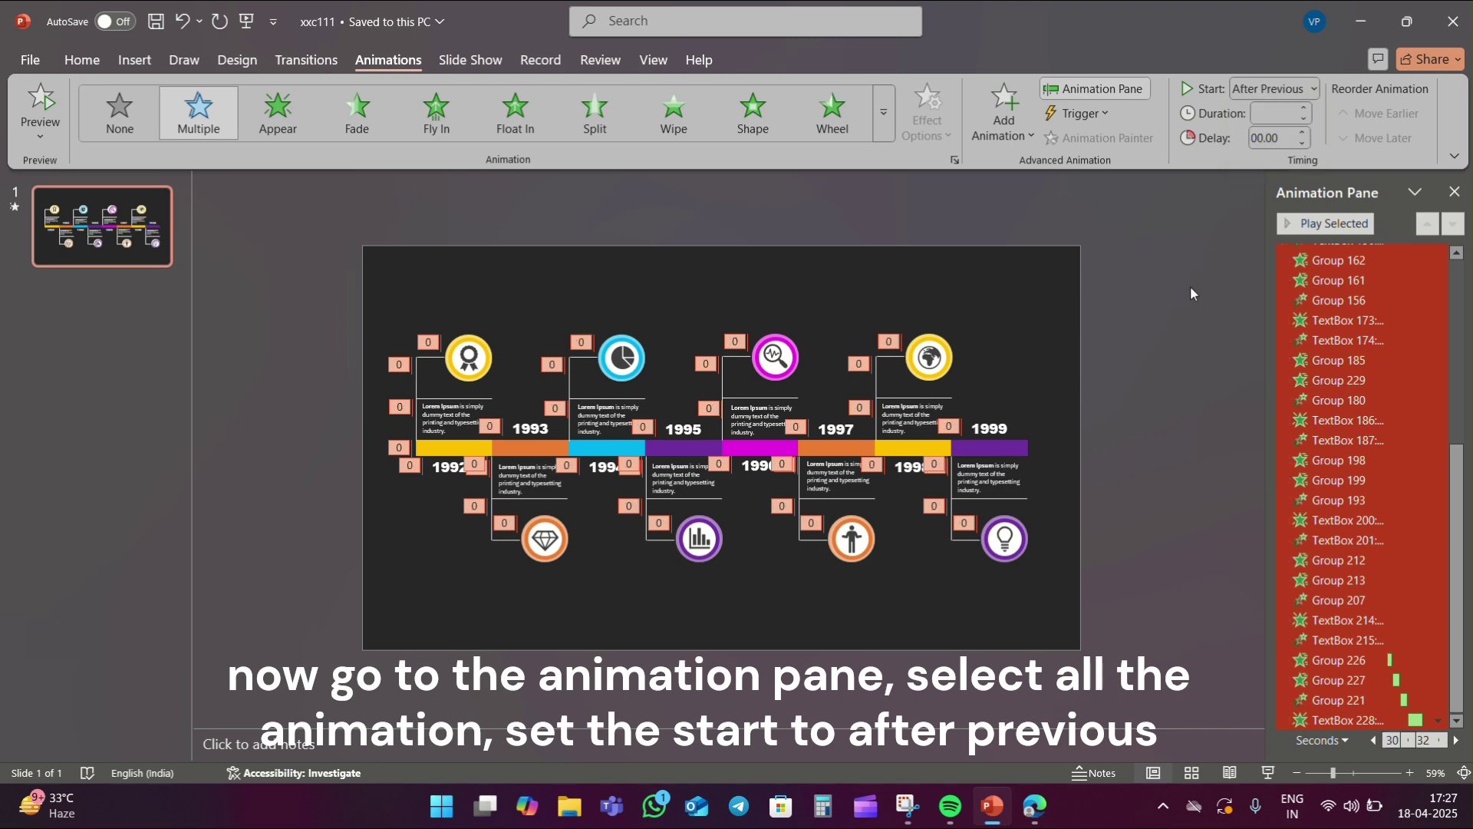
click(1268, 774)
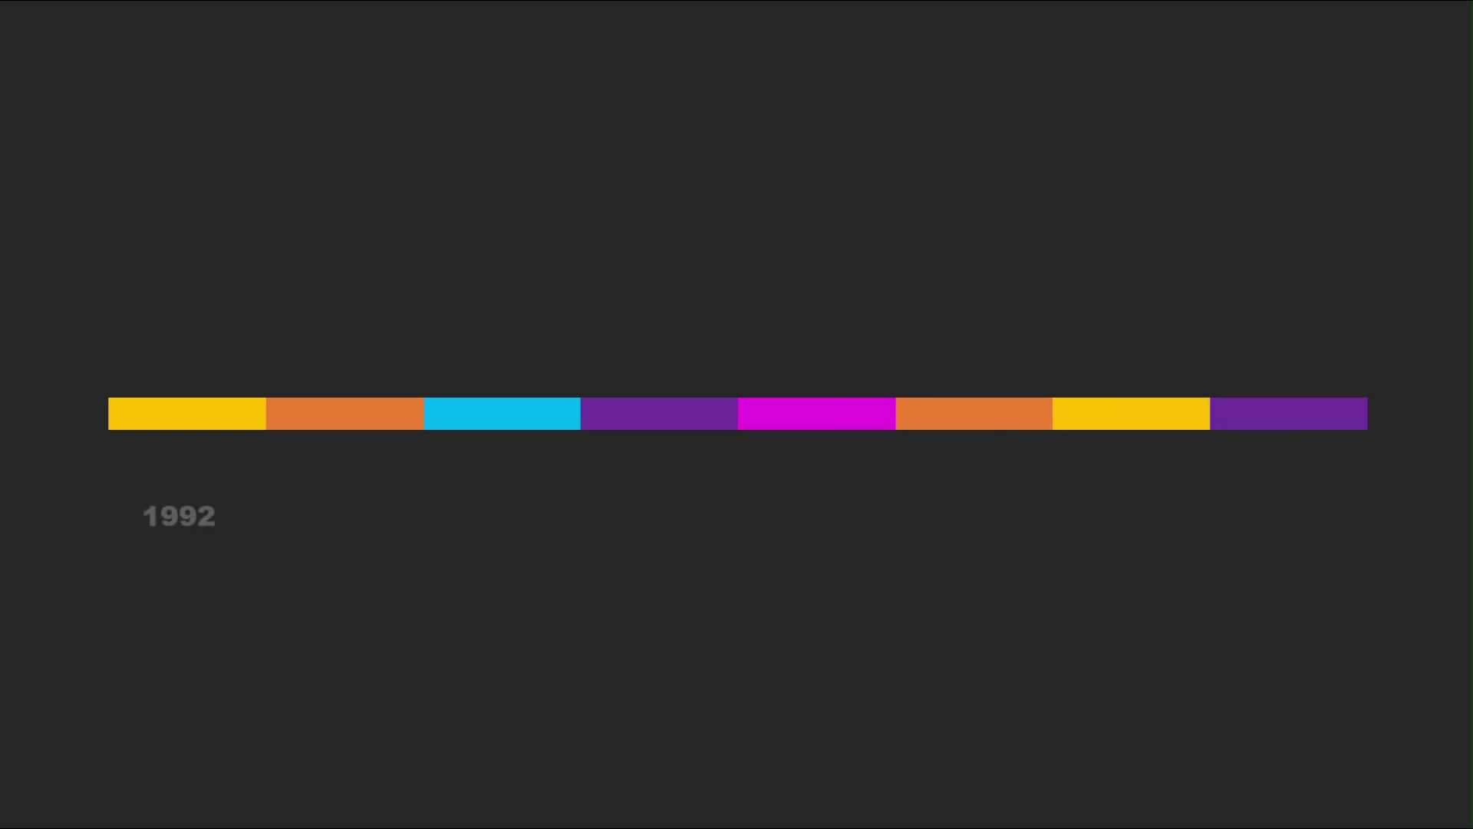